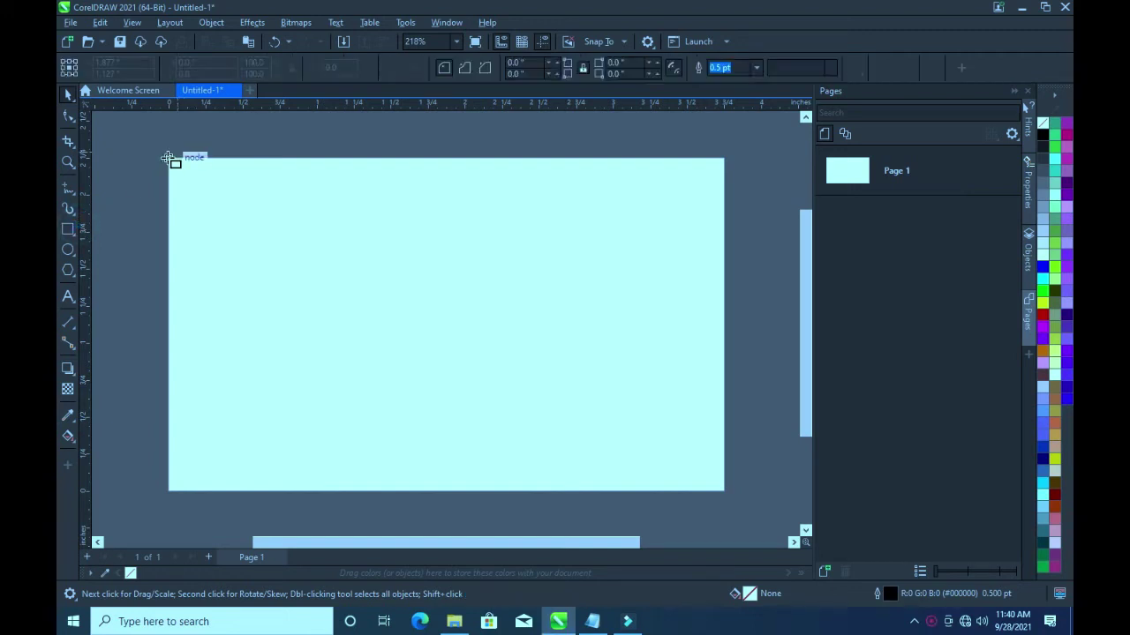
# Draw a 3.75 x 2.25 inch rectangle that exactly outlines the page edges
pyautogui.moveTo(169, 158)
pyautogui.mouseDown()
pyautogui.moveTo(649, 432)
pyautogui.moveTo(724, 491)
pyautogui.mouseUp()
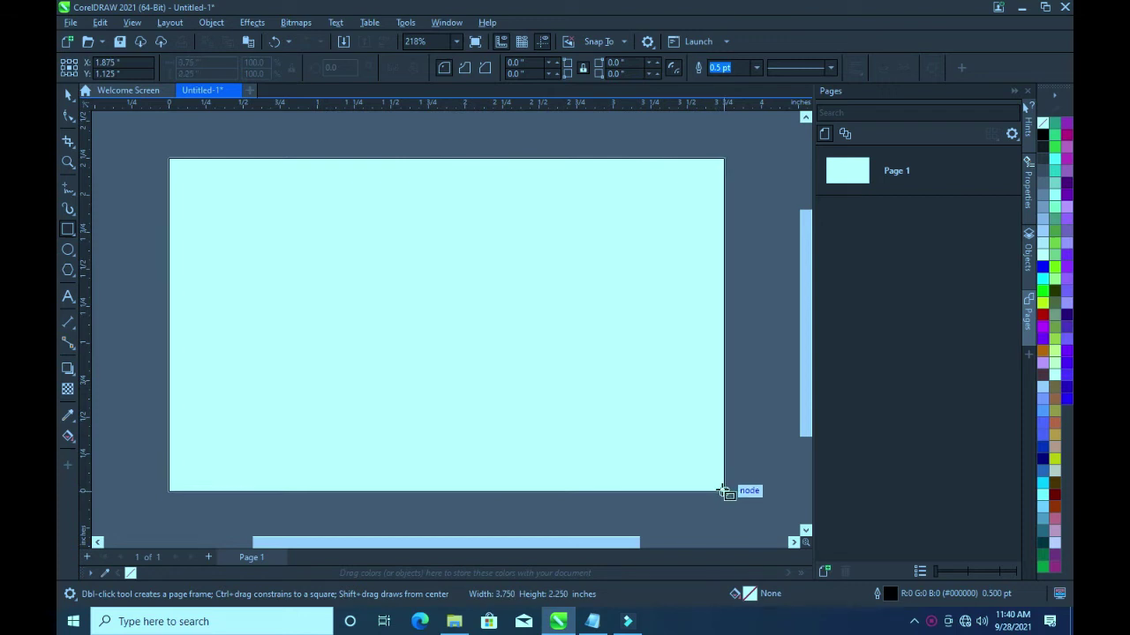
pyautogui.moveTo(724, 491); pyautogui.dragTo(724, 492)
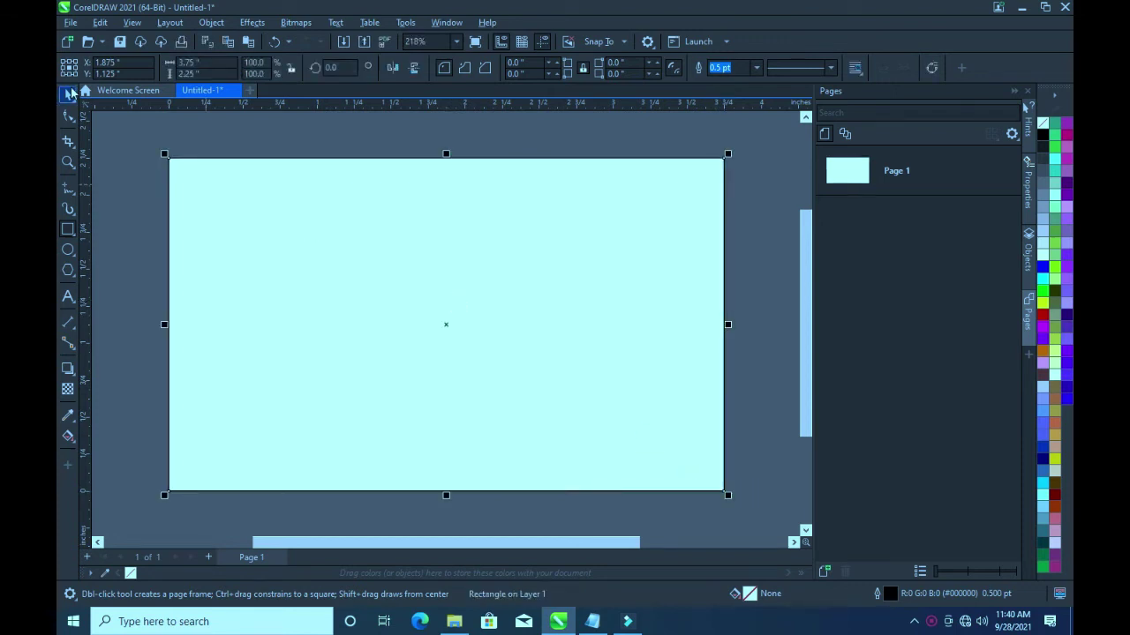
pyautogui.press('space')
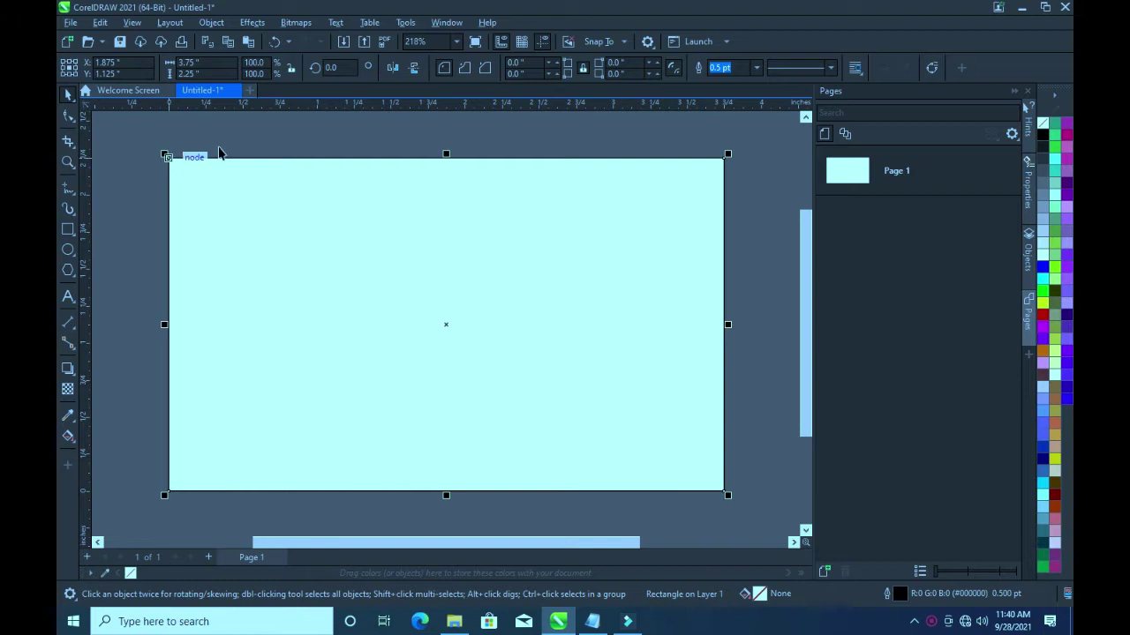
pyautogui.click(221, 150)
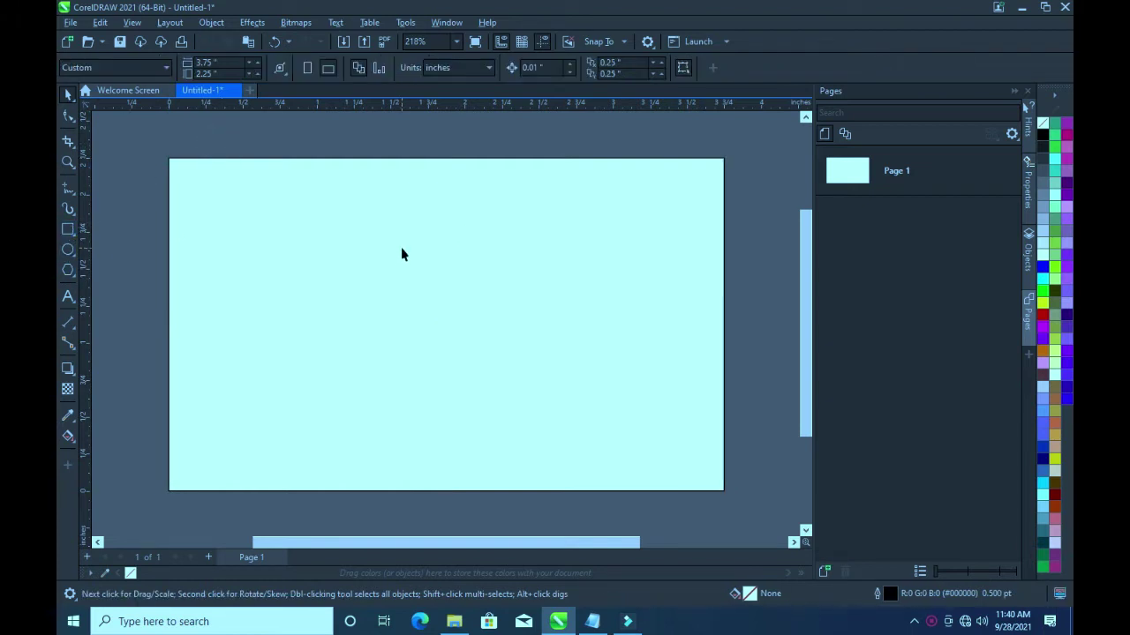
# Import both background images from Desktop > Tutorial Resourses > Business card
pyautogui.click(343, 42)
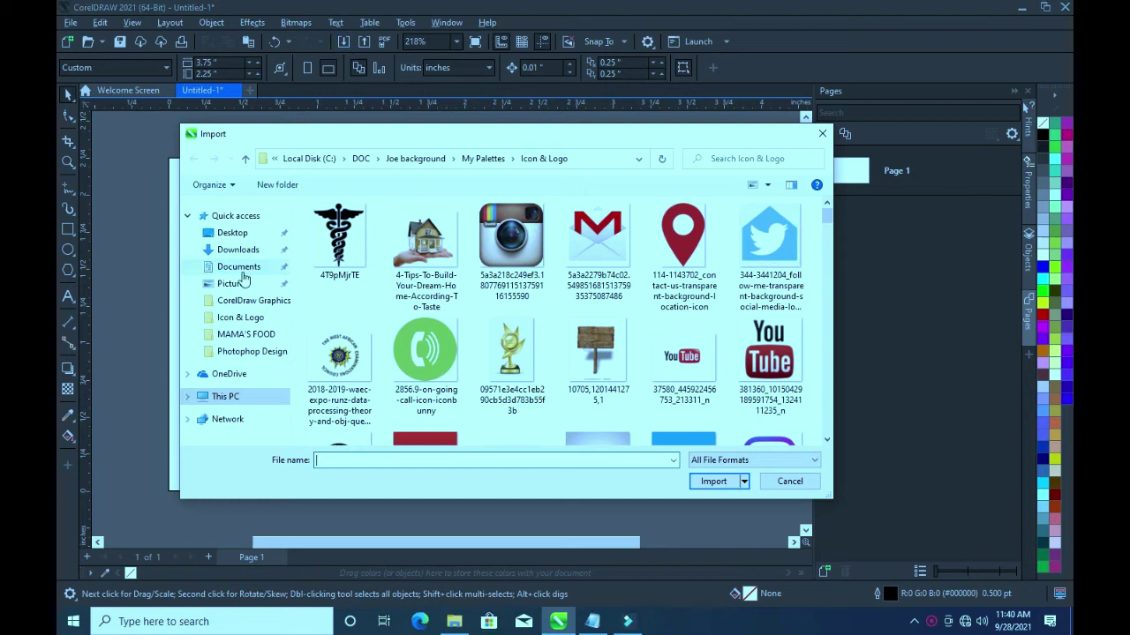
pyautogui.click(251, 237)
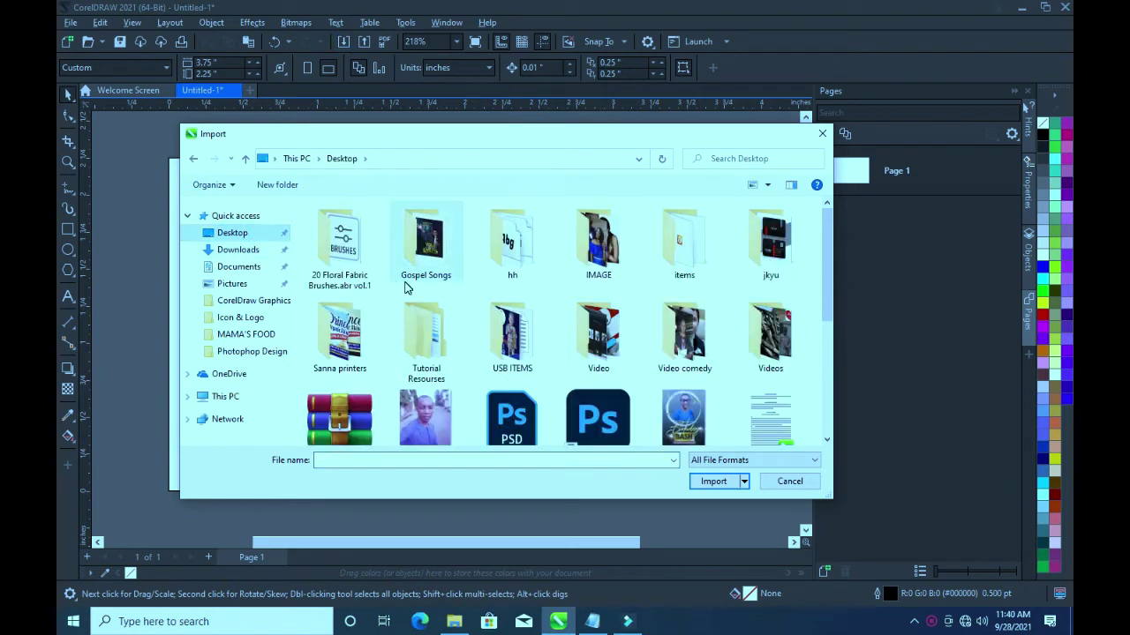
pyautogui.doubleClick(423, 335)
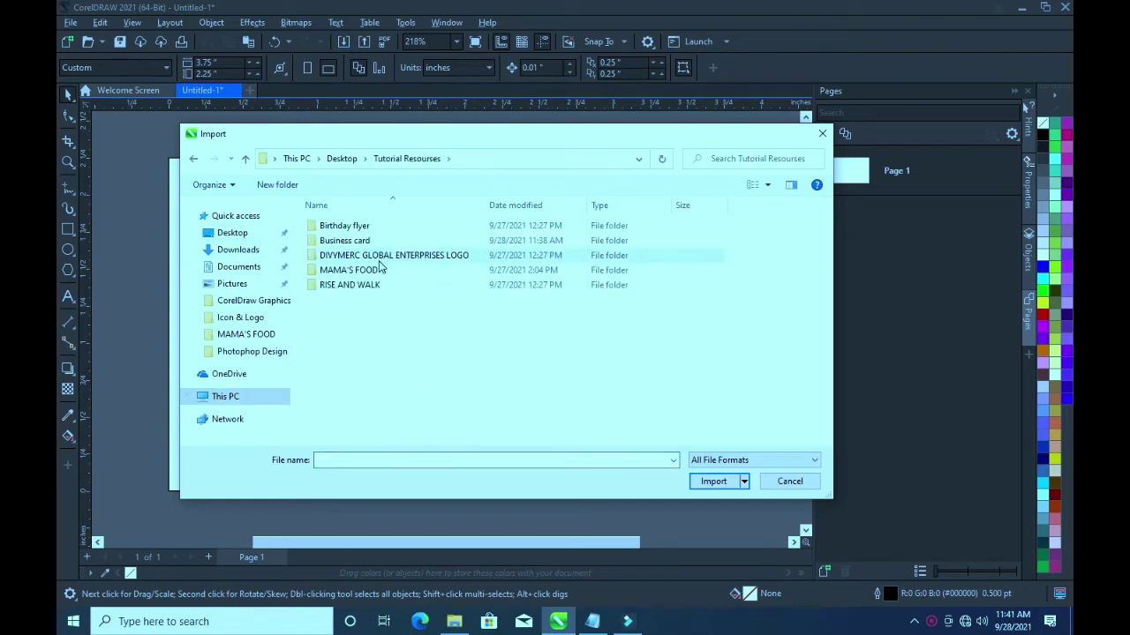
pyautogui.doubleClick(361, 241)
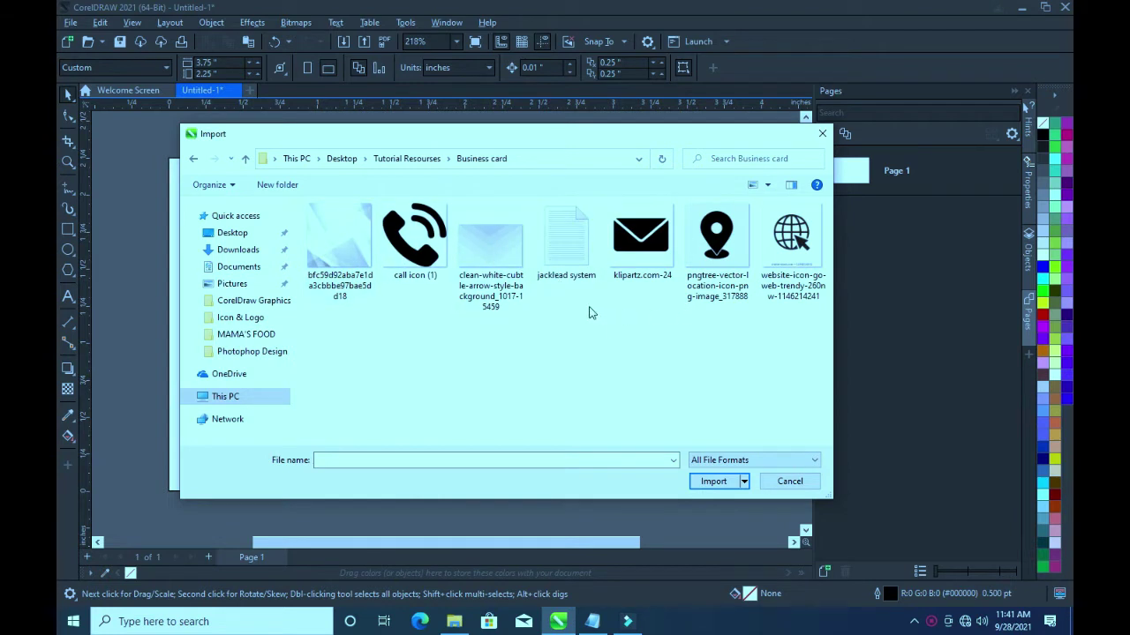
pyautogui.click(340, 243)
pyautogui.keyDown('ctrl'); pyautogui.click(491, 256); pyautogui.keyUp('ctrl')
pyautogui.click(727, 487)
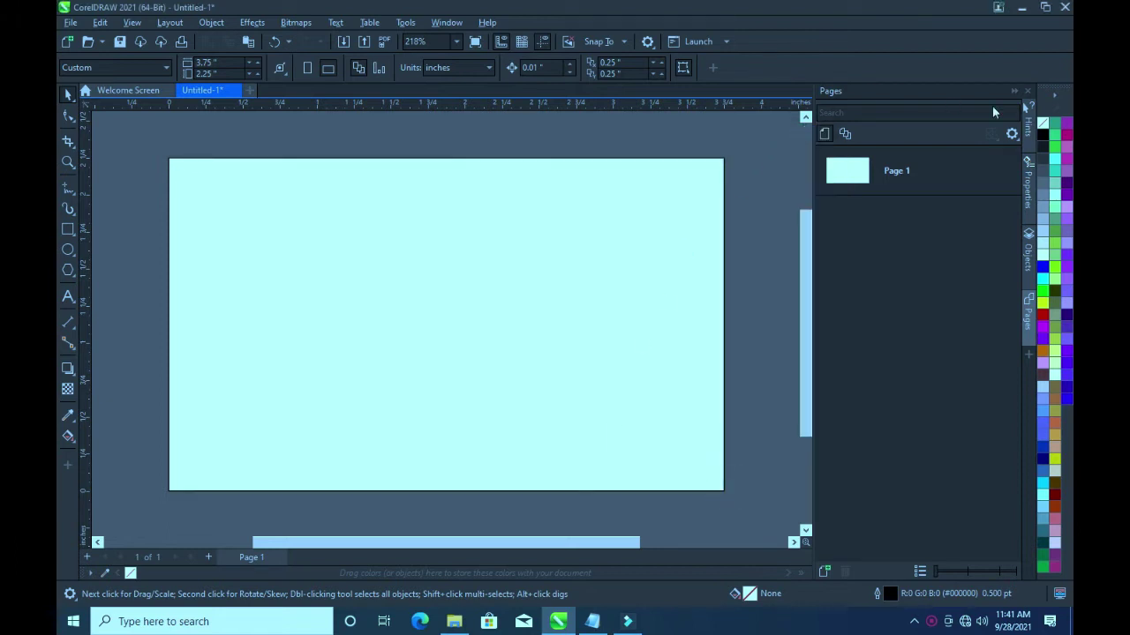
# Place the two imported background images to the left of the page
pyautogui.click(1026, 91)
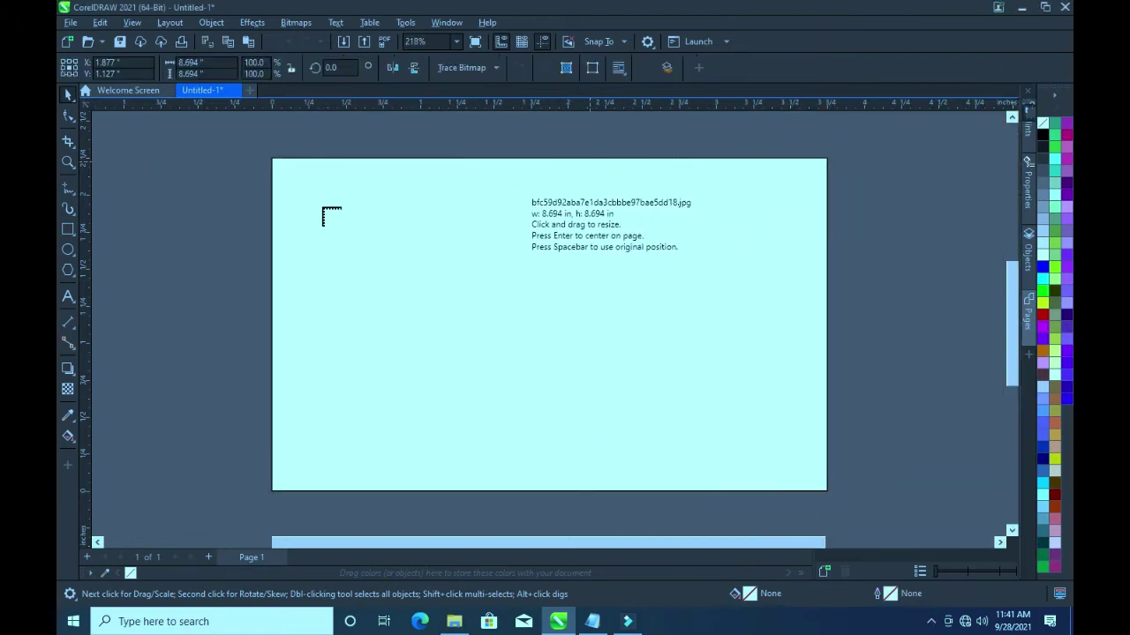
pyautogui.moveTo(121, 156); pyautogui.dragTo(245, 279)
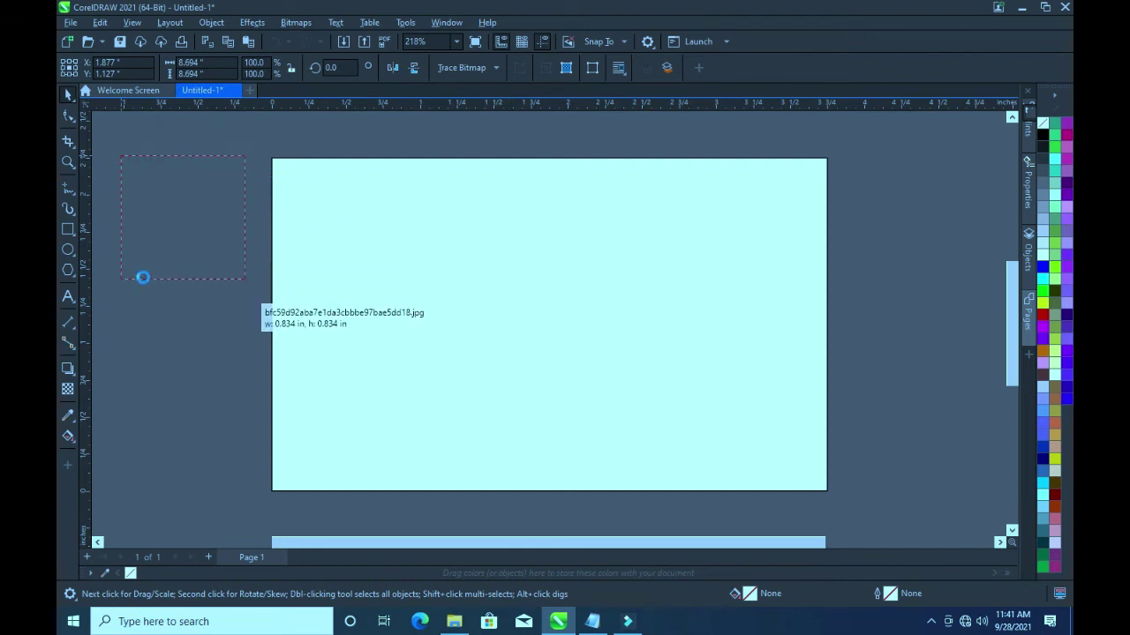
pyautogui.moveTo(110, 314); pyautogui.dragTo(241, 403)
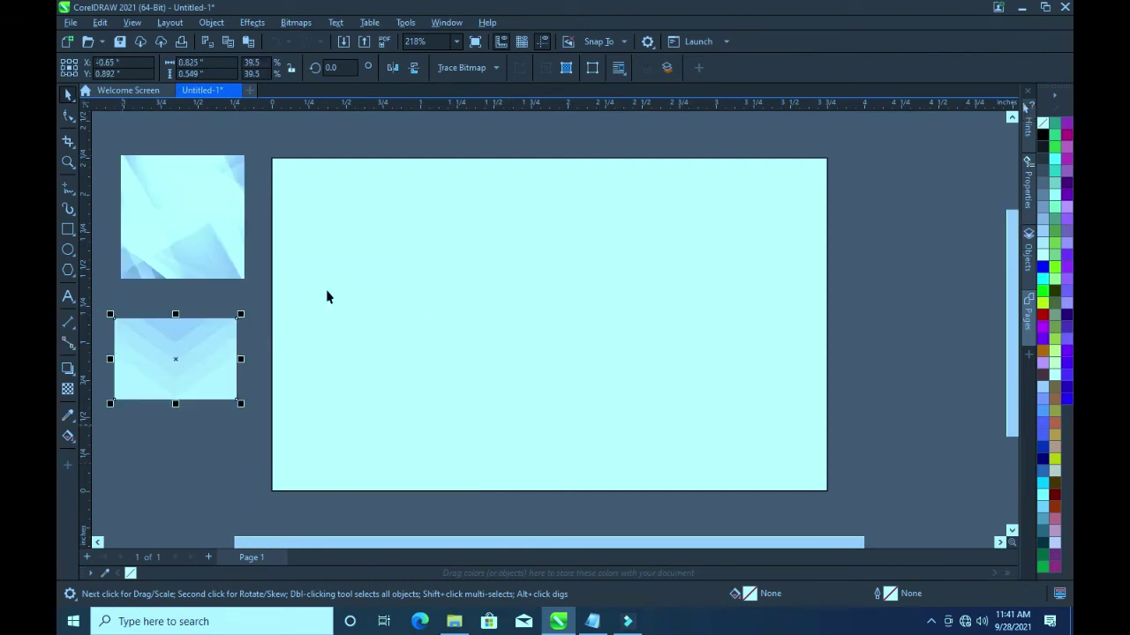
# Enlarge the angular blue image to 2.393 inches square and drag it over the card
pyautogui.click(188, 201)
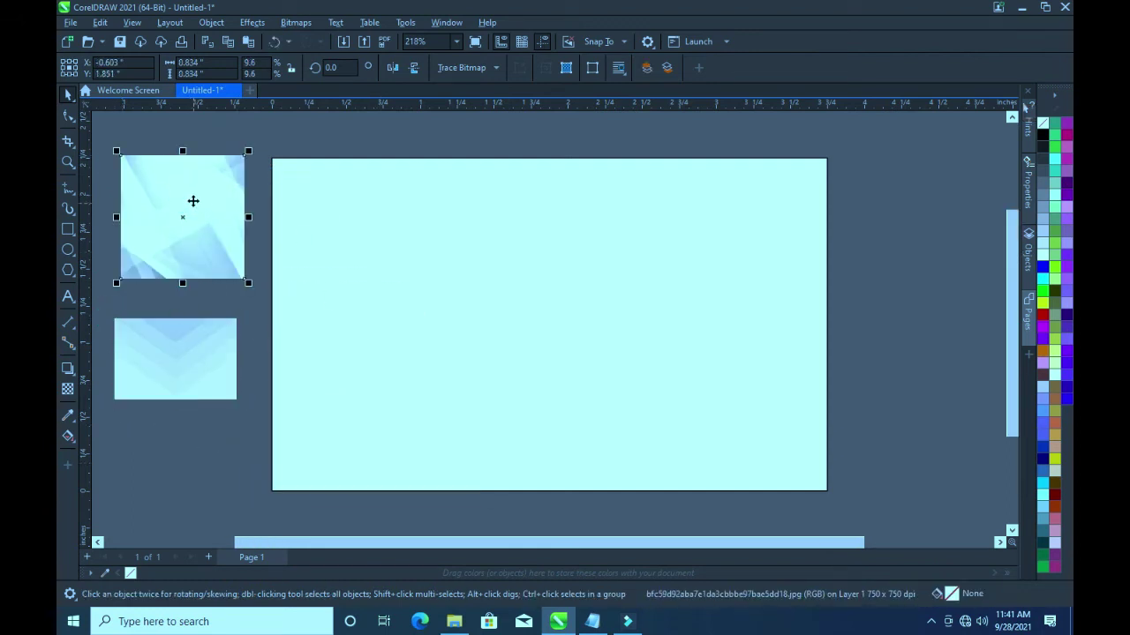
pyautogui.moveTo(252, 286); pyautogui.dragTo(593, 508)
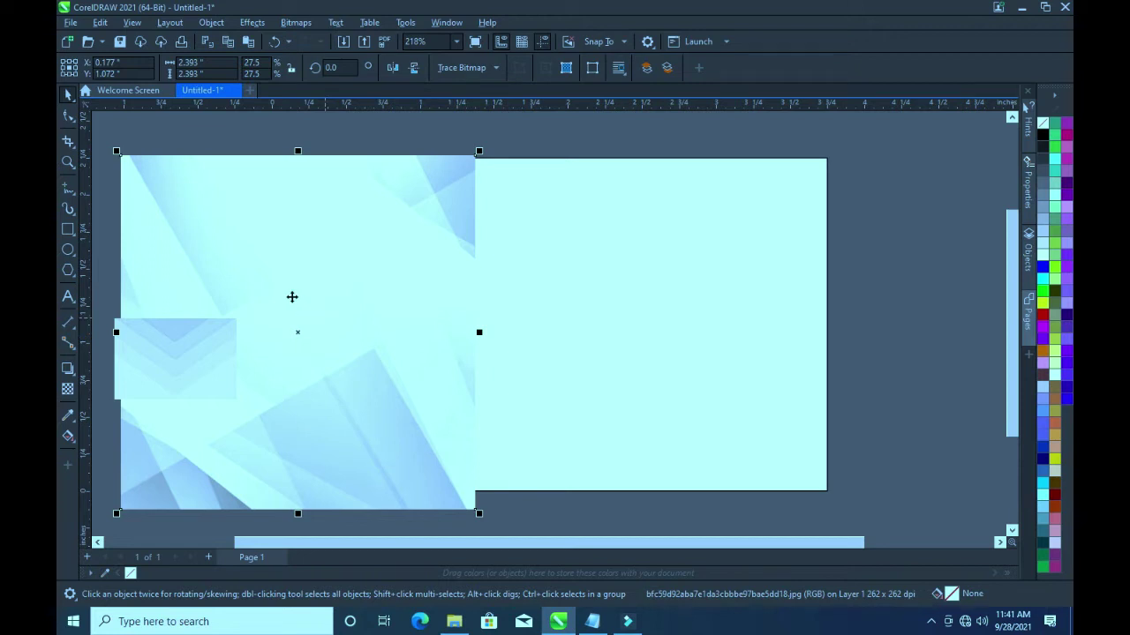
pyautogui.moveTo(407, 305); pyautogui.dragTo(519, 304)
# PowerClip the angular blue image inside the card rectangle and enter its editing mode
pyautogui.moveTo(516, 349); pyautogui.dragTo(516, 349)
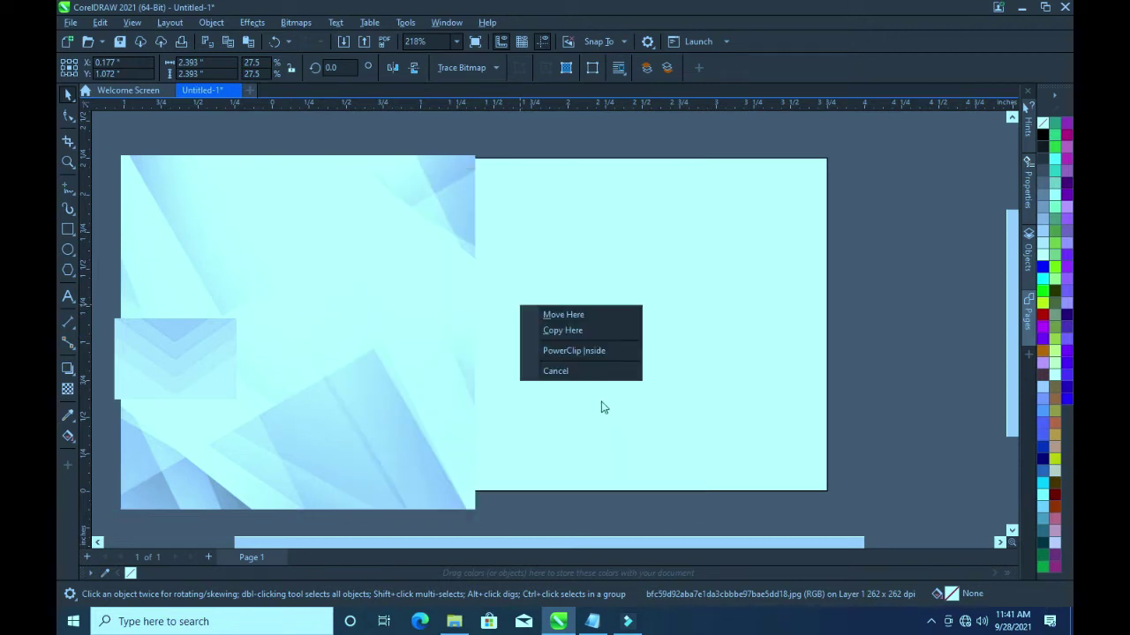
pyautogui.click(574, 352)
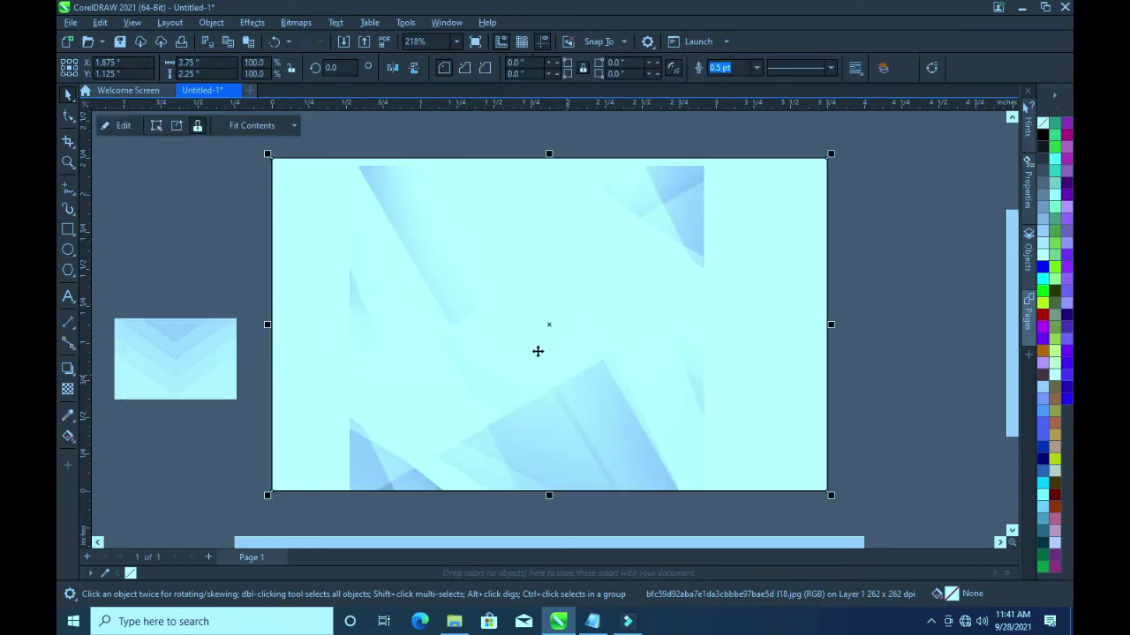
pyautogui.click(471, 327)
pyautogui.click(121, 125)
# Reposition and enlarge the clipped image to 4.109 inches square so it covers the card
pyautogui.moveTo(470, 316); pyautogui.dragTo(393, 294)
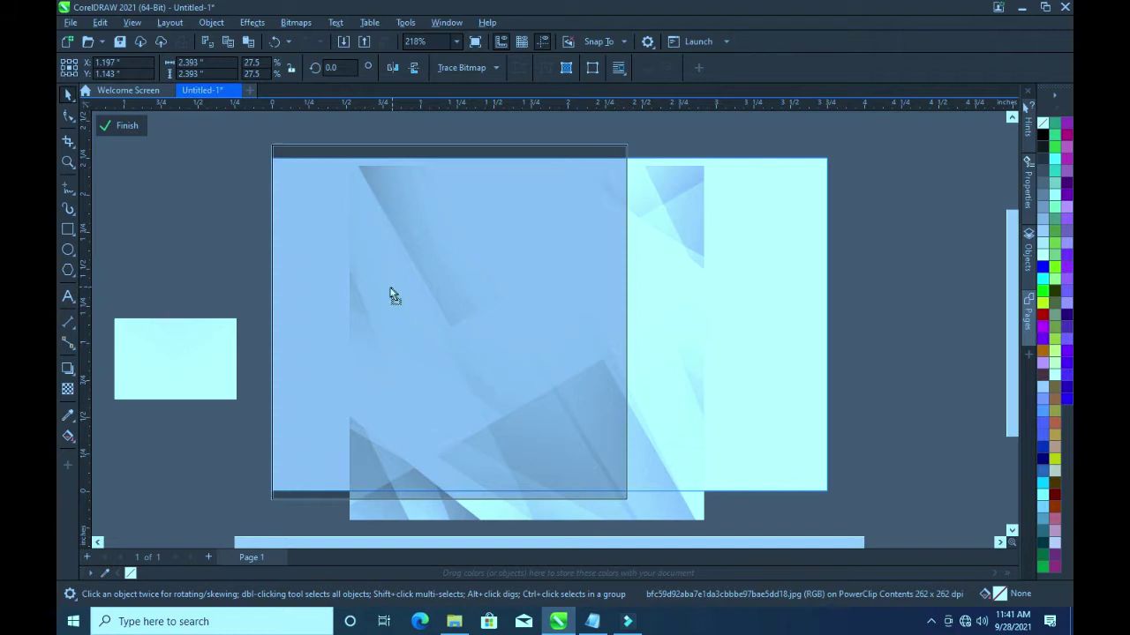
pyautogui.moveTo(393, 294); pyautogui.dragTo(392, 295)
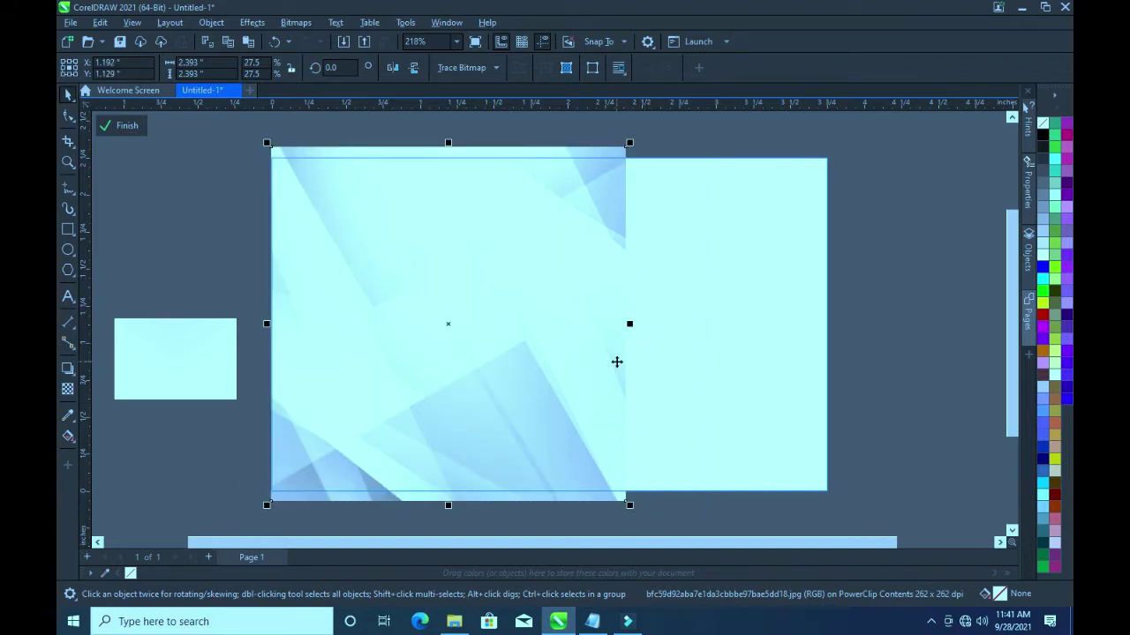
pyautogui.scroll(-2, 617, 362)
pyautogui.click(630, 459)
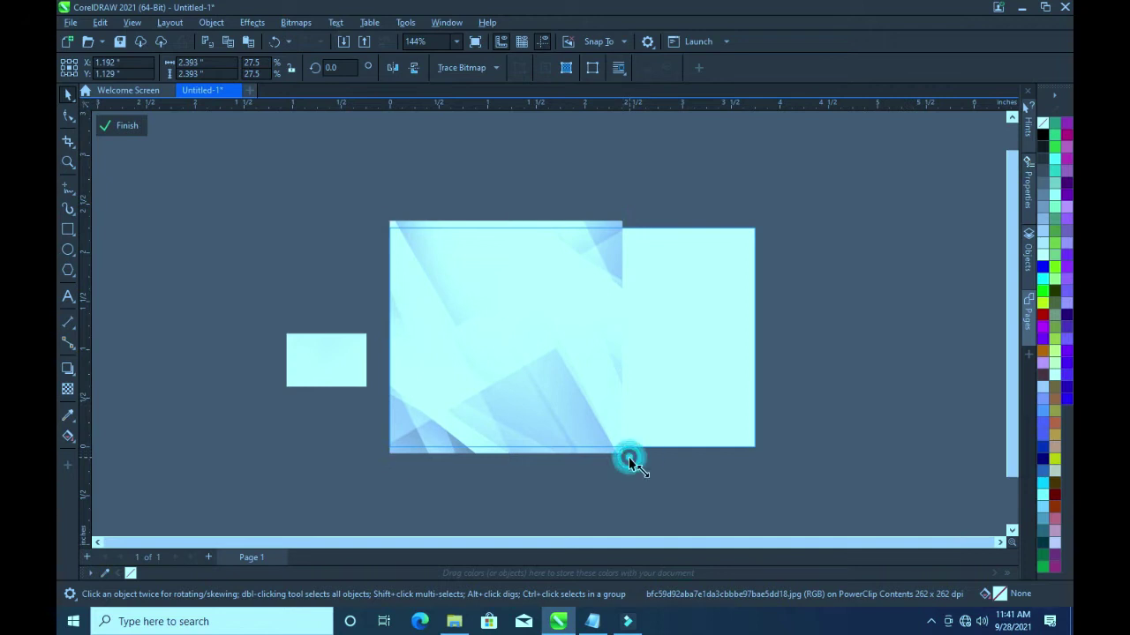
pyautogui.moveTo(629, 459)
pyautogui.mouseDown()
pyautogui.moveTo(695, 465)
pyautogui.moveTo(560, 349)
pyautogui.moveTo(625, 351)
pyautogui.mouseUp()
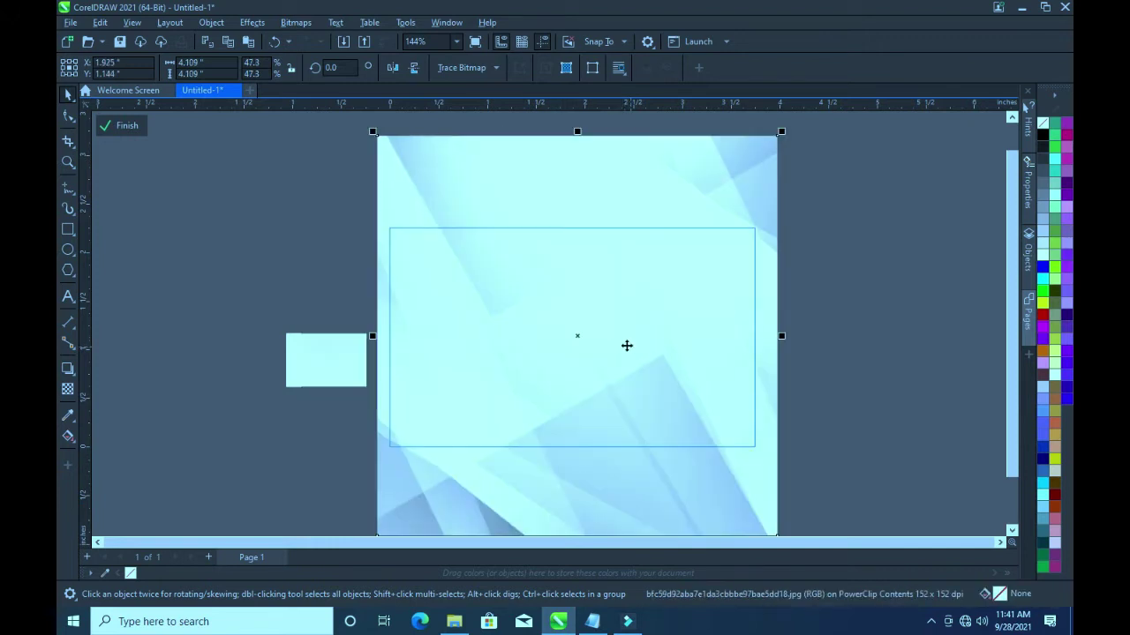
pyautogui.click(258, 23)
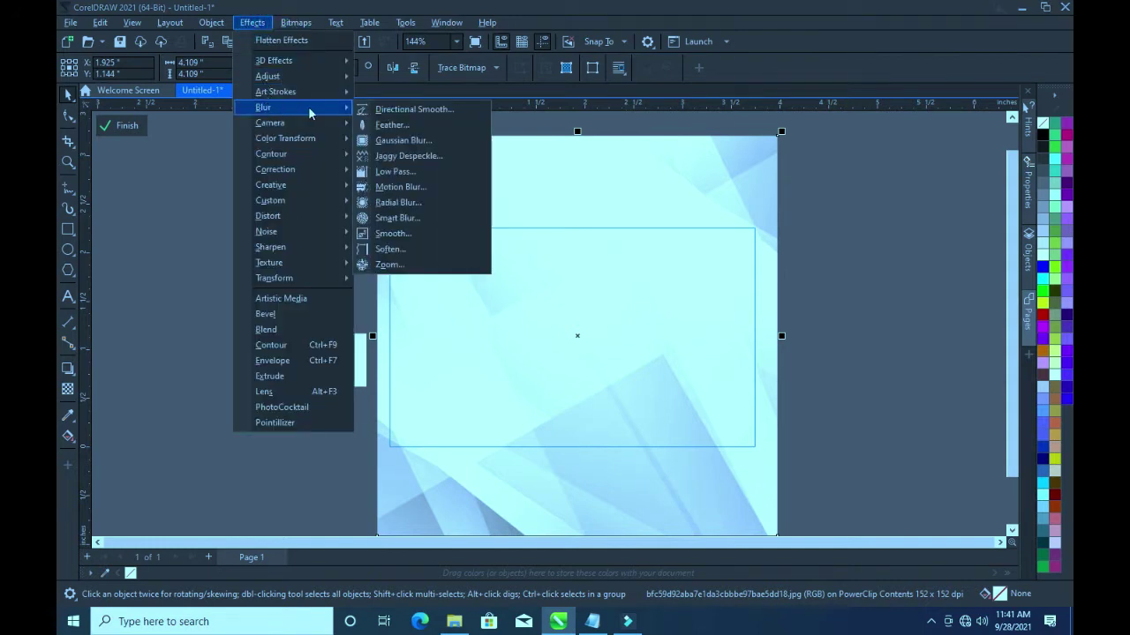
pyautogui.moveTo(263, 107)
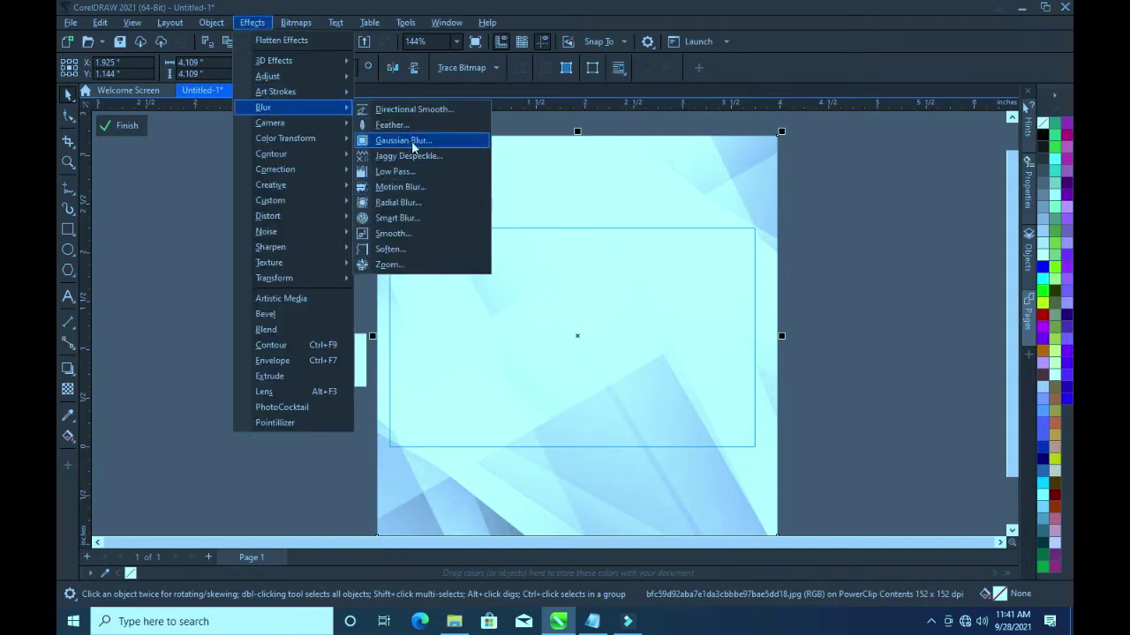
# Apply an 8.7-pixel Gaussian Blur to the clipped image and finish PowerClip editing
pyautogui.click(403, 141)
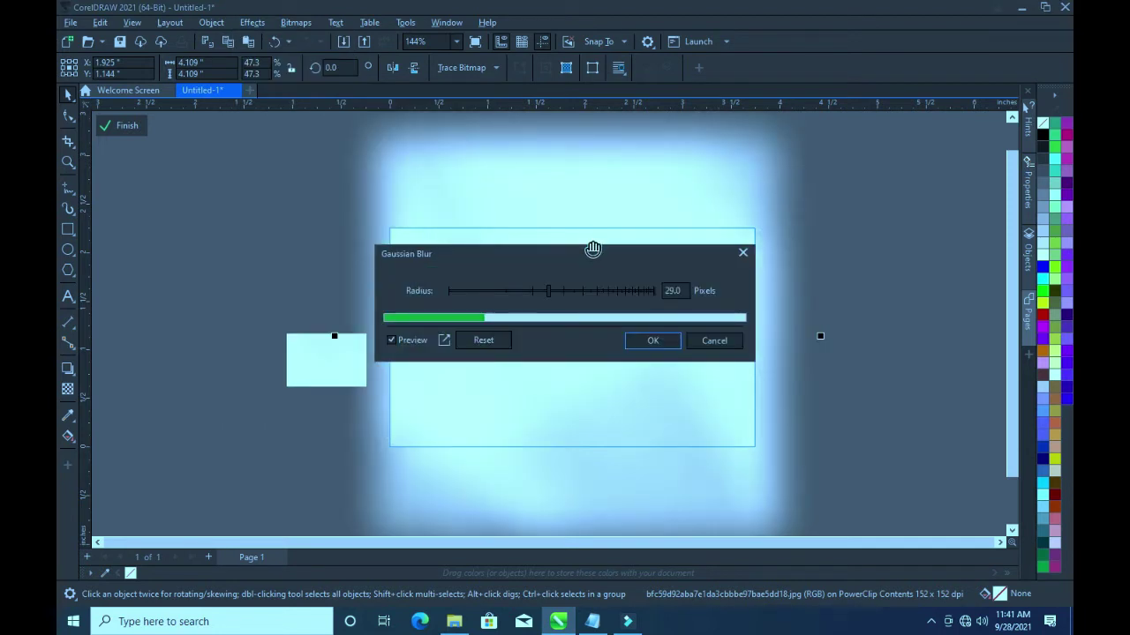
pyautogui.moveTo(566, 263); pyautogui.dragTo(846, 185)
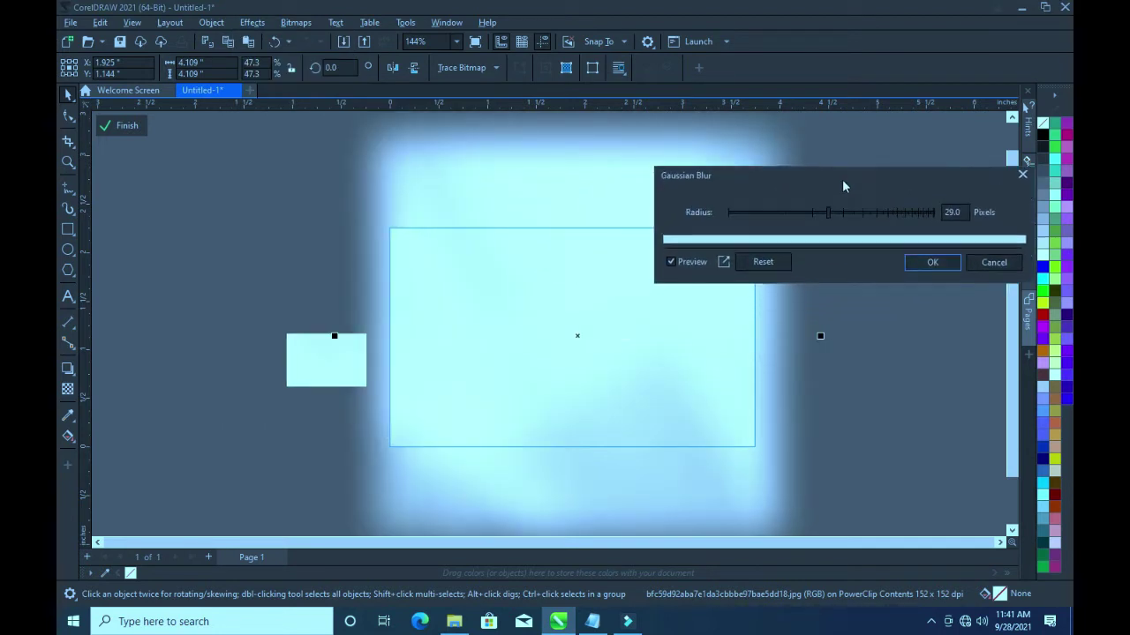
pyautogui.click(780, 213)
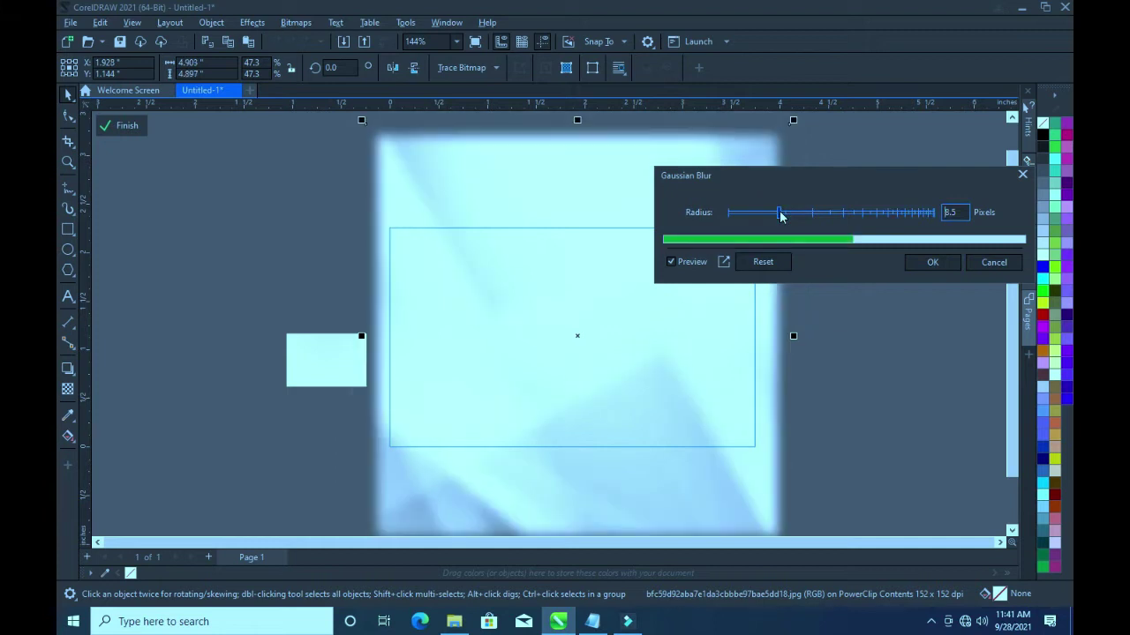
pyautogui.moveTo(779, 212)
pyautogui.mouseDown()
pyautogui.moveTo(790, 217)
pyautogui.moveTo(781, 219)
pyautogui.mouseUp()
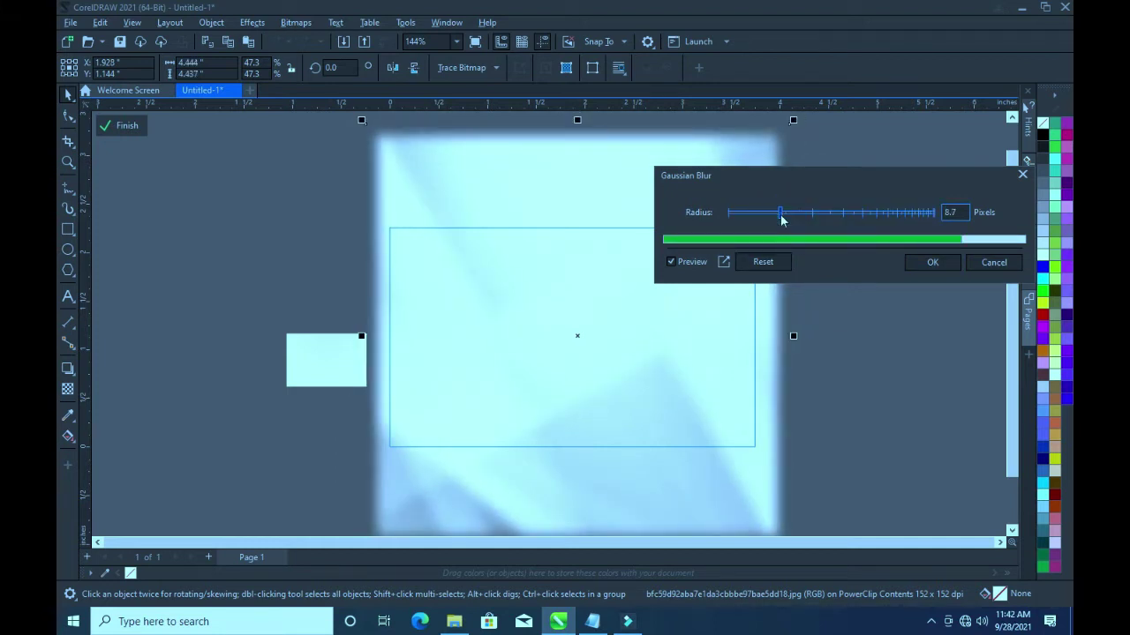
pyautogui.click(932, 262)
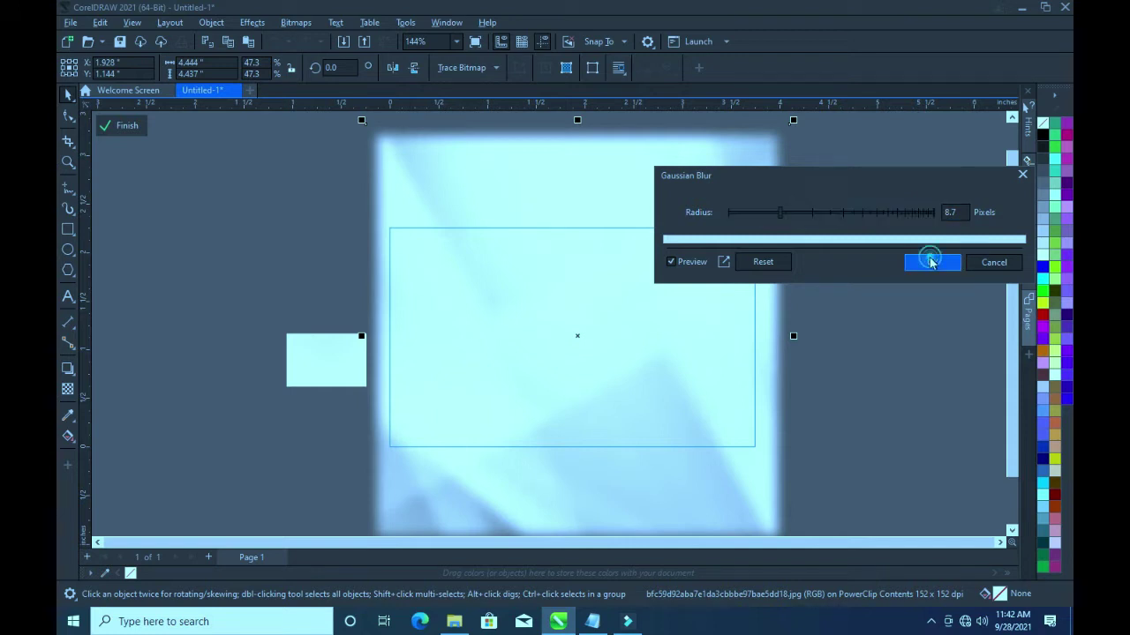
pyautogui.click(851, 254)
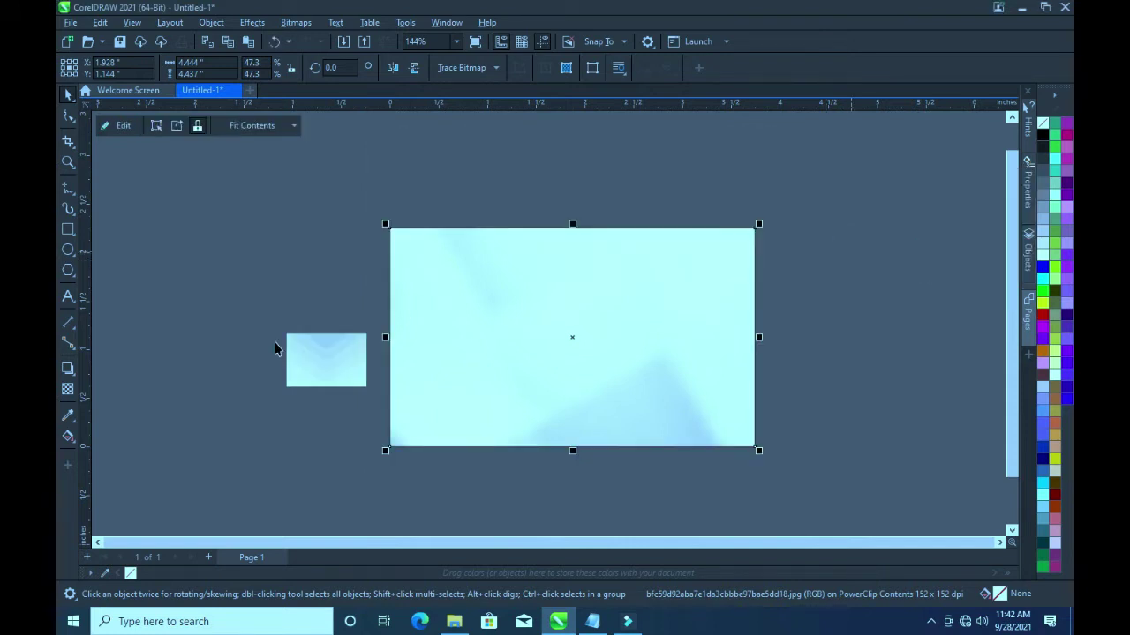
pyautogui.click(309, 369)
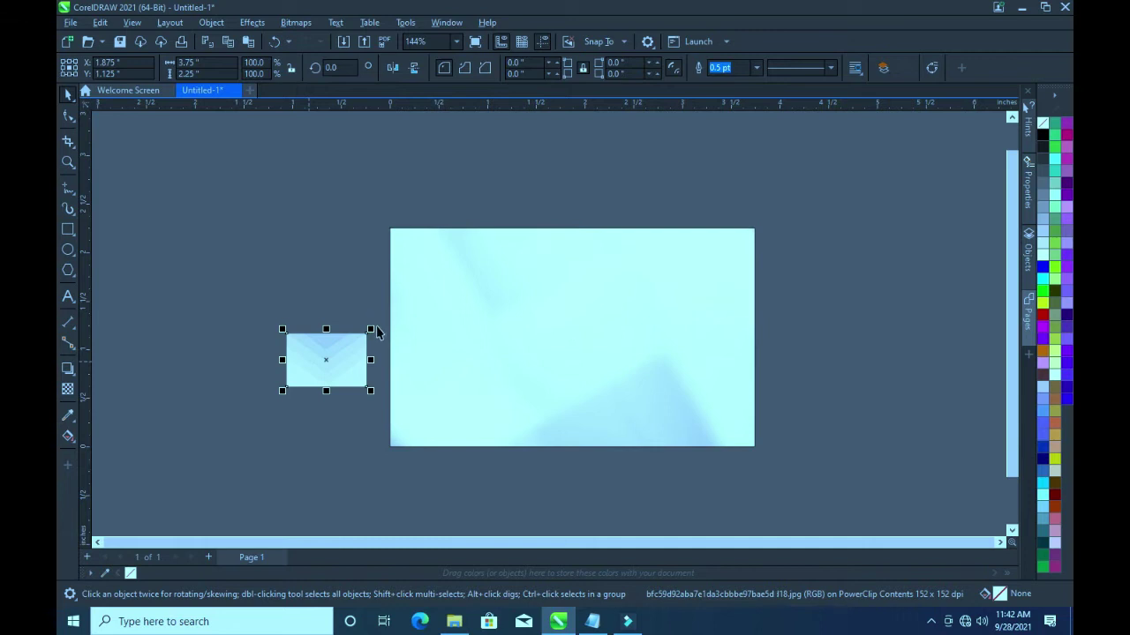
# Scale the chevron image to 167%, fade its bottom with fountain transparency, and shift it up-left
pyautogui.moveTo(371, 330); pyautogui.dragTo(781, 150)
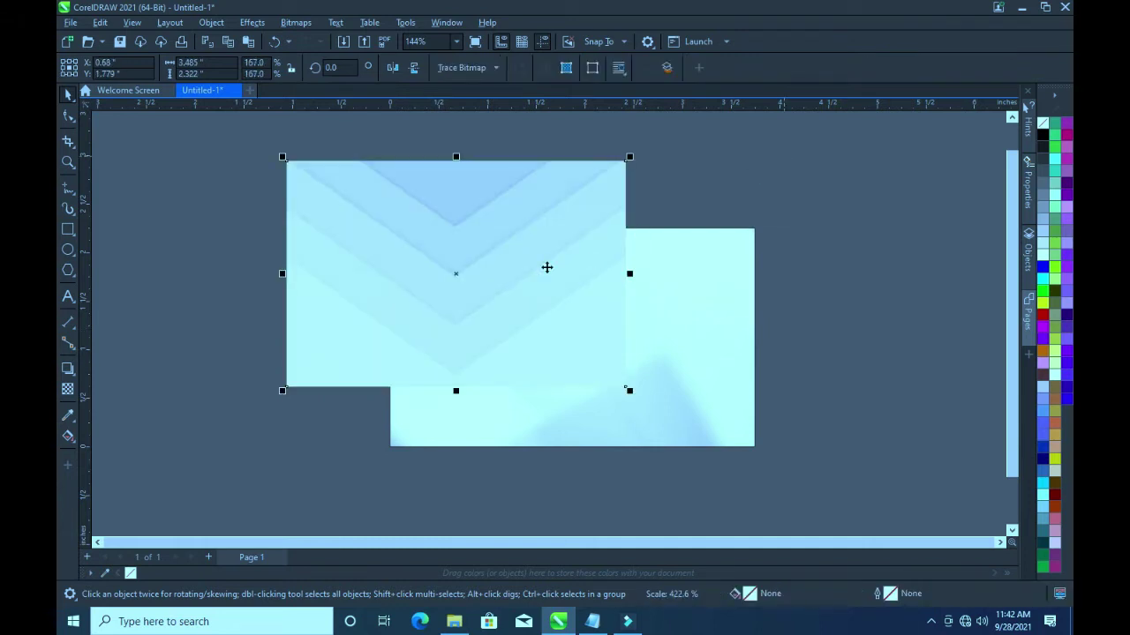
pyautogui.moveTo(497, 273); pyautogui.dragTo(463, 282)
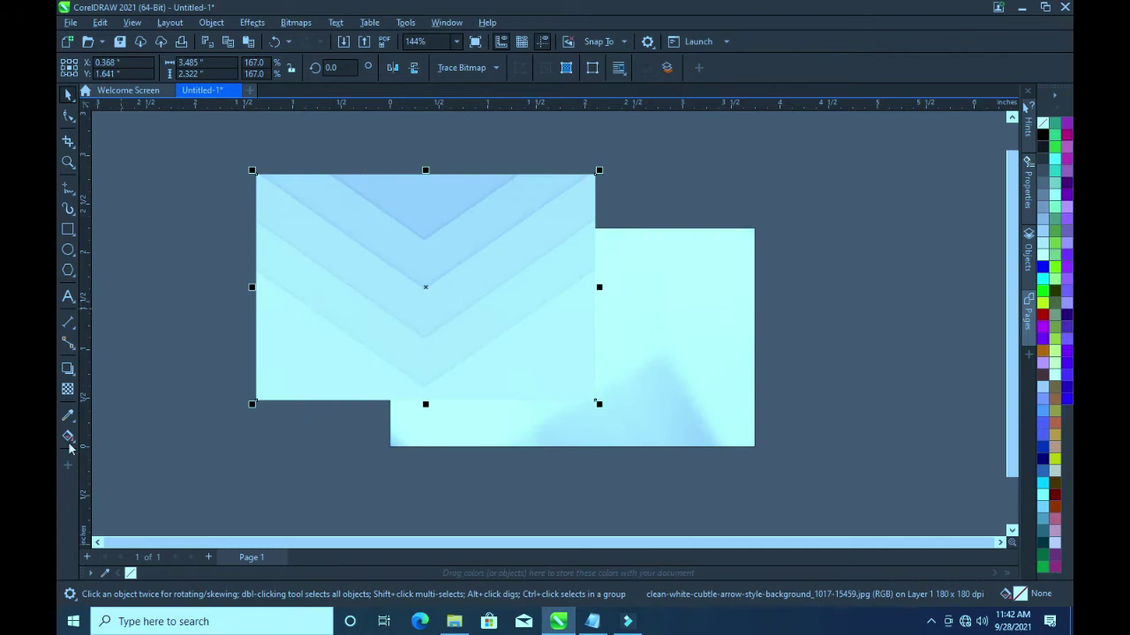
pyautogui.click(69, 389)
pyautogui.moveTo(389, 337)
pyautogui.mouseDown()
pyautogui.moveTo(402, 385)
pyautogui.moveTo(389, 403)
pyautogui.moveTo(377, 399)
pyautogui.moveTo(393, 397)
pyautogui.mouseUp()
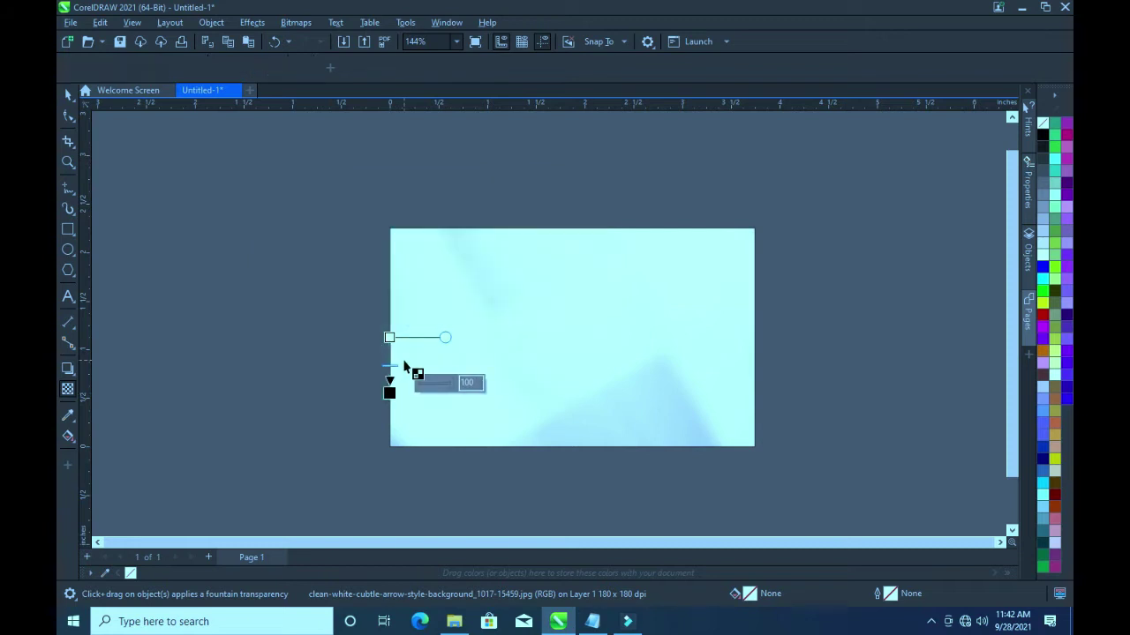
pyautogui.moveTo(389, 337)
pyautogui.mouseDown()
pyautogui.moveTo(389, 351)
pyautogui.moveTo(389, 339)
pyautogui.mouseUp()
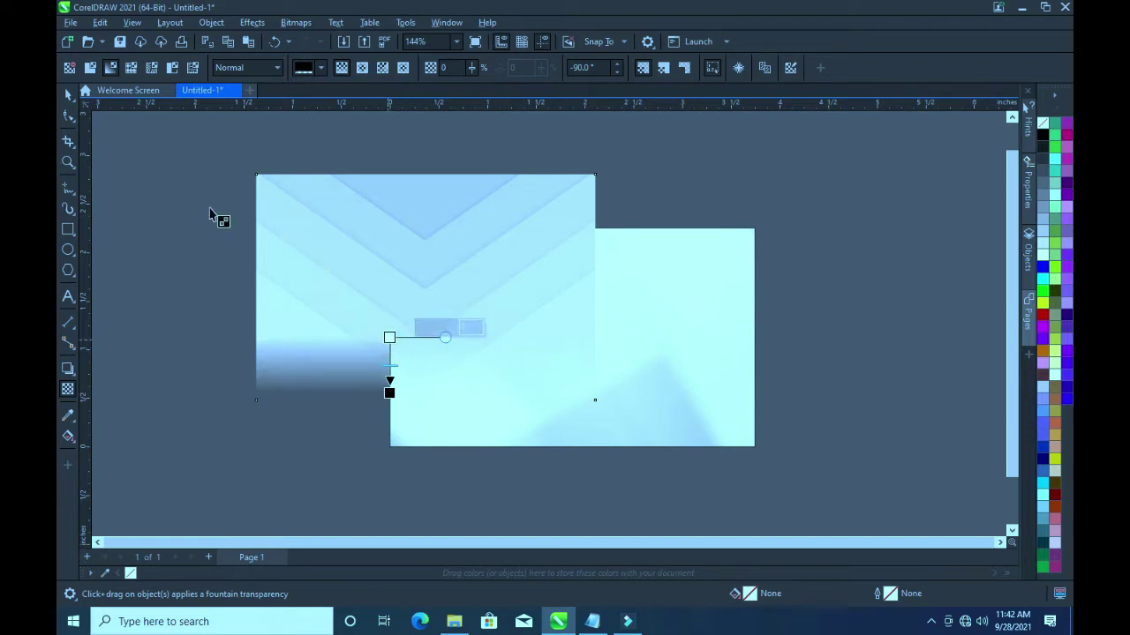
pyautogui.click(69, 94)
pyautogui.moveTo(368, 247); pyautogui.dragTo(290, 229)
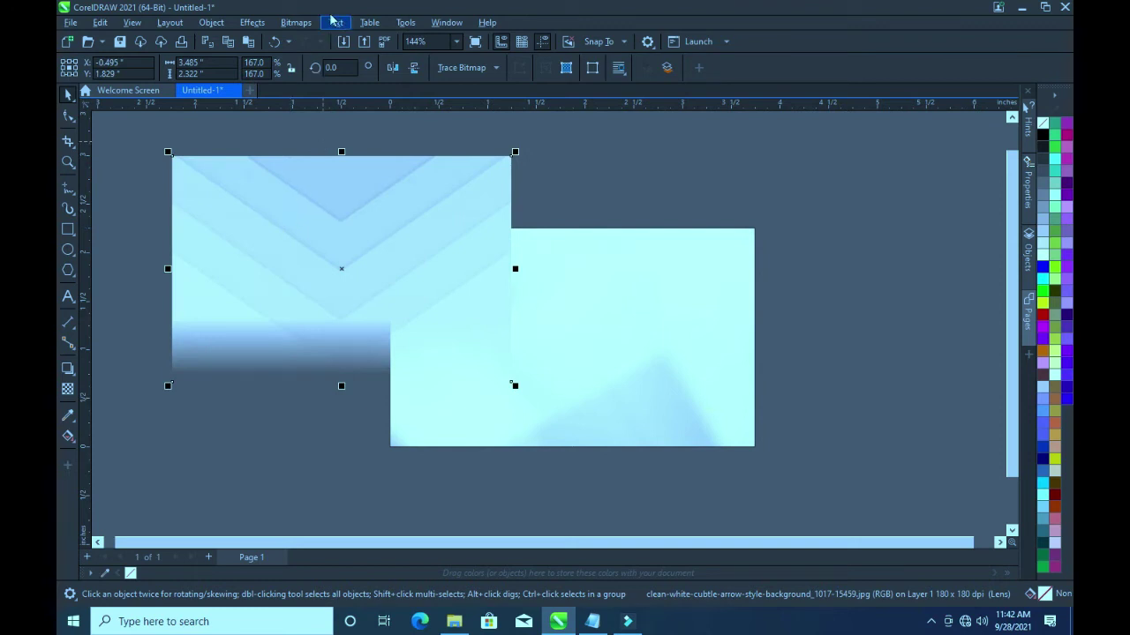
# Convert the chevron image to a bitmap and fade its right and left edges with fountain transparency
pyautogui.click(296, 22)
pyautogui.click(304, 40)
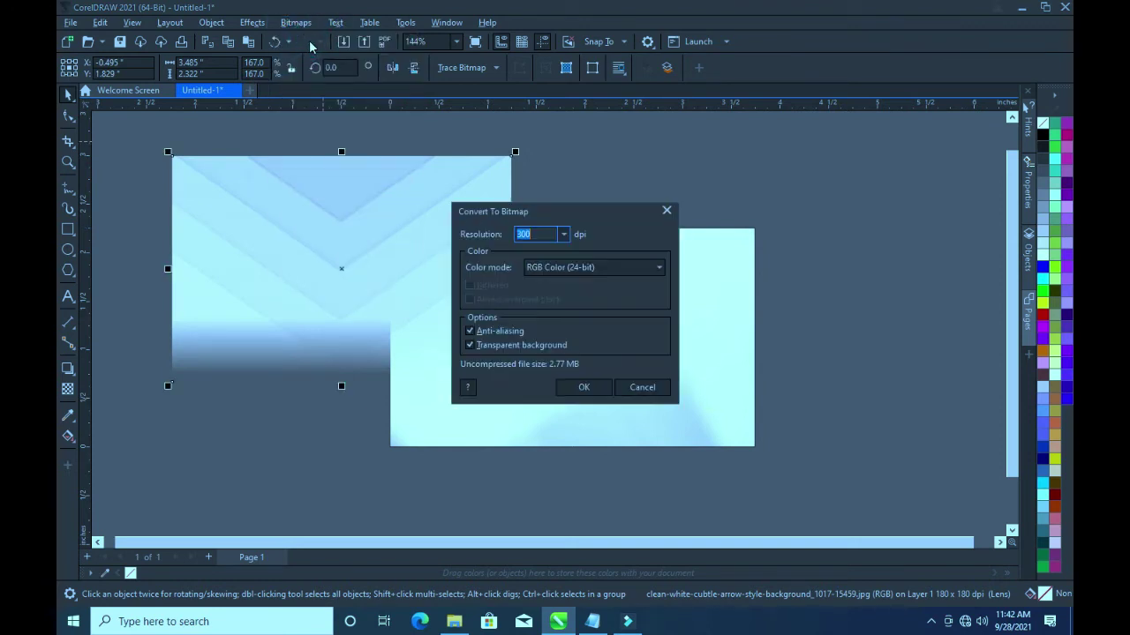
pyautogui.click(568, 385)
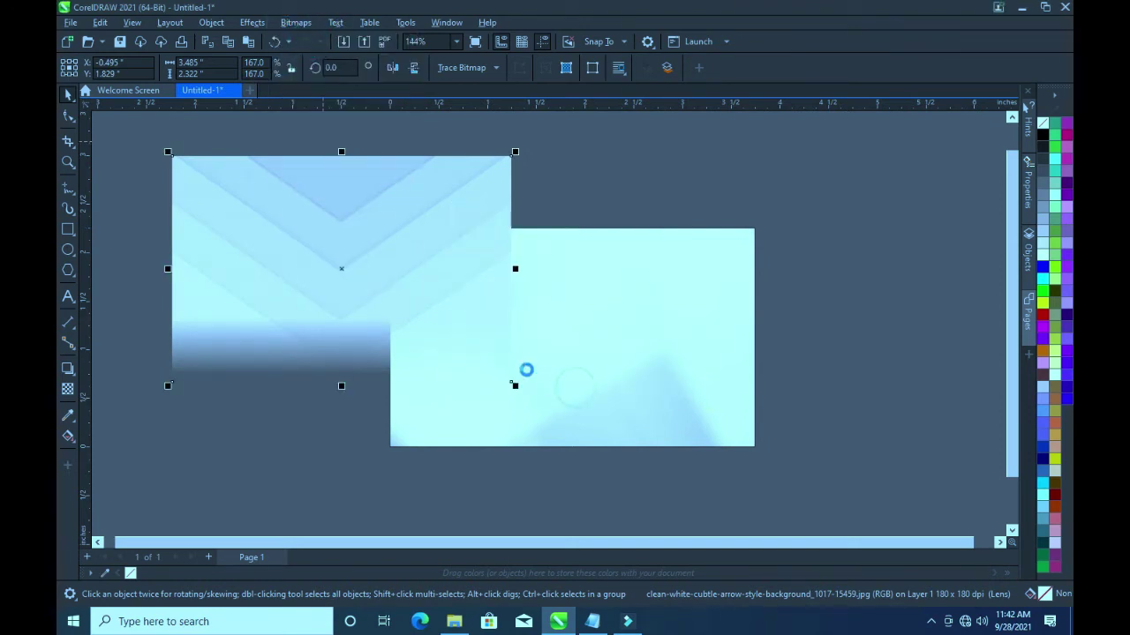
pyautogui.click(69, 394)
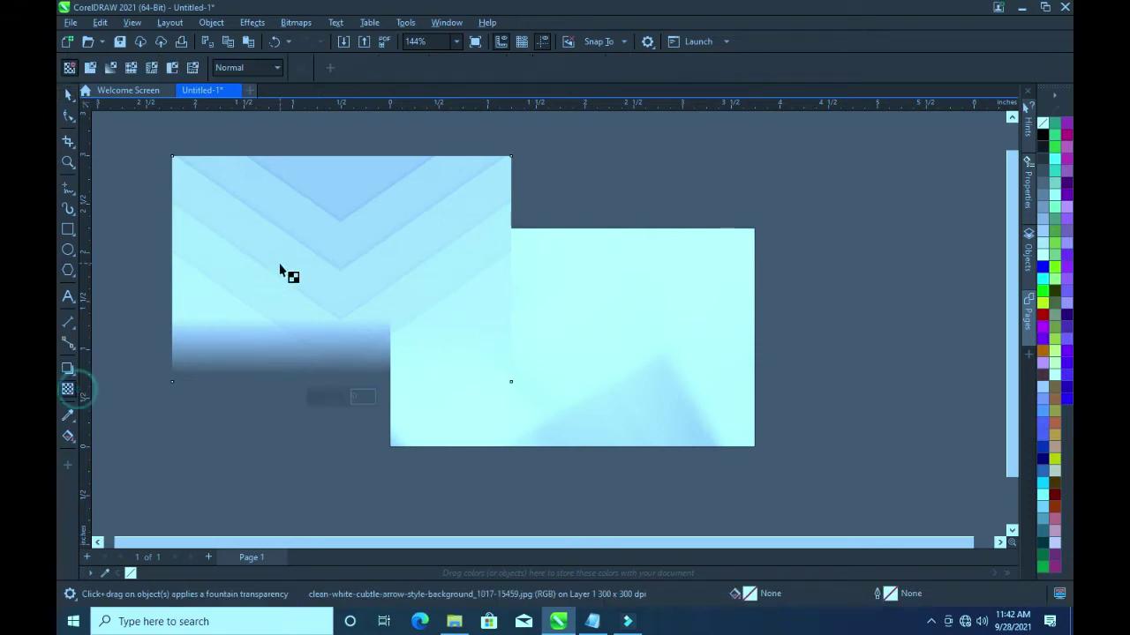
pyautogui.moveTo(424, 228); pyautogui.dragTo(506, 229)
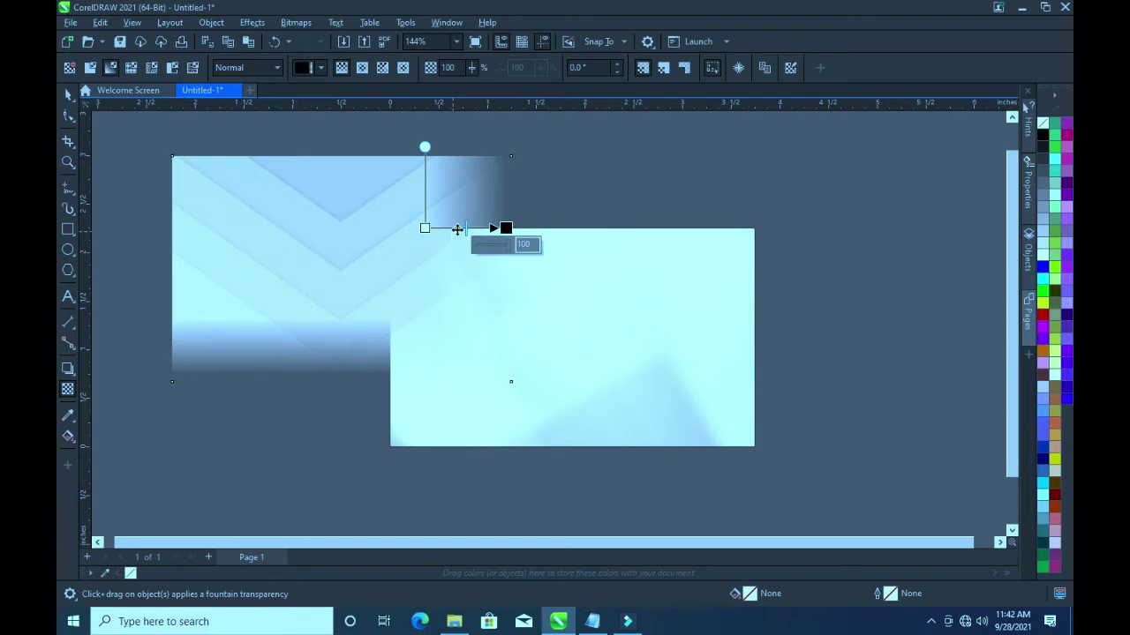
pyautogui.click(296, 22)
pyautogui.click(305, 38)
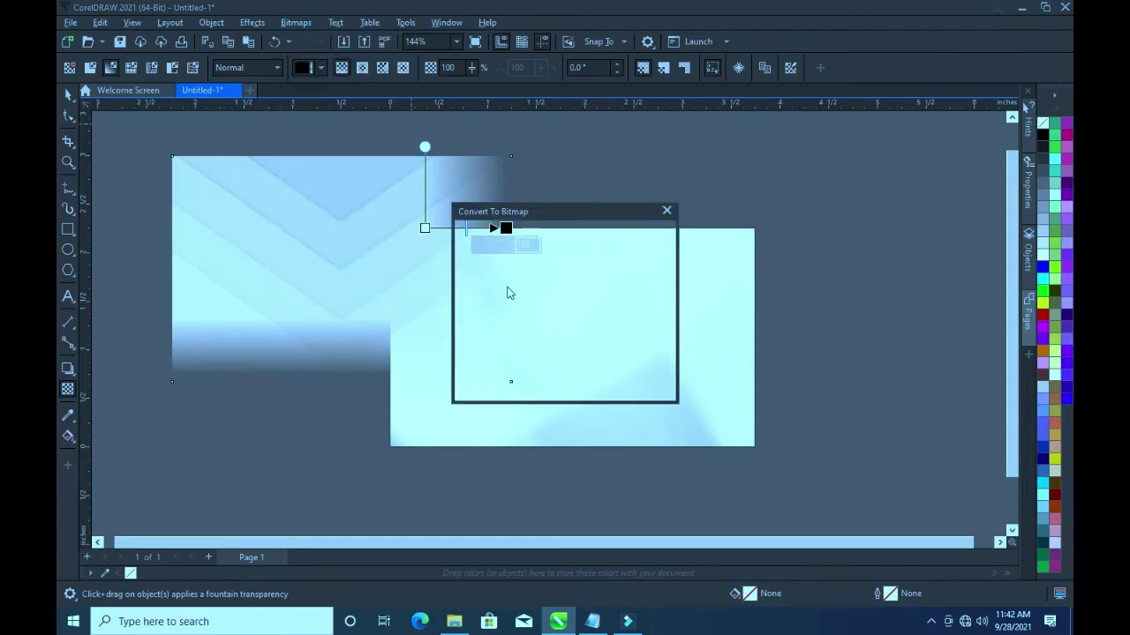
pyautogui.click(581, 387)
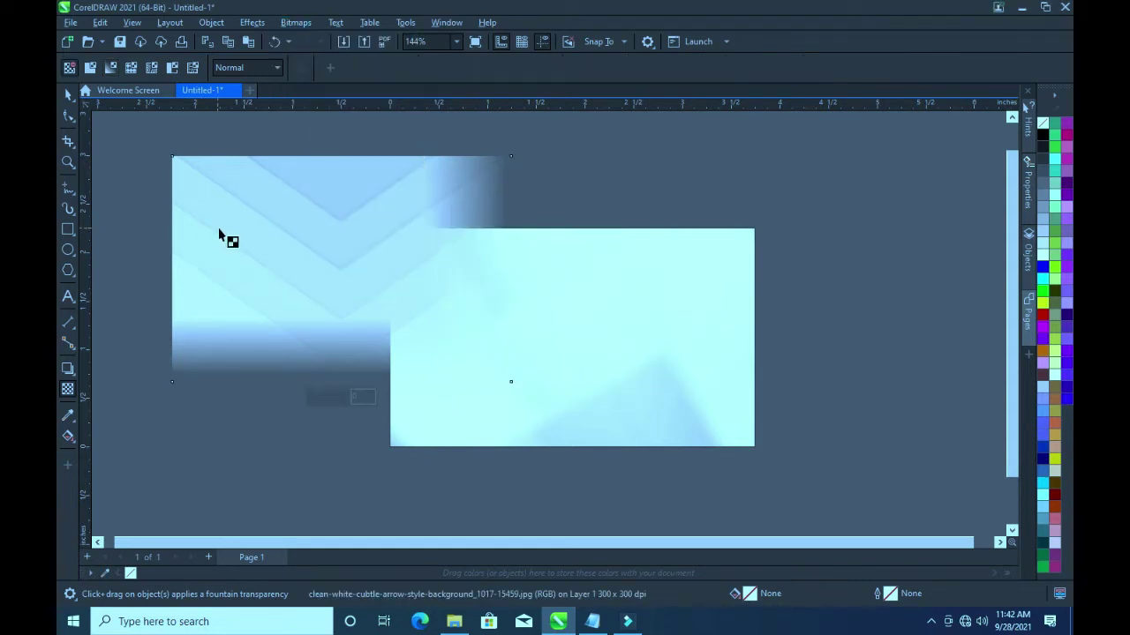
pyautogui.moveTo(175, 237); pyautogui.dragTo(251, 228)
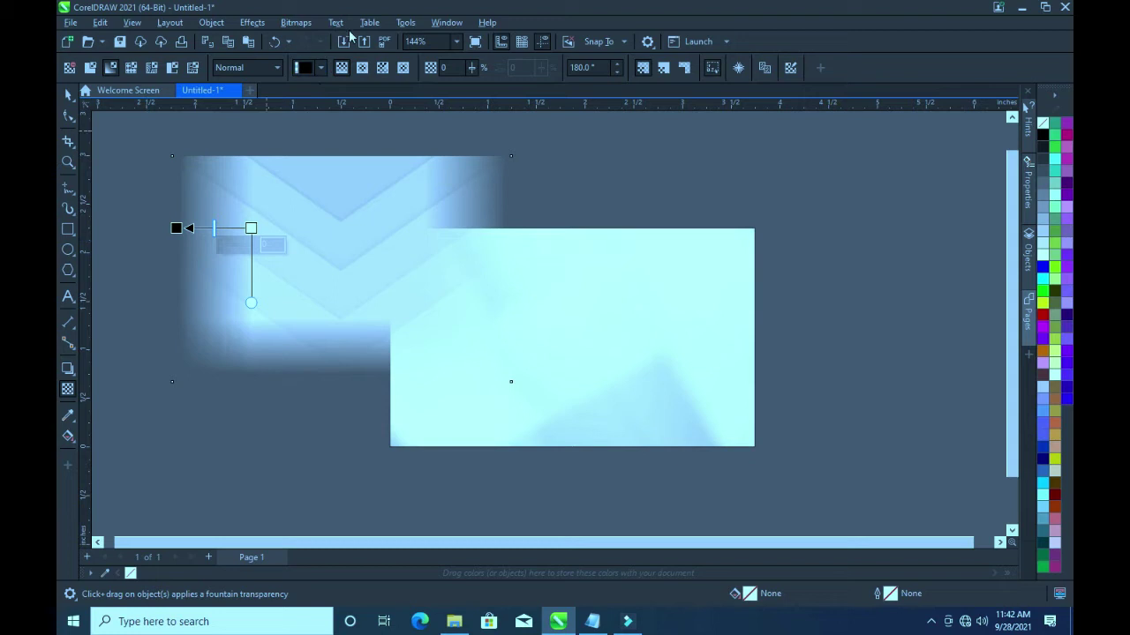
# Fade the image's top edge, convert it to a bitmap again, and move it onto the page rectangle
pyautogui.click(296, 22)
pyautogui.click(314, 40)
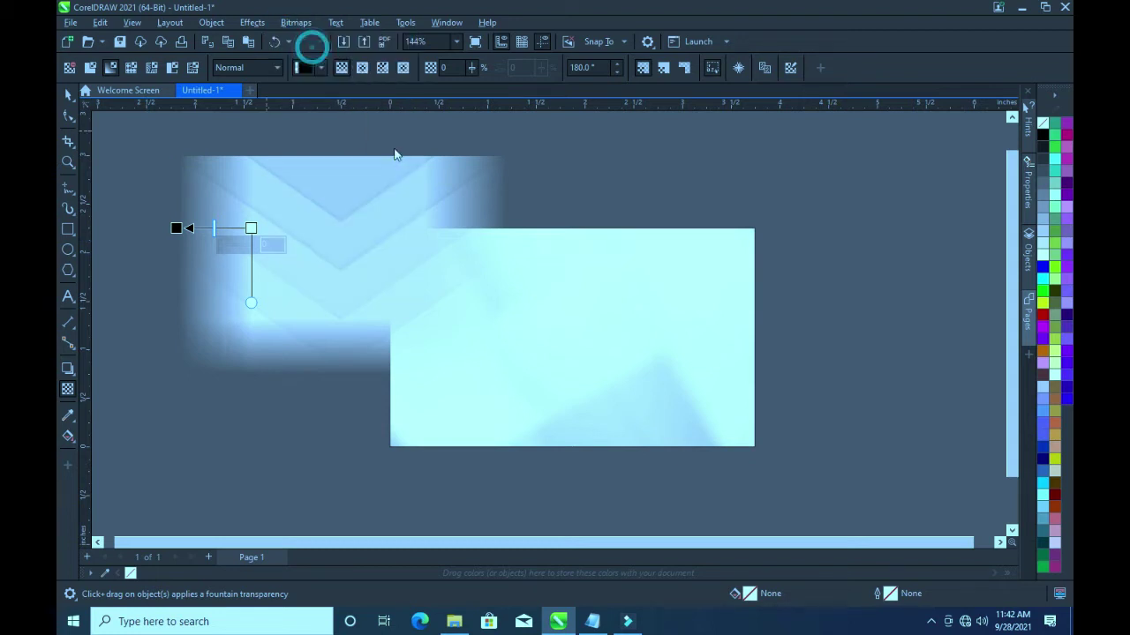
pyautogui.click(580, 386)
pyautogui.click(312, 229)
pyautogui.moveTo(316, 202); pyautogui.dragTo(312, 160)
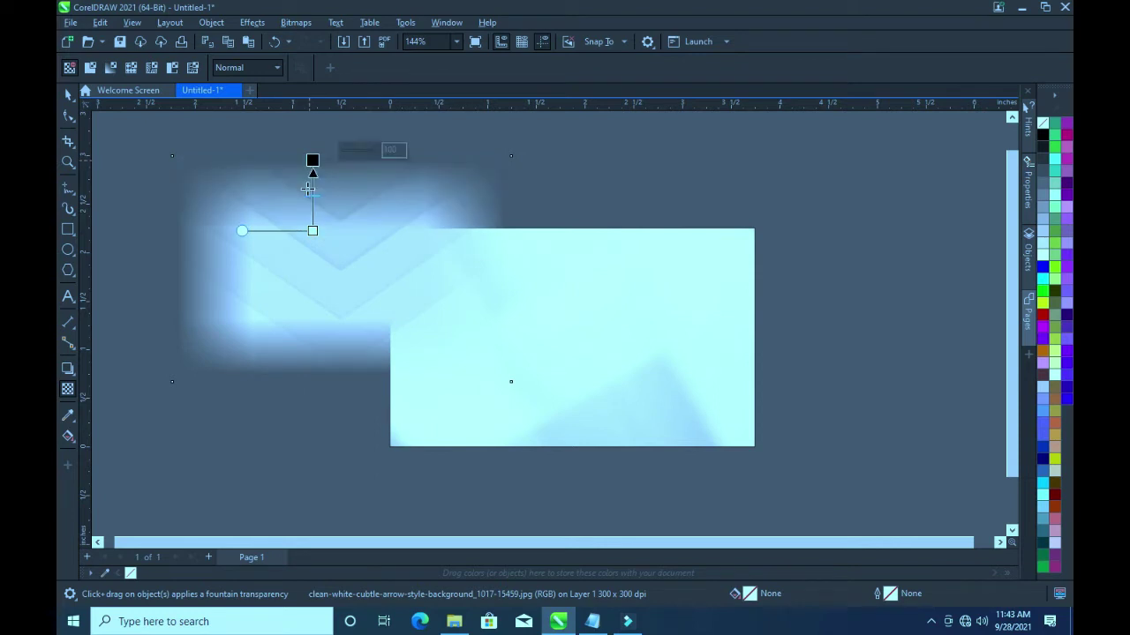
pyautogui.click(295, 22)
pyautogui.click(336, 41)
pyautogui.click(580, 387)
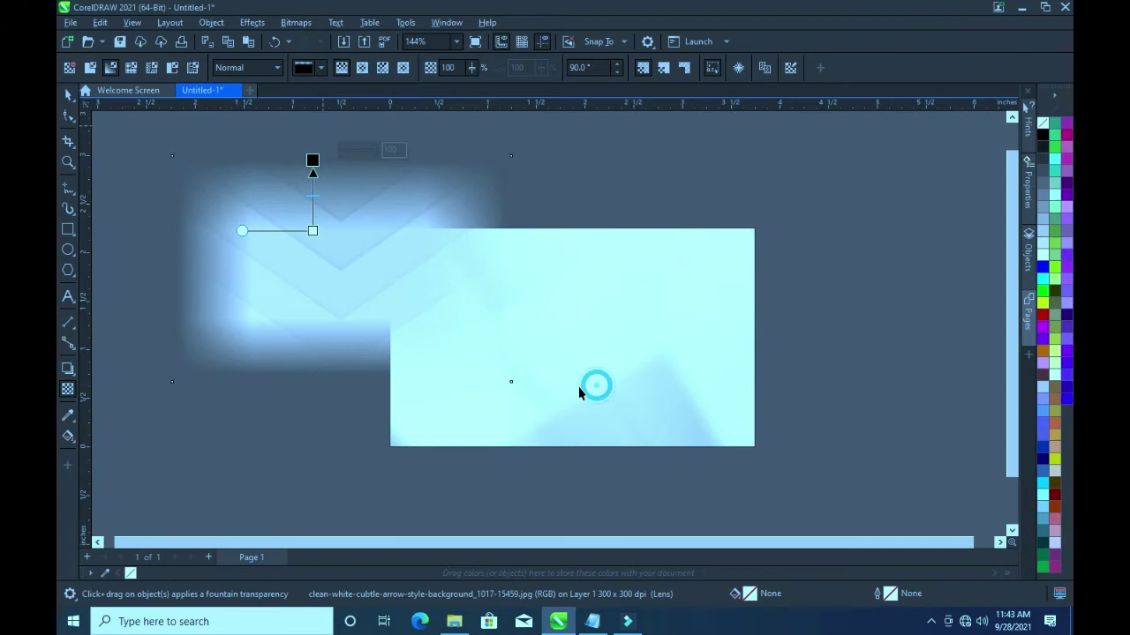
pyautogui.click(71, 93)
pyautogui.moveTo(317, 234); pyautogui.dragTo(550, 312)
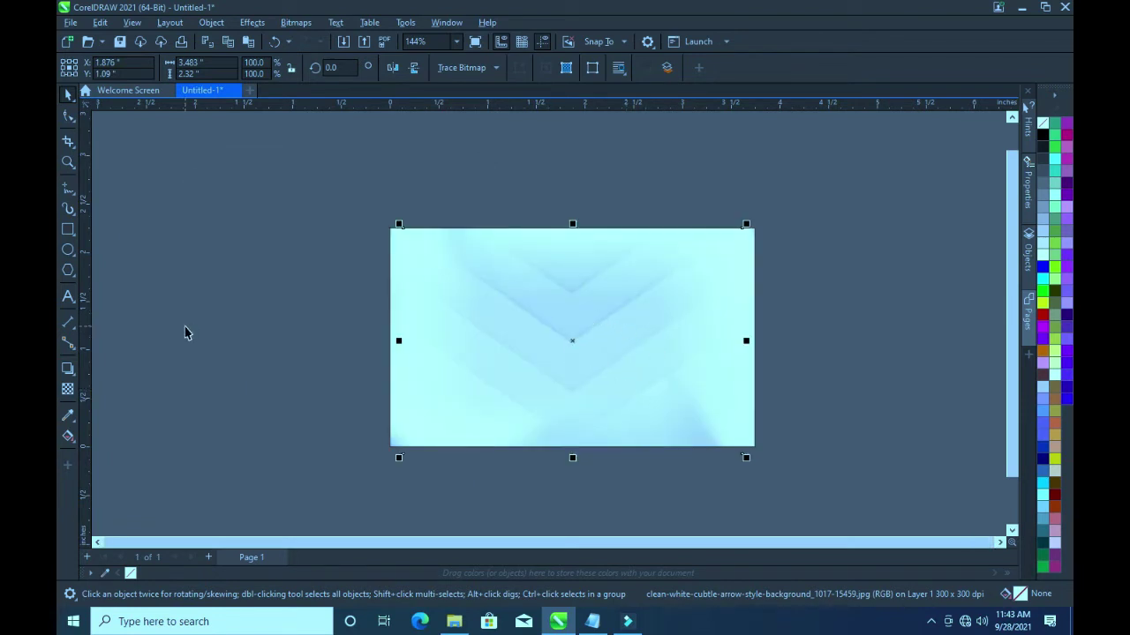
# Scale the chevron image down to 83.8%, about 2.918 x 1.943 inches, inside the card
pyautogui.moveTo(746, 458); pyautogui.dragTo(721, 457)
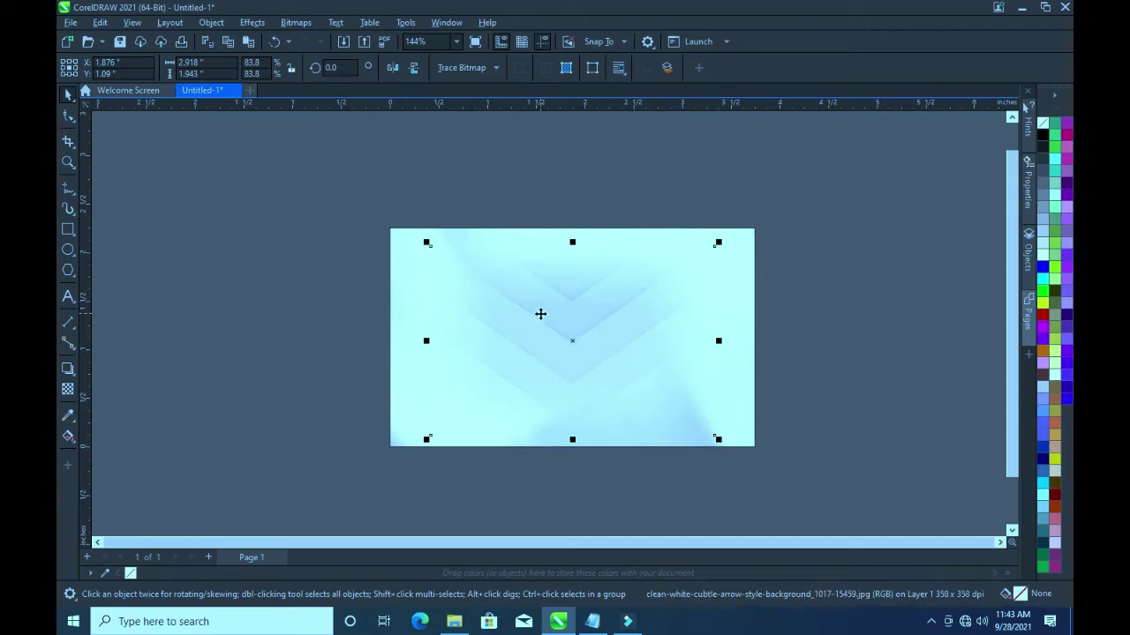
pyautogui.click(253, 23)
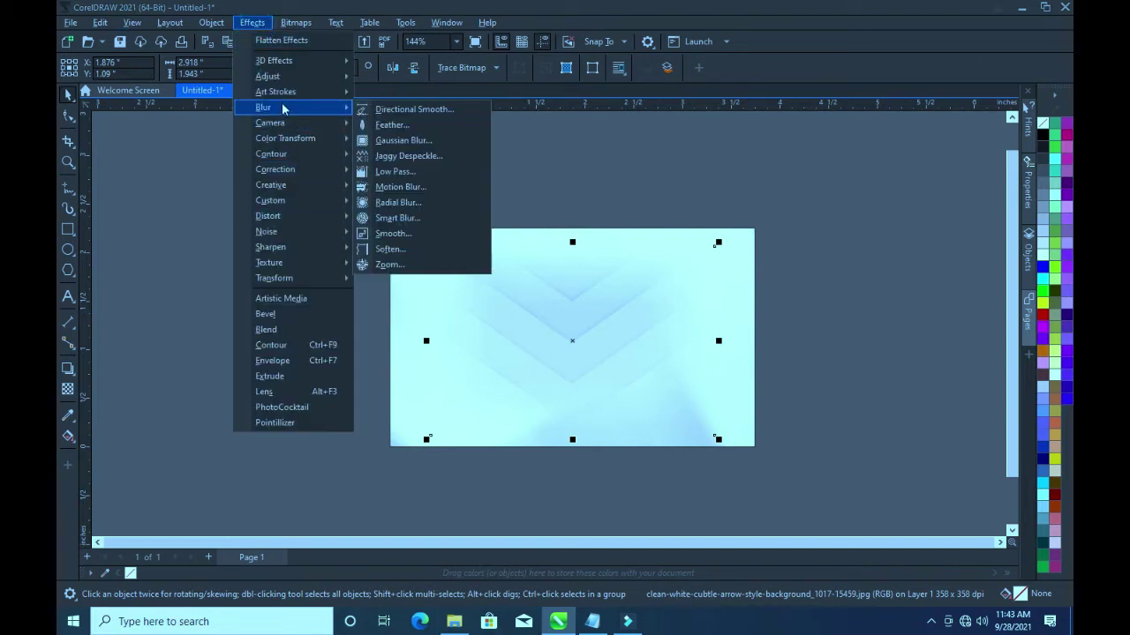
# Apply a 7.6-pixel Gaussian Blur to the chevron image
pyautogui.click(394, 140)
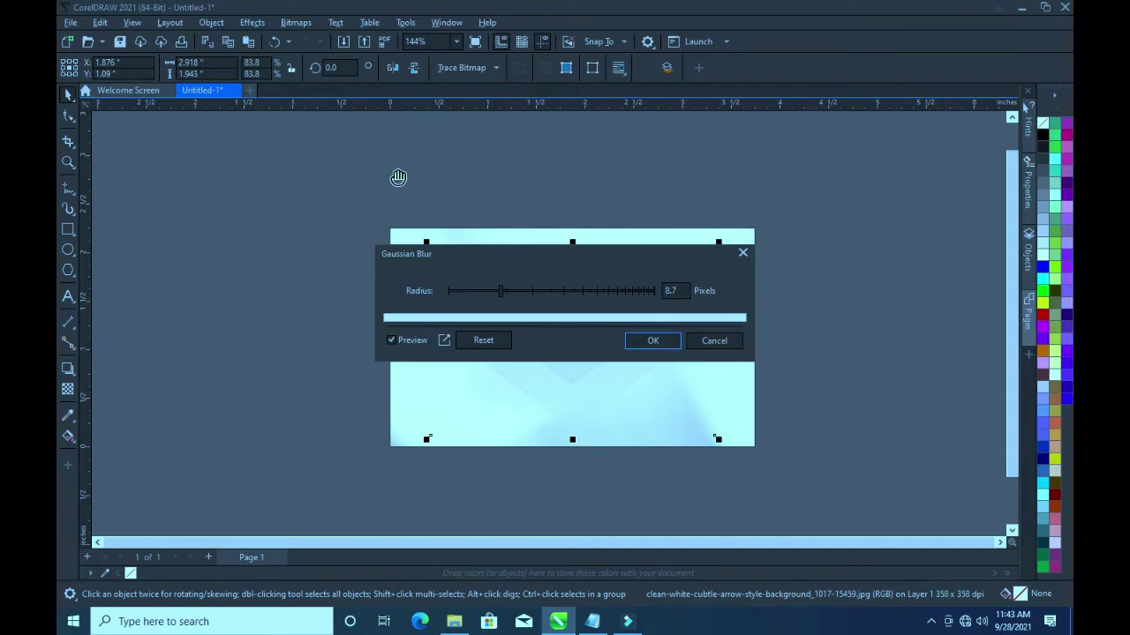
pyautogui.moveTo(606, 252); pyautogui.dragTo(871, 150)
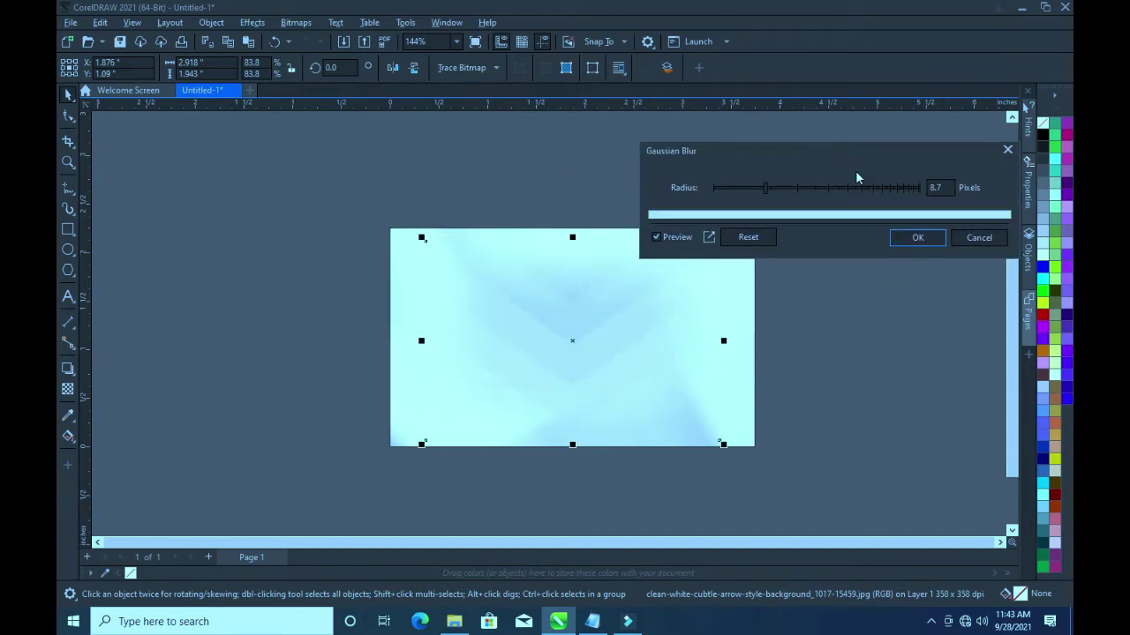
pyautogui.moveTo(765, 193); pyautogui.dragTo(759, 189)
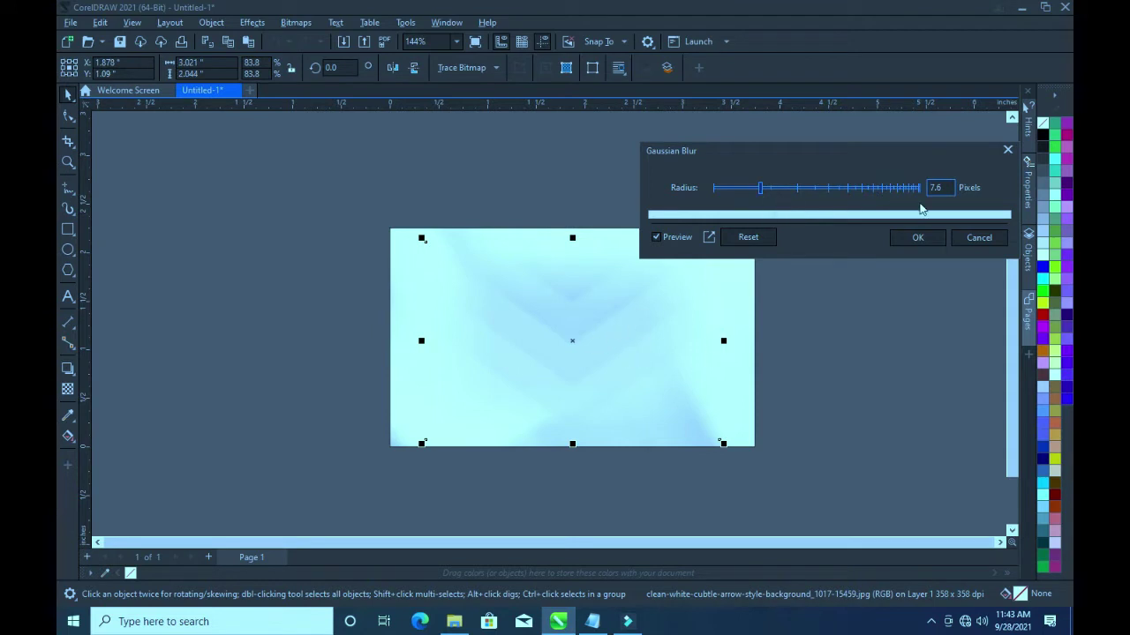
pyautogui.click(917, 237)
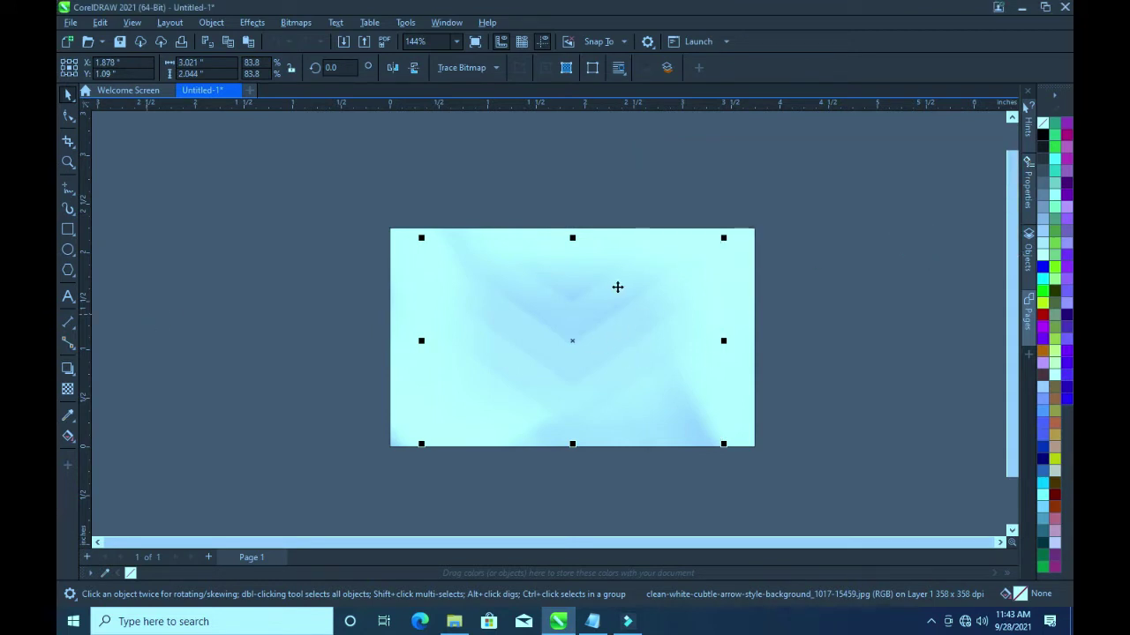
# Place the blurred chevron image inside the card rectangle as a PowerClip and zoom in
pyautogui.rightClick(602, 296)
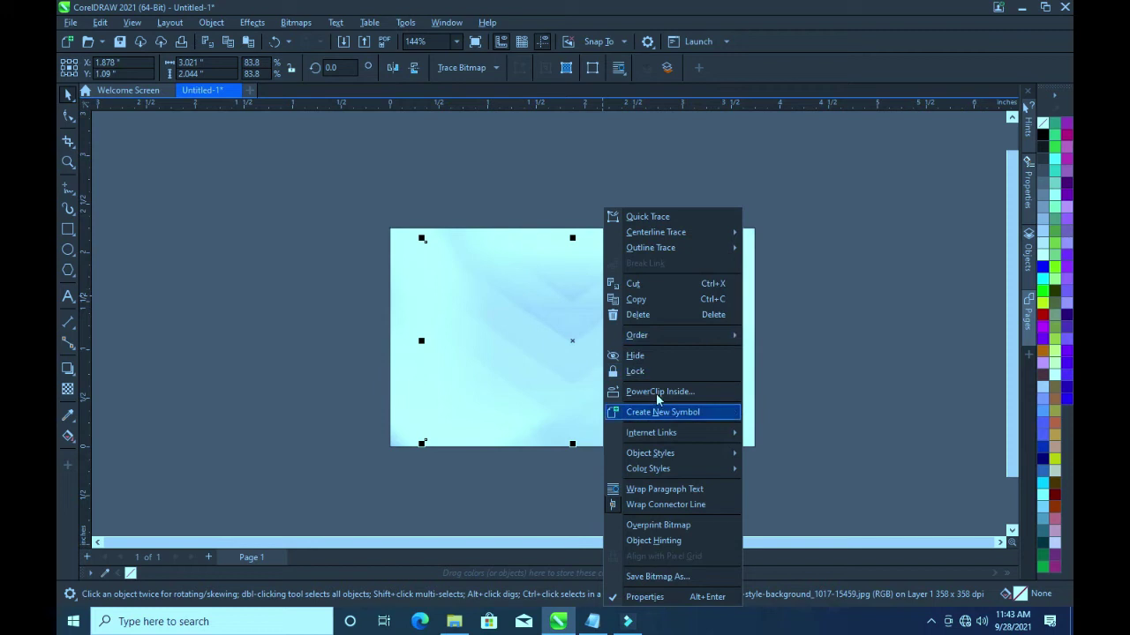
pyautogui.click(174, 24)
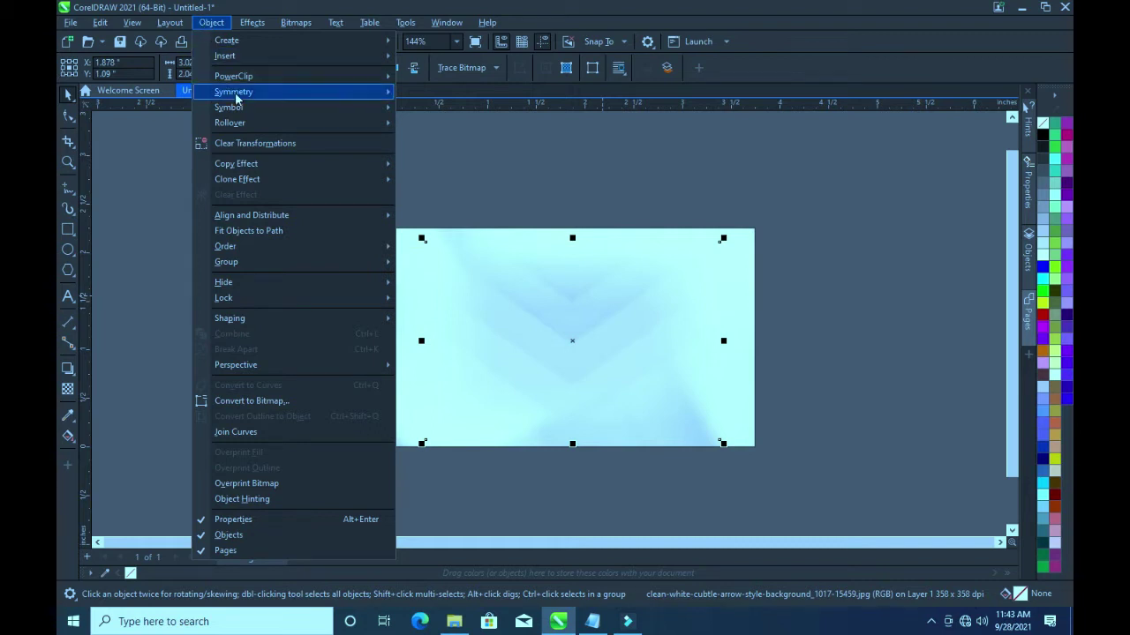
pyautogui.moveTo(234, 76)
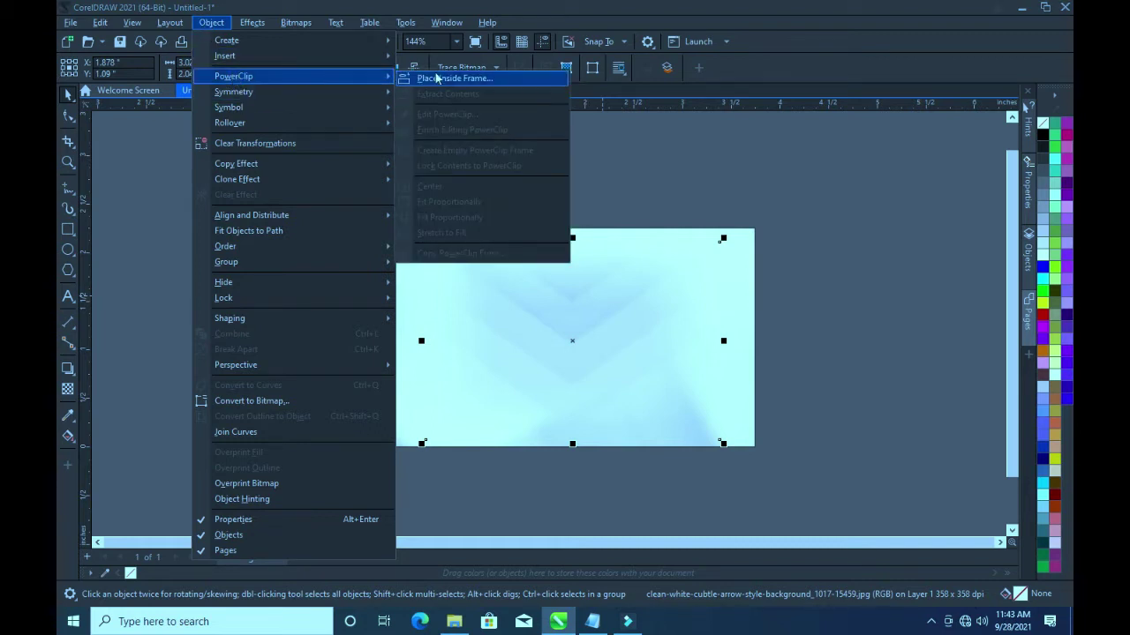
pyautogui.click(433, 79)
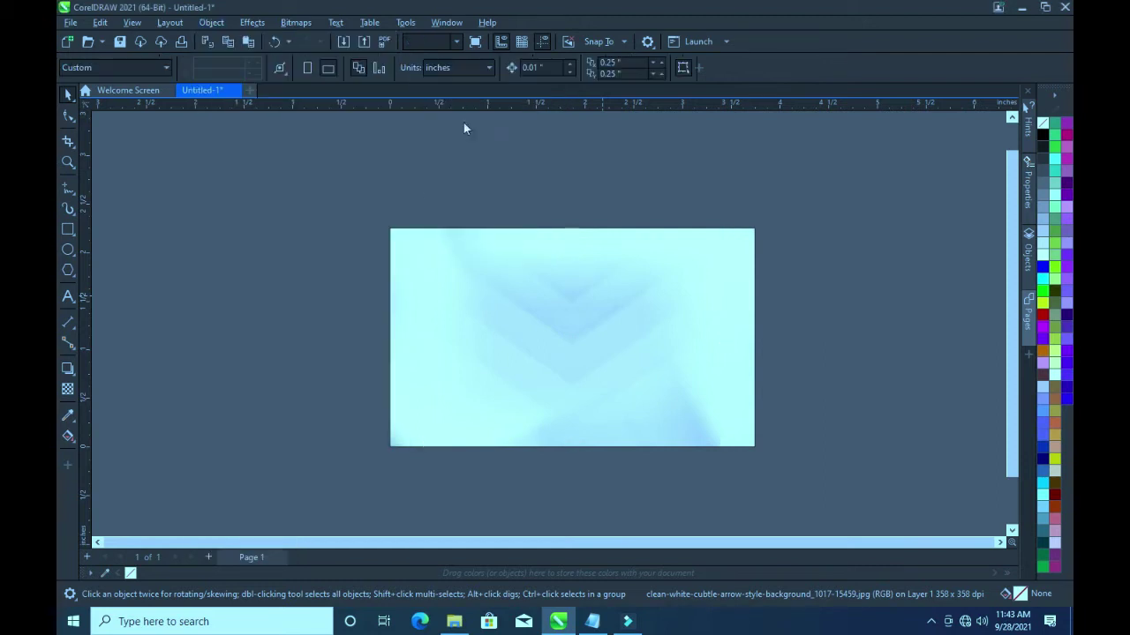
pyautogui.click(391, 303)
pyautogui.click(191, 231)
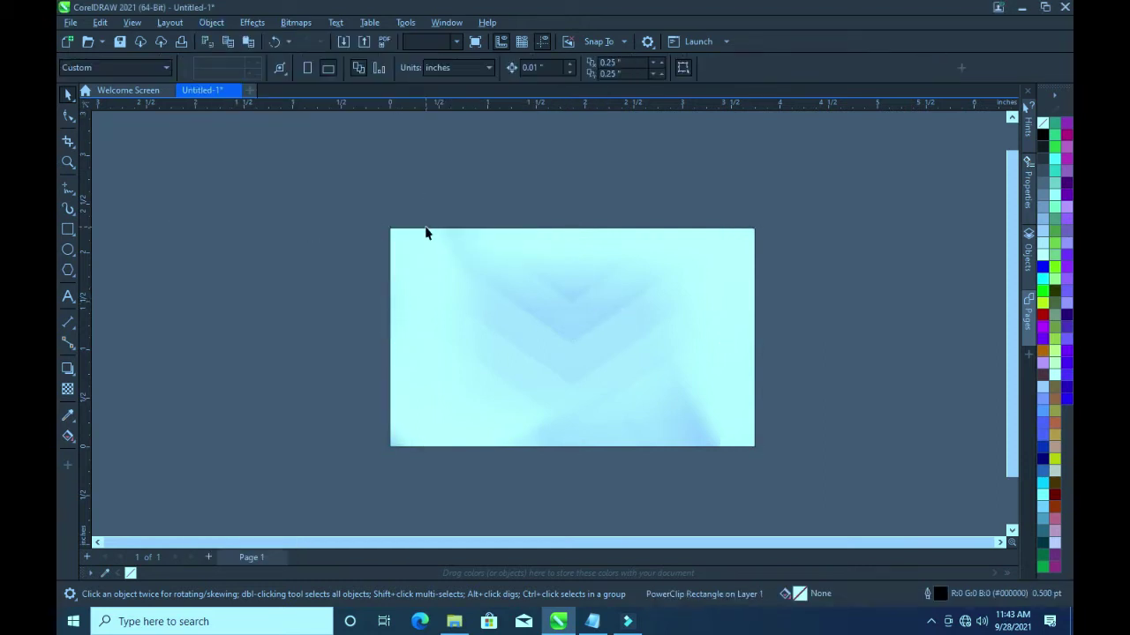
pyautogui.click(426, 262)
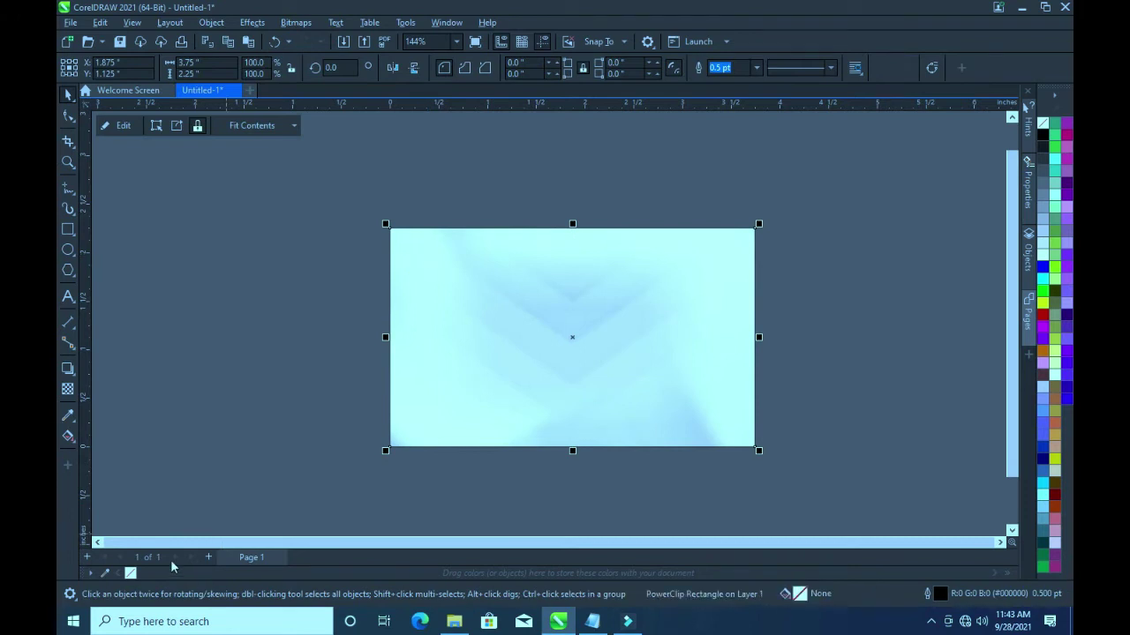
pyautogui.click(159, 446)
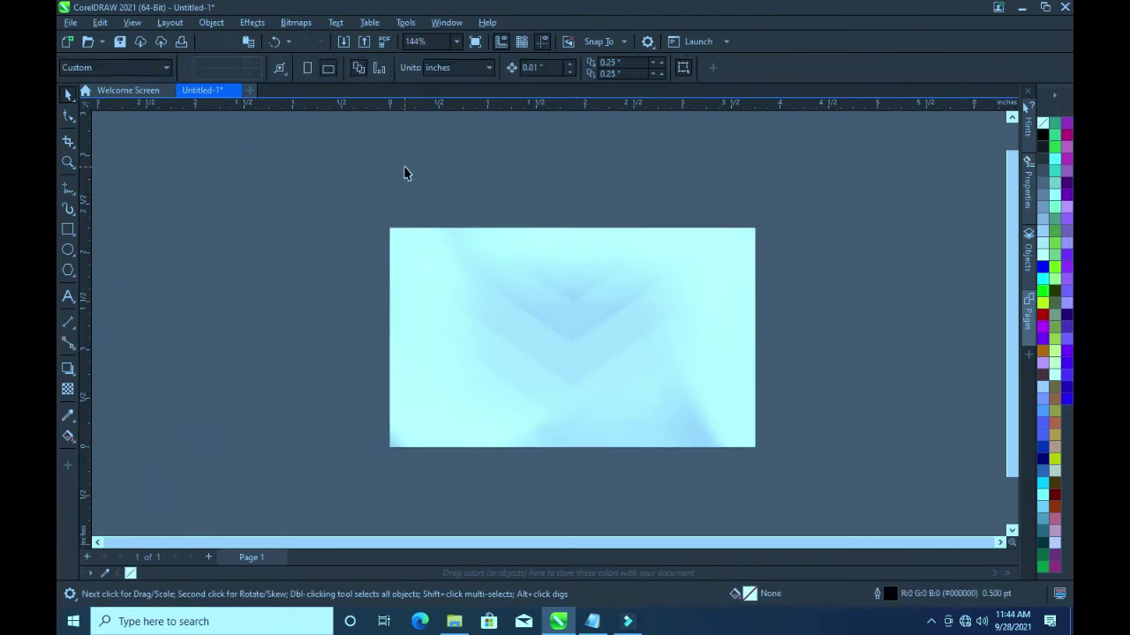
pyautogui.moveTo(328, 199); pyautogui.dragTo(822, 482)
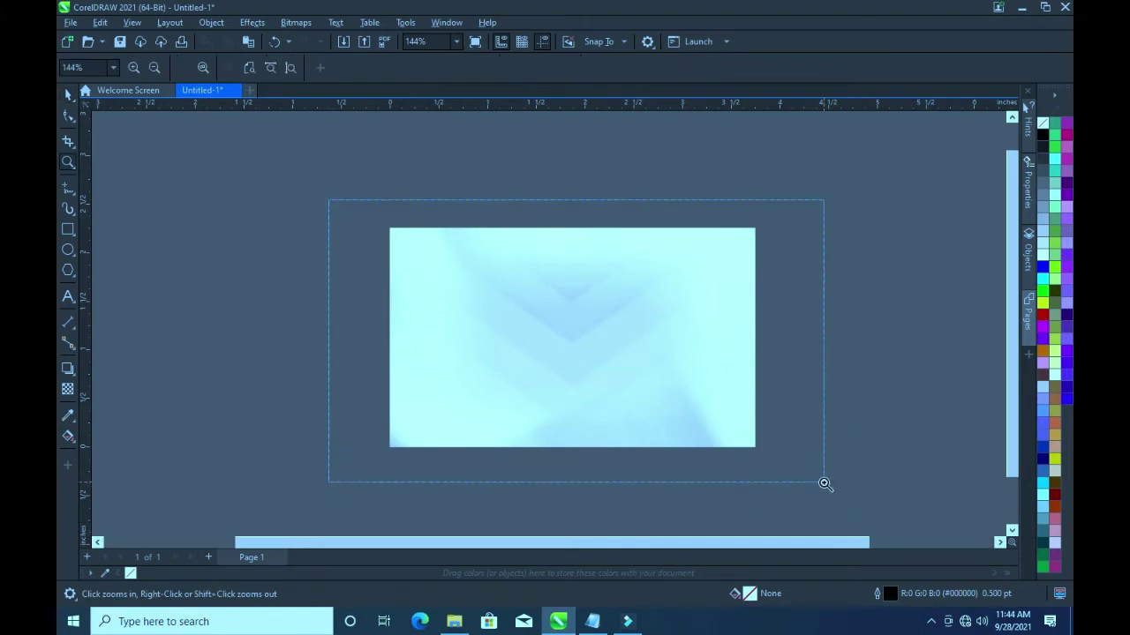
# Draw a 1.044-inch square beside the card's left edge
pyautogui.click(68, 94)
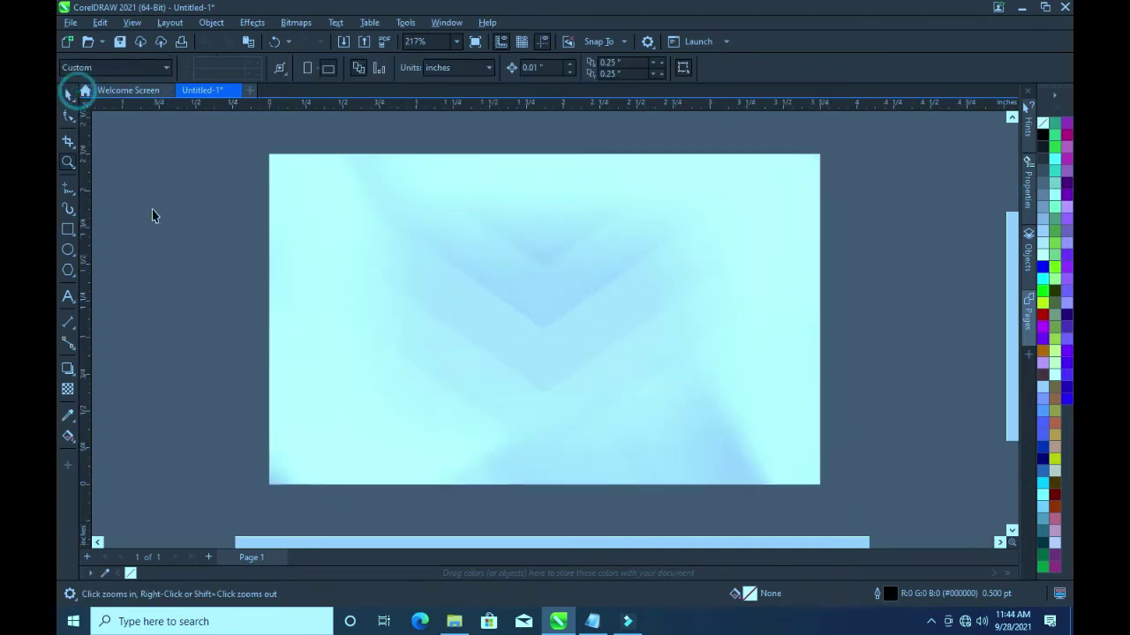
pyautogui.click(68, 228)
pyautogui.moveTo(157, 212); pyautogui.dragTo(309, 337)
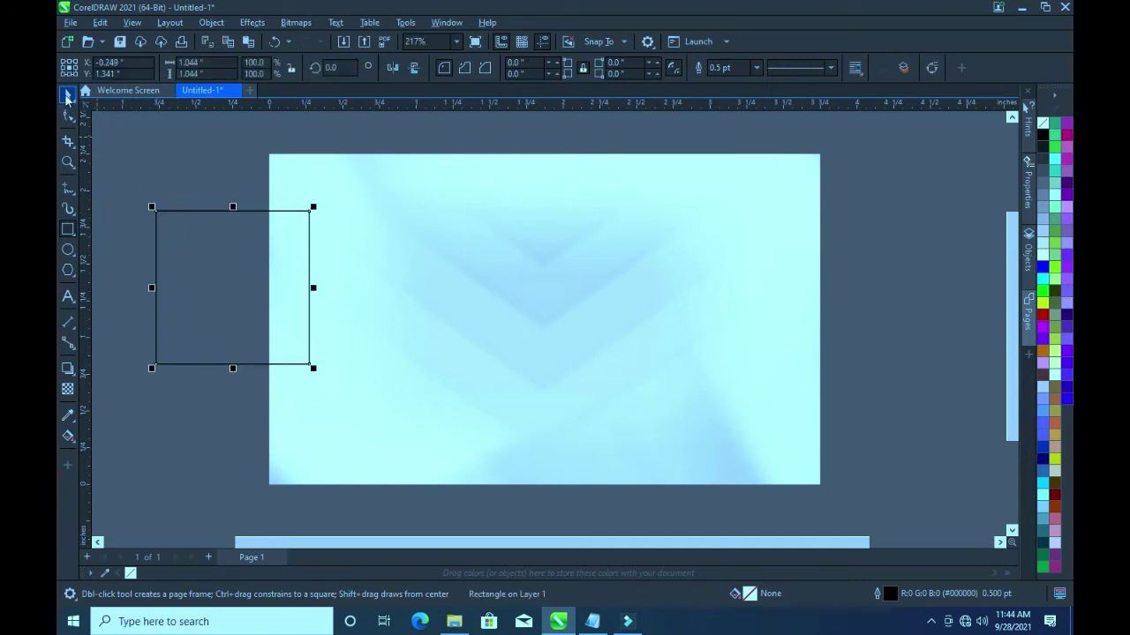
pyautogui.press('space')
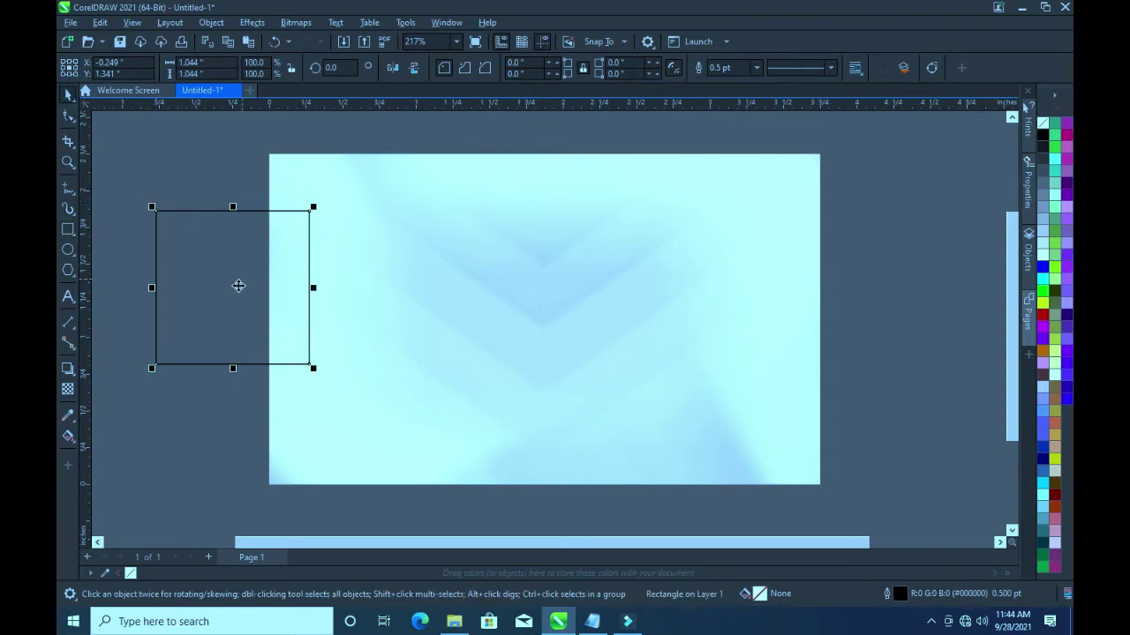
# Paste copies of the square and stagger them up and to the right into a cascade
pyautogui.rightClick(234, 285)
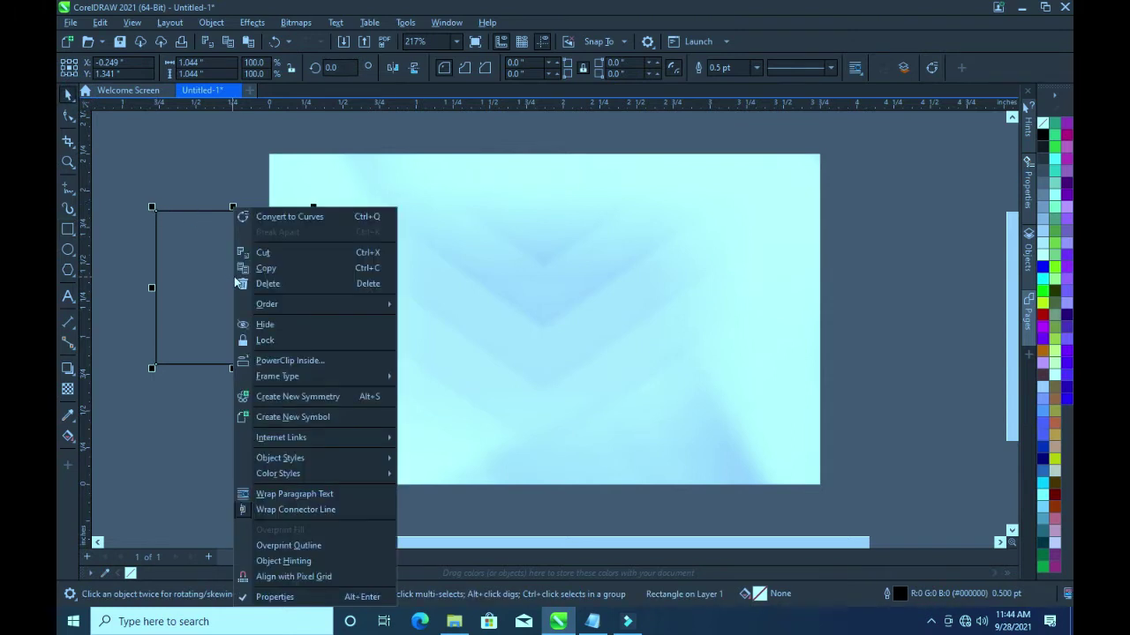
pyautogui.click(269, 268)
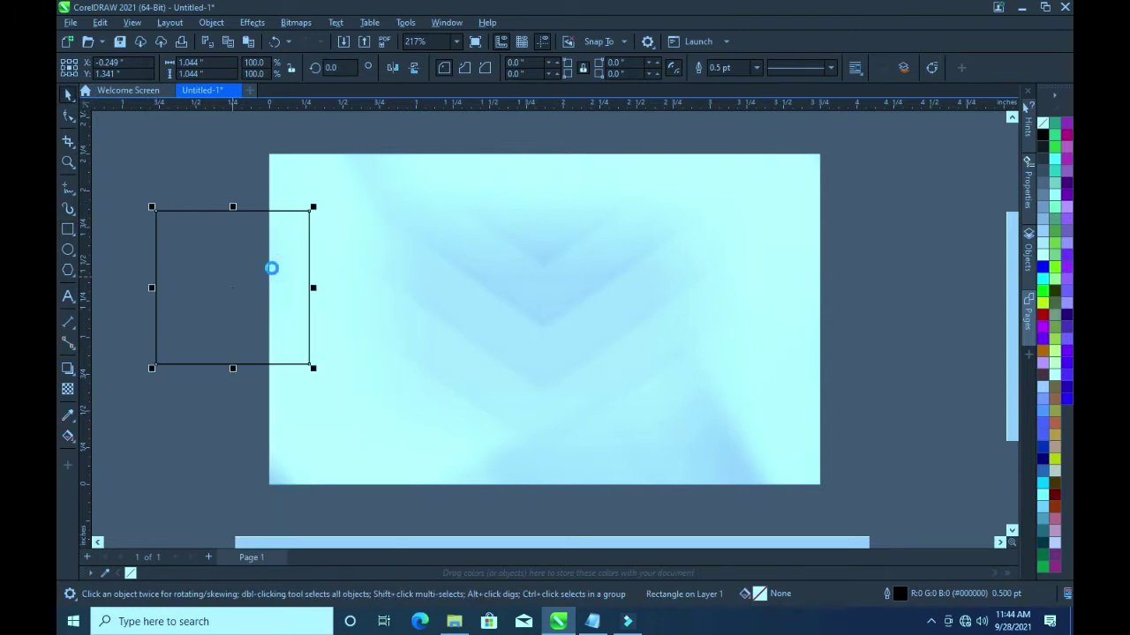
pyautogui.rightClick(214, 267)
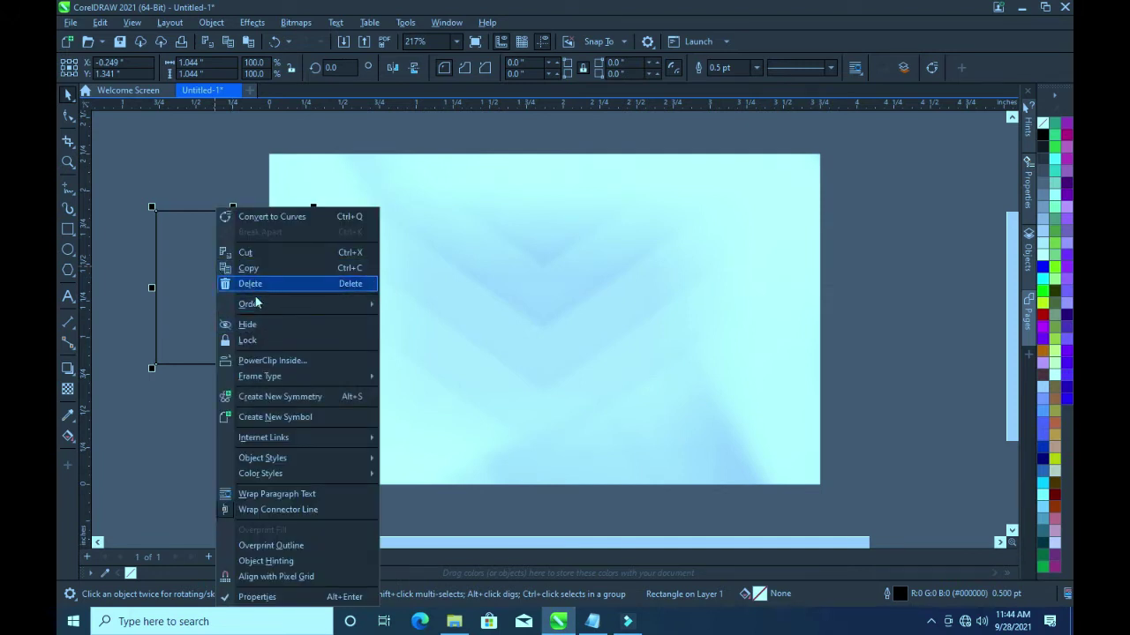
pyautogui.click(148, 415)
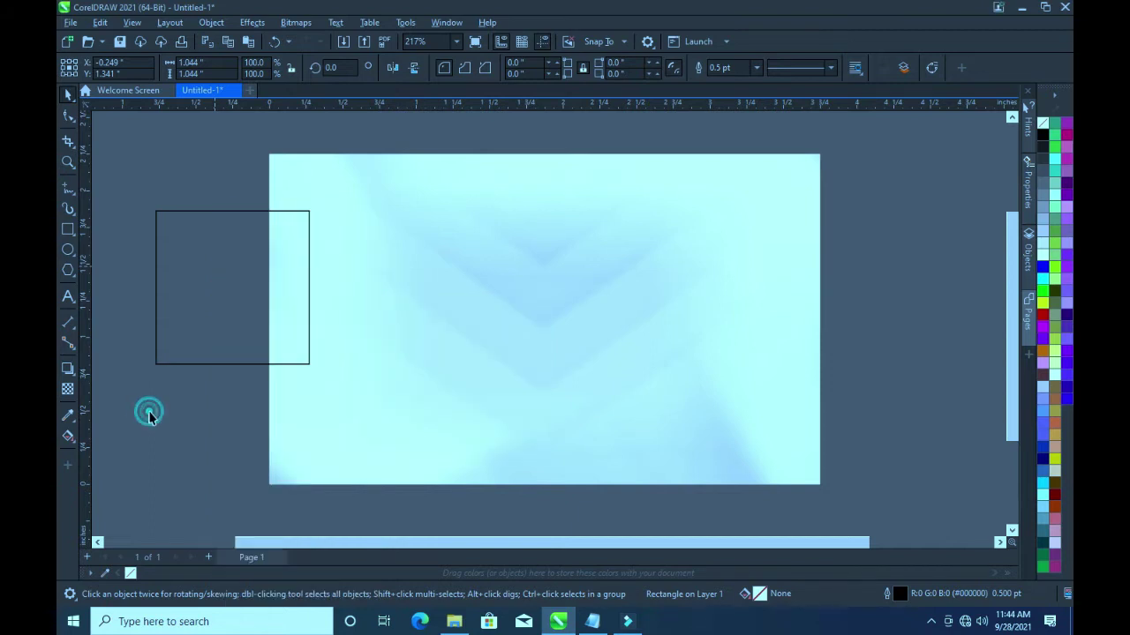
pyautogui.rightClick(148, 414)
pyautogui.click(196, 522)
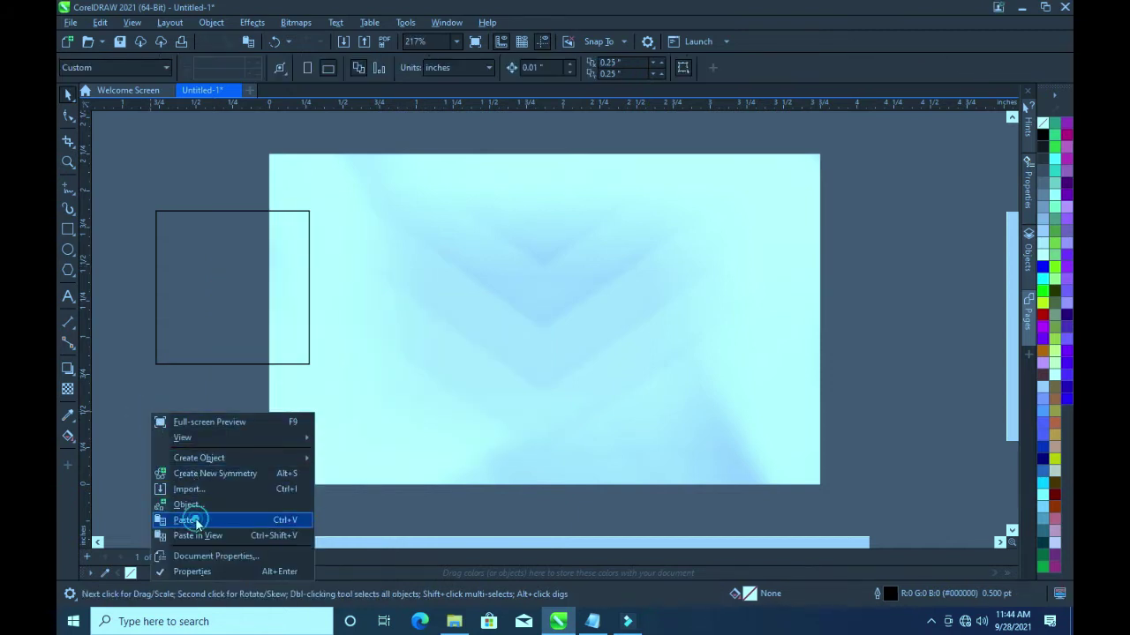
pyautogui.click(234, 280)
pyautogui.moveTo(263, 261); pyautogui.dragTo(253, 255)
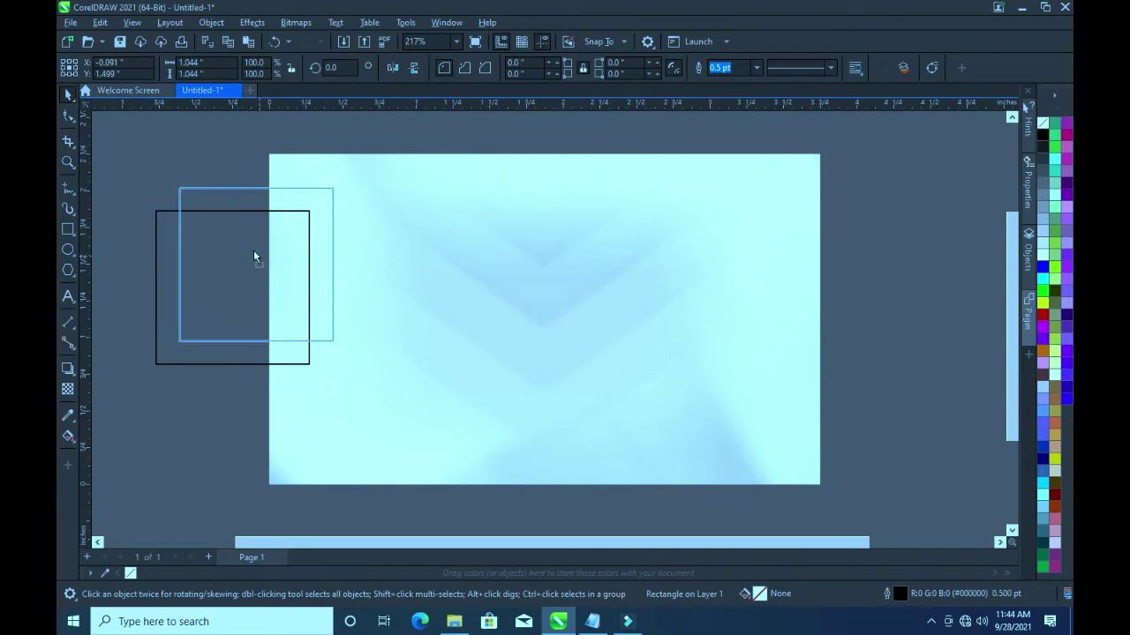
pyautogui.moveTo(254, 254); pyautogui.dragTo(268, 247)
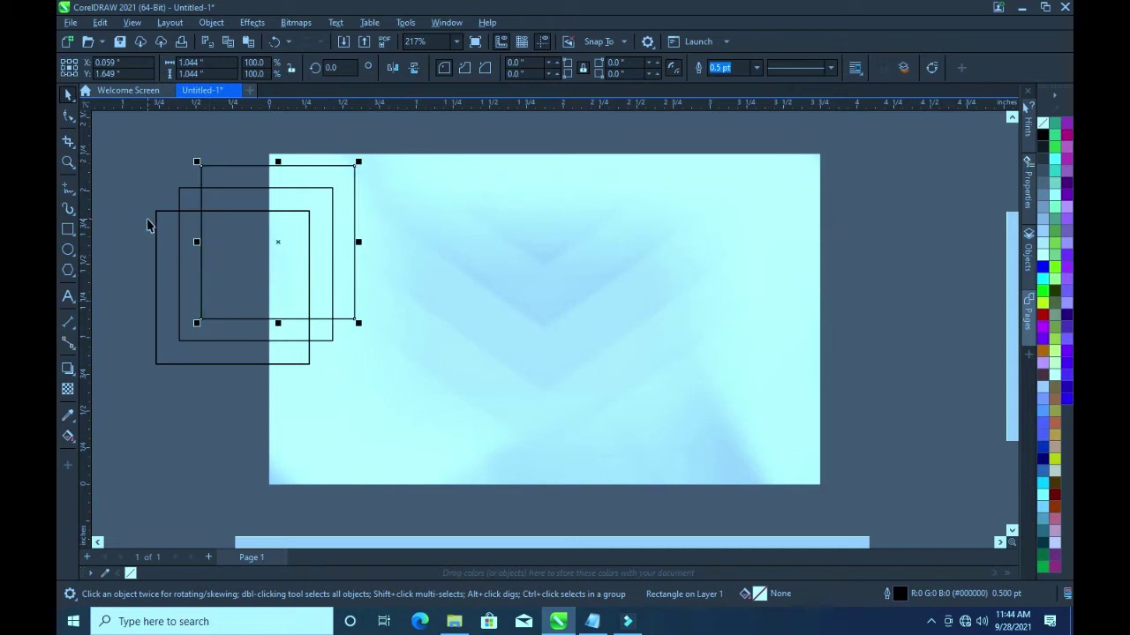
pyautogui.moveTo(275, 240); pyautogui.dragTo(306, 223)
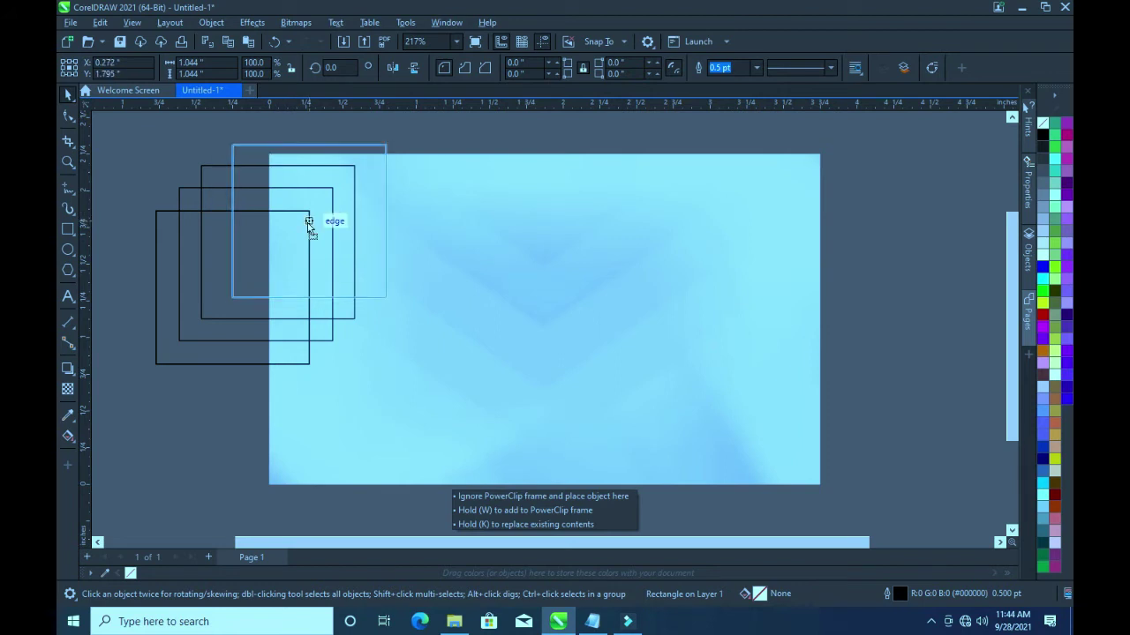
pyautogui.moveTo(305, 223); pyautogui.dragTo(301, 228)
pyautogui.click(186, 411)
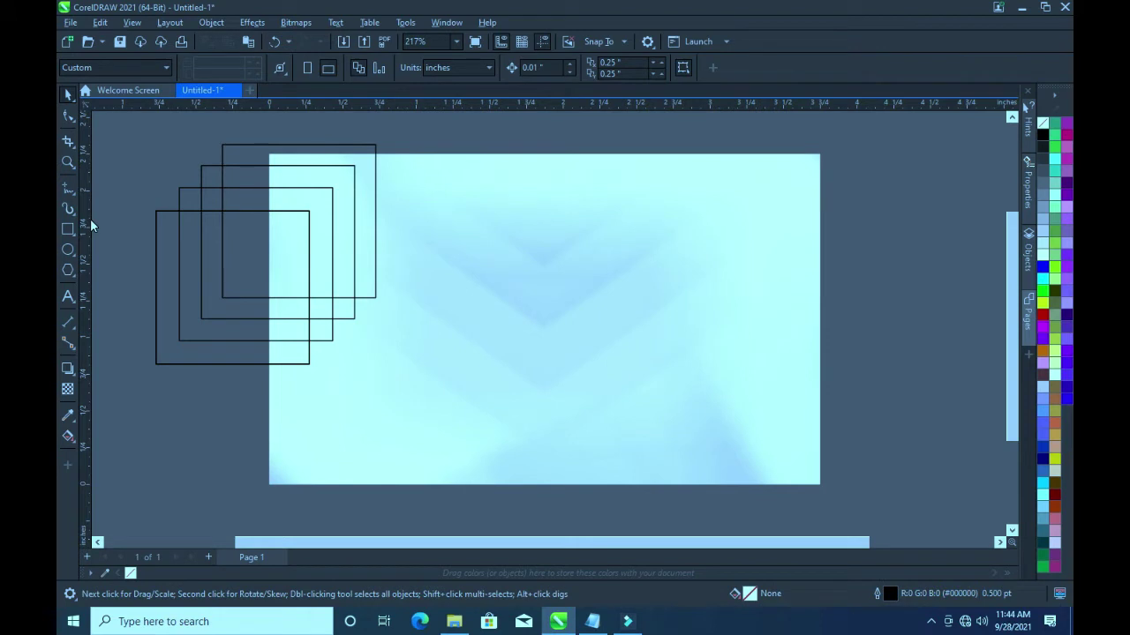
# Smart Fill the four L-shaped bands between the overlapping squares with blue
pyautogui.click(71, 435)
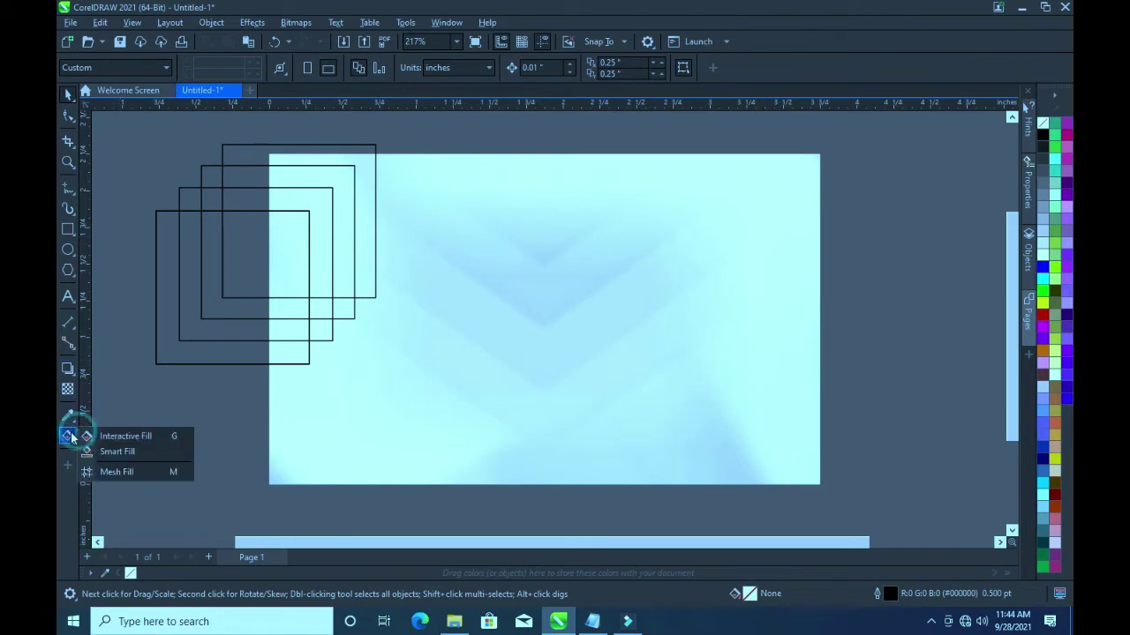
pyautogui.click(134, 452)
pyautogui.click(182, 358)
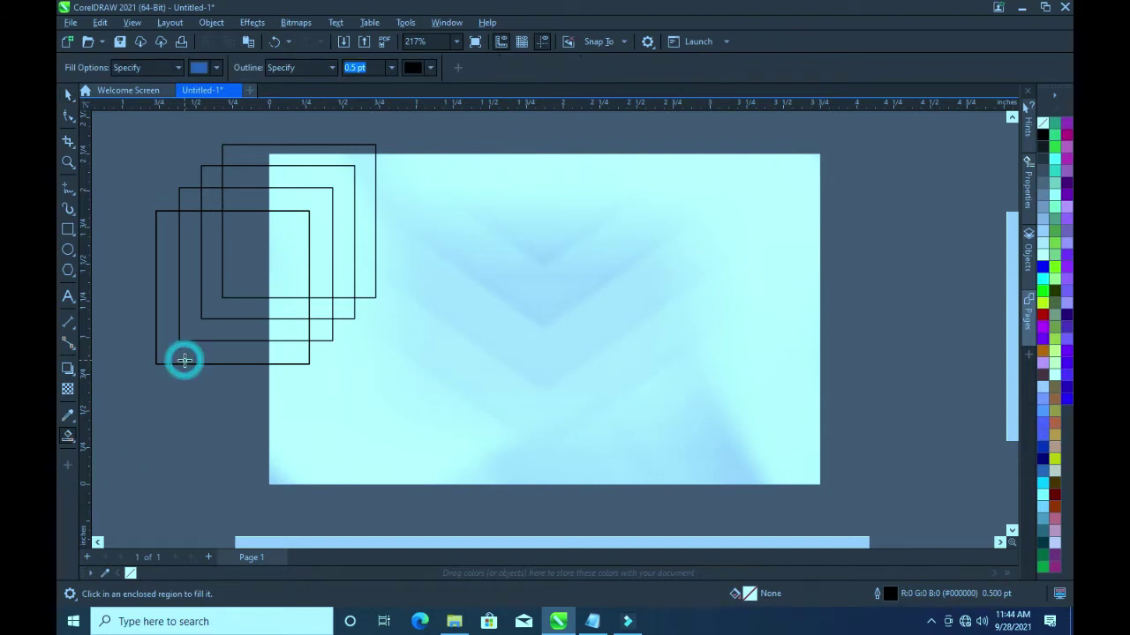
pyautogui.click(191, 317)
pyautogui.click(210, 302)
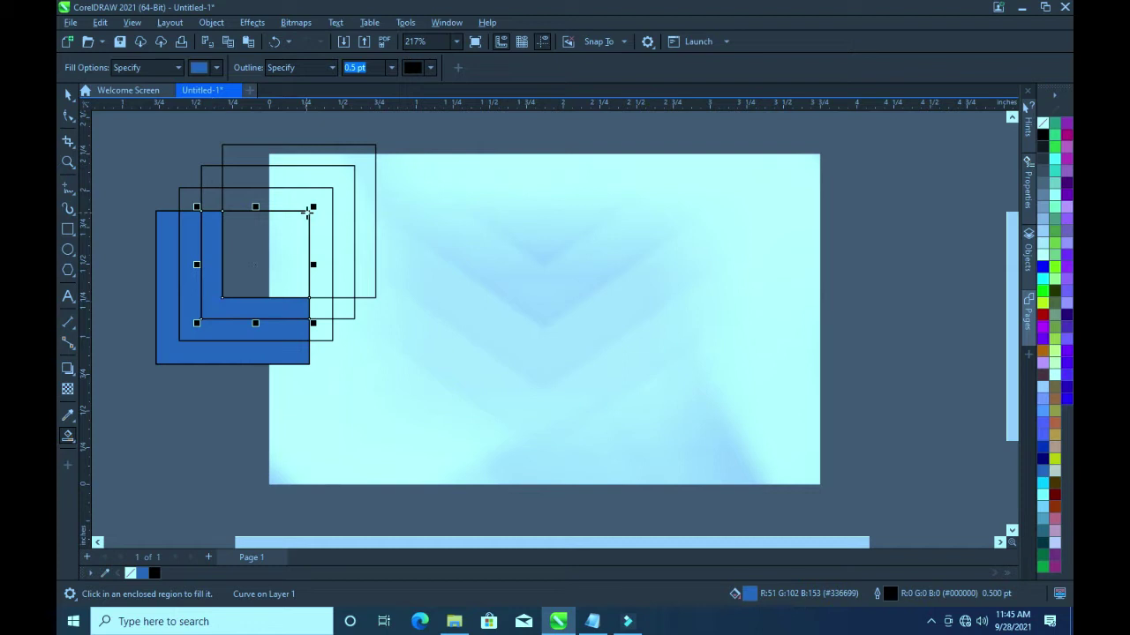
pyautogui.click(324, 188)
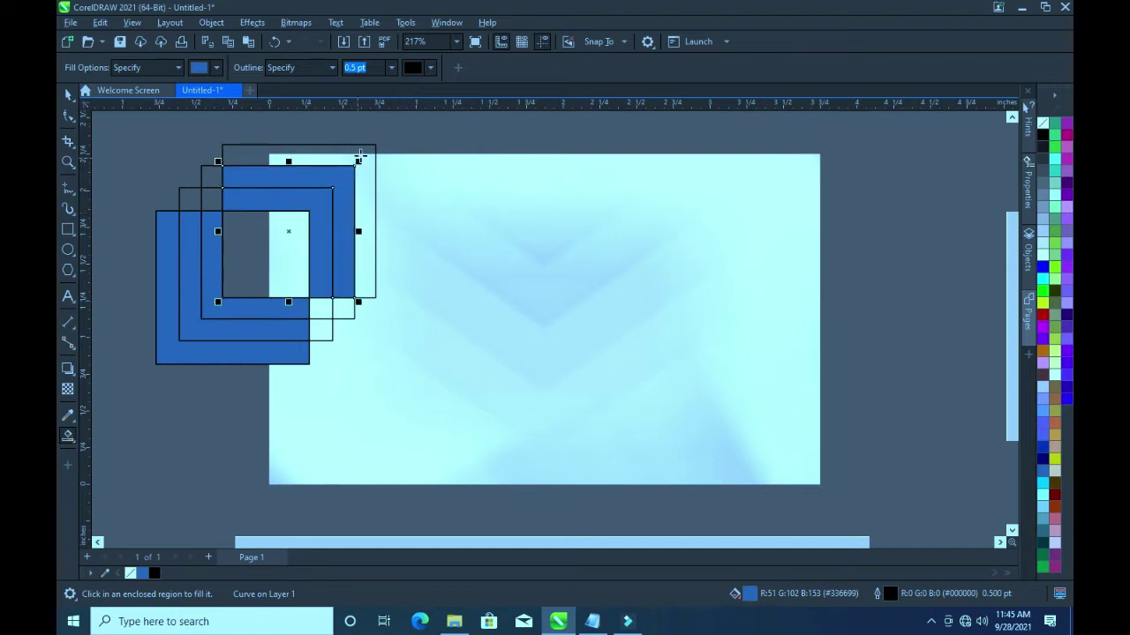
pyautogui.click(364, 152)
# Delete two leftover plain outline squares and select another in the top-right group
pyautogui.click(70, 94)
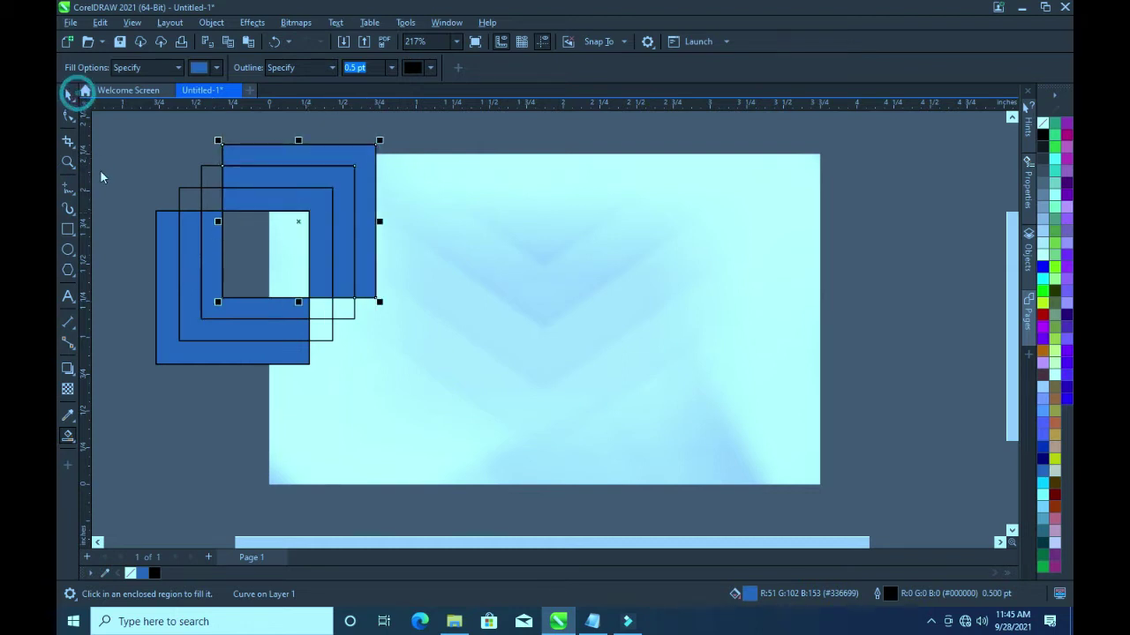
pyautogui.click(106, 183)
pyautogui.click(202, 178)
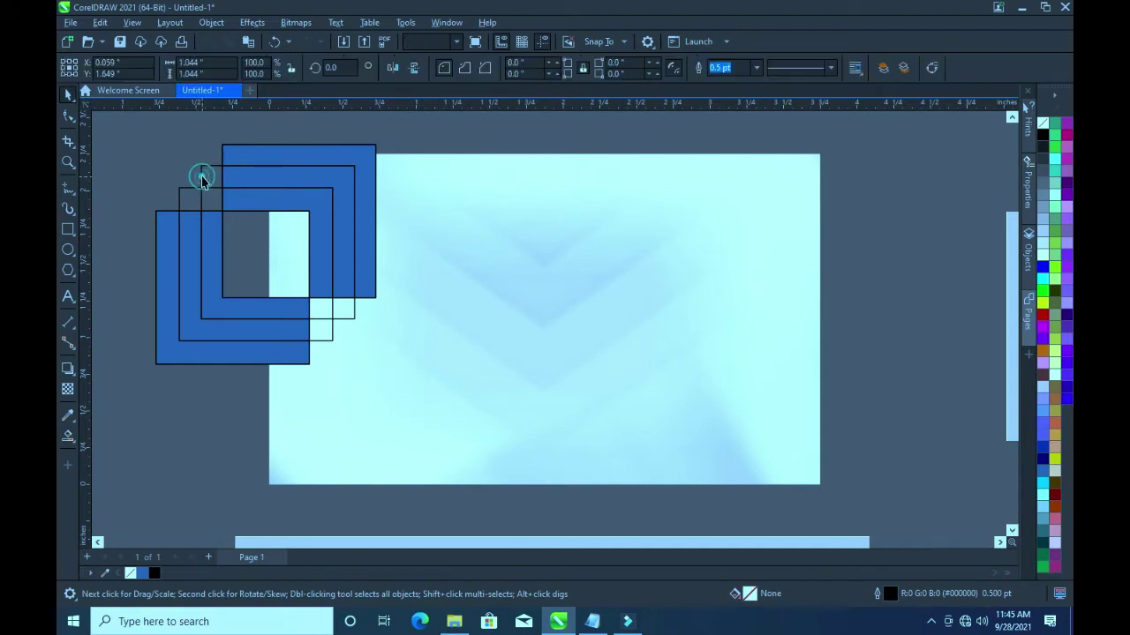
pyautogui.press('Delete')
pyautogui.click(180, 188)
pyautogui.press('Delete')
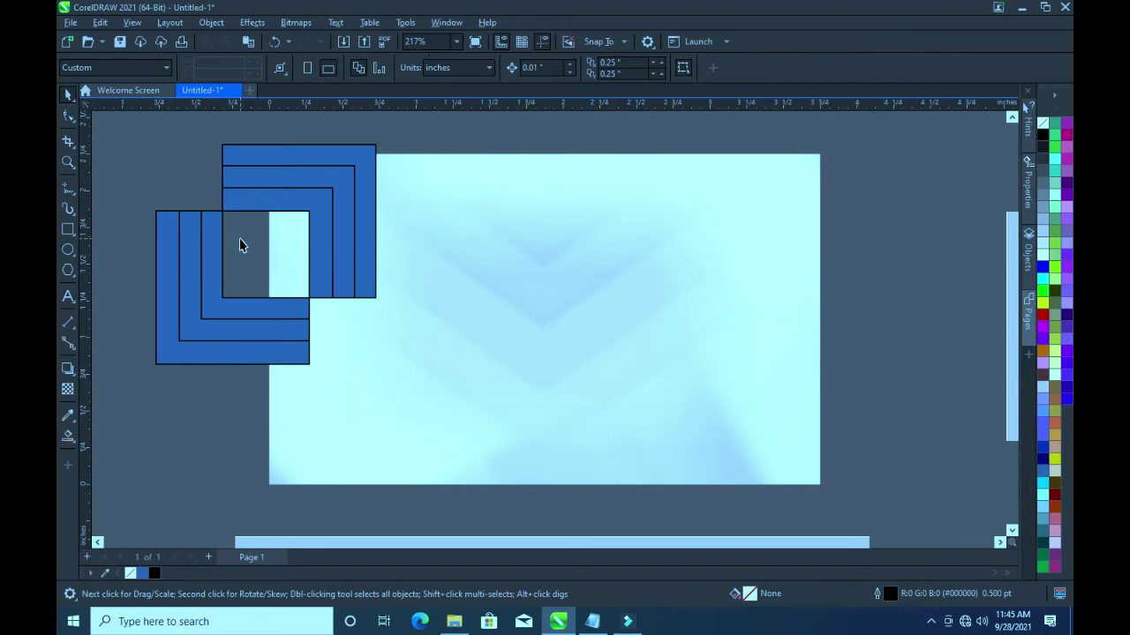
pyautogui.click(240, 239)
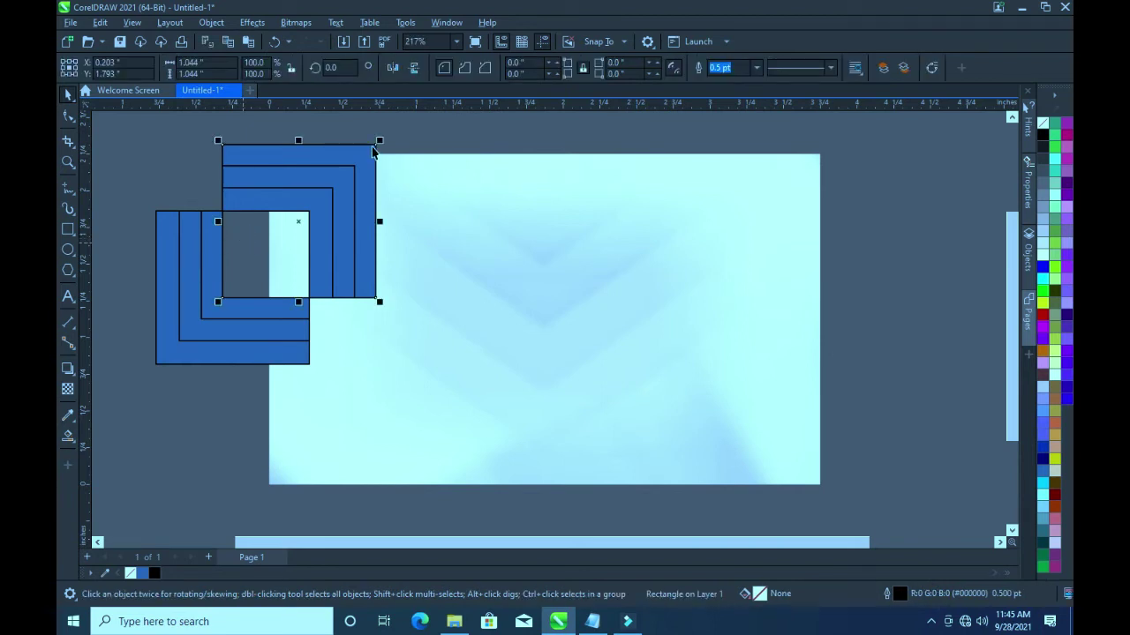
# Delete the leftover top-right outline square and select all six blue bands
pyautogui.moveTo(365, 144); pyautogui.dragTo(657, 151)
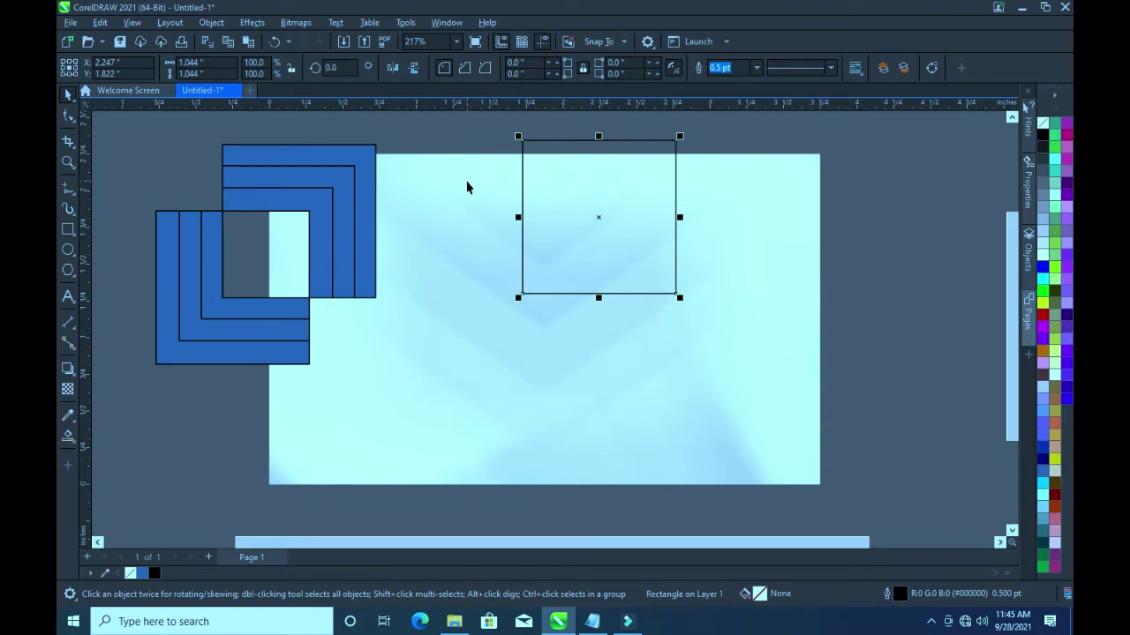
pyautogui.press('Delete')
pyautogui.click(314, 156)
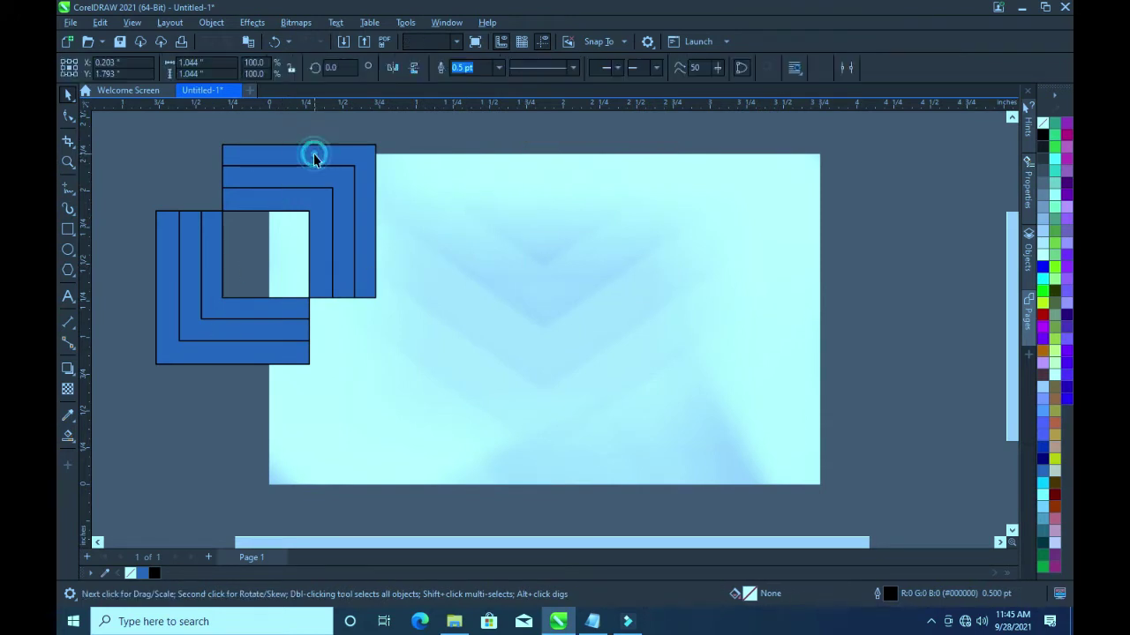
pyautogui.click(283, 175)
pyautogui.click(277, 201)
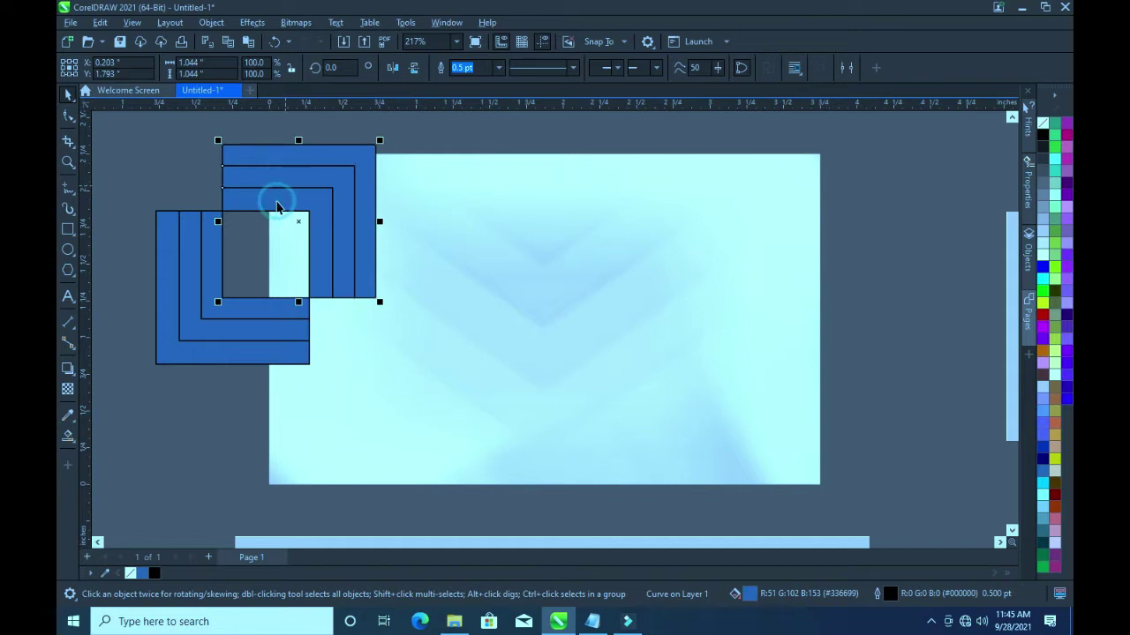
pyautogui.click(212, 284)
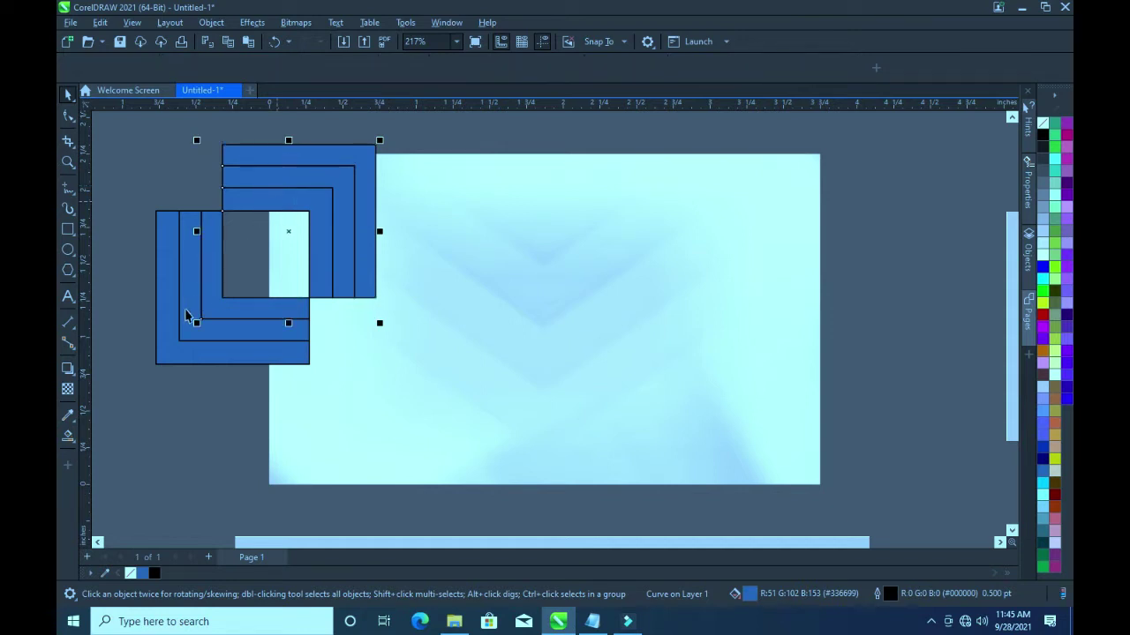
pyautogui.click(164, 336)
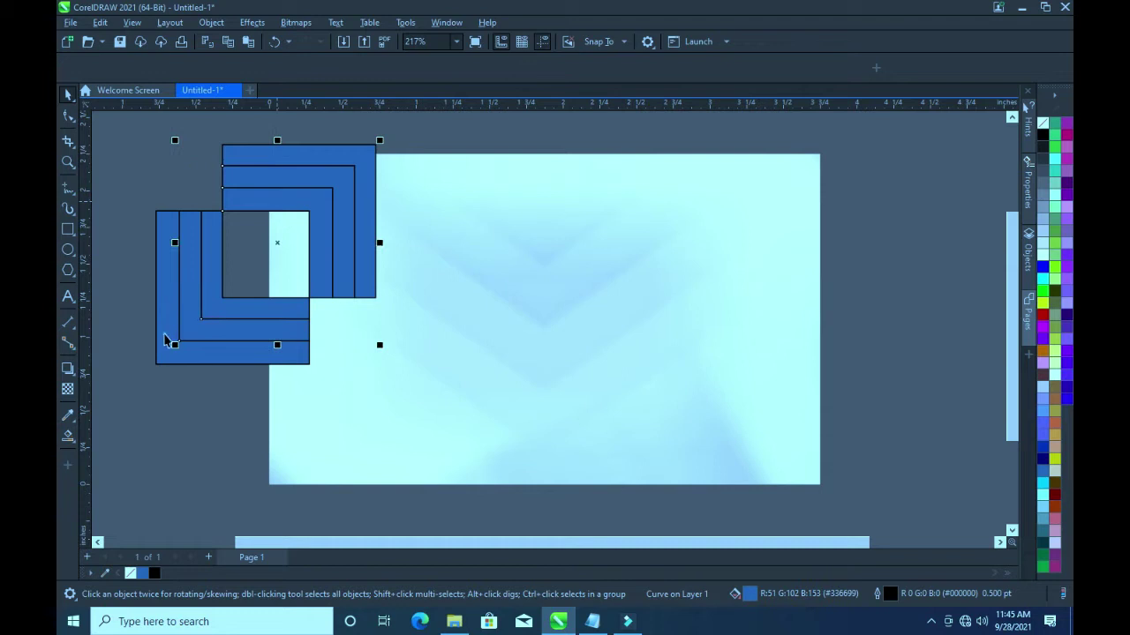
pyautogui.click(166, 337)
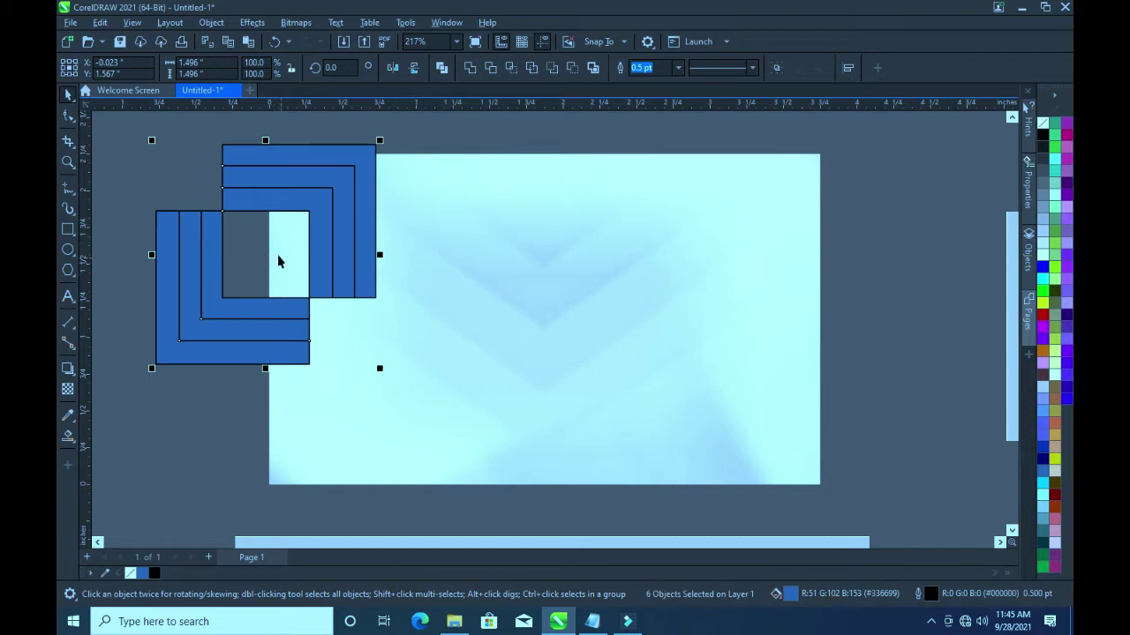
# Move the six blue bands onto the card's right side and delete the empty square
pyautogui.moveTo(265, 253); pyautogui.dragTo(794, 285)
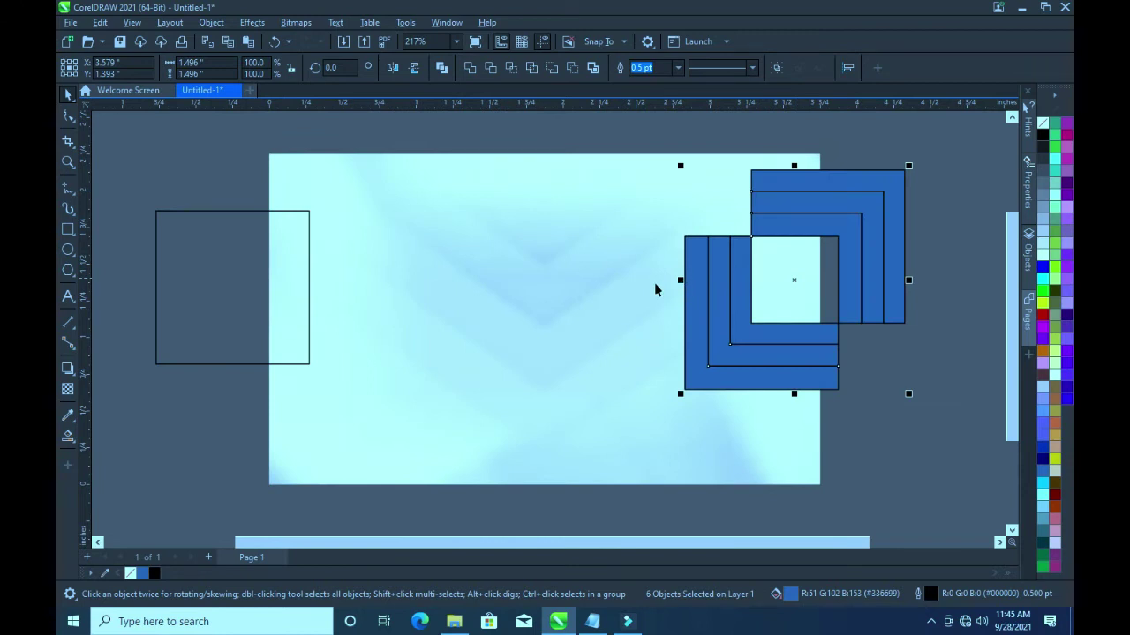
pyautogui.click(204, 211)
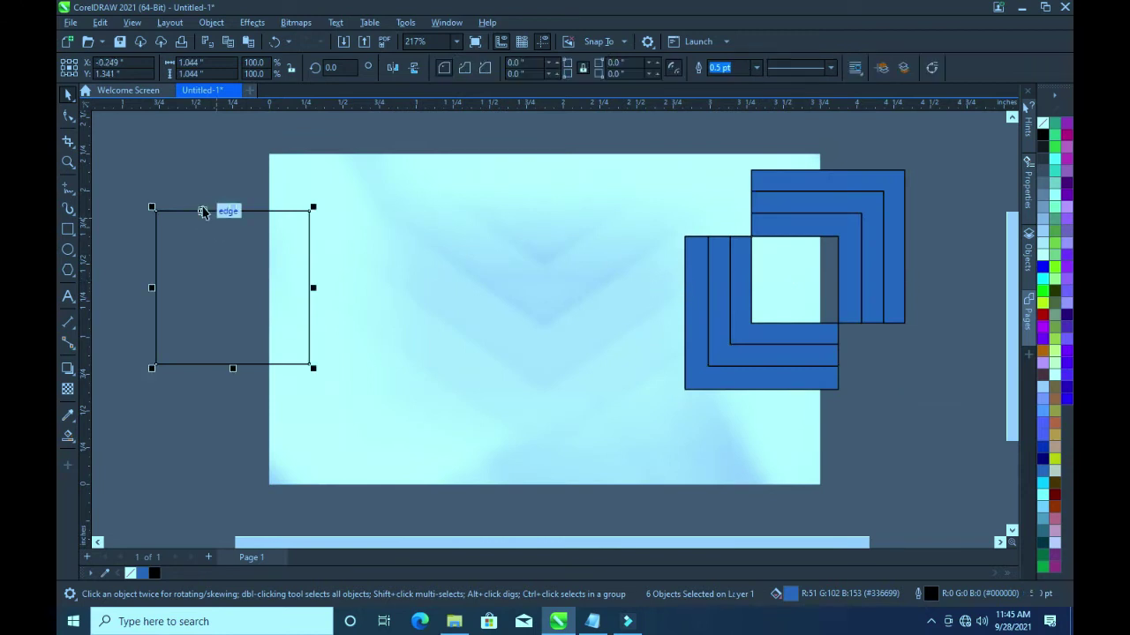
pyautogui.press('Delete')
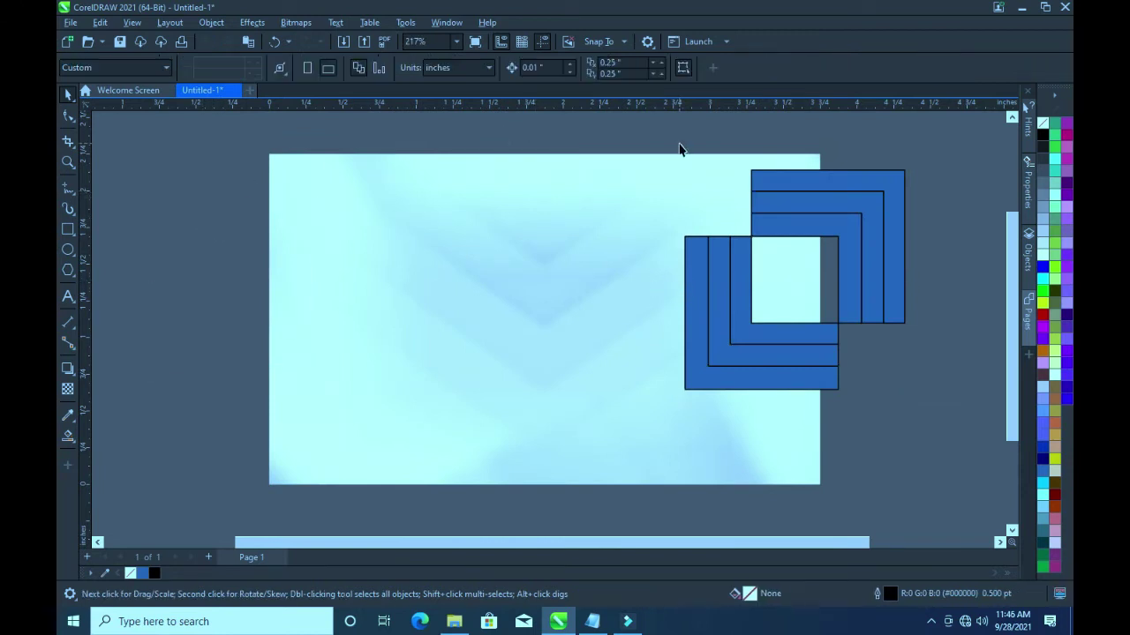
# Select both blue shape groups together and scale them down
pyautogui.click(830, 236)
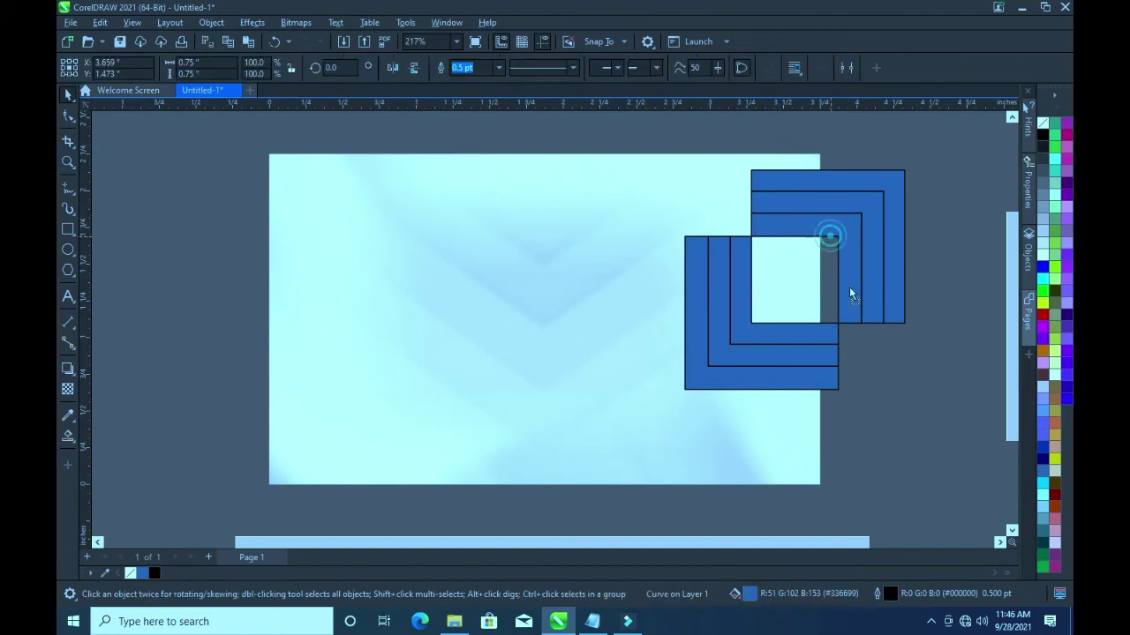
pyautogui.moveTo(830, 237); pyautogui.dragTo(842, 281)
pyautogui.hotkey('ctrl', 'z')
pyautogui.click(648, 130)
pyautogui.moveTo(650, 130)
pyautogui.mouseDown()
pyautogui.moveTo(914, 387)
pyautogui.moveTo(779, 267)
pyautogui.mouseUp()
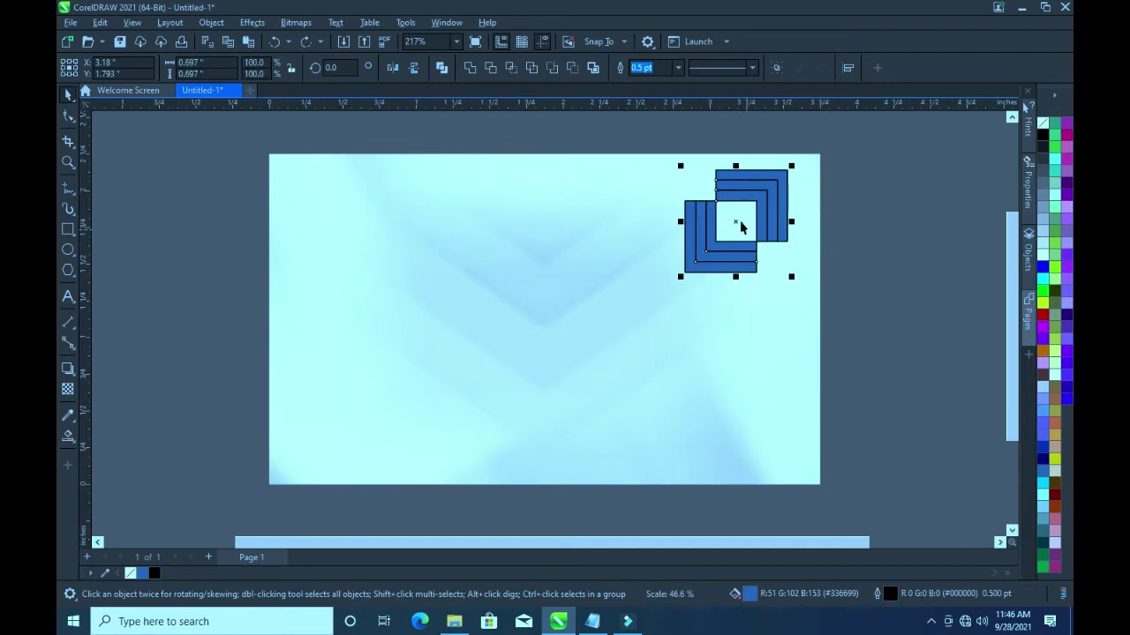
pyautogui.moveTo(711, 231); pyautogui.dragTo(543, 258)
# Rotate the blue shapes about 313° into a diamond logo at the card's top centre
pyautogui.click(562, 249)
pyautogui.moveTo(606, 195); pyautogui.dragTo(625, 260)
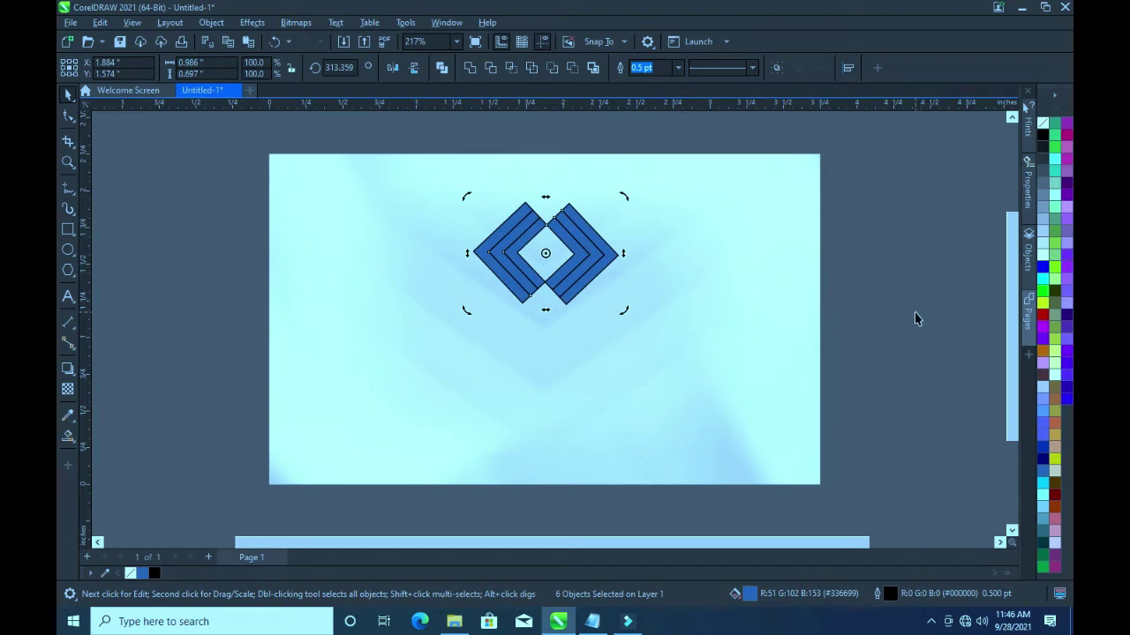
pyautogui.click(832, 274)
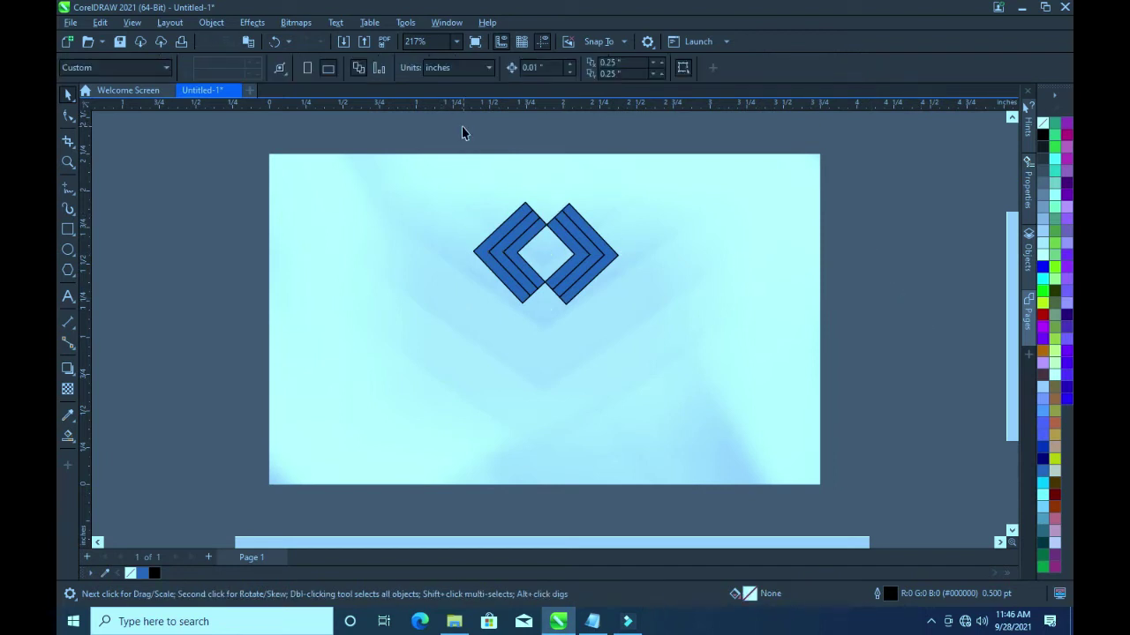
pyautogui.scroll(2, 527, 247)
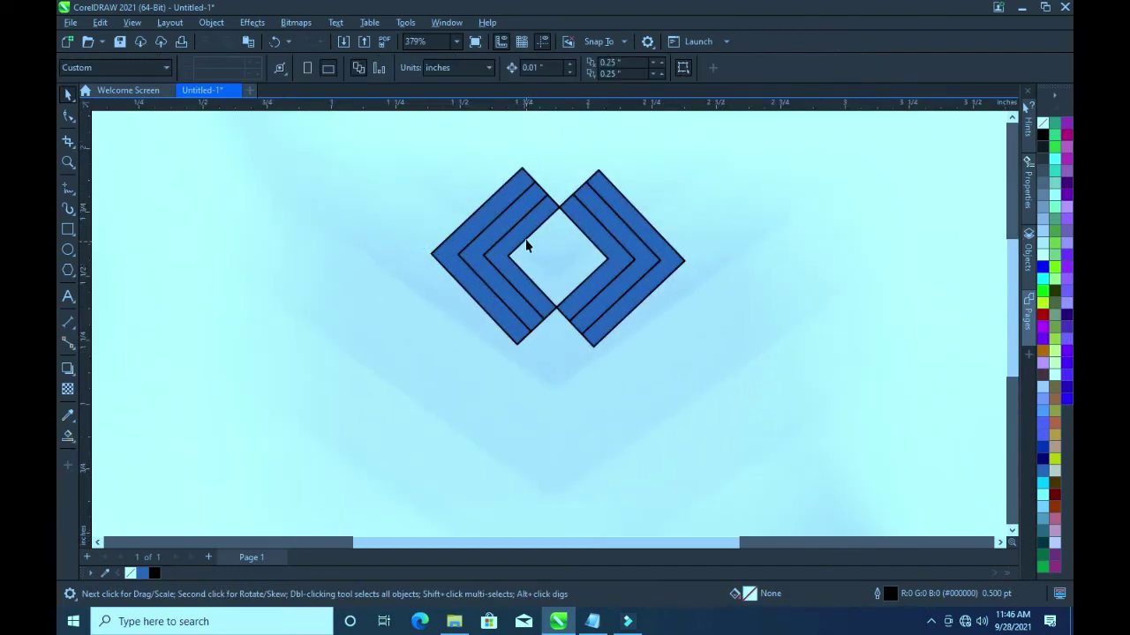
pyautogui.click(464, 250)
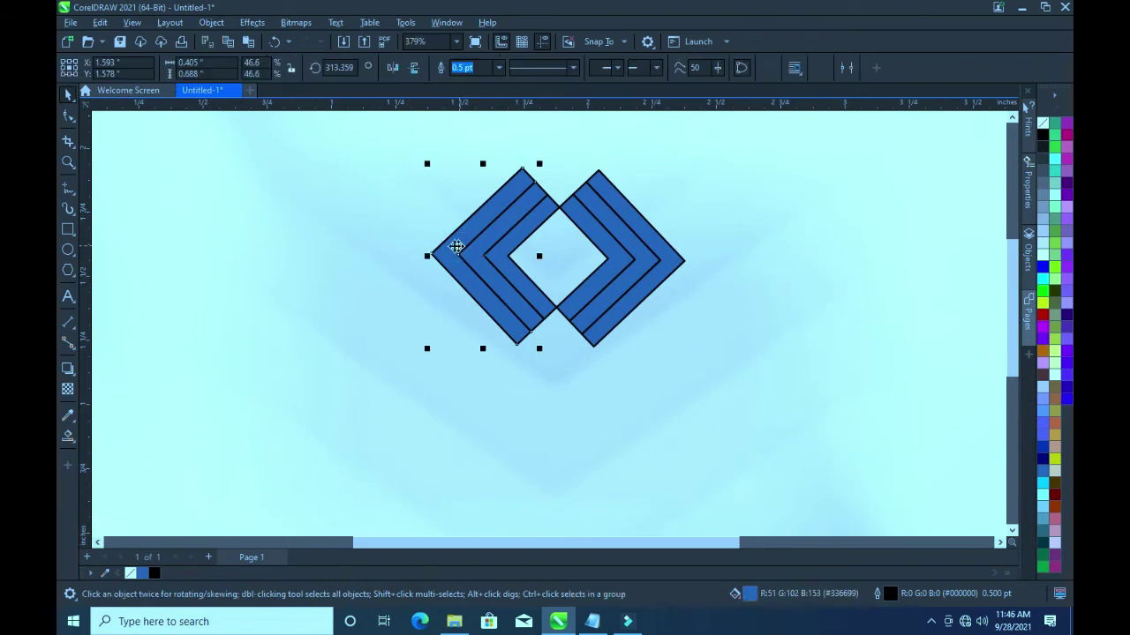
# Give the outer left strip a fountain fill from deep crimson to lighter red
pyautogui.click(65, 441)
pyautogui.click(115, 434)
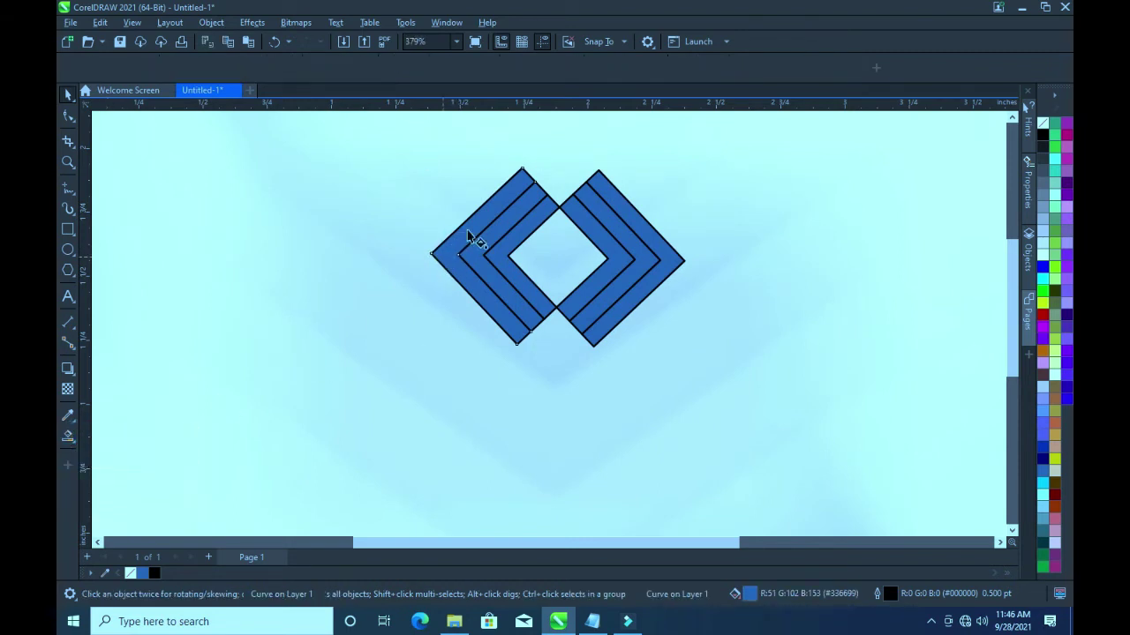
pyautogui.moveTo(515, 186); pyautogui.dragTo(443, 260)
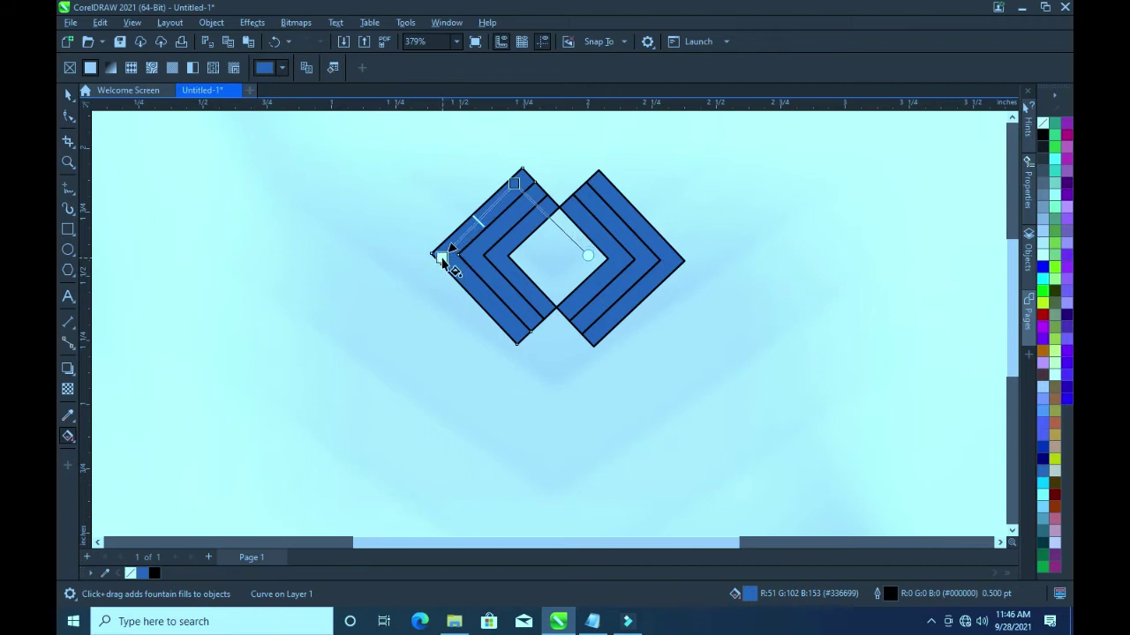
pyautogui.click(514, 183)
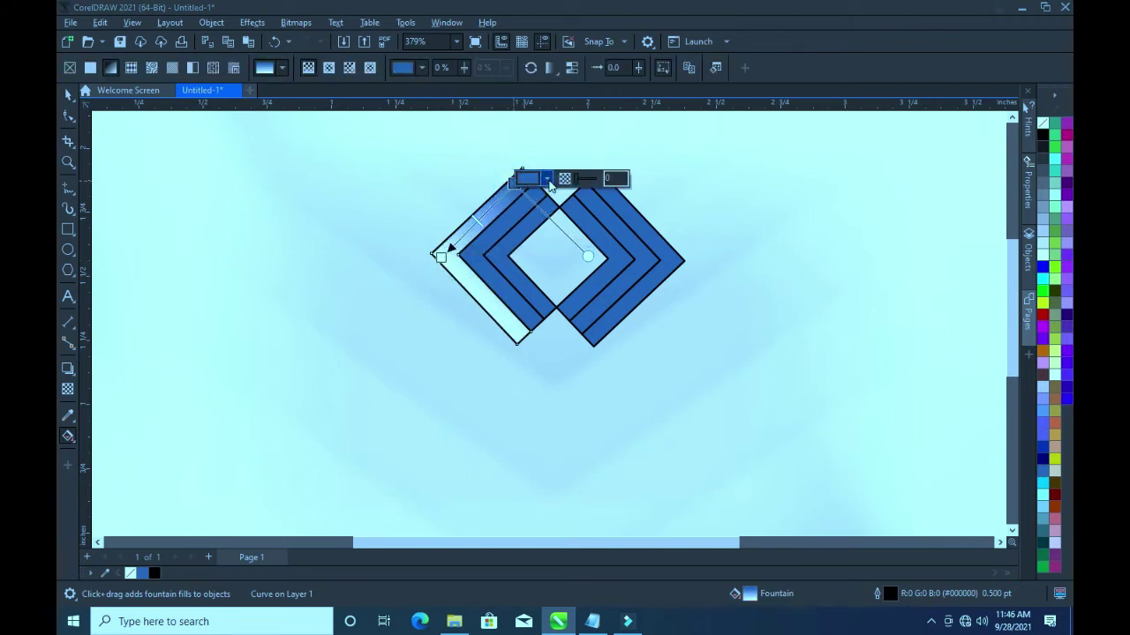
pyautogui.click(547, 181)
pyautogui.click(616, 350)
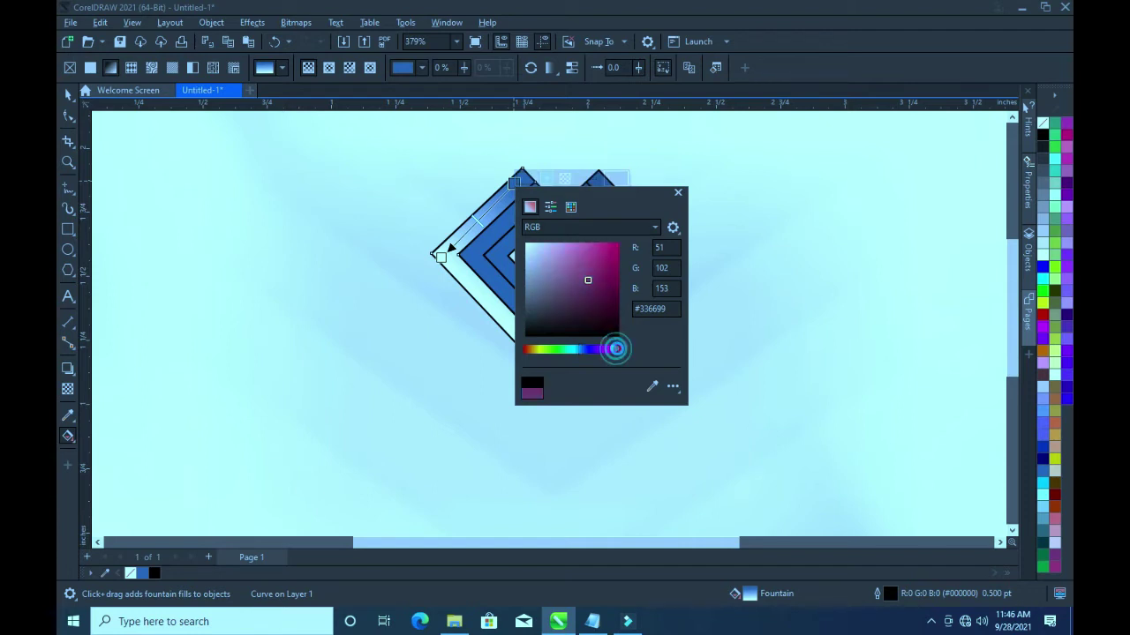
pyautogui.moveTo(610, 258); pyautogui.dragTo(619, 276)
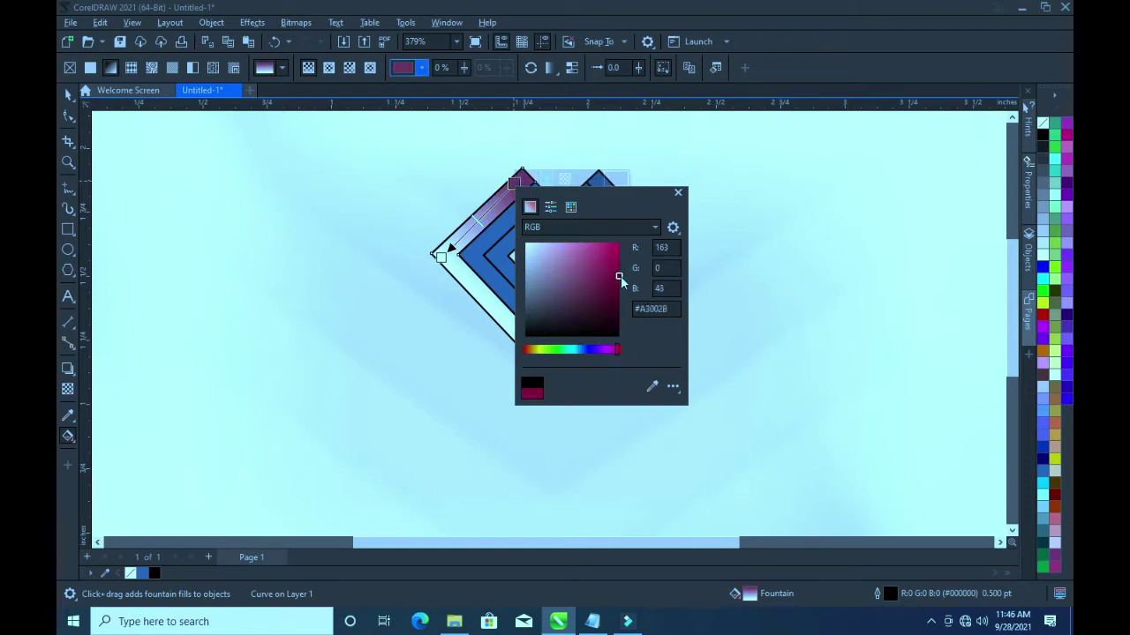
pyautogui.click(446, 257)
pyautogui.click(475, 253)
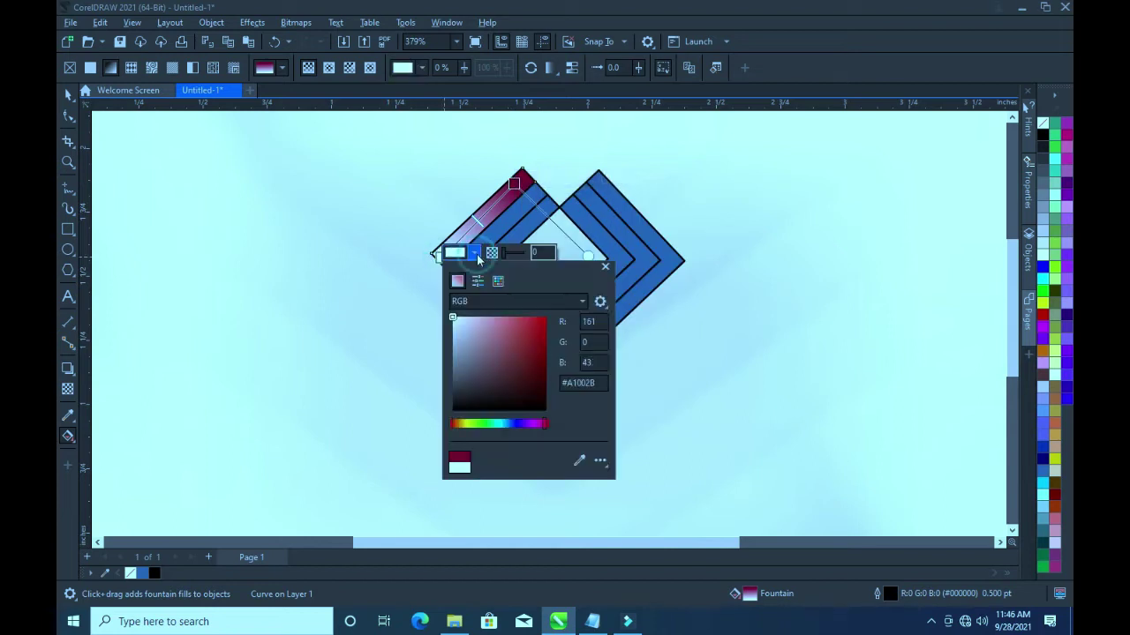
pyautogui.moveTo(504, 321)
pyautogui.mouseDown()
pyautogui.moveTo(542, 318)
pyautogui.moveTo(523, 320)
pyautogui.mouseUp()
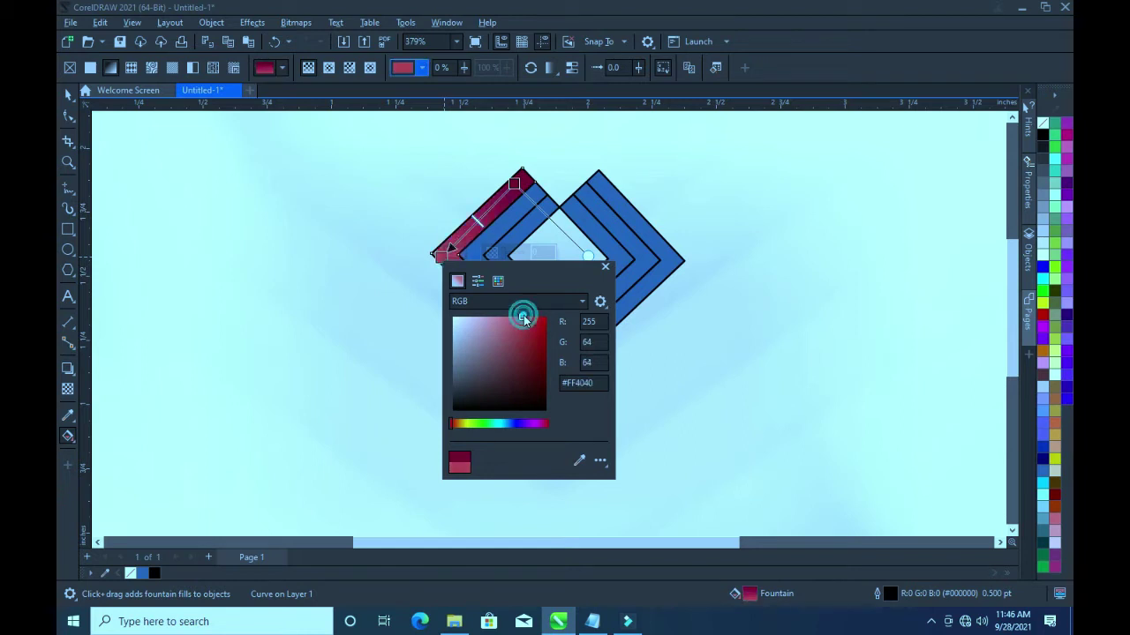
pyautogui.click(493, 221)
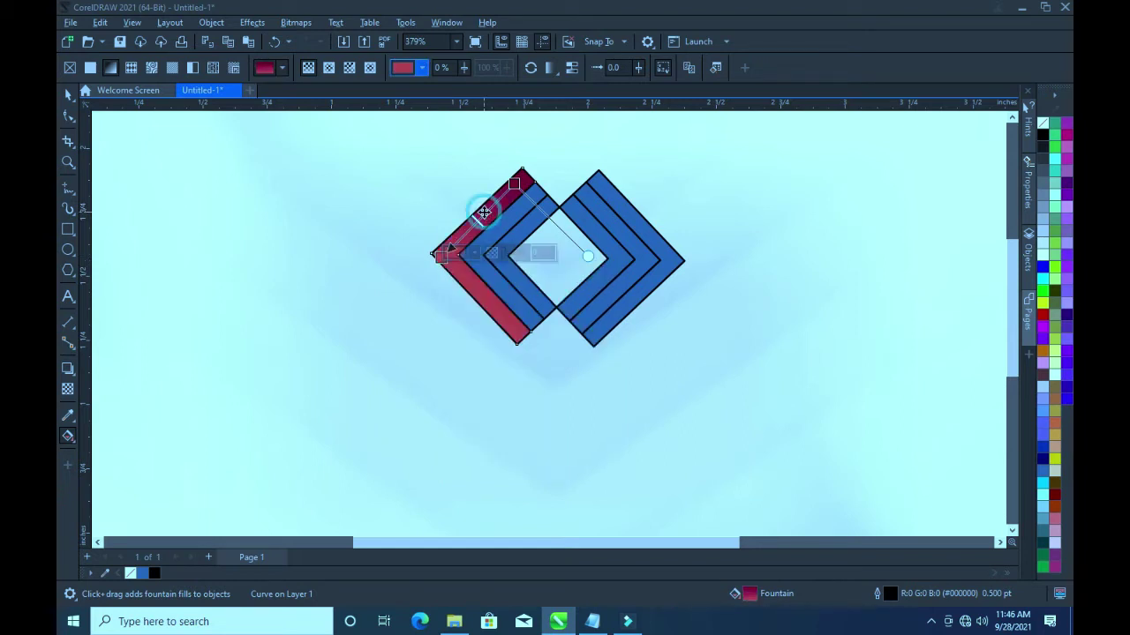
# Adjust the gradient's blend node and remove the red strip's outline
pyautogui.click(505, 205)
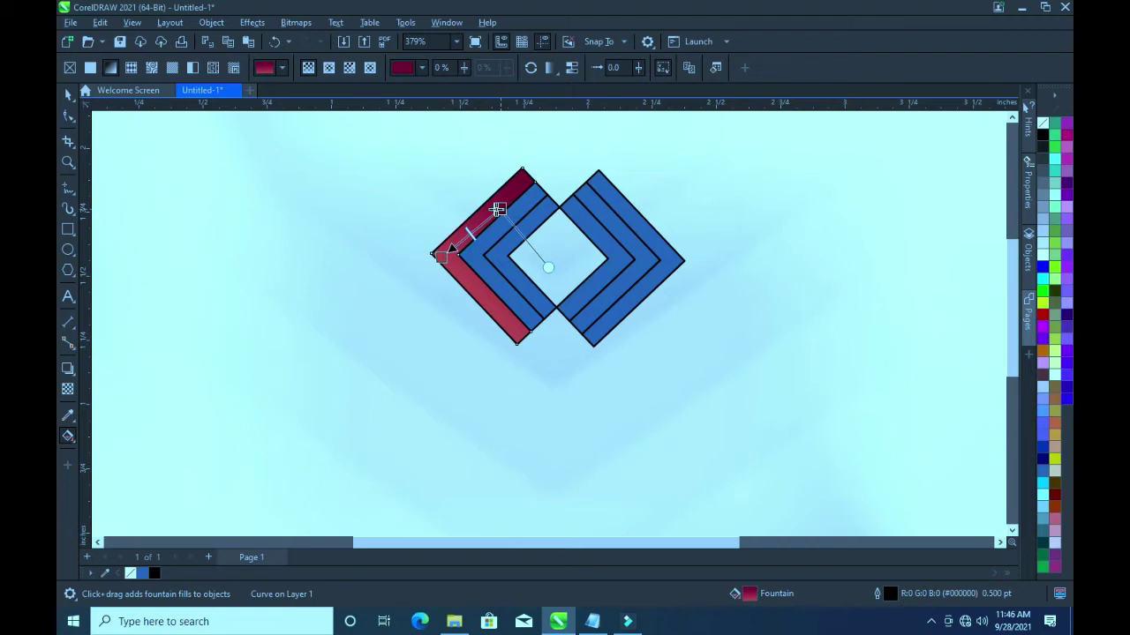
pyautogui.moveTo(455, 269); pyautogui.dragTo(465, 275)
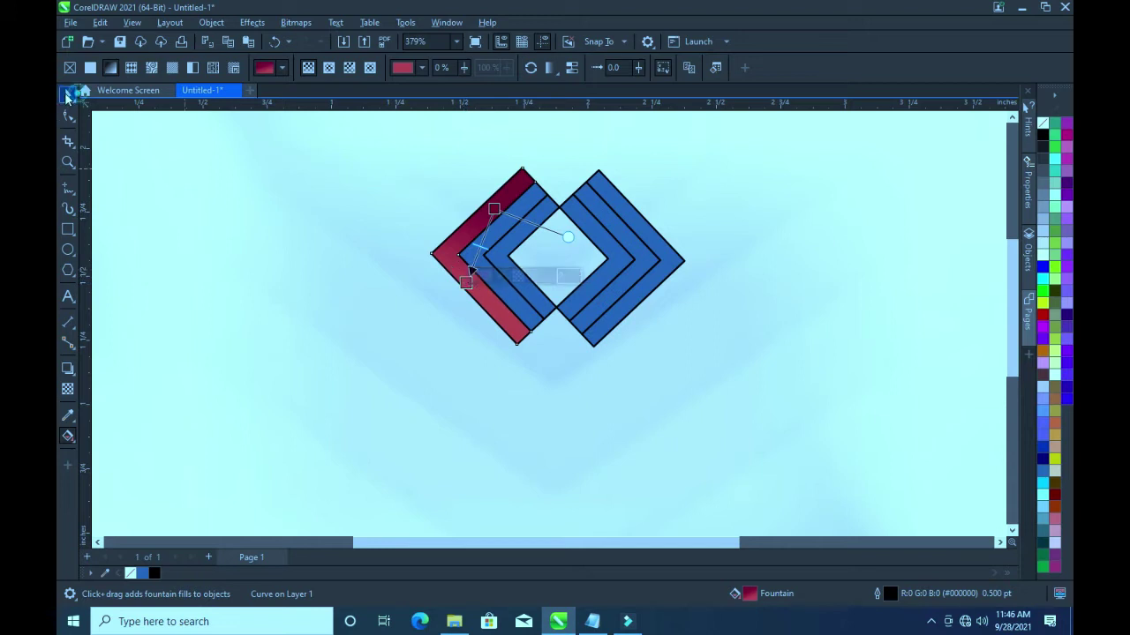
pyautogui.click(67, 95)
pyautogui.rightClick(130, 576)
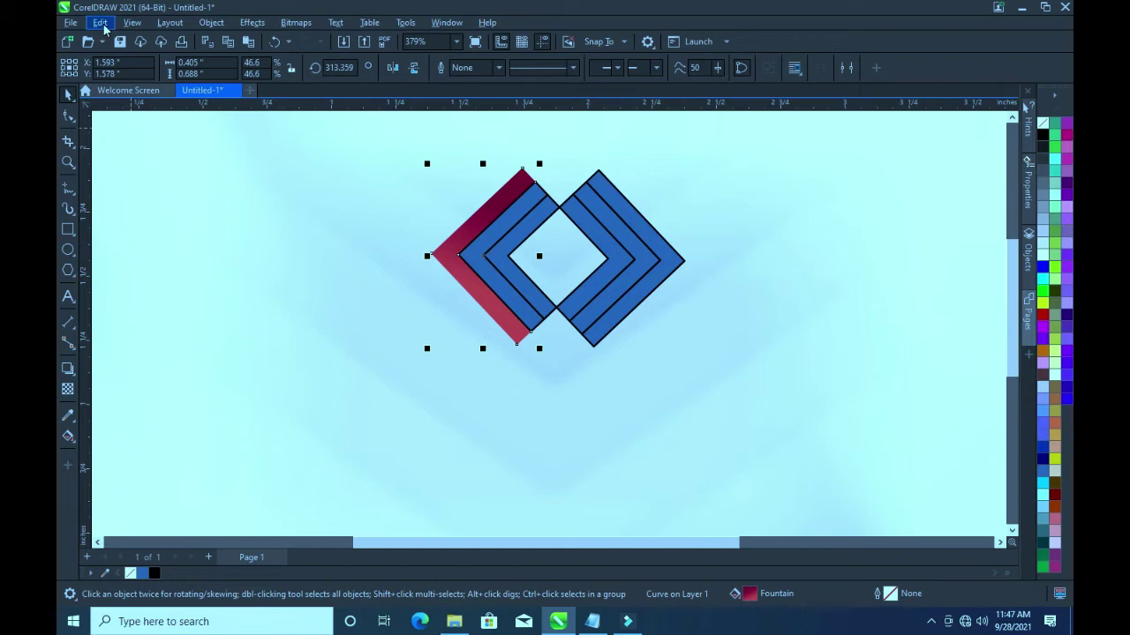
# Copy only the fill from the red outer strip onto the second left strip
pyautogui.click(472, 247)
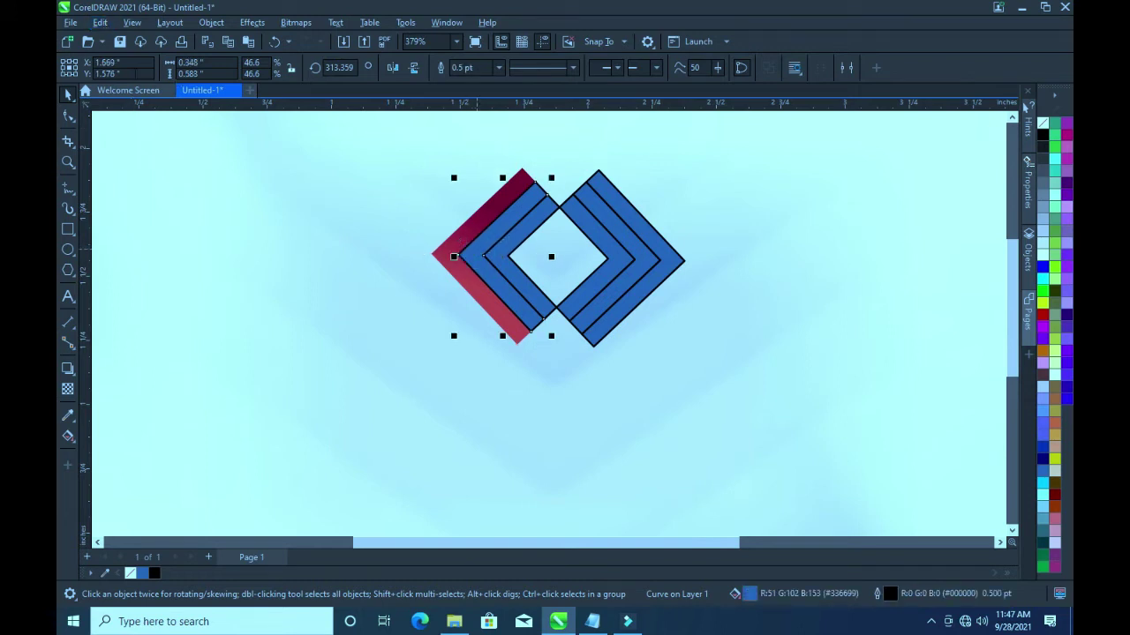
pyautogui.click(99, 23)
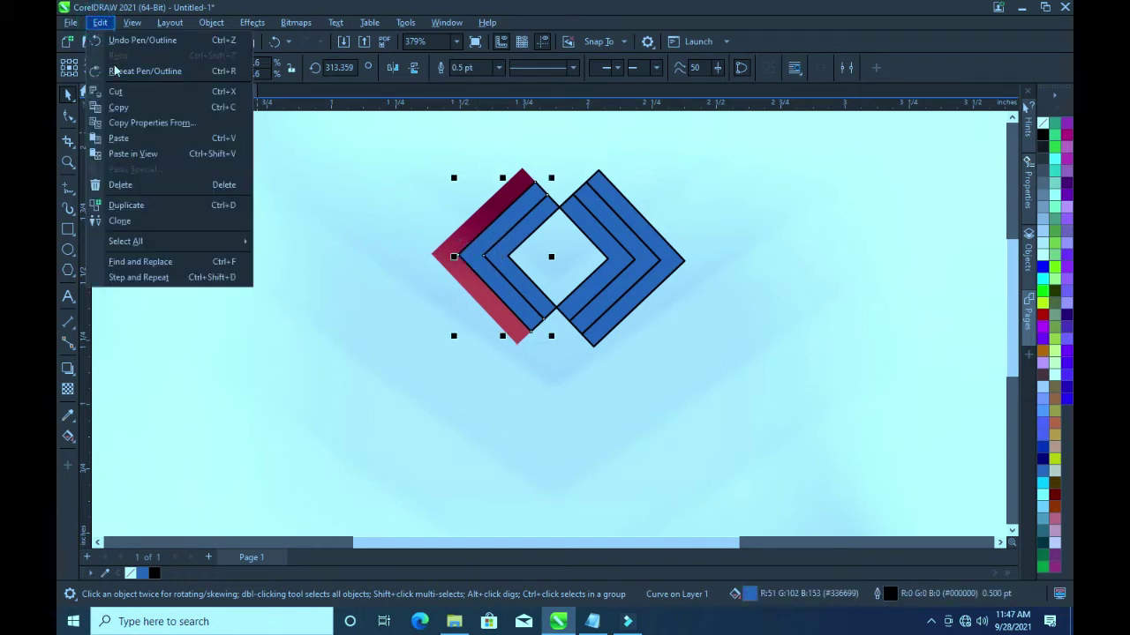
pyautogui.click(150, 124)
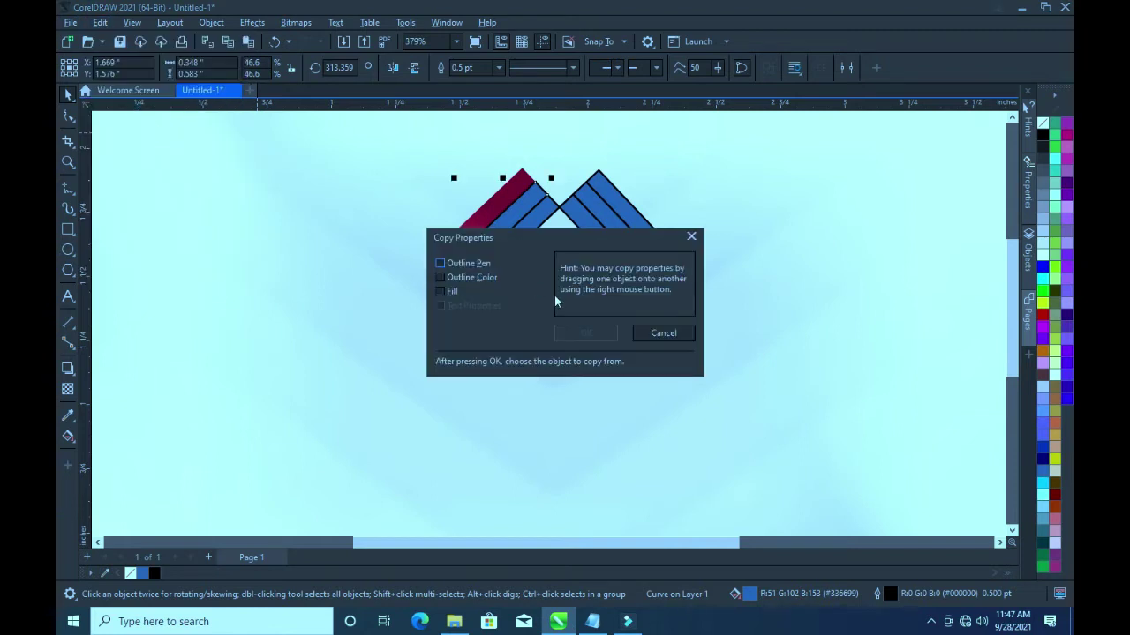
pyautogui.click(441, 292)
pyautogui.click(585, 333)
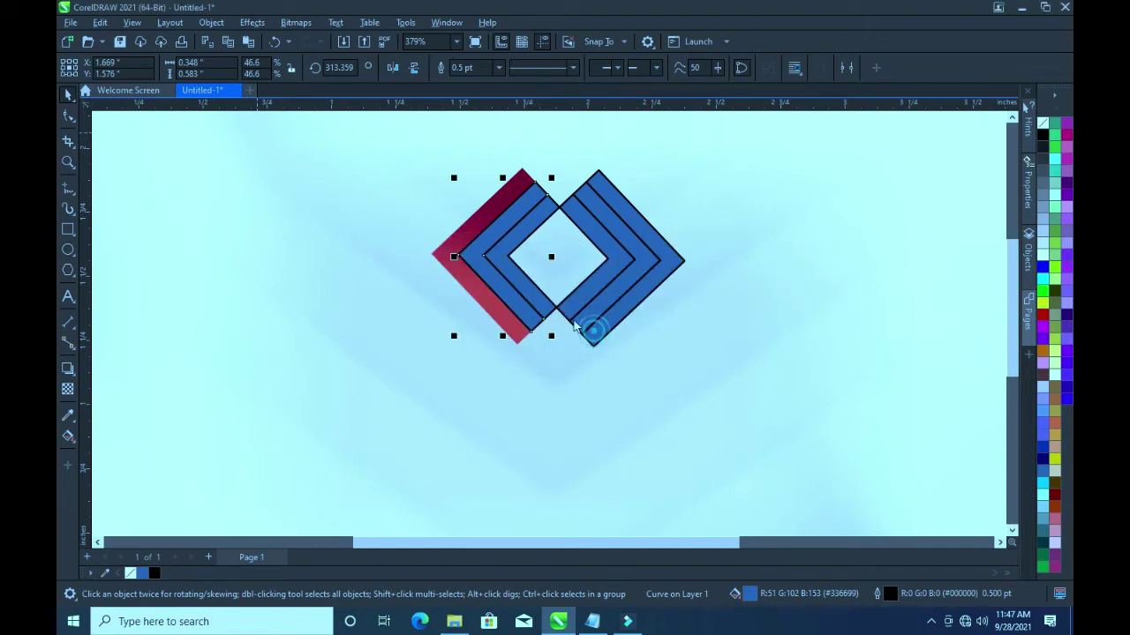
pyautogui.click(449, 257)
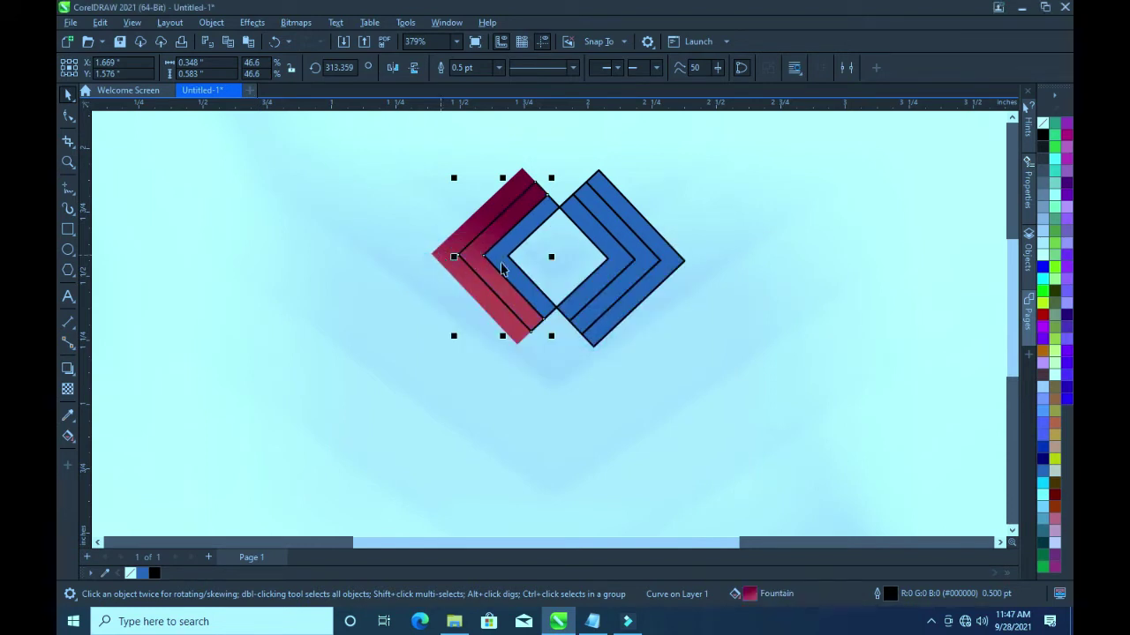
# Re-angle the second strip's gradient so its shading contrasts with the outer strip
pyautogui.click(67, 437)
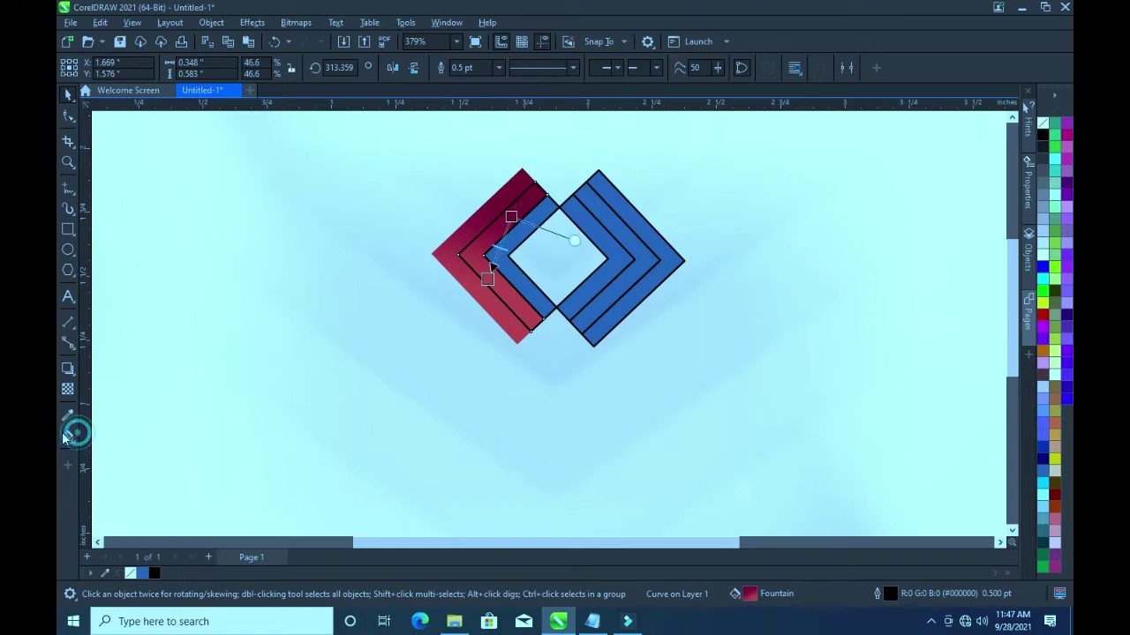
pyautogui.moveTo(512, 218); pyautogui.dragTo(515, 303)
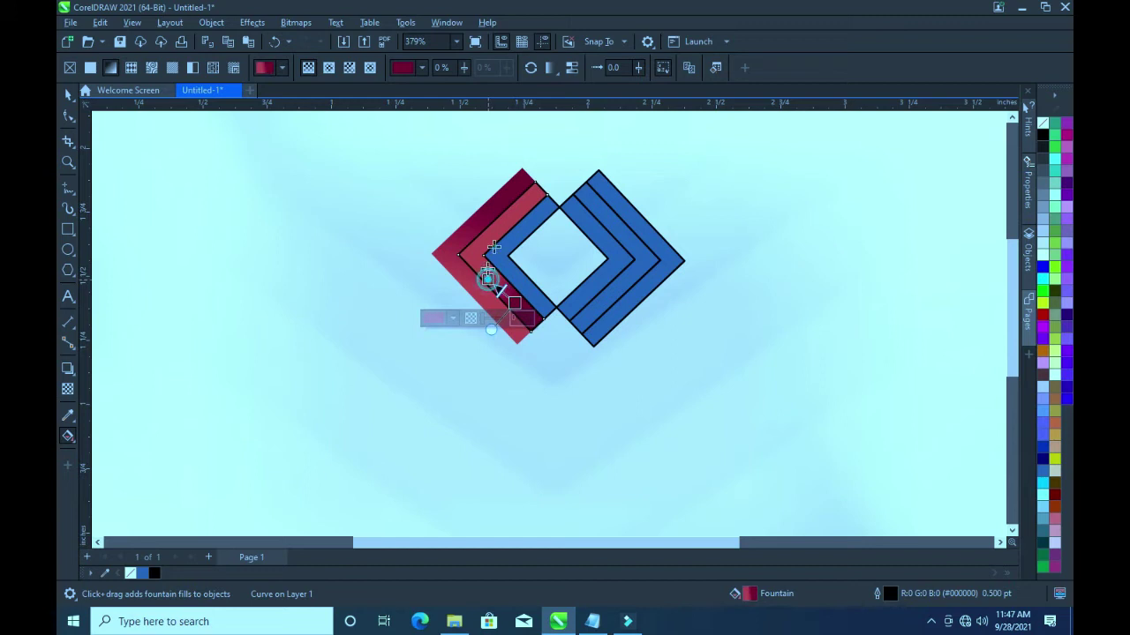
pyautogui.moveTo(512, 304); pyautogui.dragTo(499, 284)
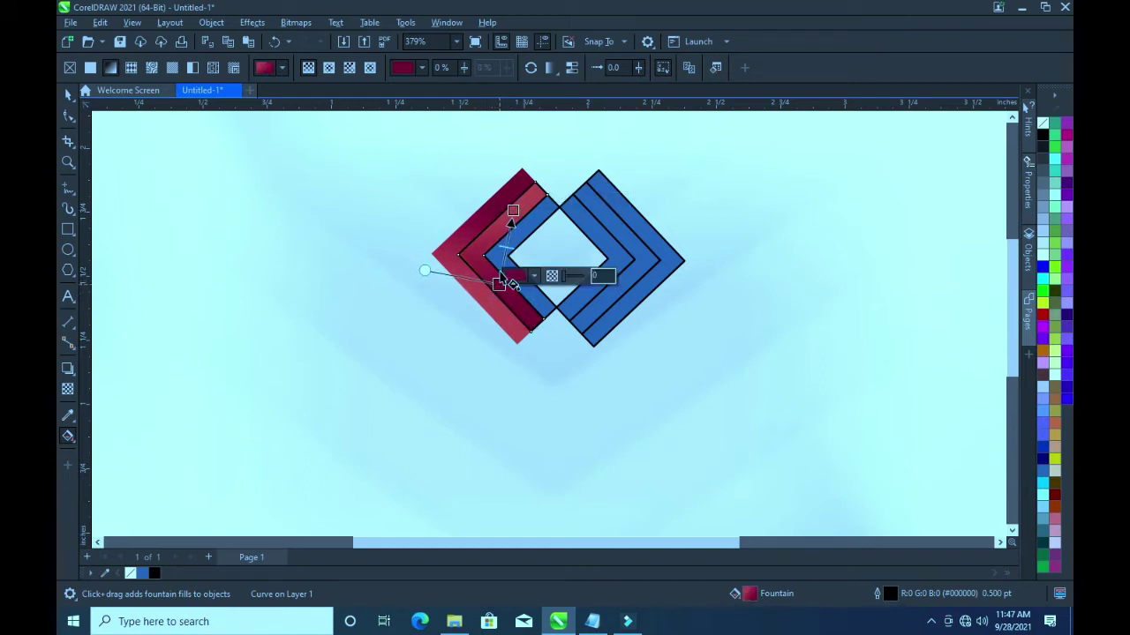
pyautogui.moveTo(499, 285); pyautogui.dragTo(503, 295)
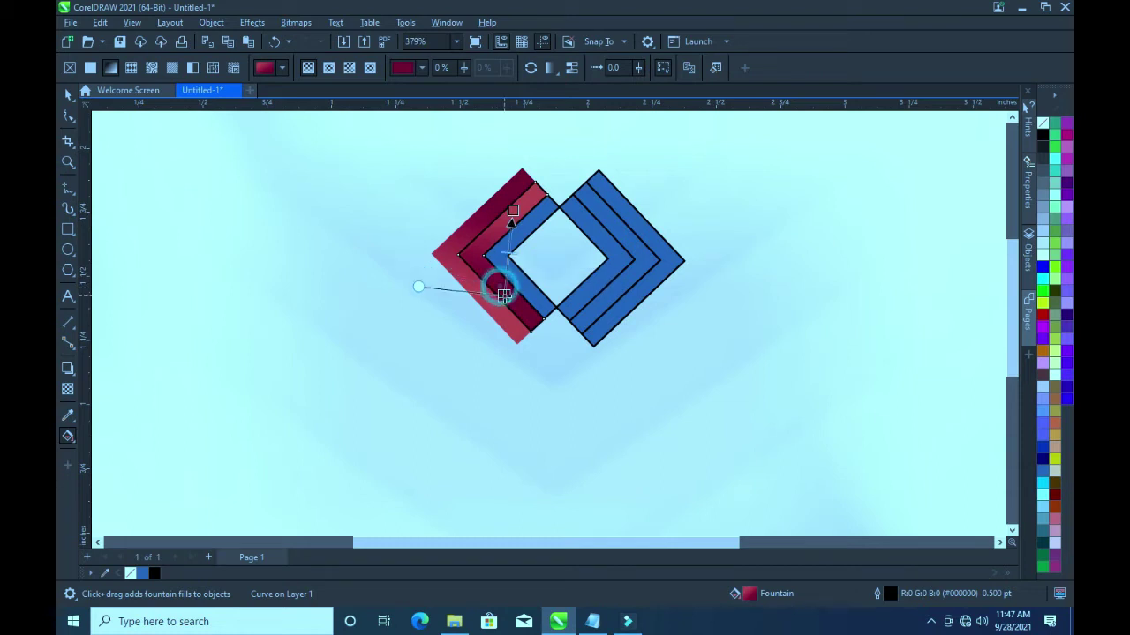
pyautogui.moveTo(514, 211); pyautogui.dragTo(505, 224)
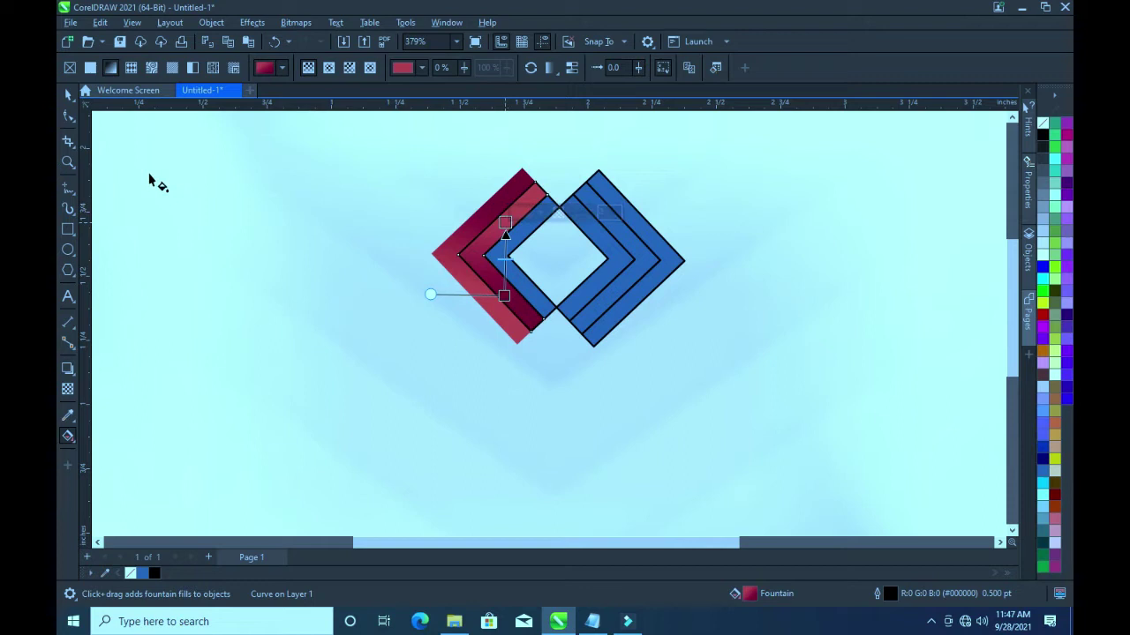
pyautogui.click(76, 97)
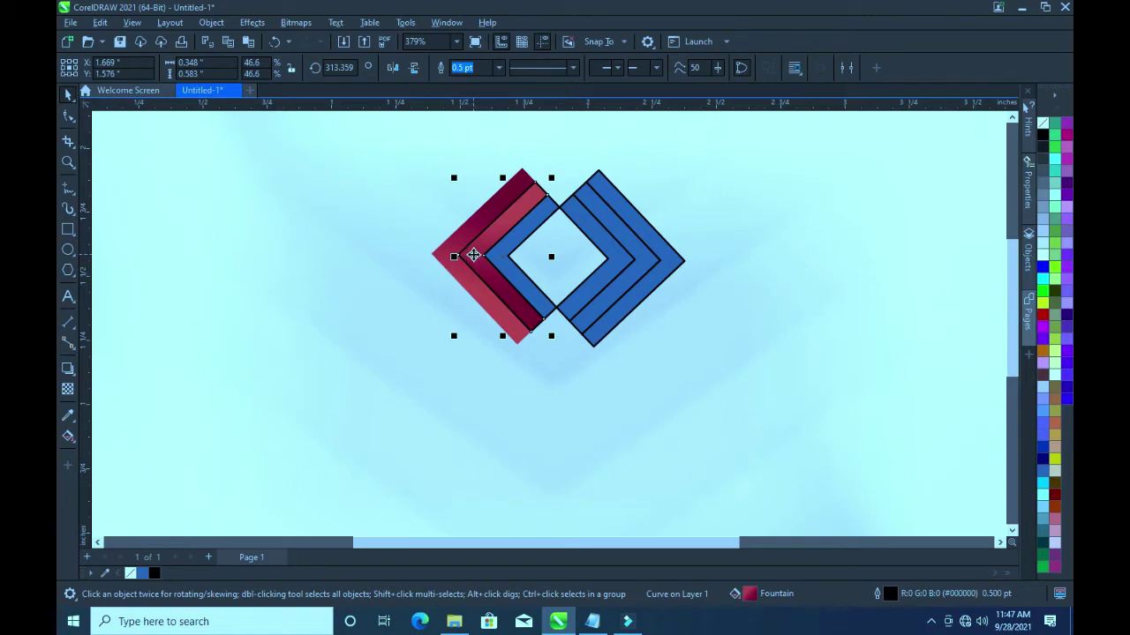
# Right-drag the red strip onto the right chevron's band to copy its fill there
pyautogui.moveTo(474, 255); pyautogui.dragTo(637, 250)
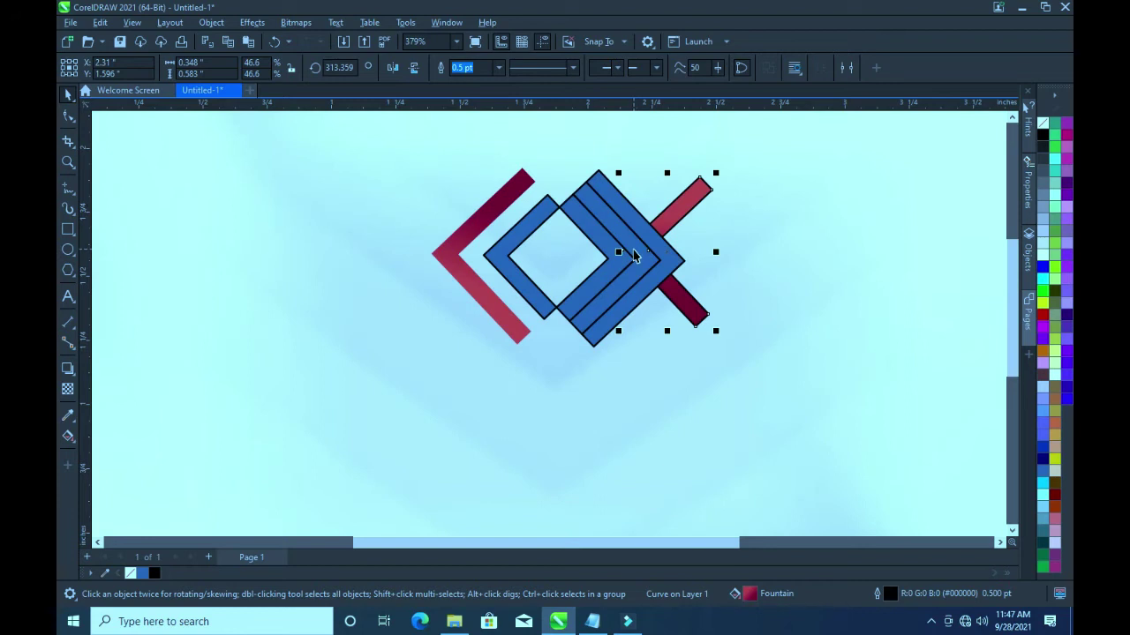
pyautogui.hotkey('ctrl', 'z')
pyautogui.moveTo(477, 252); pyautogui.dragTo(637, 247)
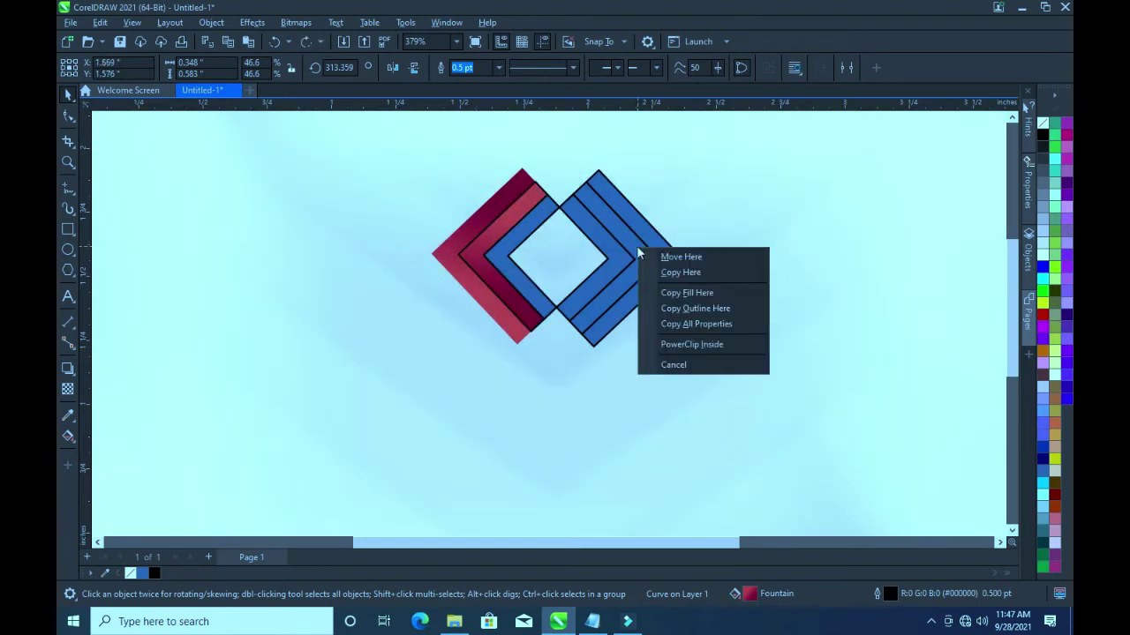
pyautogui.click(678, 293)
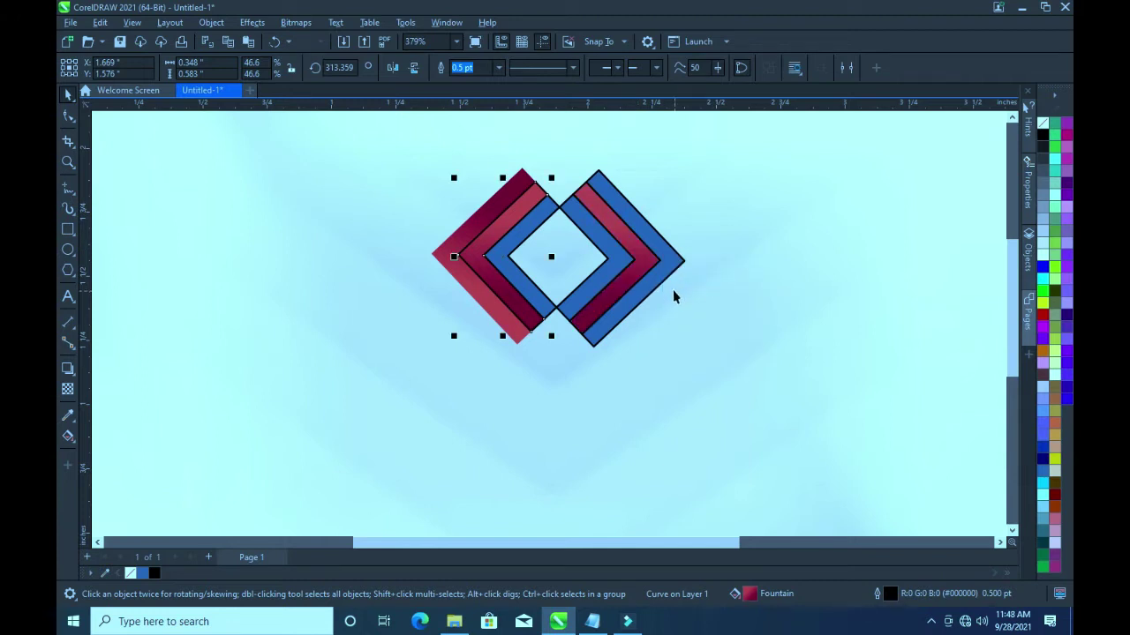
pyautogui.click(454, 234)
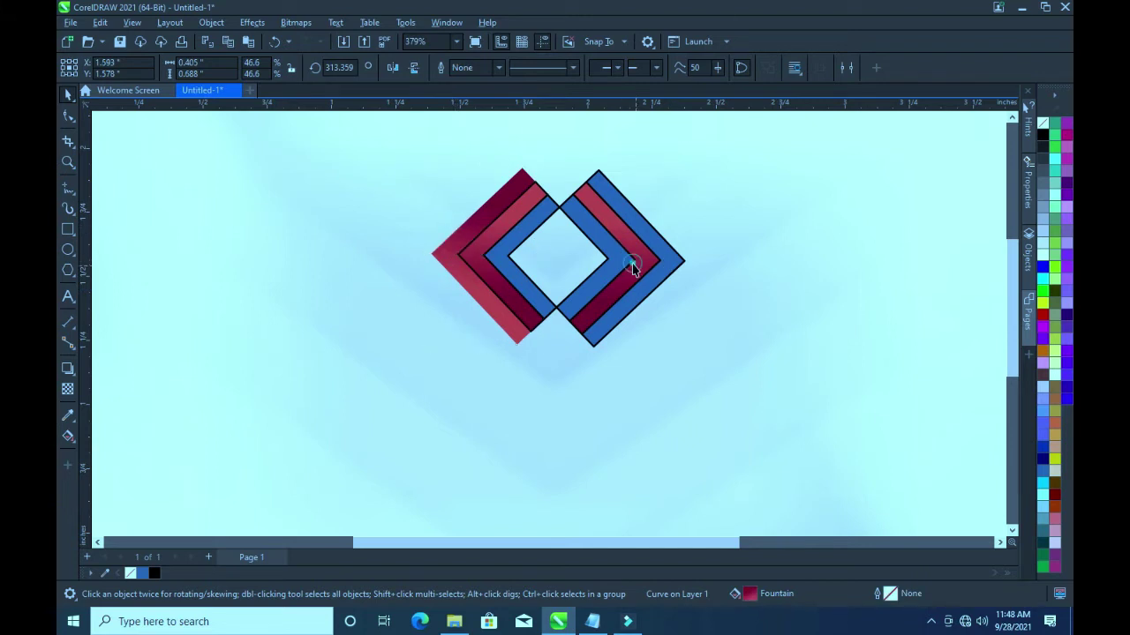
pyautogui.click(631, 257)
# Turn the right red band's gradient to run vertically and fine-tune its end
pyautogui.click(68, 435)
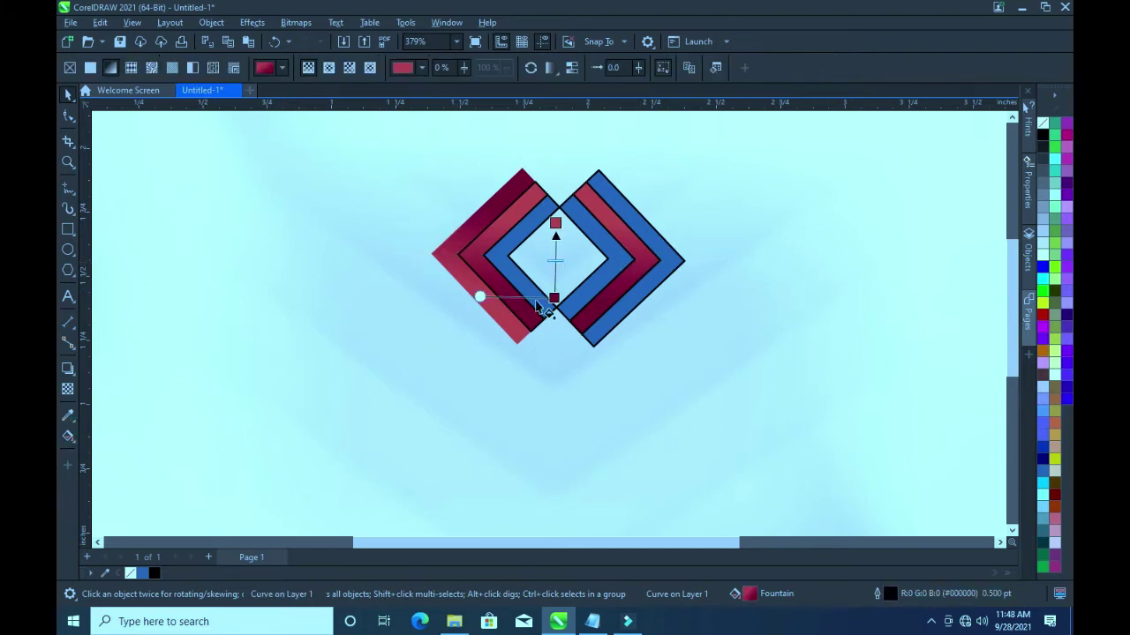
pyautogui.moveTo(556, 222); pyautogui.dragTo(623, 221)
pyautogui.moveTo(555, 223); pyautogui.dragTo(614, 288)
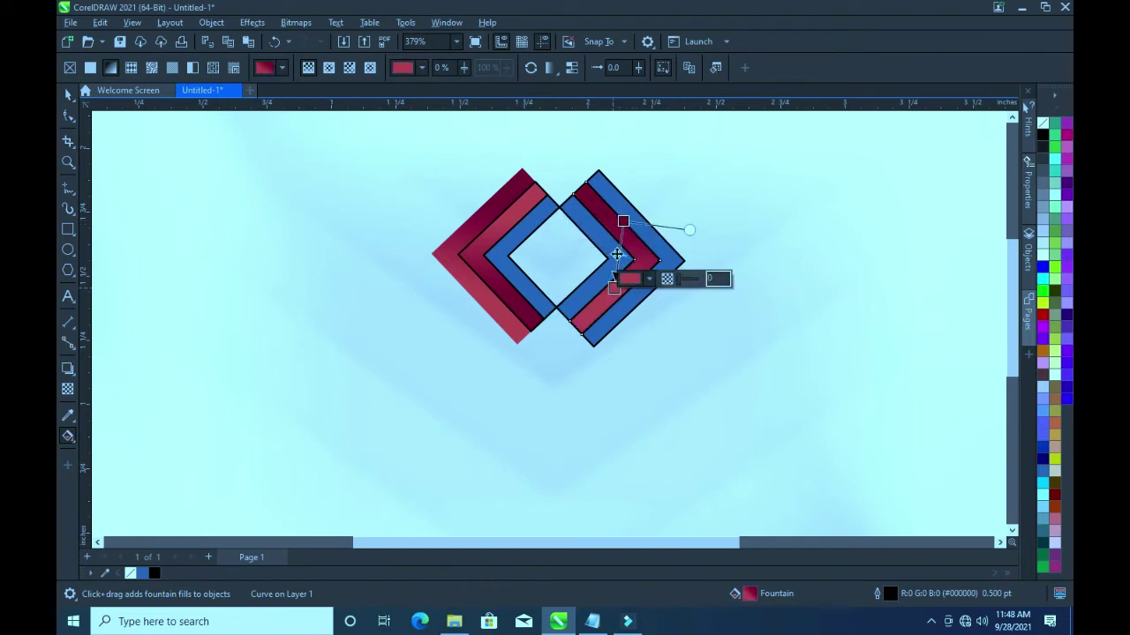
pyautogui.moveTo(623, 221); pyautogui.dragTo(618, 212)
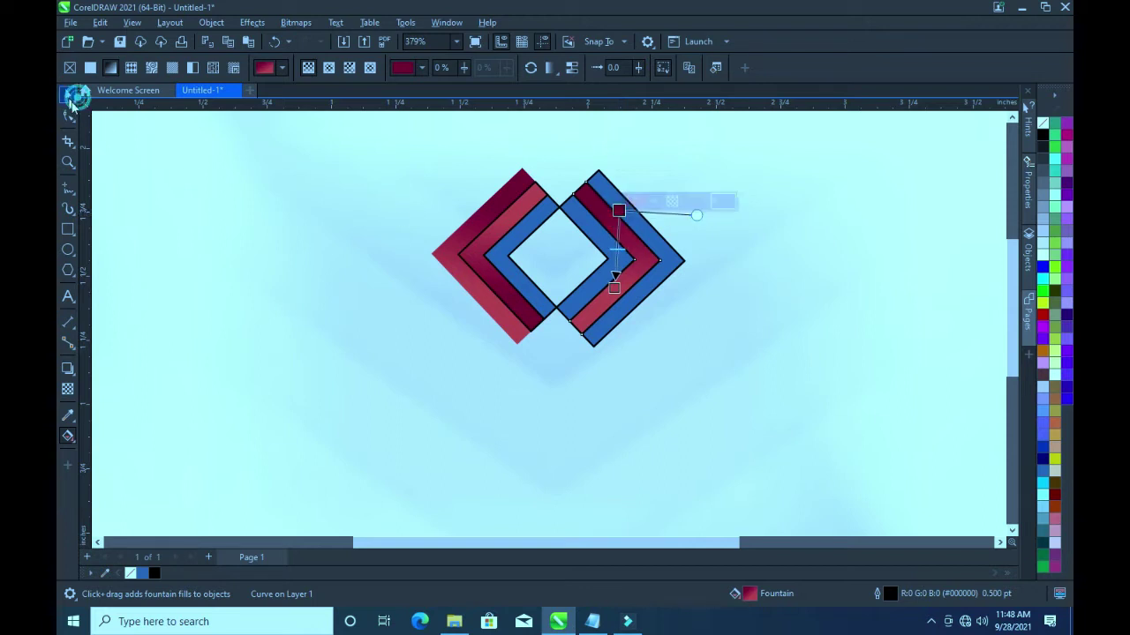
pyautogui.click(68, 93)
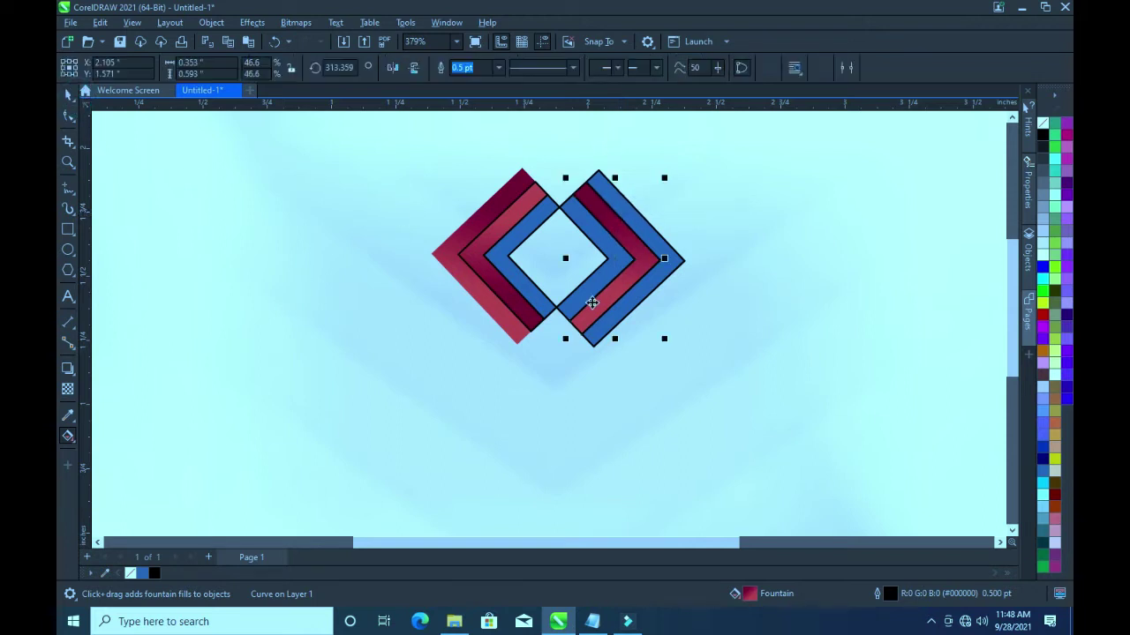
pyautogui.click(68, 436)
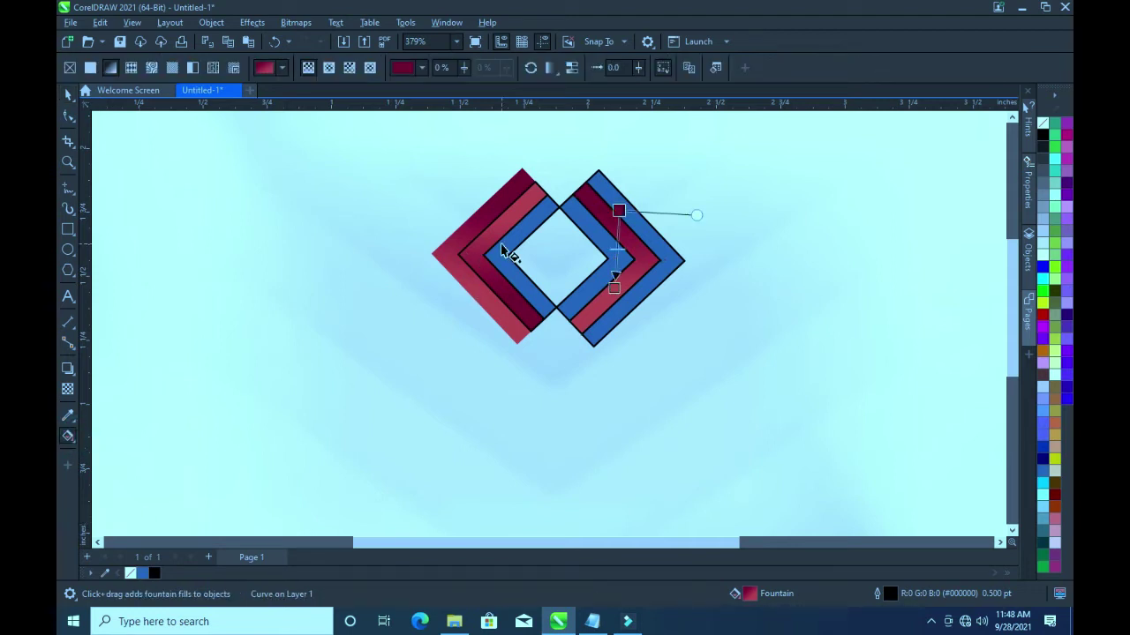
pyautogui.click(68, 93)
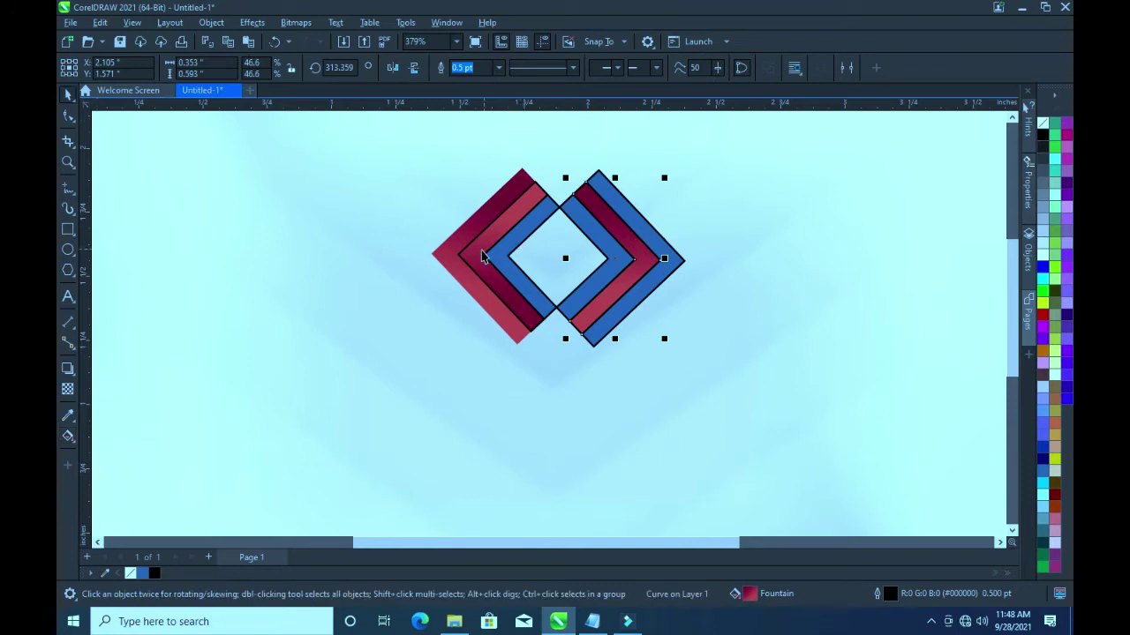
# Copy the red gradient onto another right chevron band and carry it toward a blue band
pyautogui.click(480, 255)
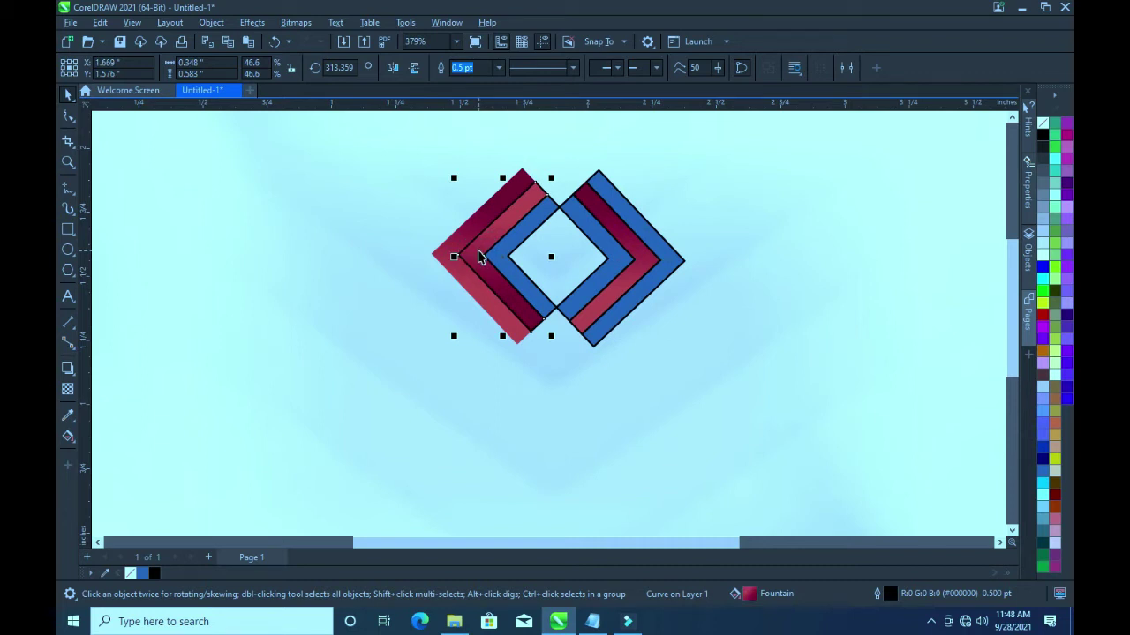
pyautogui.moveTo(480, 255); pyautogui.dragTo(670, 249)
pyautogui.click(732, 294)
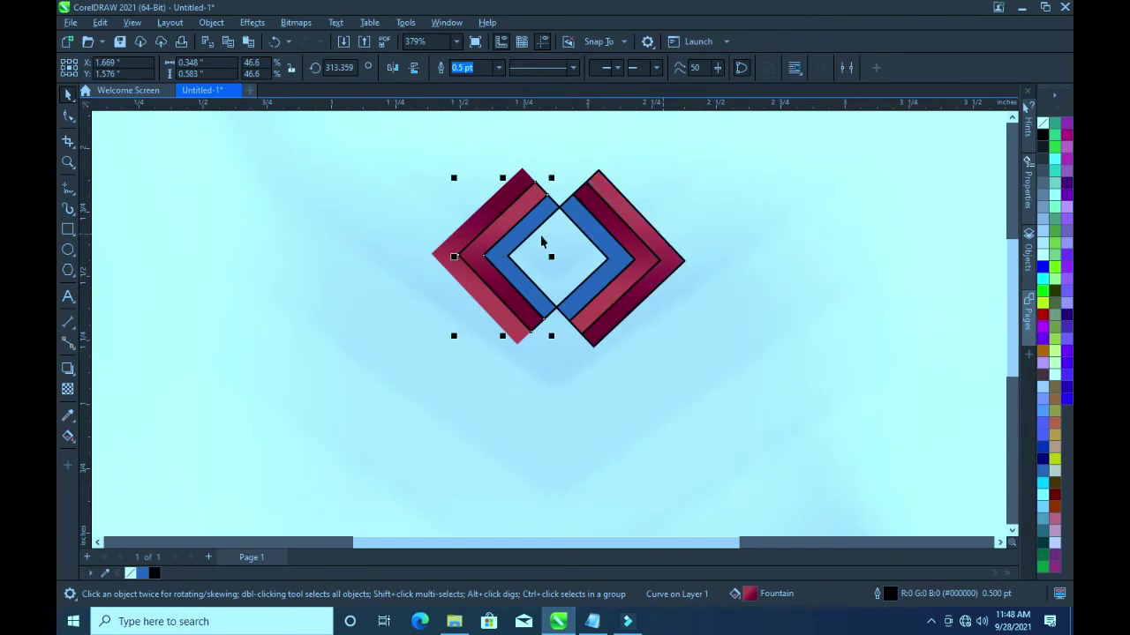
pyautogui.click(497, 262)
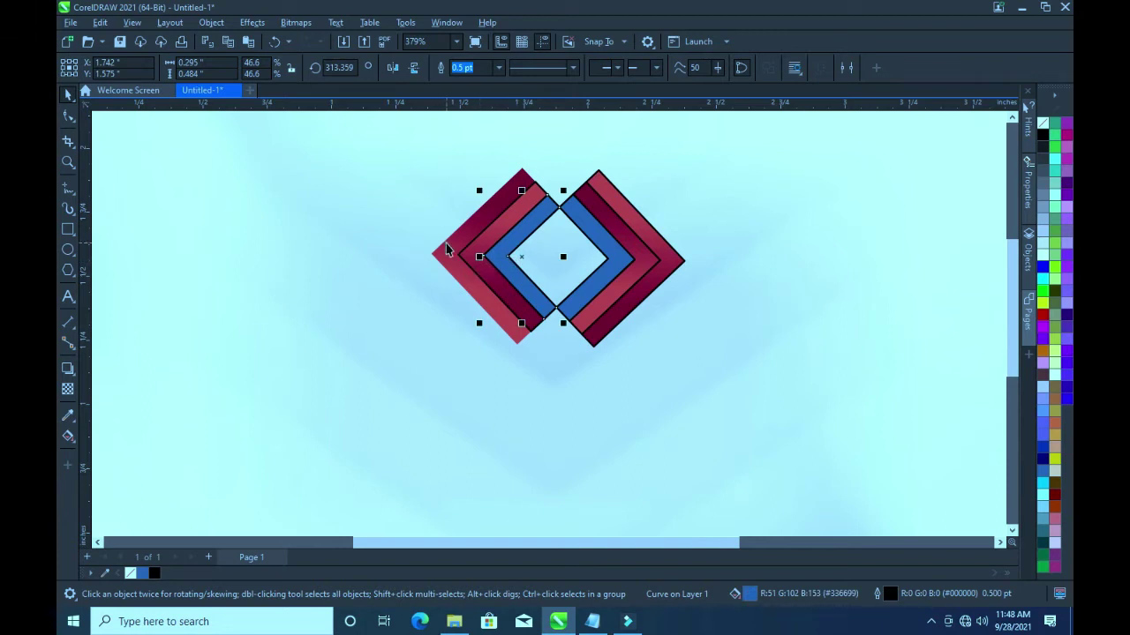
pyautogui.moveTo(433, 256); pyautogui.dragTo(508, 255)
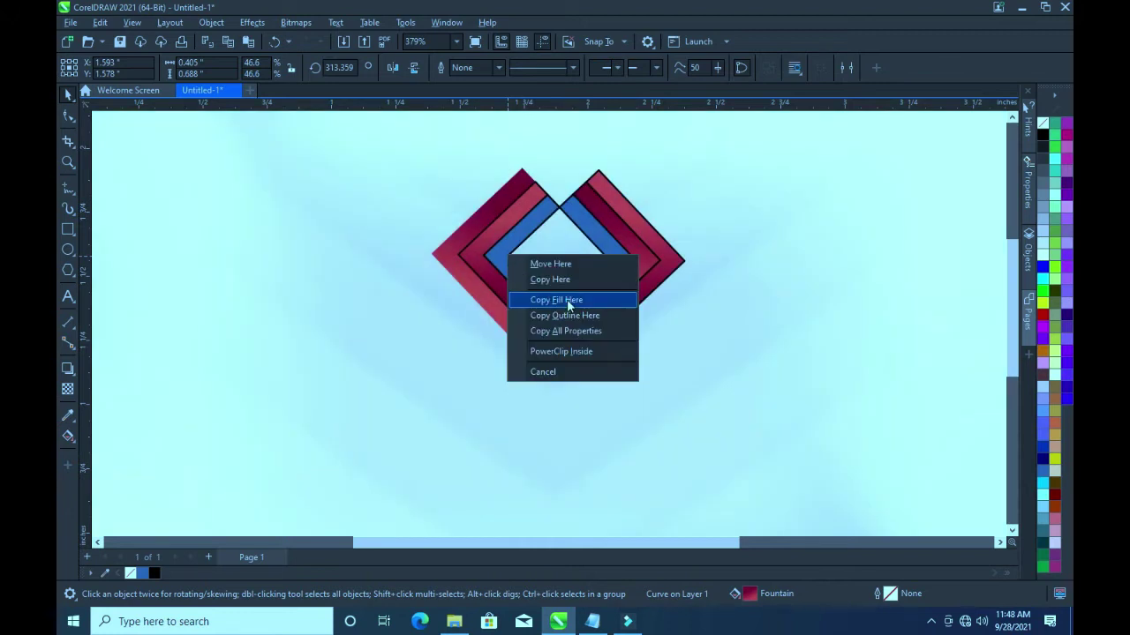
# Copy the crimson fill onto the last two blue strips with Copy Fill Here
pyautogui.click(569, 298)
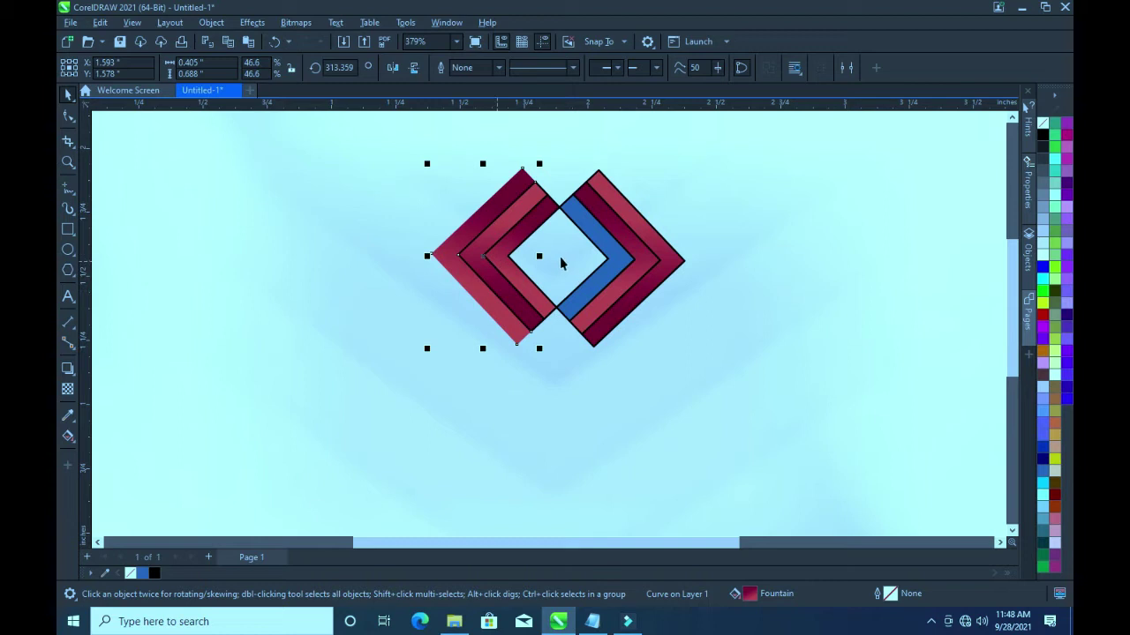
pyautogui.click(481, 256)
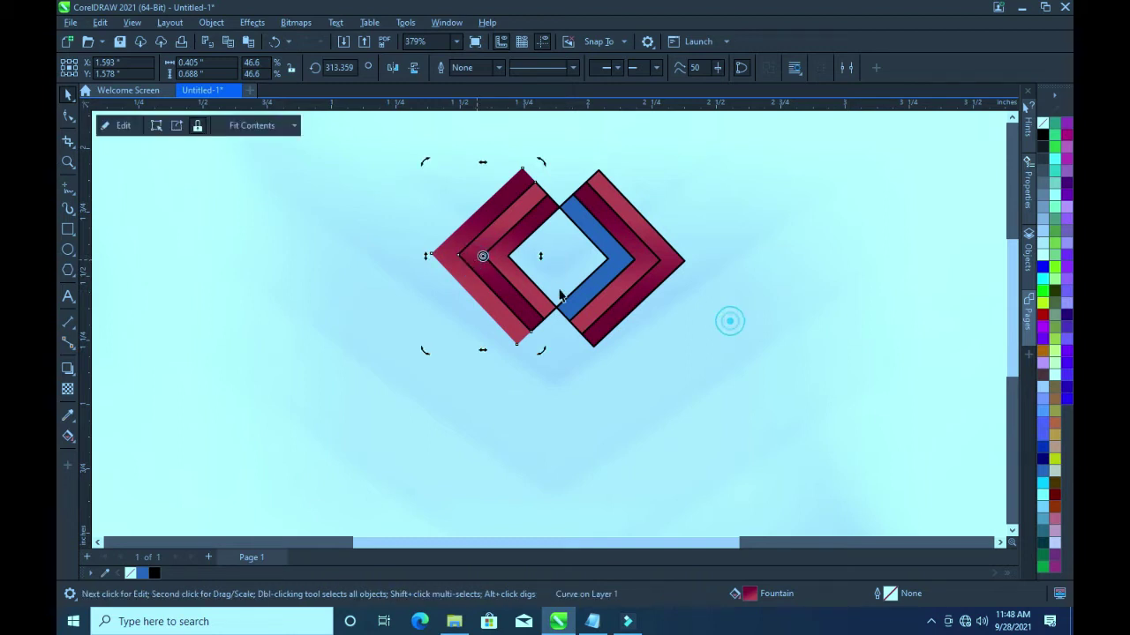
pyautogui.click(467, 250)
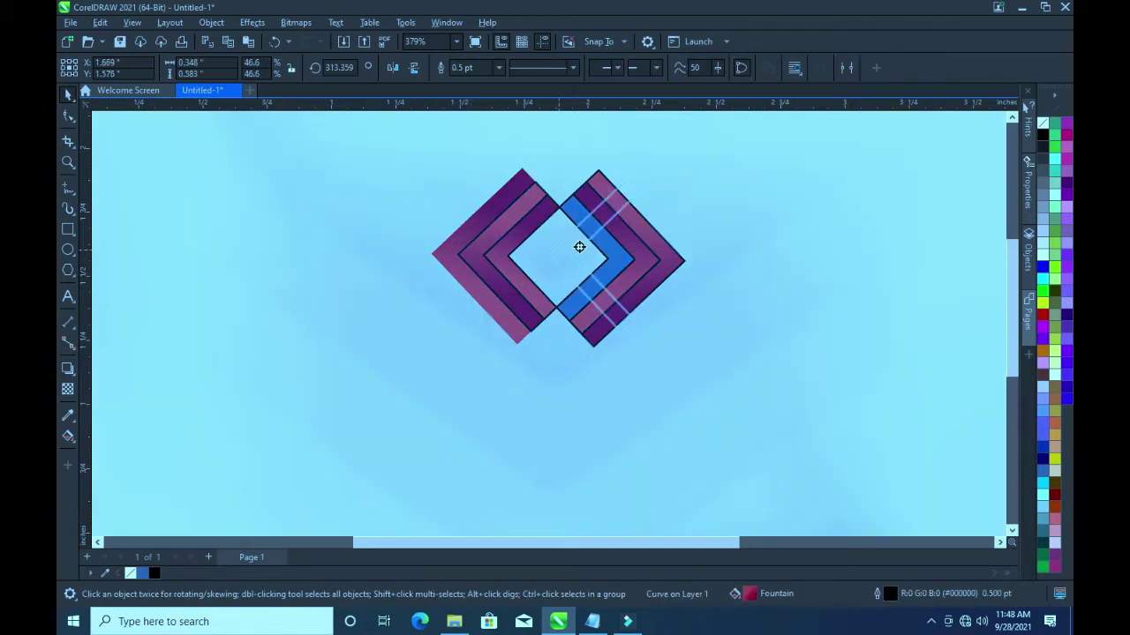
pyautogui.moveTo(579, 247); pyautogui.dragTo(608, 251)
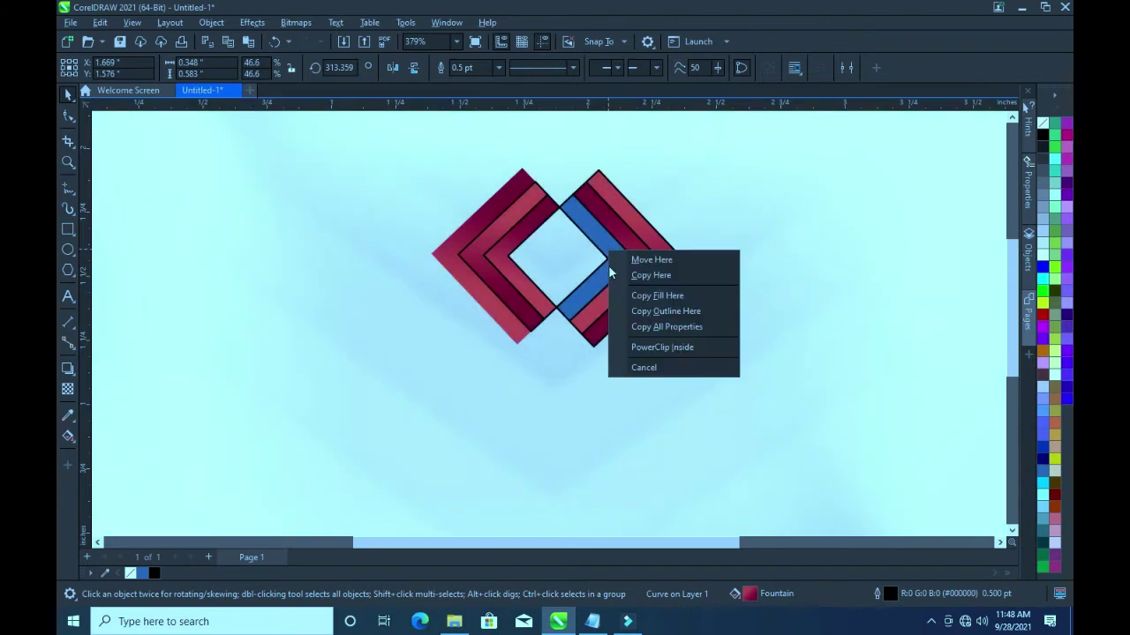
pyautogui.click(661, 298)
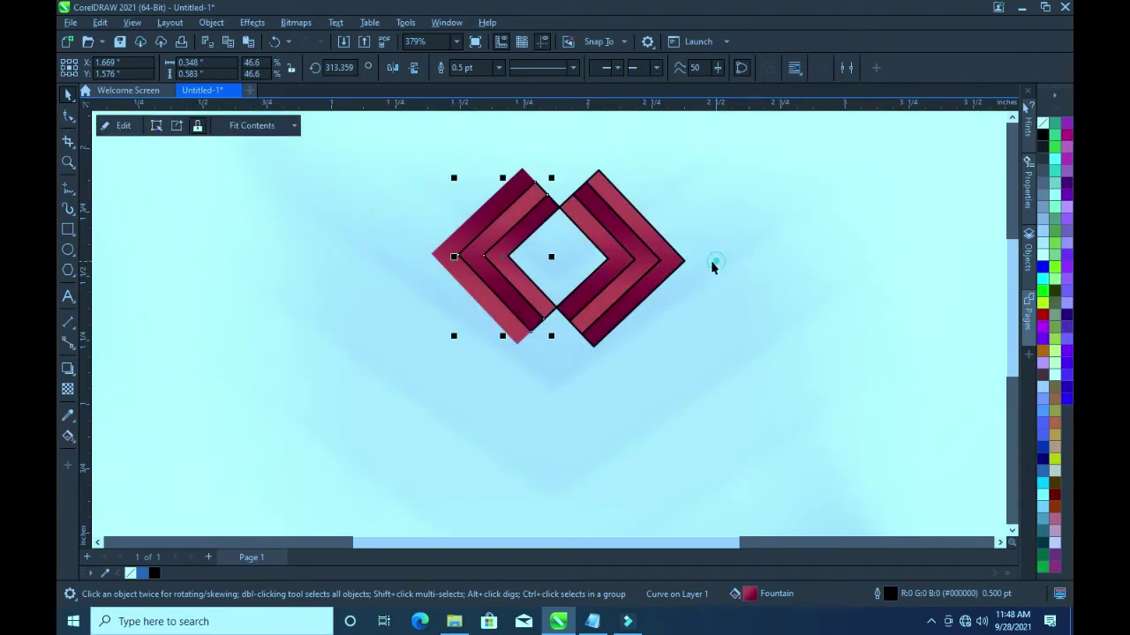
pyautogui.click(542, 227)
pyautogui.scroll(-1, 547, 225)
# Select all six logo pieces and shrink the logo to about 62%
pyautogui.scroll(-1, 547, 225)
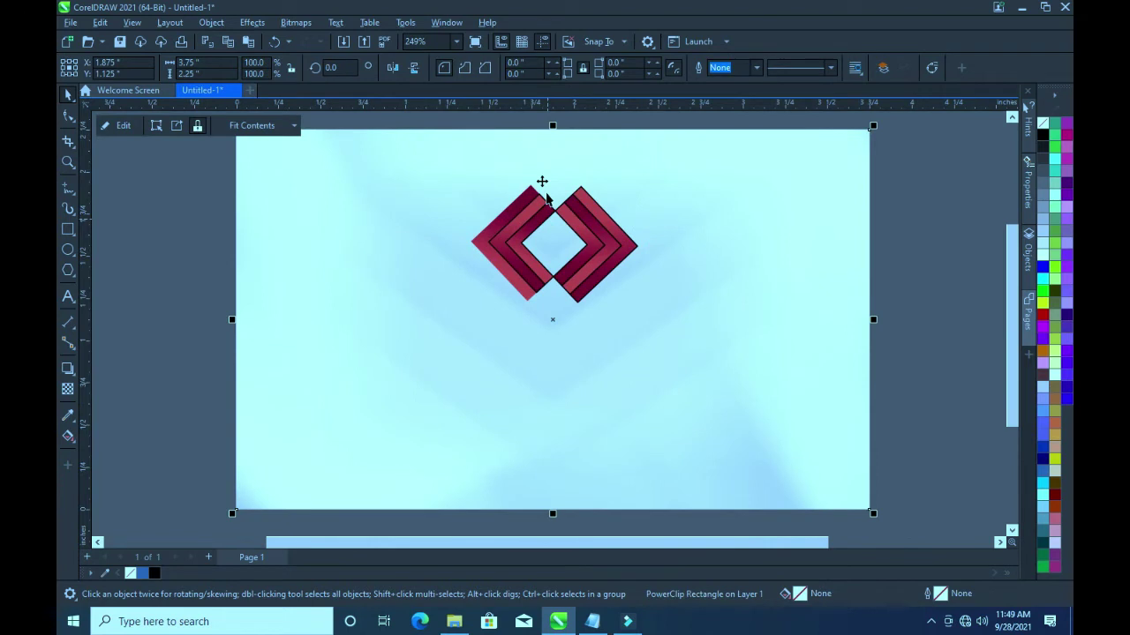
pyautogui.moveTo(473, 114); pyautogui.dragTo(682, 353)
pyautogui.moveTo(430, 120); pyautogui.dragTo(684, 351)
pyautogui.rightClick(131, 575)
pyautogui.click(468, 304)
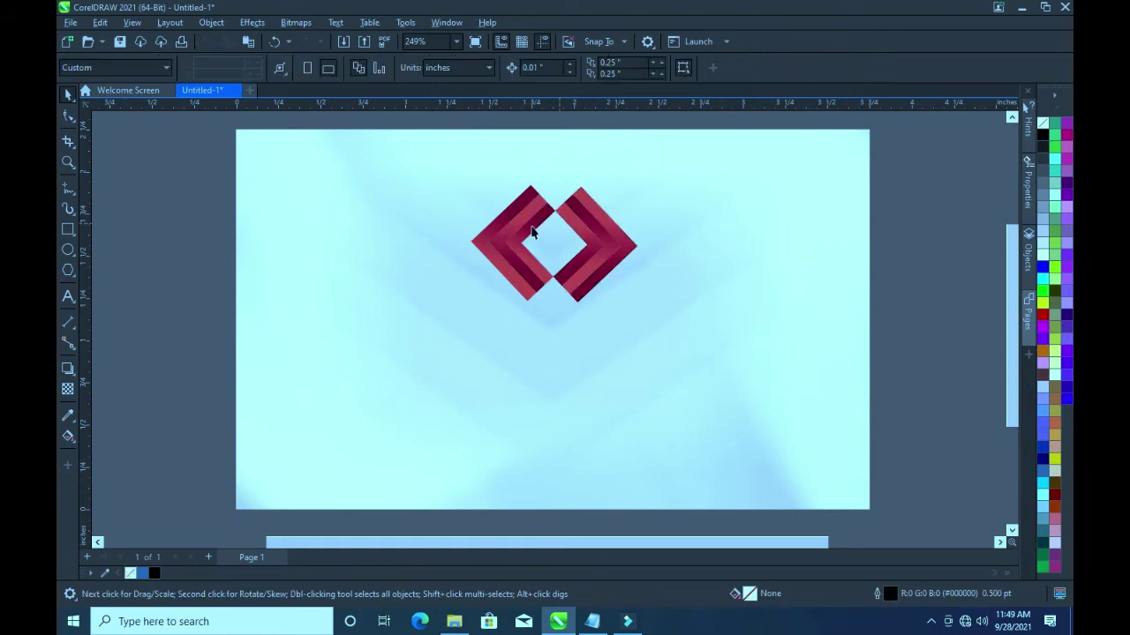
pyautogui.moveTo(918, 329); pyautogui.dragTo(351, 131)
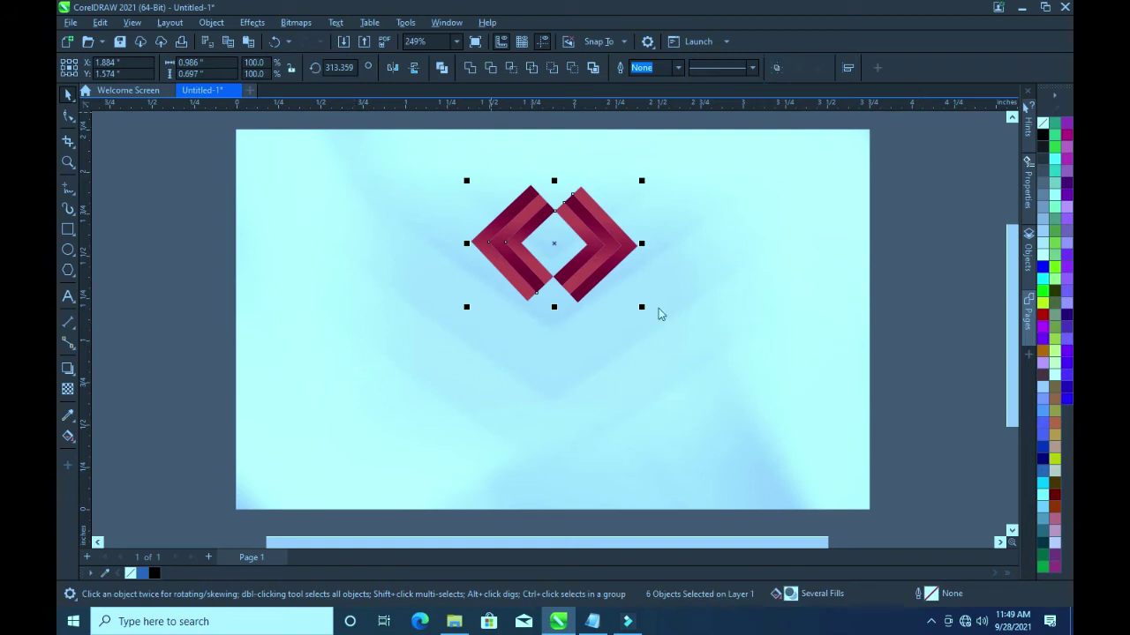
pyautogui.moveTo(642, 306); pyautogui.dragTo(578, 262)
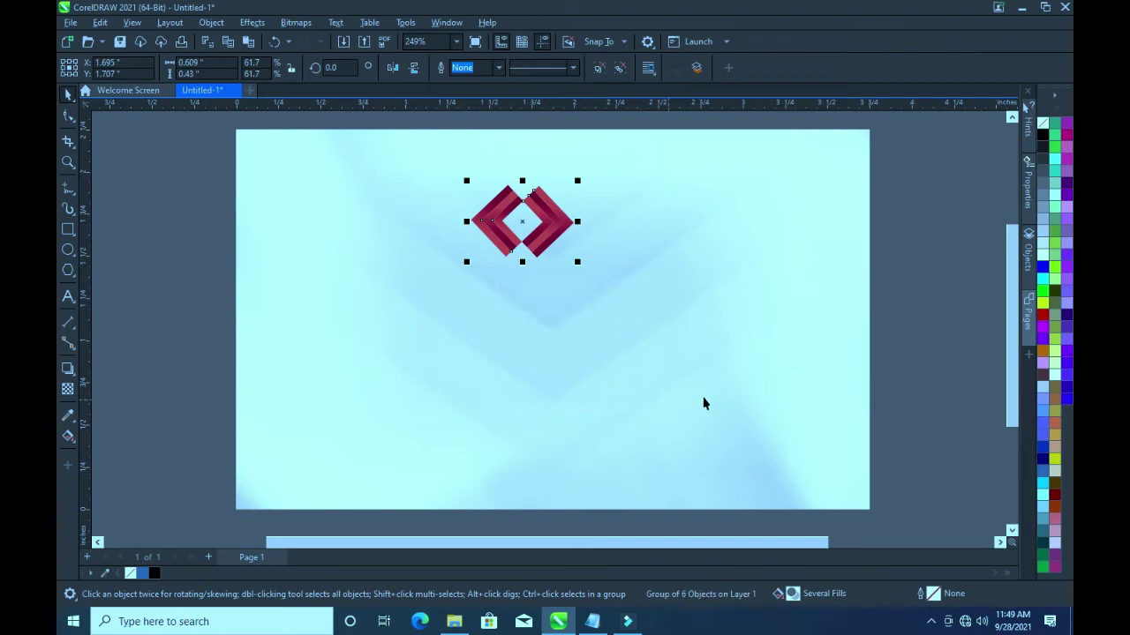
# Centre the logo horizontally on the card background
pyautogui.keyDown('shift'); pyautogui.click(671, 381); pyautogui.keyUp('shift')
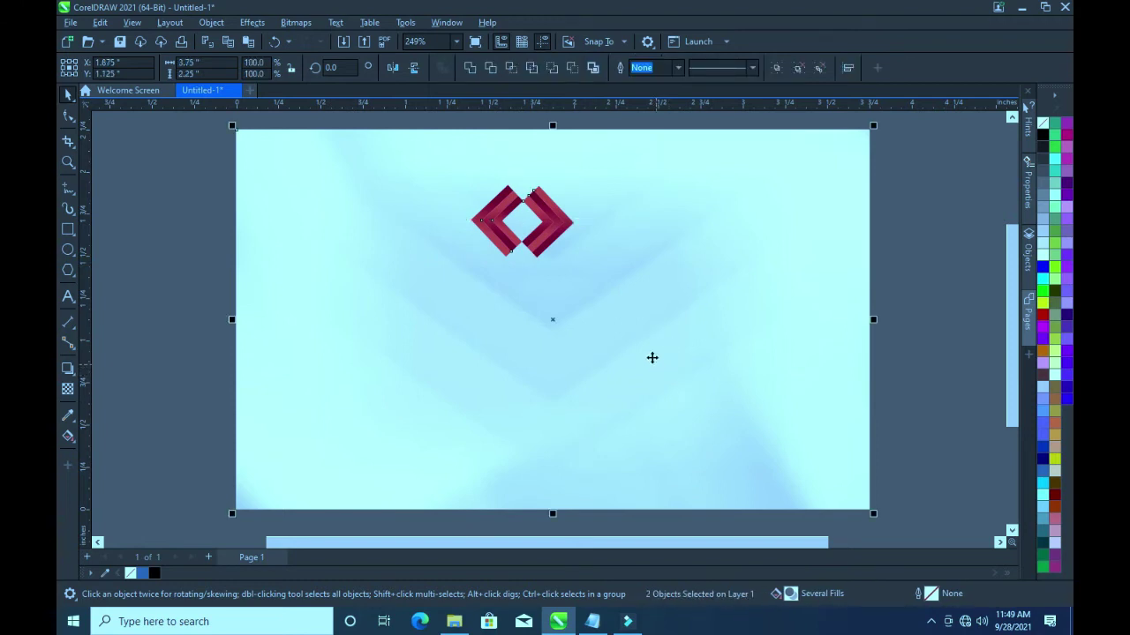
pyautogui.press('c')
pyautogui.click(164, 270)
pyautogui.scroll(-1, 587, 263)
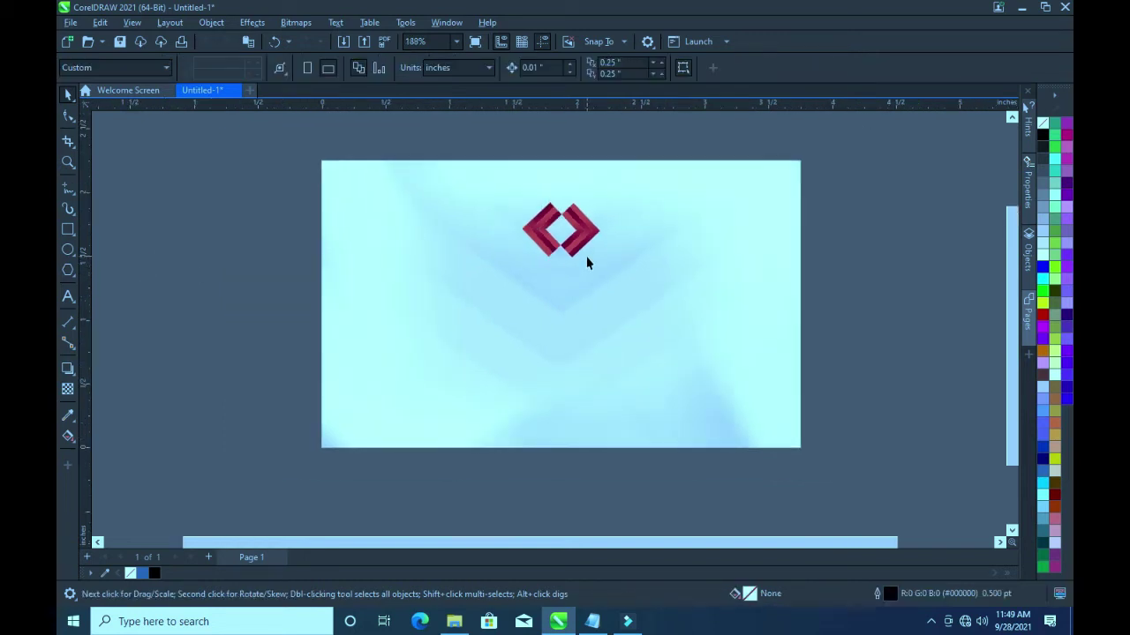
pyautogui.scroll(-1, 598, 234)
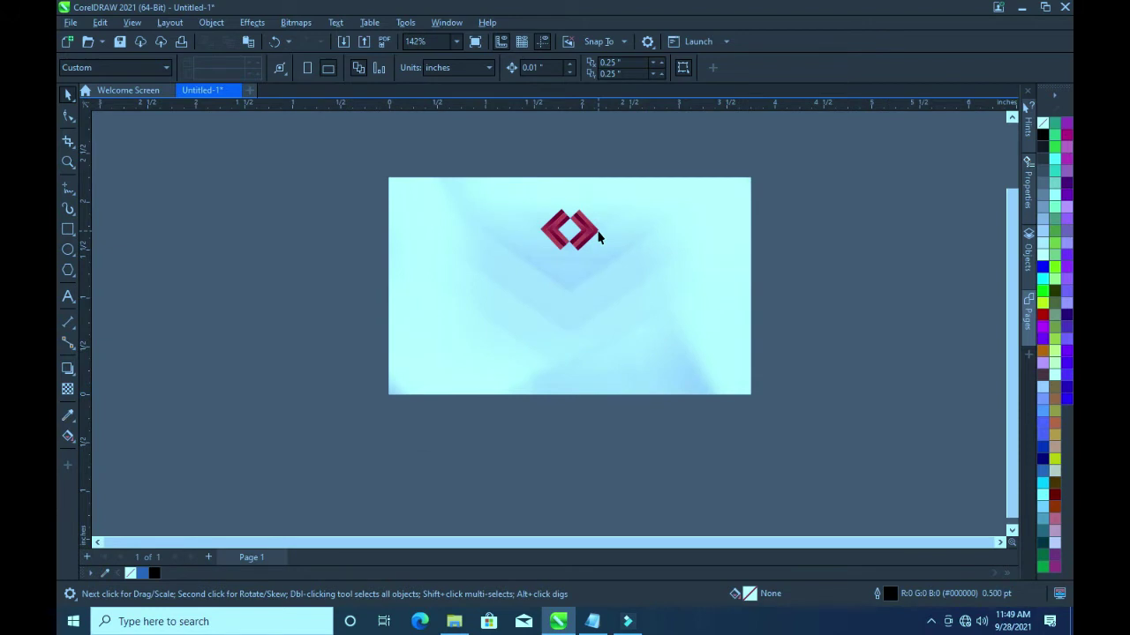
pyautogui.scroll(2, 598, 235)
pyautogui.scroll(-1, 596, 235)
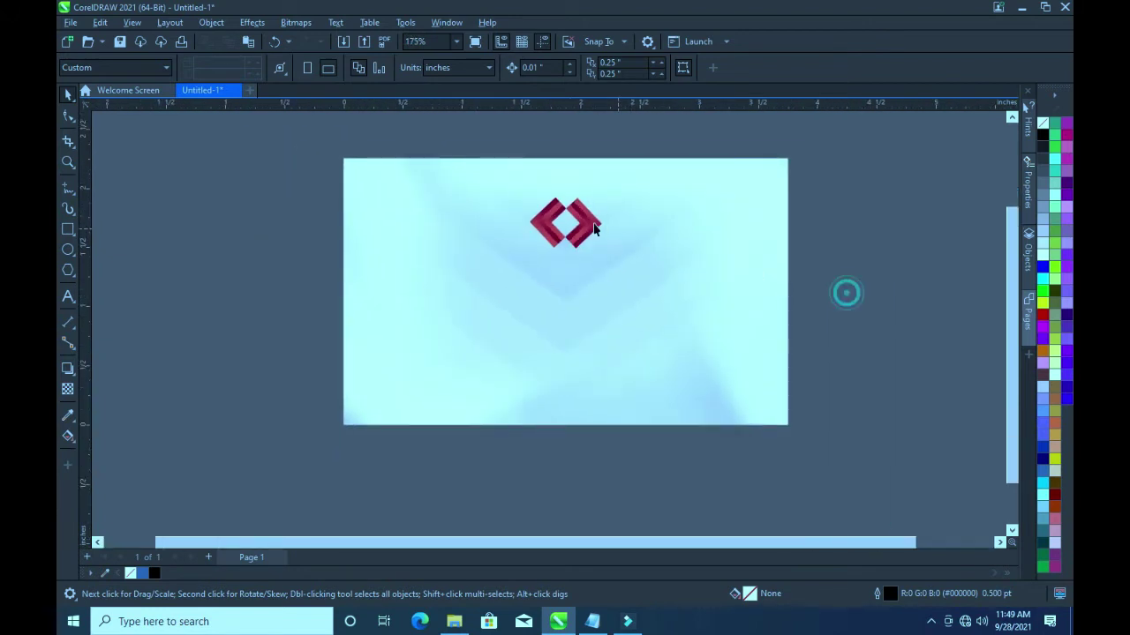
pyautogui.scroll(1, 591, 220)
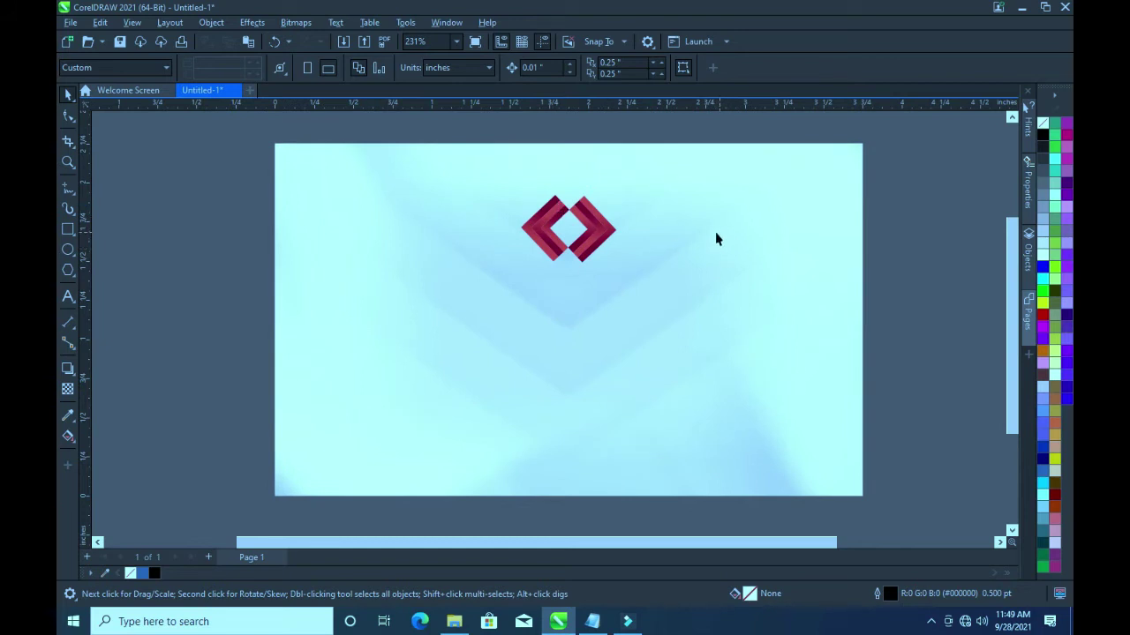
pyautogui.click(68, 296)
# Paste the JACKLEAD SYSTEM title copied from the Notepad card text onto the canvas
pyautogui.click(241, 299)
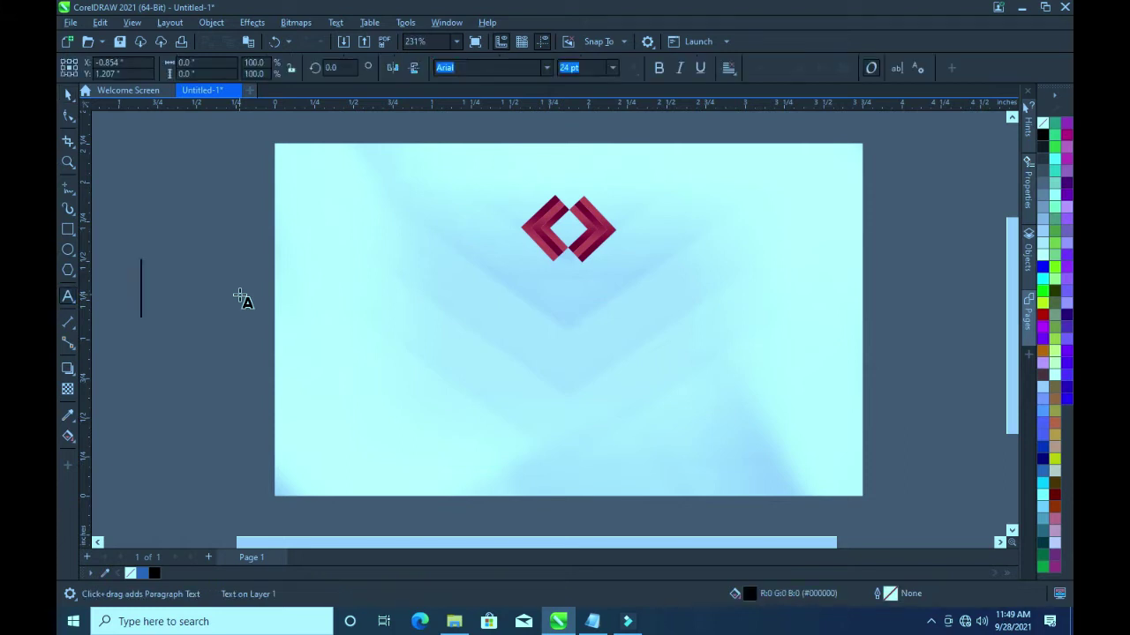
pyautogui.click(592, 622)
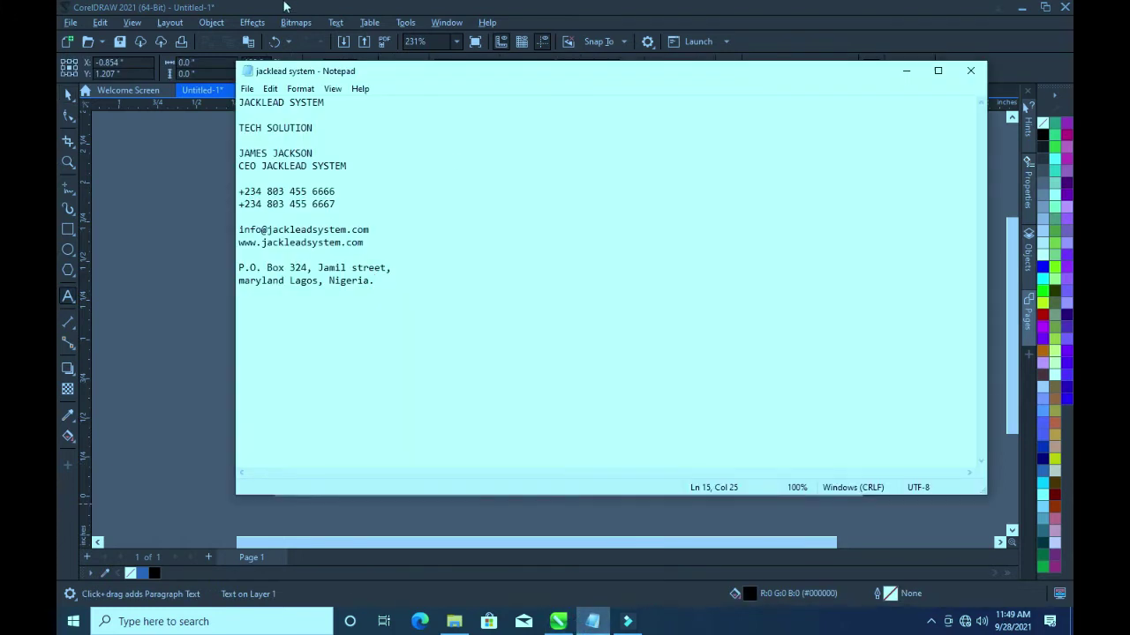
pyautogui.moveTo(324, 102); pyautogui.dragTo(241, 103)
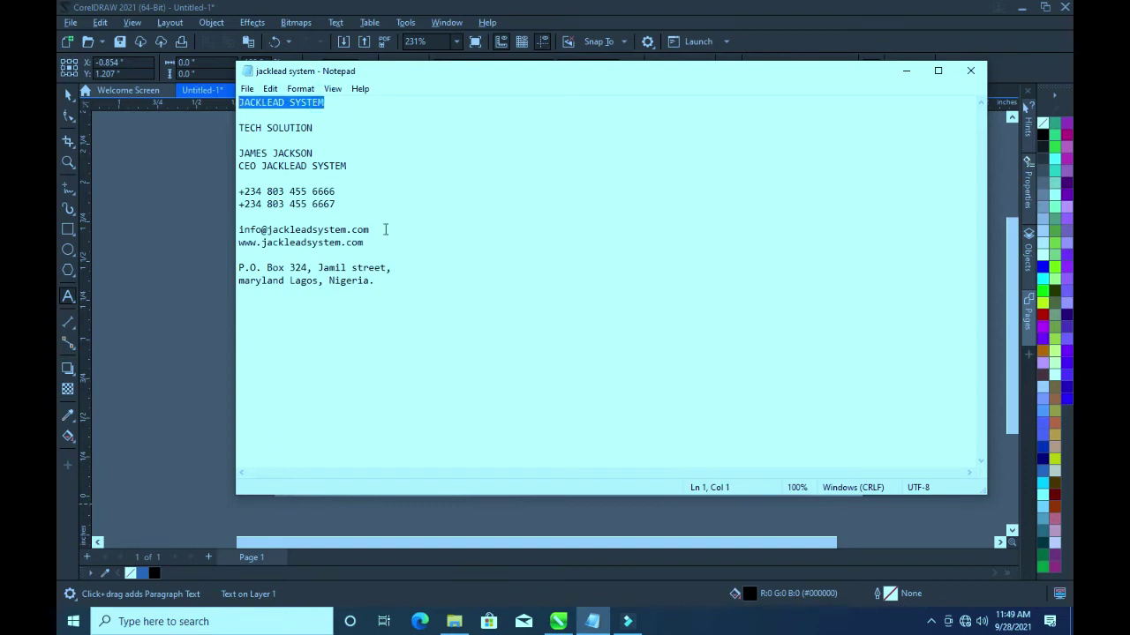
pyautogui.click(212, 225)
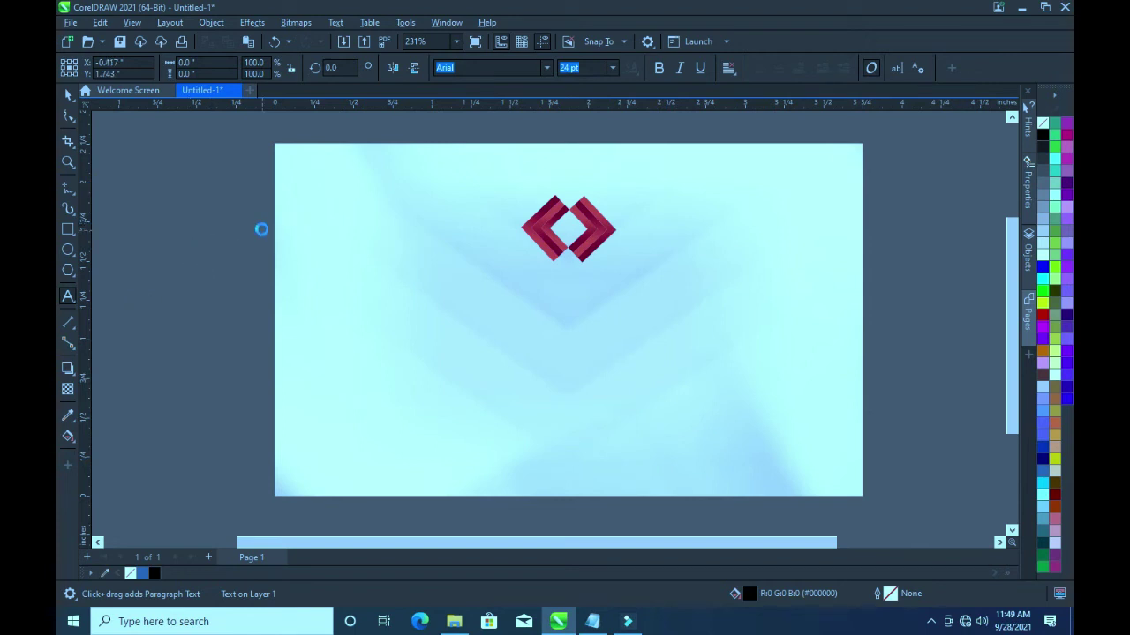
pyautogui.hotkey('ctrl', 'v')
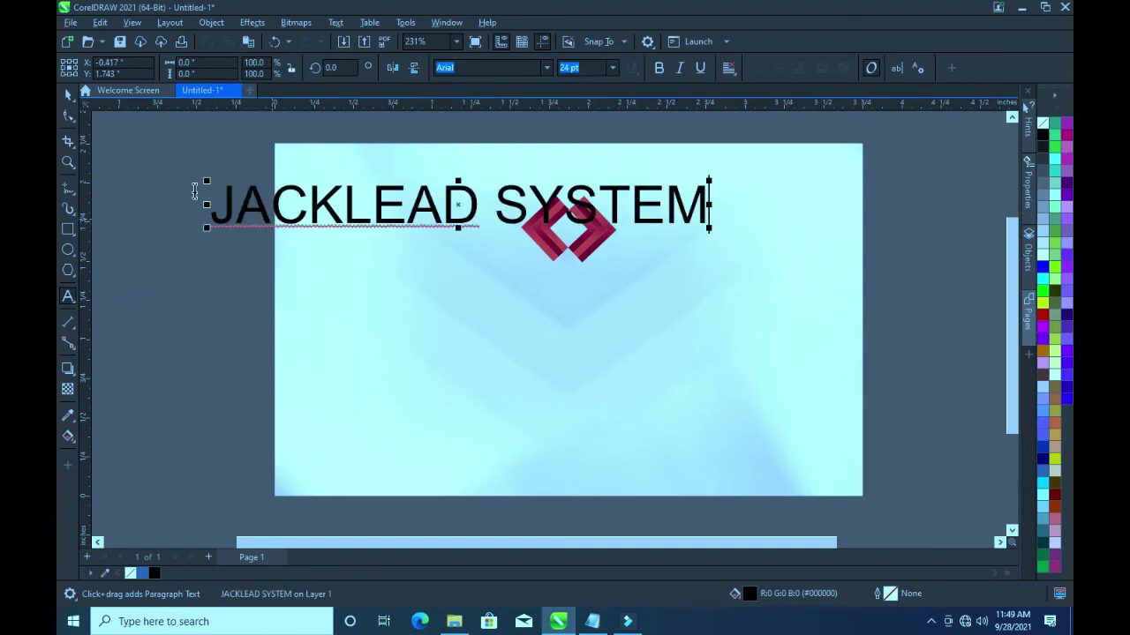
pyautogui.click(68, 95)
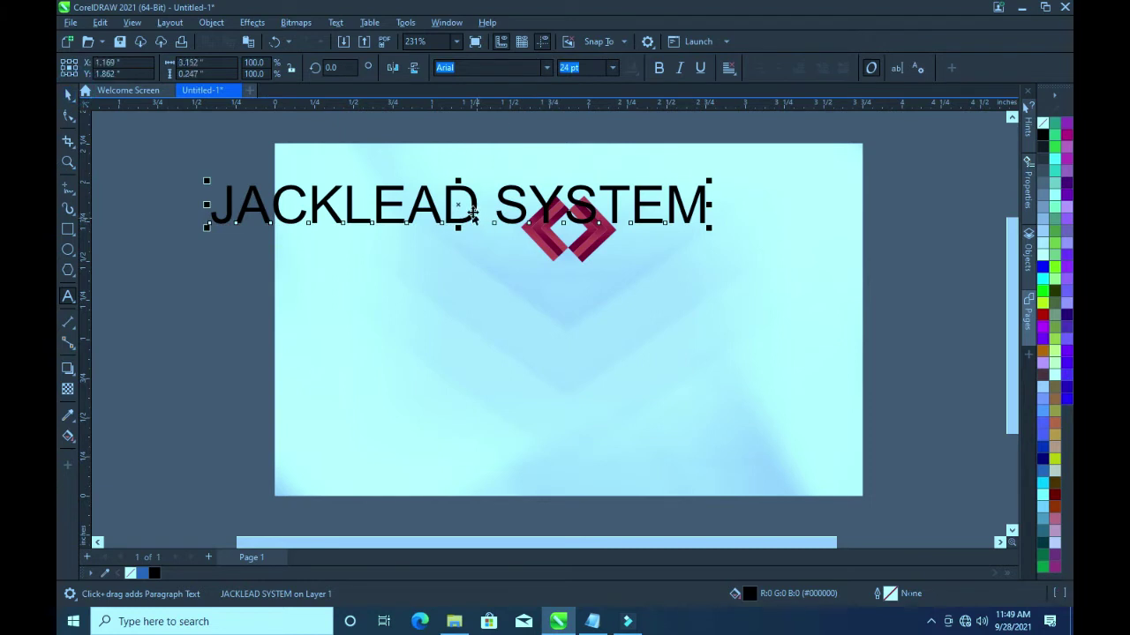
pyautogui.moveTo(428, 228); pyautogui.dragTo(321, 259)
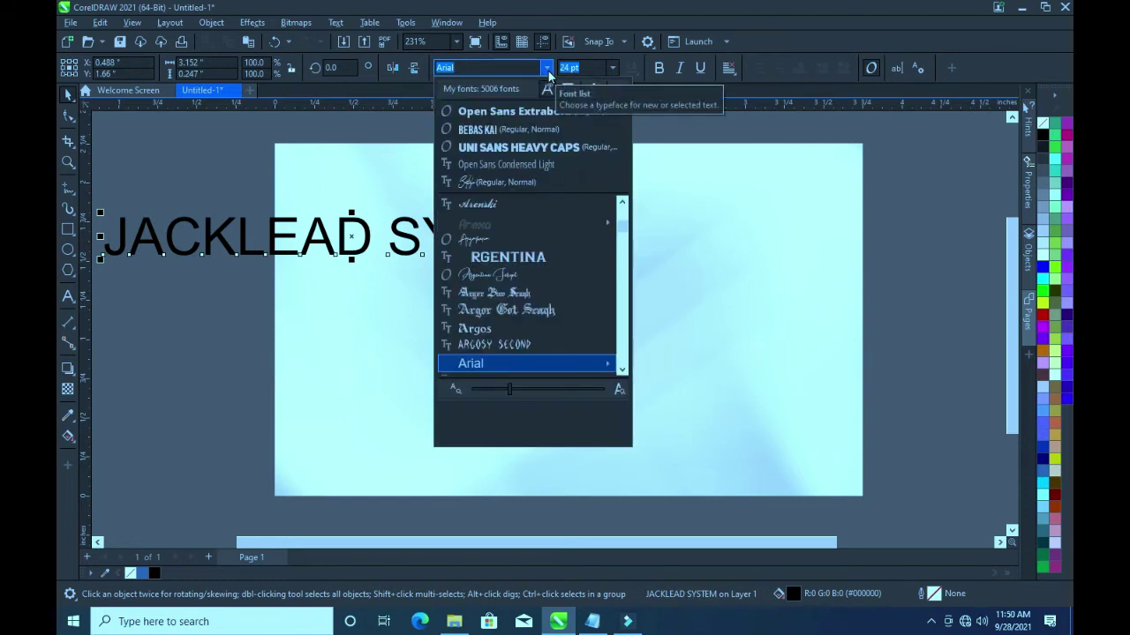
# Set the title to Bebas Kai, shrink it, and centre it below the logo
pyautogui.click(523, 130)
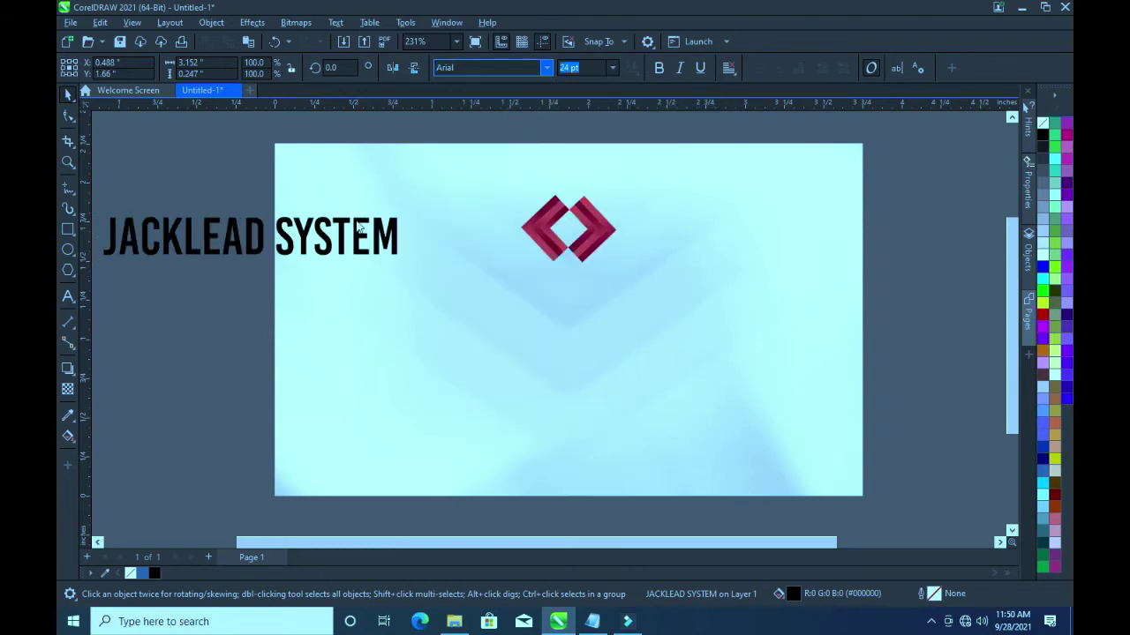
pyautogui.click(253, 241)
pyautogui.moveTo(252, 240); pyautogui.dragTo(567, 298)
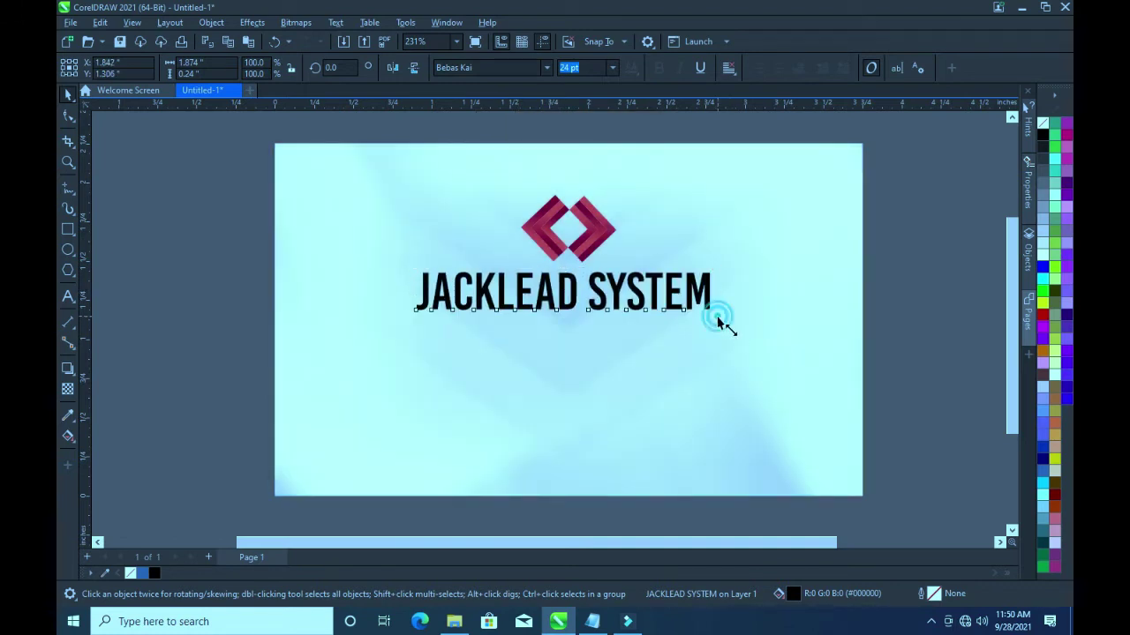
pyautogui.moveTo(717, 320); pyautogui.dragTo(701, 320)
pyautogui.scroll(-1, 646, 314)
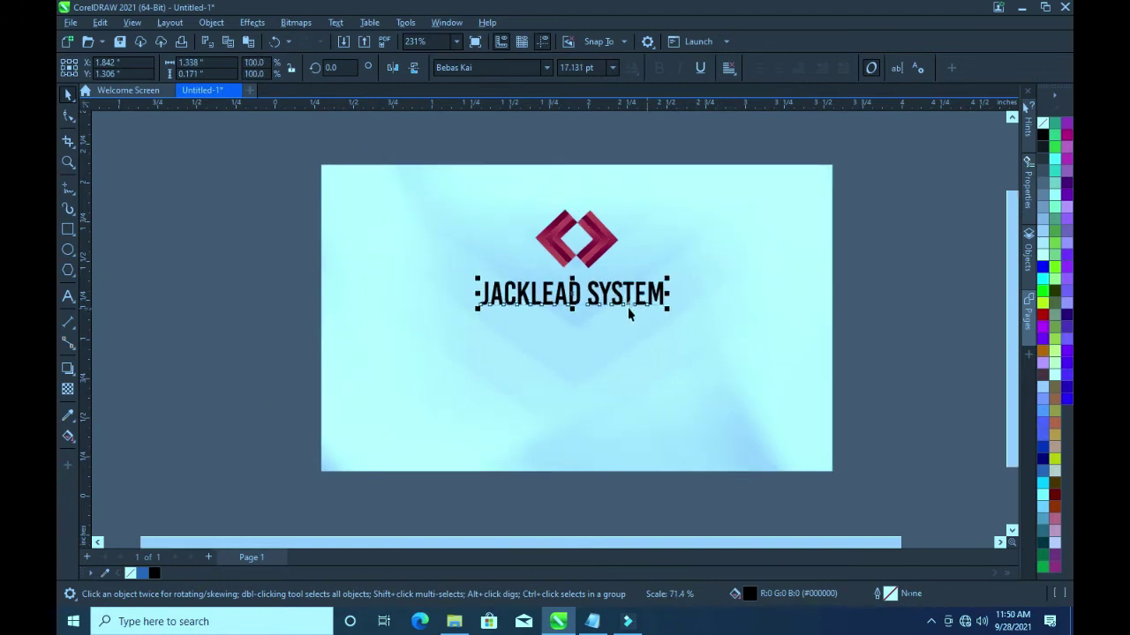
pyautogui.scroll(-2, 653, 319)
pyautogui.keyDown('shift'); pyautogui.click(684, 362); pyautogui.keyUp('shift')
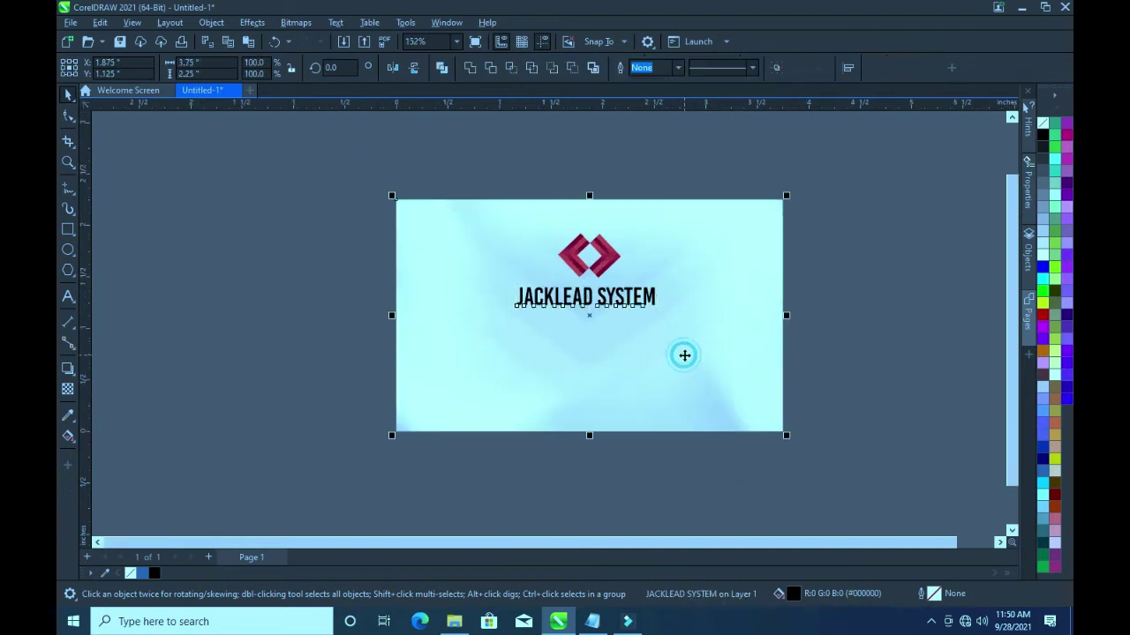
pyautogui.press('e')
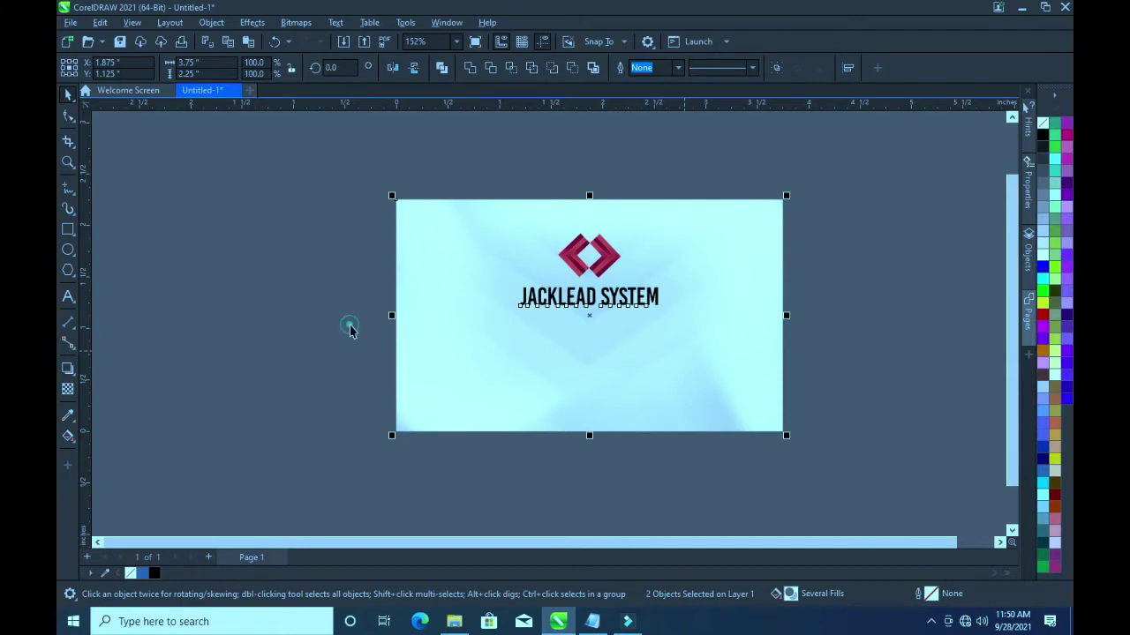
# Enlarge the JACKLEAD SYSTEM title to about 131%, giving 22.4 pt
pyautogui.click(349, 329)
pyautogui.click(612, 300)
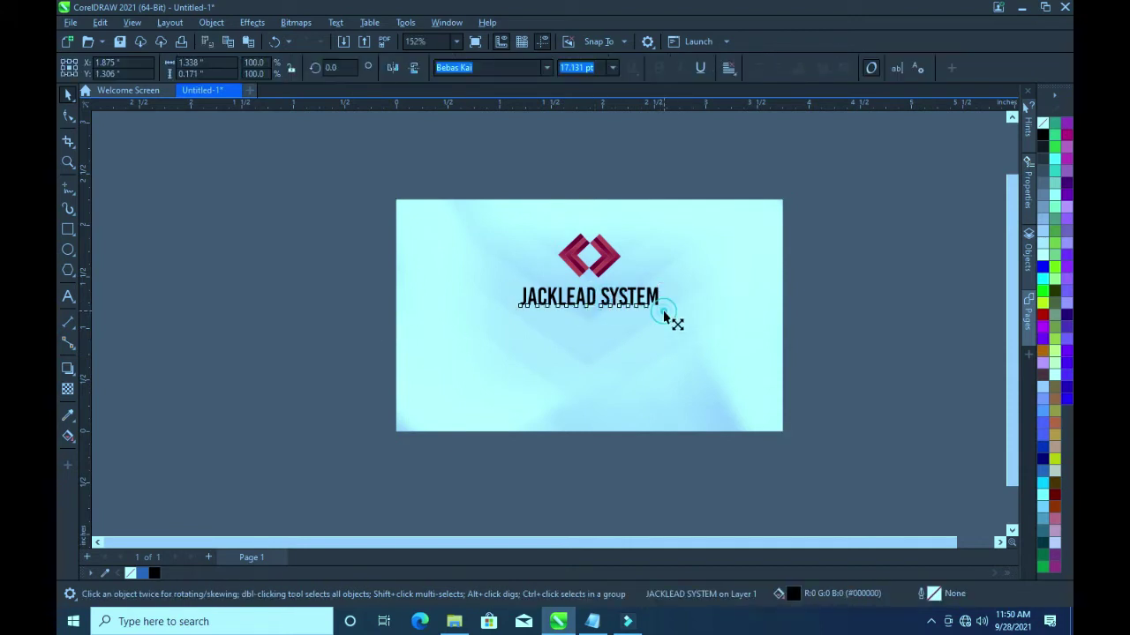
pyautogui.moveTo(664, 316); pyautogui.dragTo(686, 328)
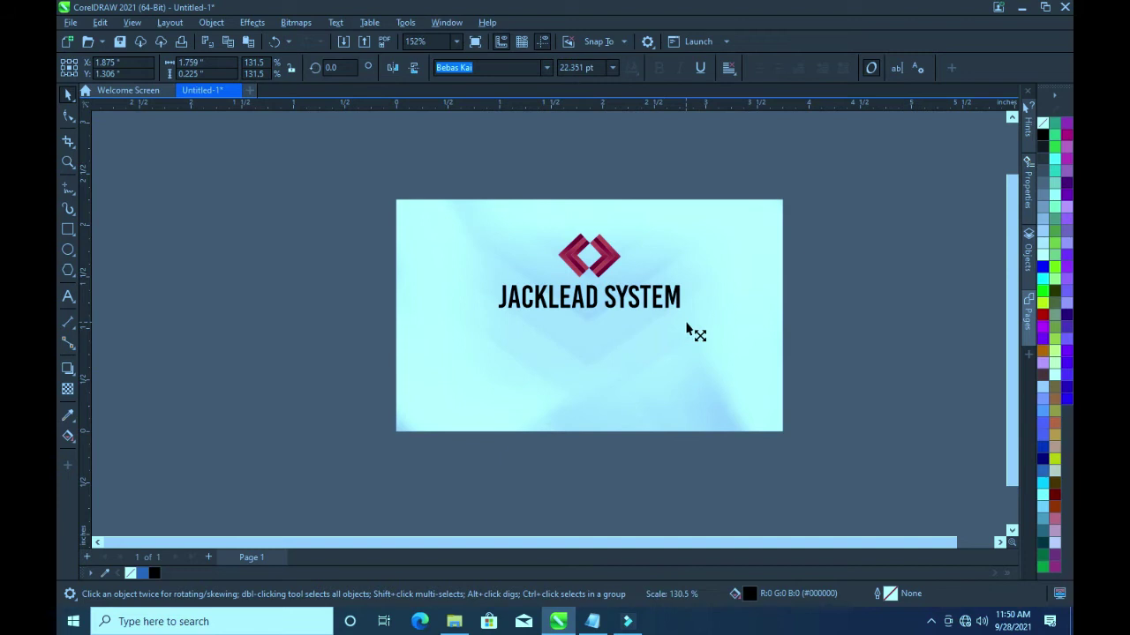
pyautogui.click(797, 310)
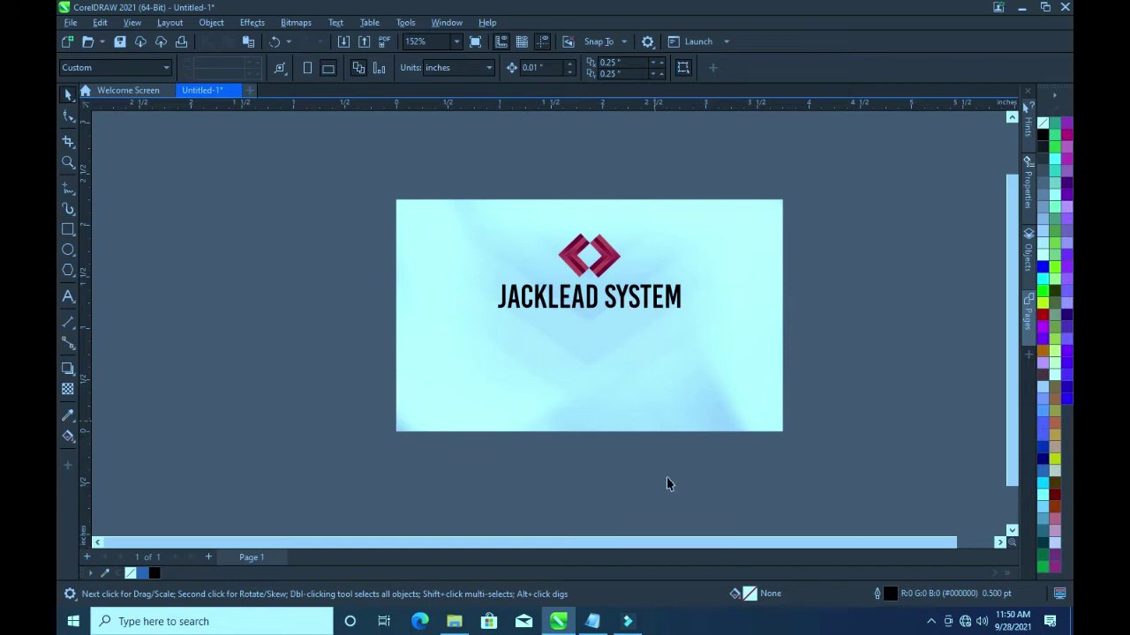
pyautogui.click(592, 621)
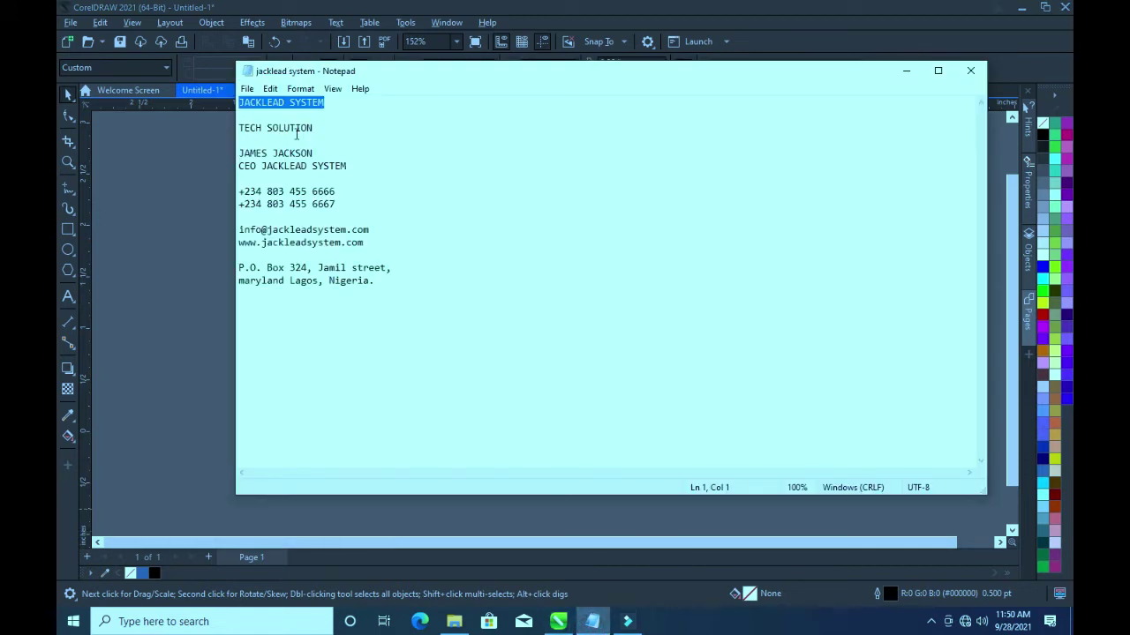
# Copy the TECH SOLUTION line from Notepad and paste it as text beside the card
pyautogui.moveTo(318, 128); pyautogui.dragTo(234, 130)
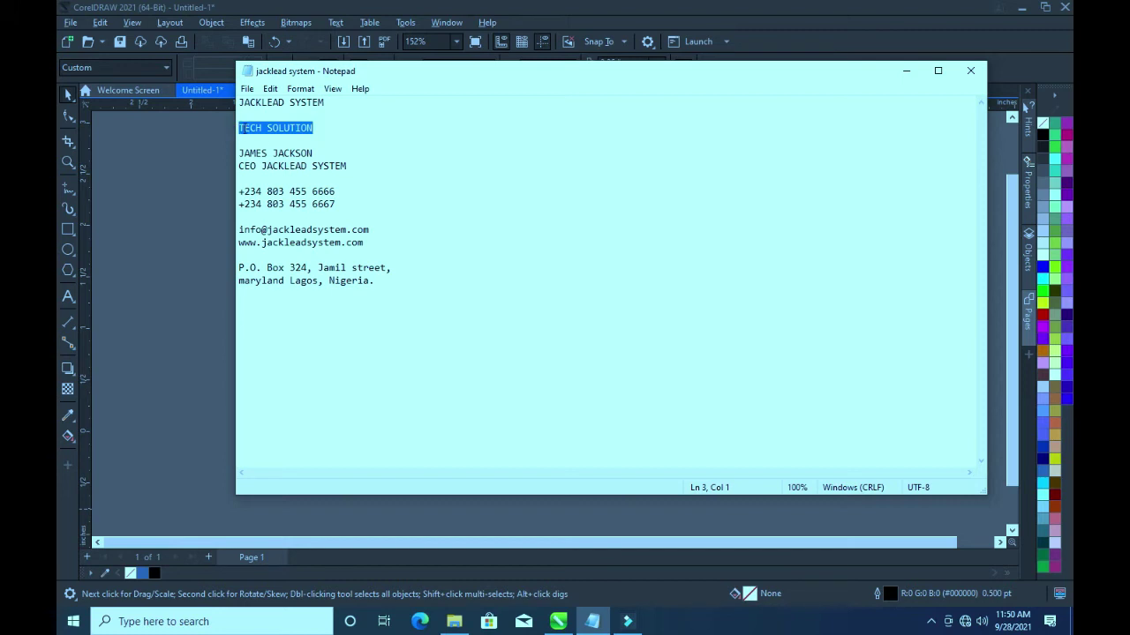
pyautogui.click(188, 214)
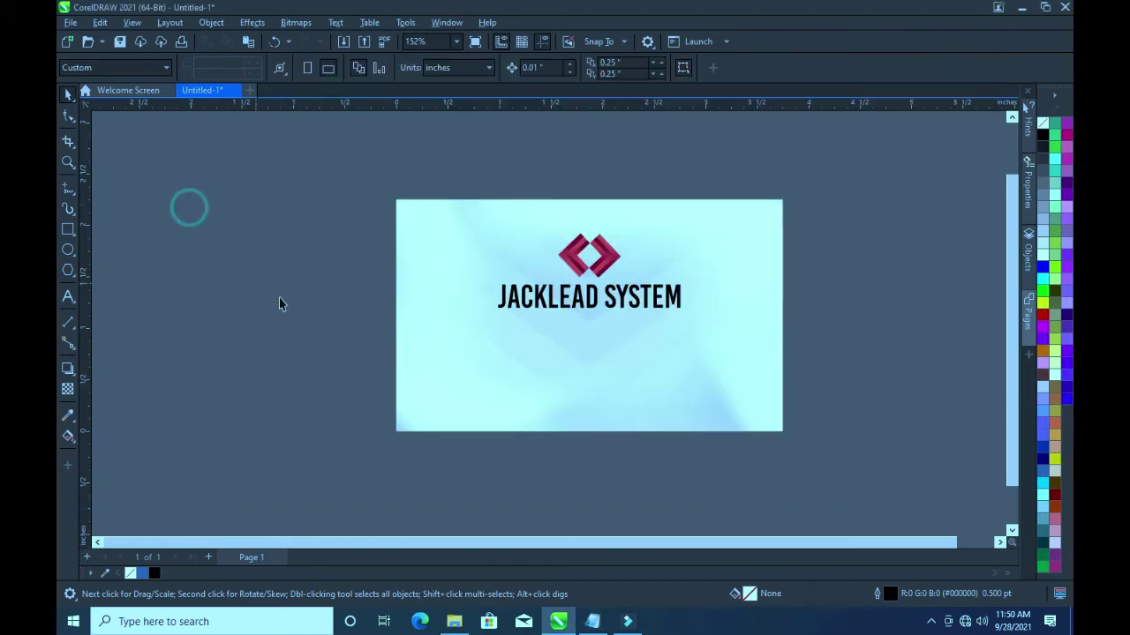
pyautogui.click(68, 296)
pyautogui.click(308, 318)
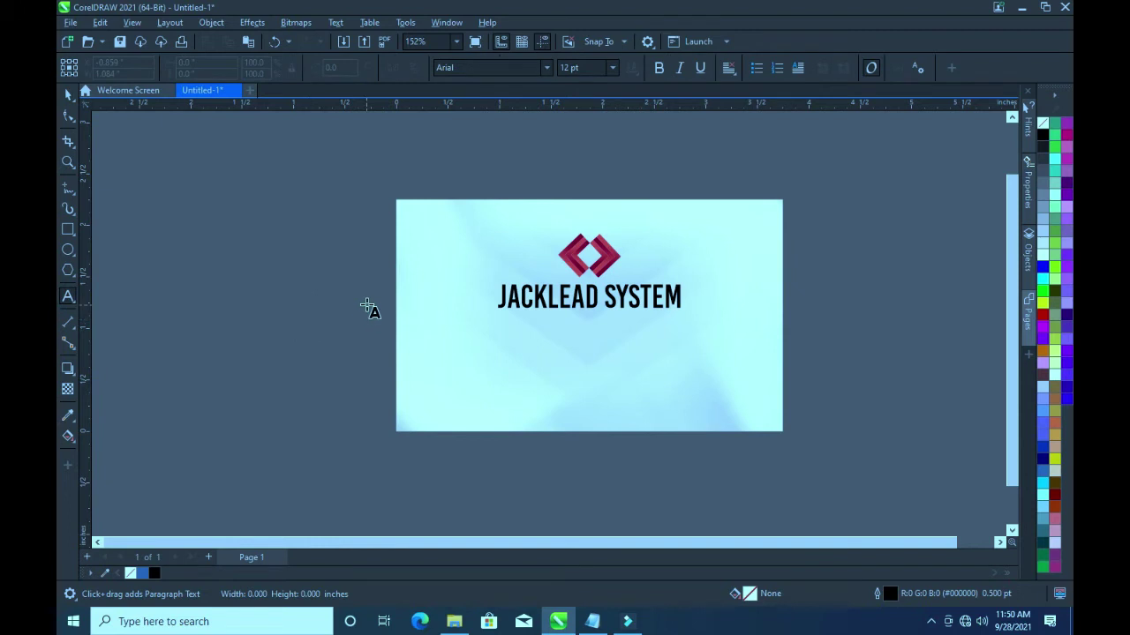
pyautogui.hotkey('ctrl', 'v')
pyautogui.press('Escape')
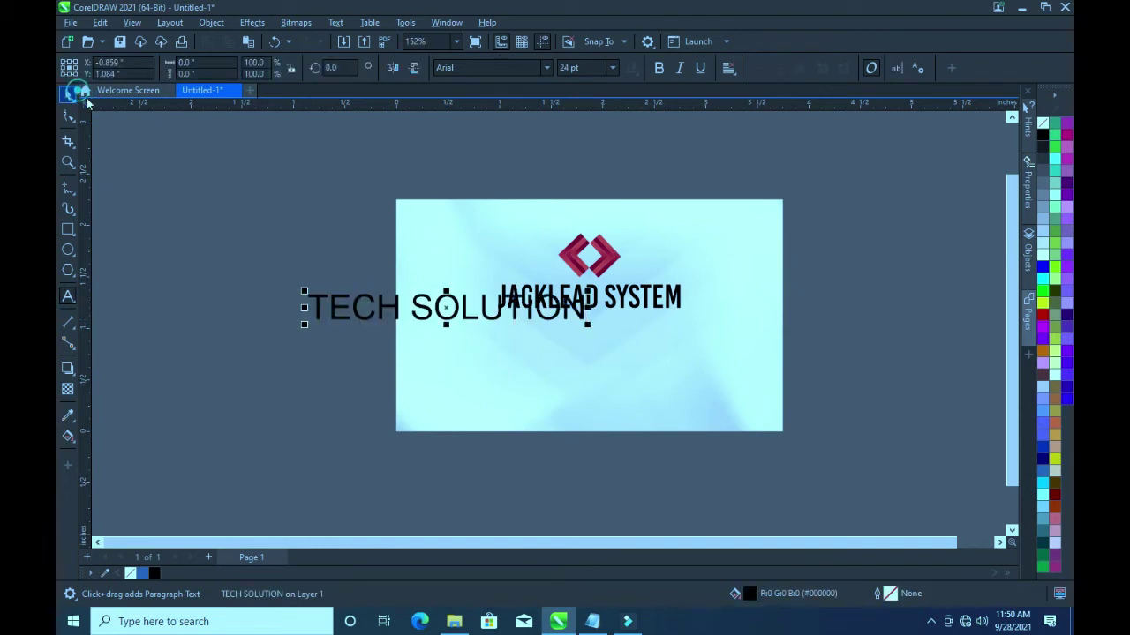
# Set the TECH SOLUTION text in Arrus BT Bold
pyautogui.click(547, 68)
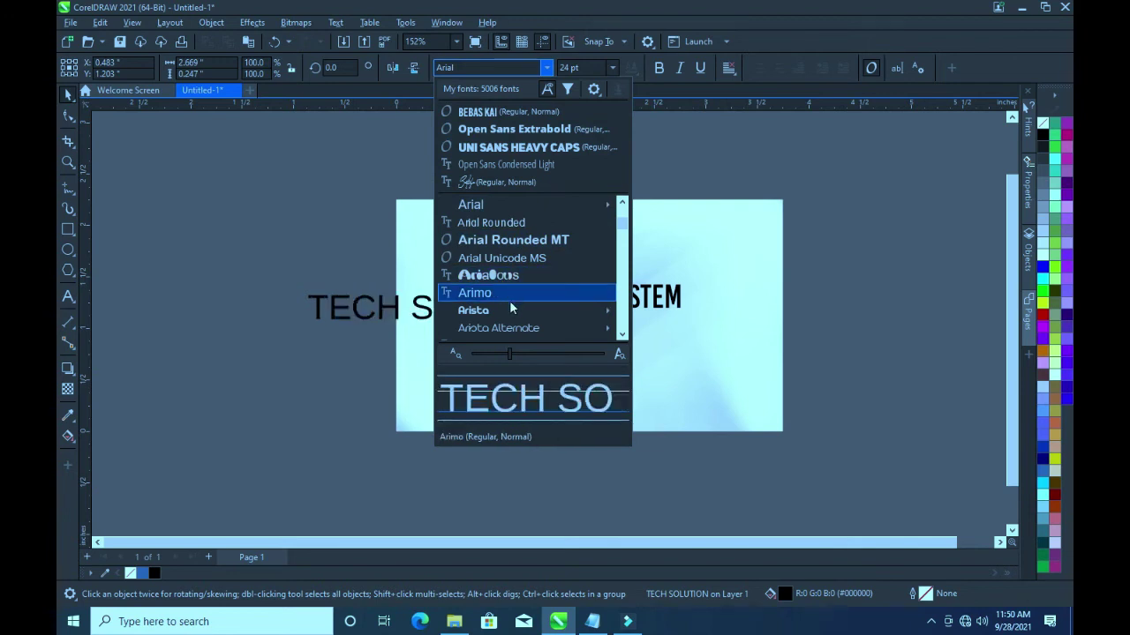
pyautogui.scroll(-1, 511, 296)
pyautogui.scroll(-2, 511, 299)
pyautogui.scroll(-1, 512, 299)
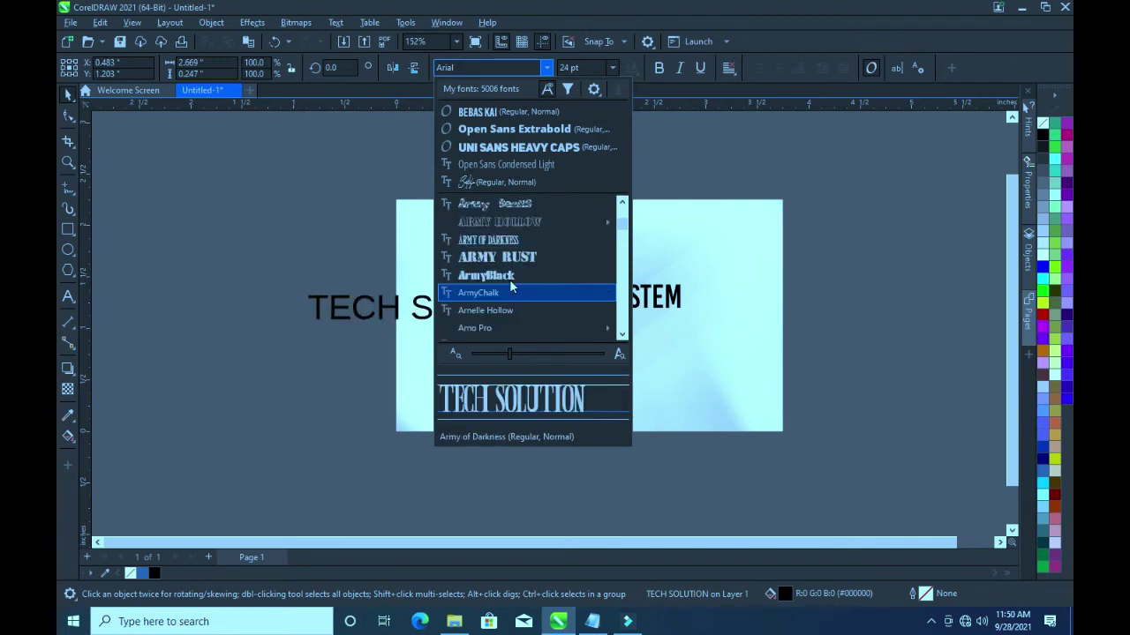
pyautogui.scroll(-1, 511, 287)
pyautogui.scroll(-2, 509, 275)
pyautogui.scroll(-2, 509, 261)
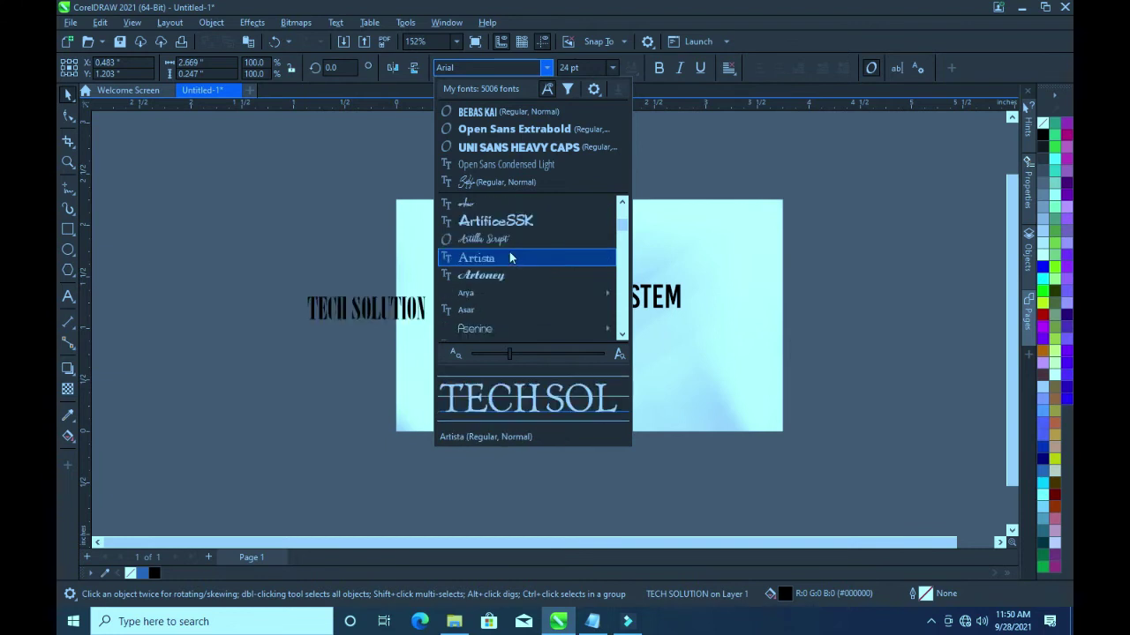
pyautogui.scroll(1, 512, 239)
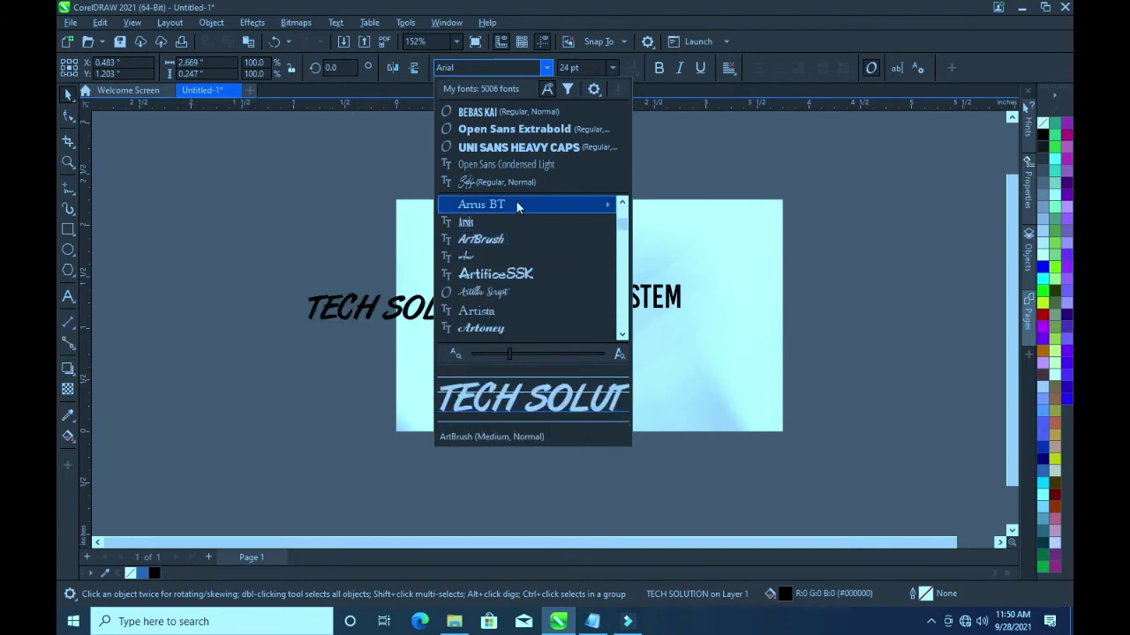
pyautogui.moveTo(526, 204)
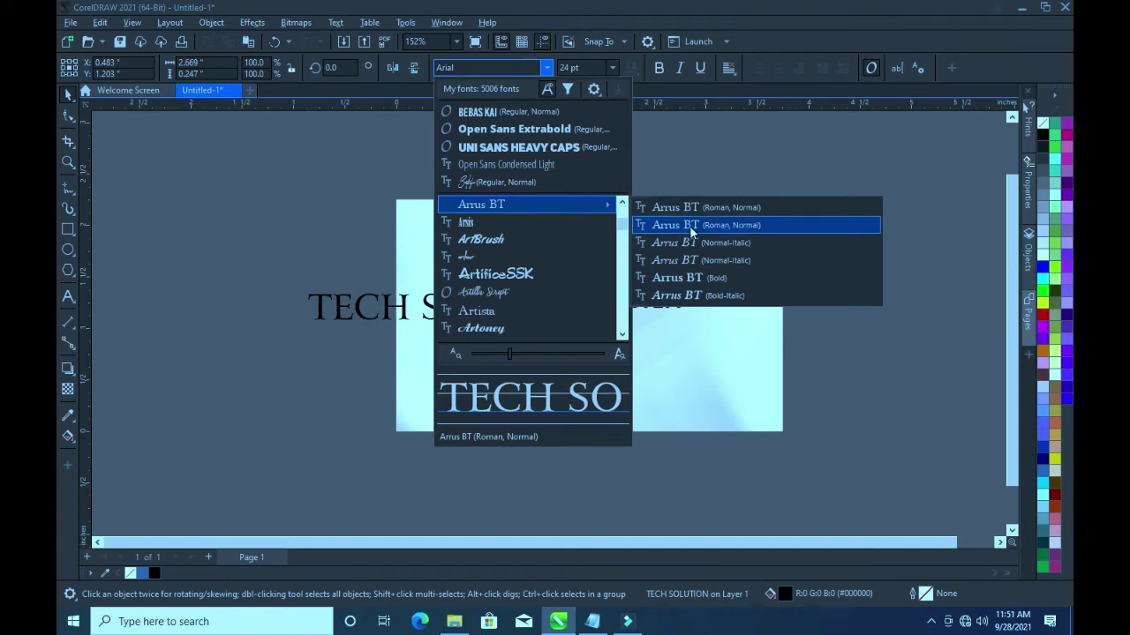
pyautogui.click(692, 278)
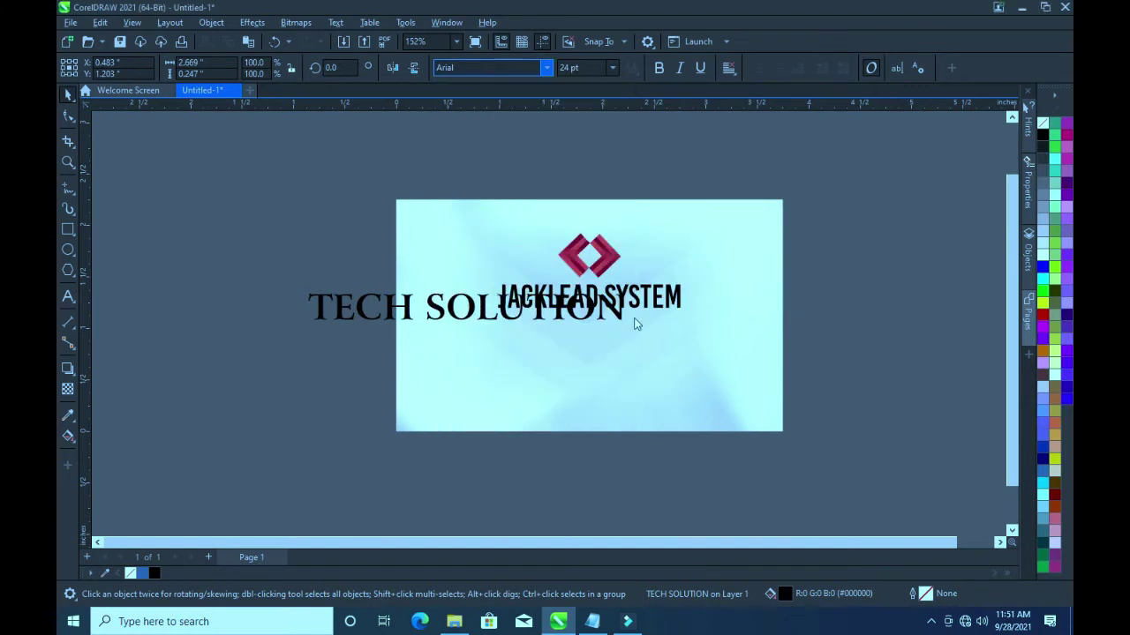
# Scale TECH SOLUTION down to about 9.3 pt and centre it under JACKLEAD SYSTEM
pyautogui.moveTo(539, 322); pyautogui.dragTo(529, 305)
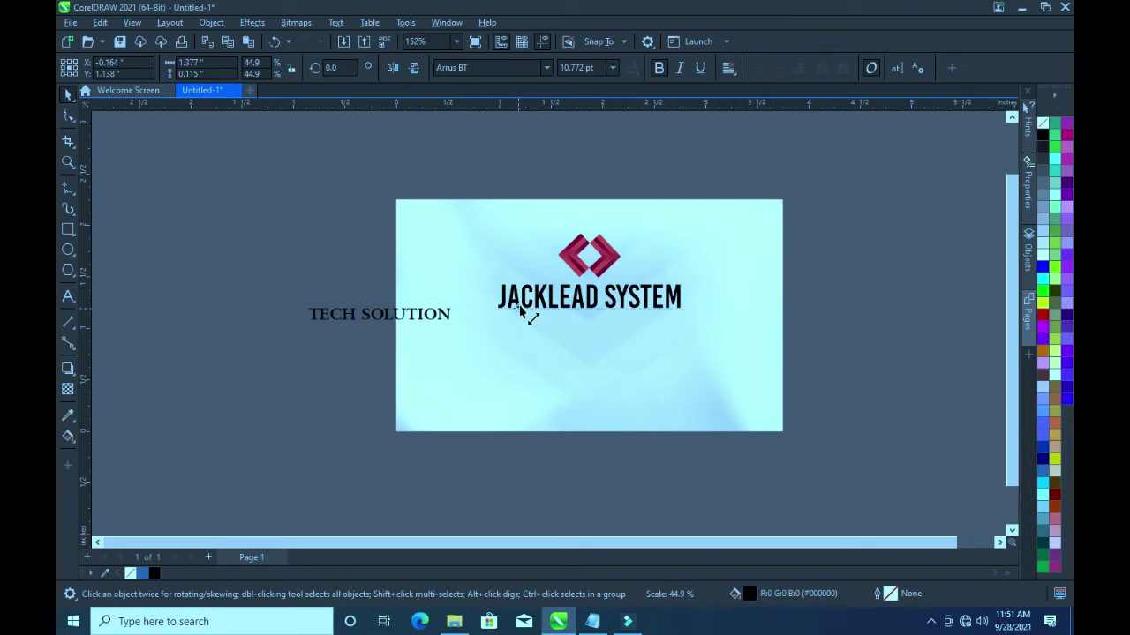
pyautogui.moveTo(530, 316)
pyautogui.mouseDown()
pyautogui.moveTo(354, 338)
pyautogui.moveTo(404, 355)
pyautogui.mouseUp()
pyautogui.moveTo(345, 321)
pyautogui.mouseDown()
pyautogui.moveTo(590, 322)
pyautogui.moveTo(658, 342)
pyautogui.mouseUp()
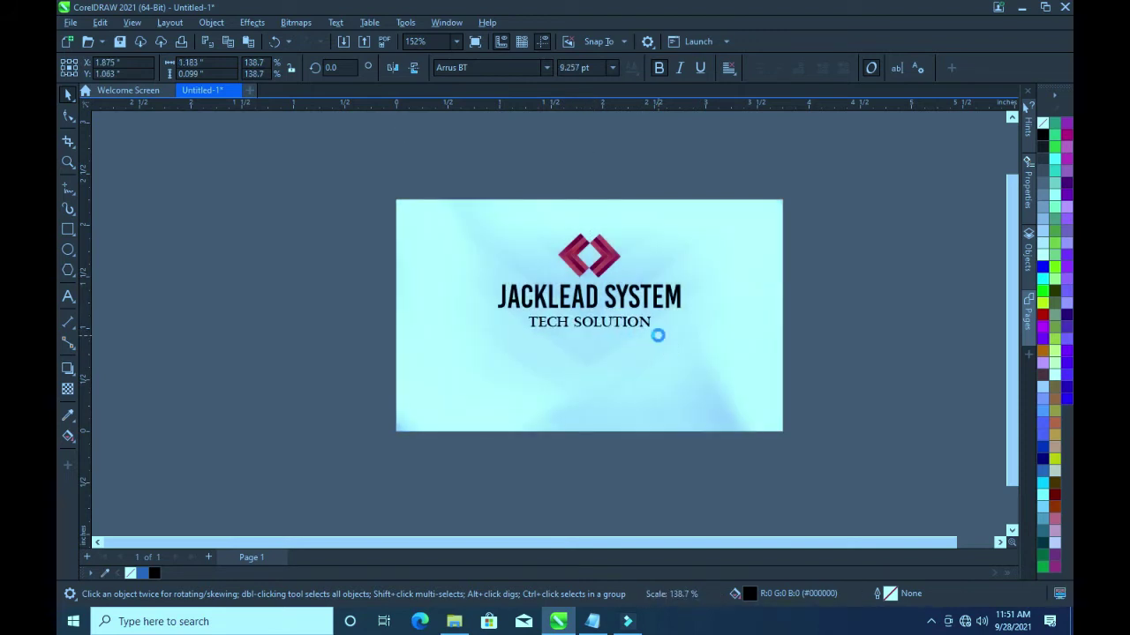
pyautogui.click(343, 320)
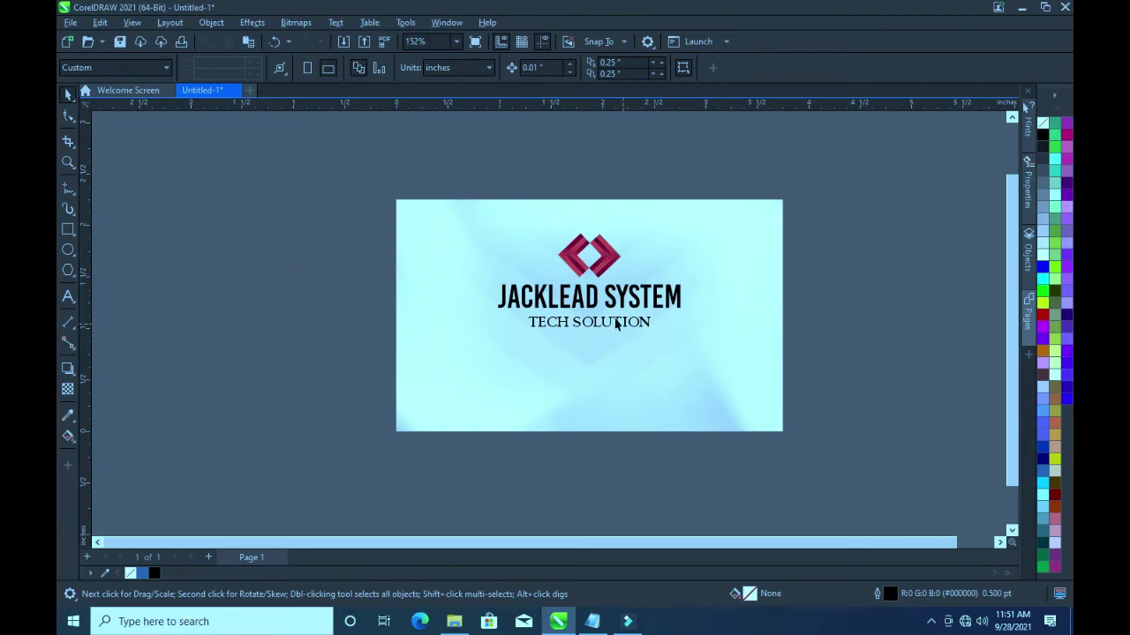
# Import BARCODE (1) from the DOC > Joe background > Barcode folder
pyautogui.click(344, 44)
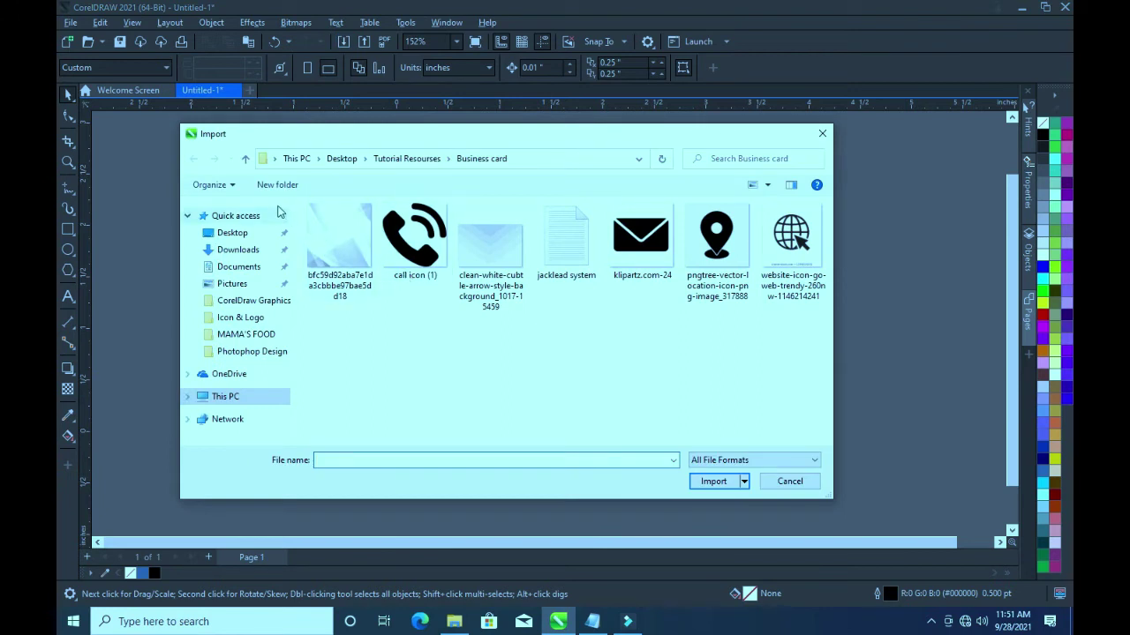
pyautogui.click(245, 159)
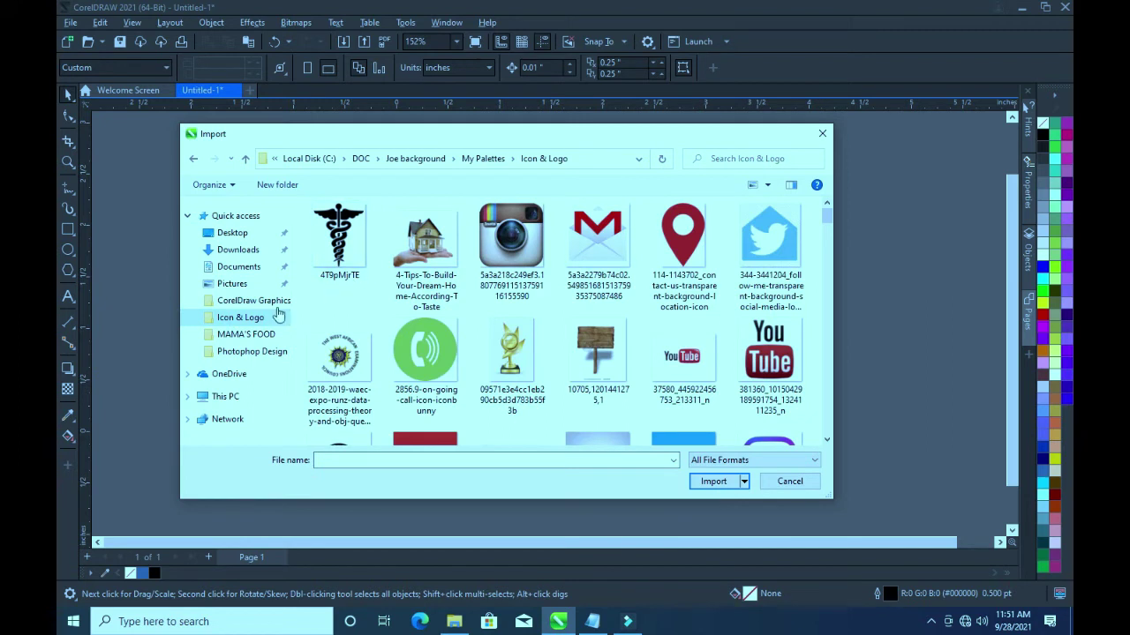
pyautogui.click(251, 352)
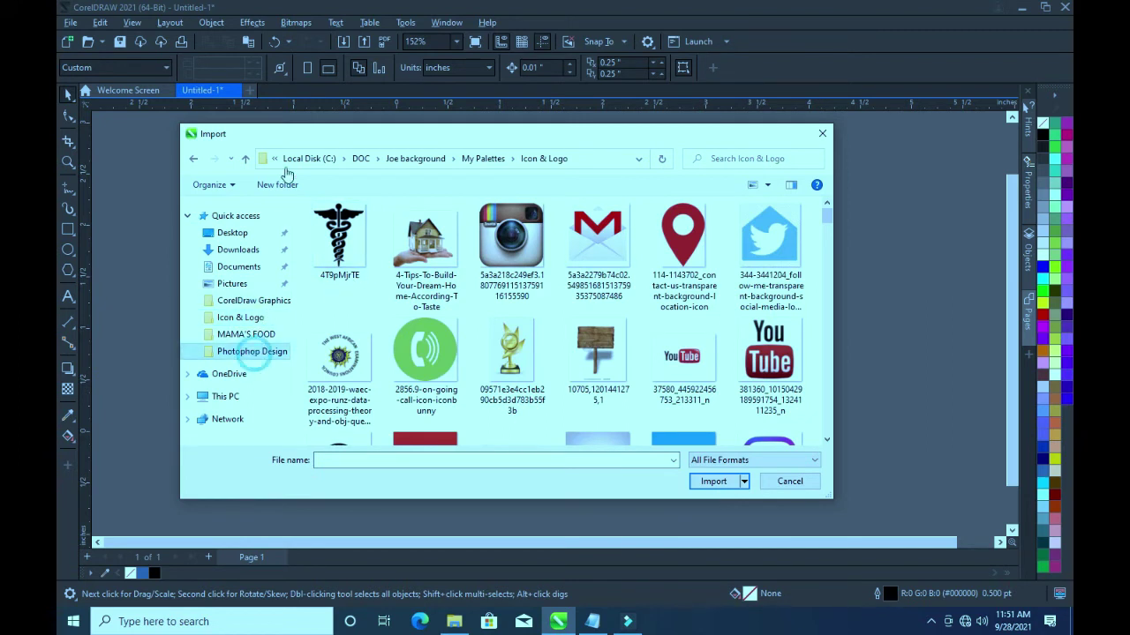
pyautogui.click(245, 160)
pyautogui.click(245, 160)
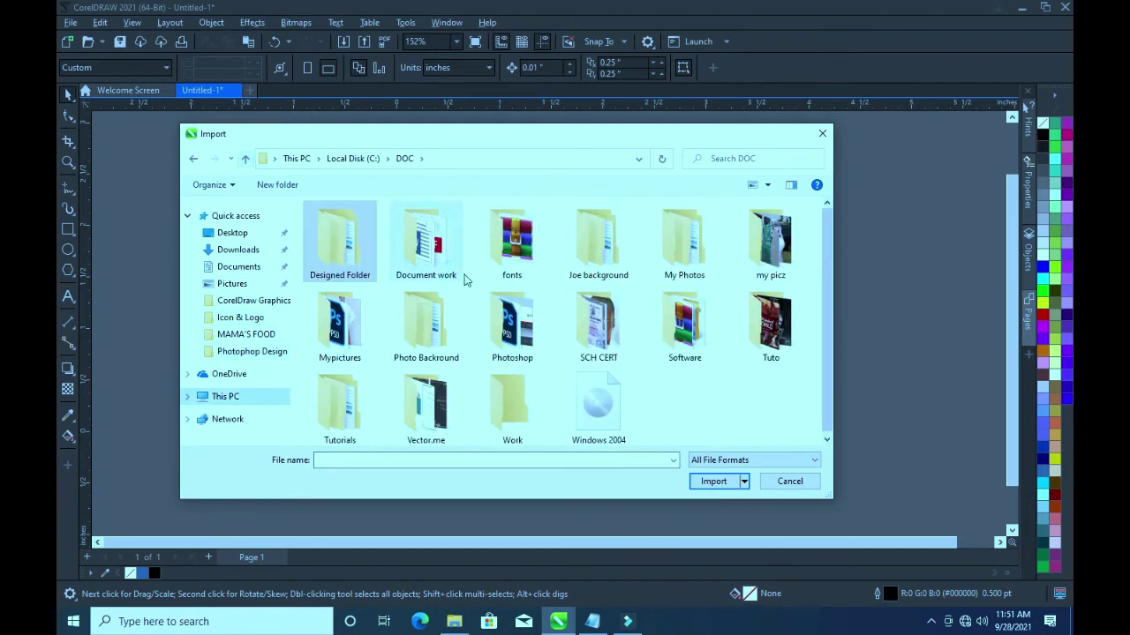
pyautogui.doubleClick(599, 236)
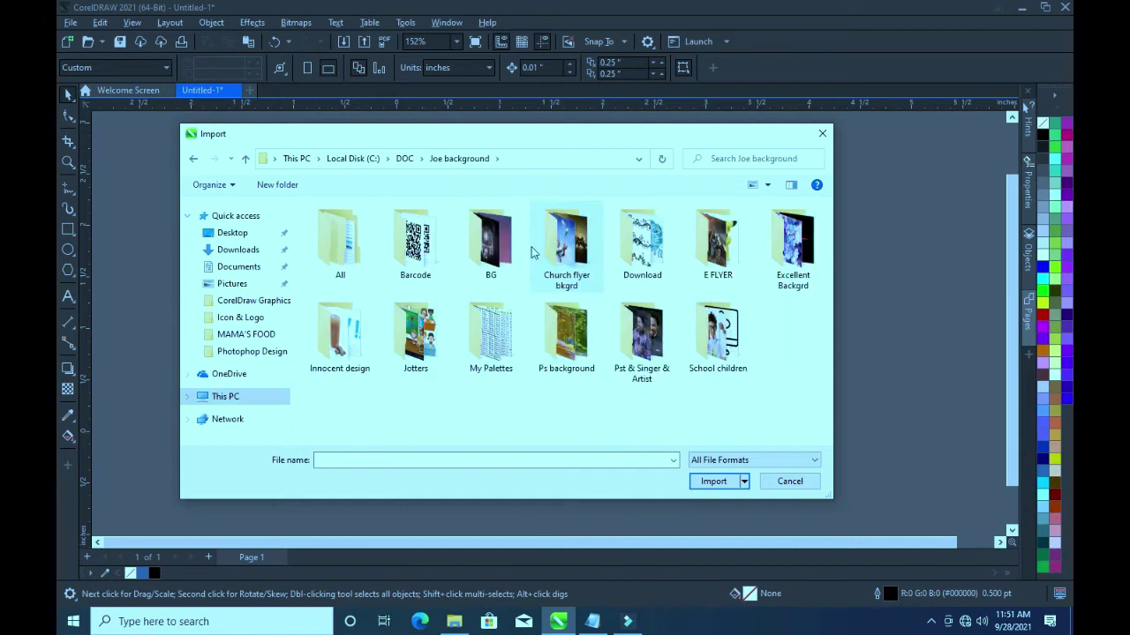
pyautogui.doubleClick(428, 247)
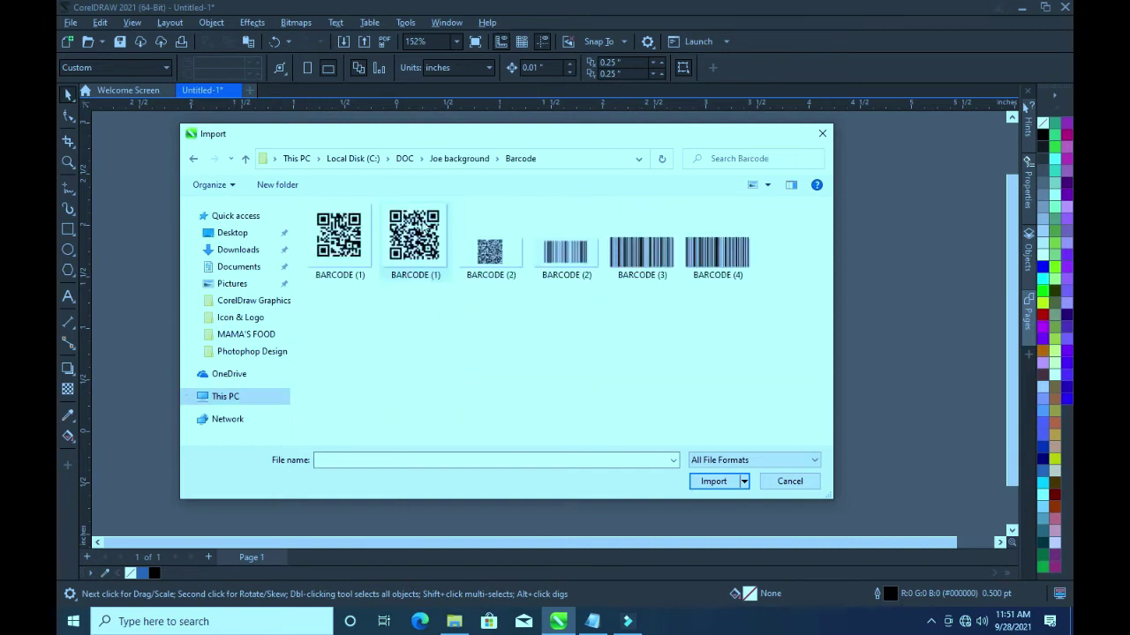
pyautogui.click(340, 239)
pyautogui.click(713, 481)
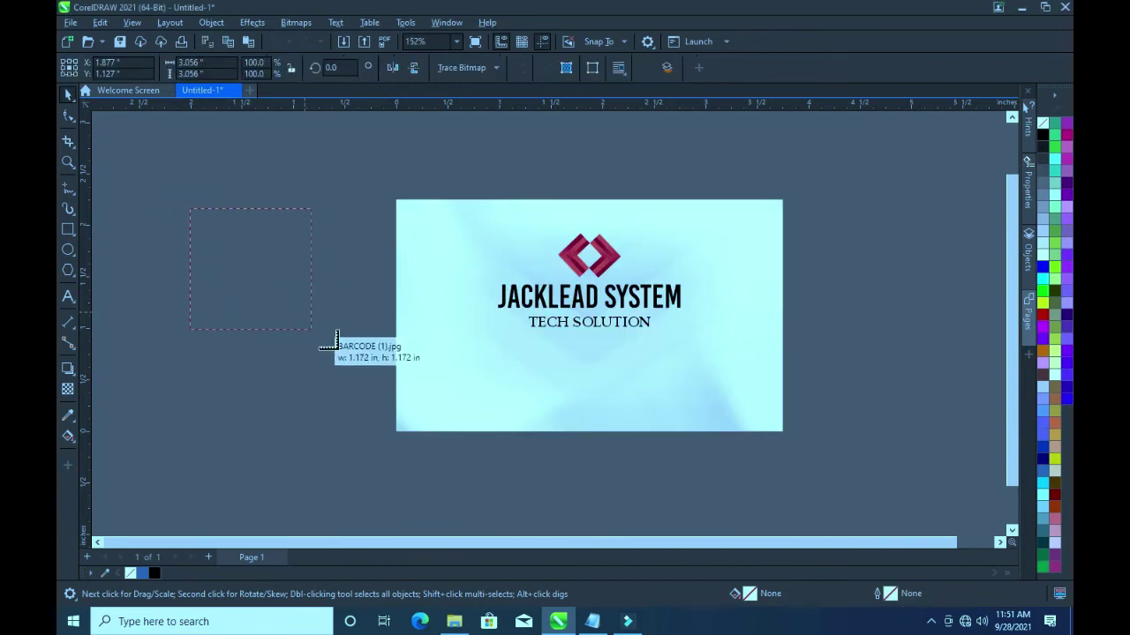
# Place the imported QR code image to the left of the card
pyautogui.moveTo(185, 203); pyautogui.dragTo(315, 333)
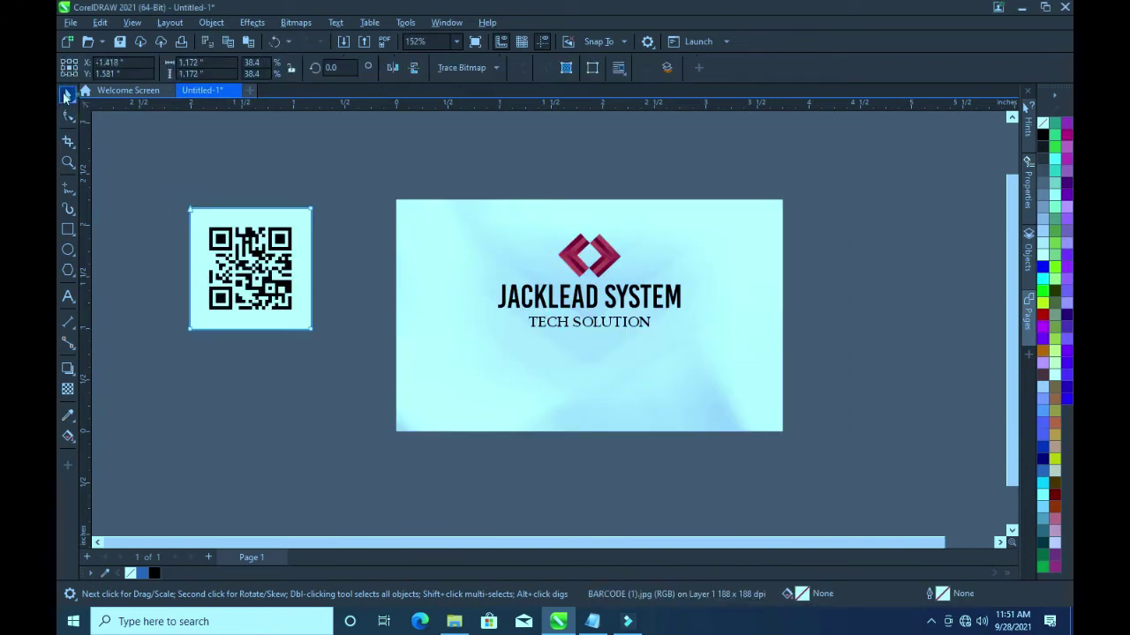
pyautogui.click(316, 201)
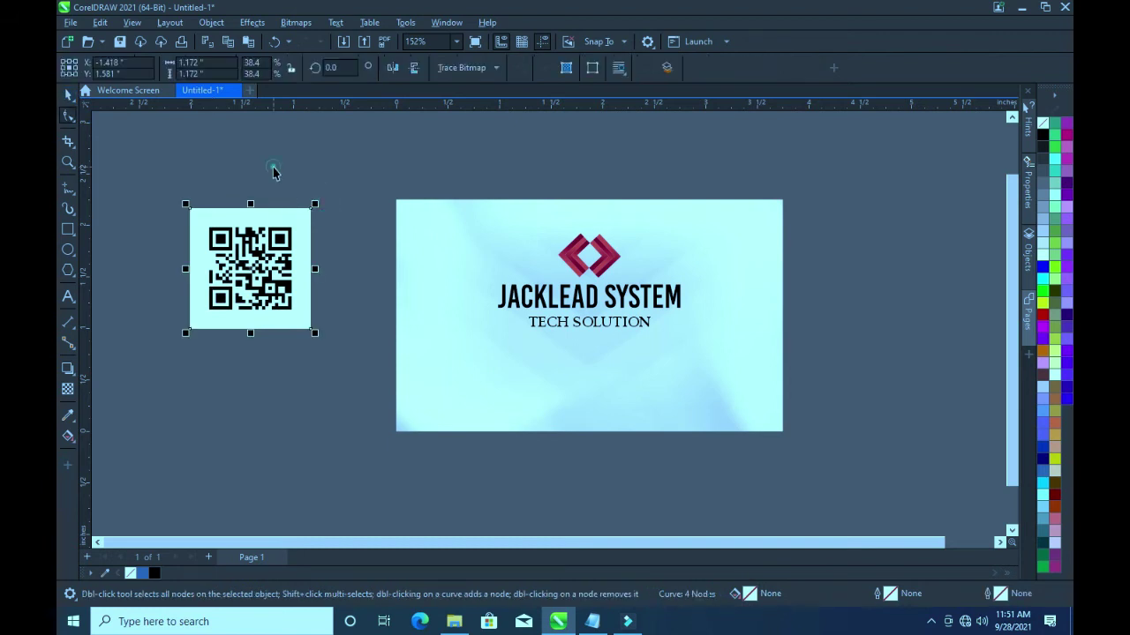
pyautogui.click(143, 244)
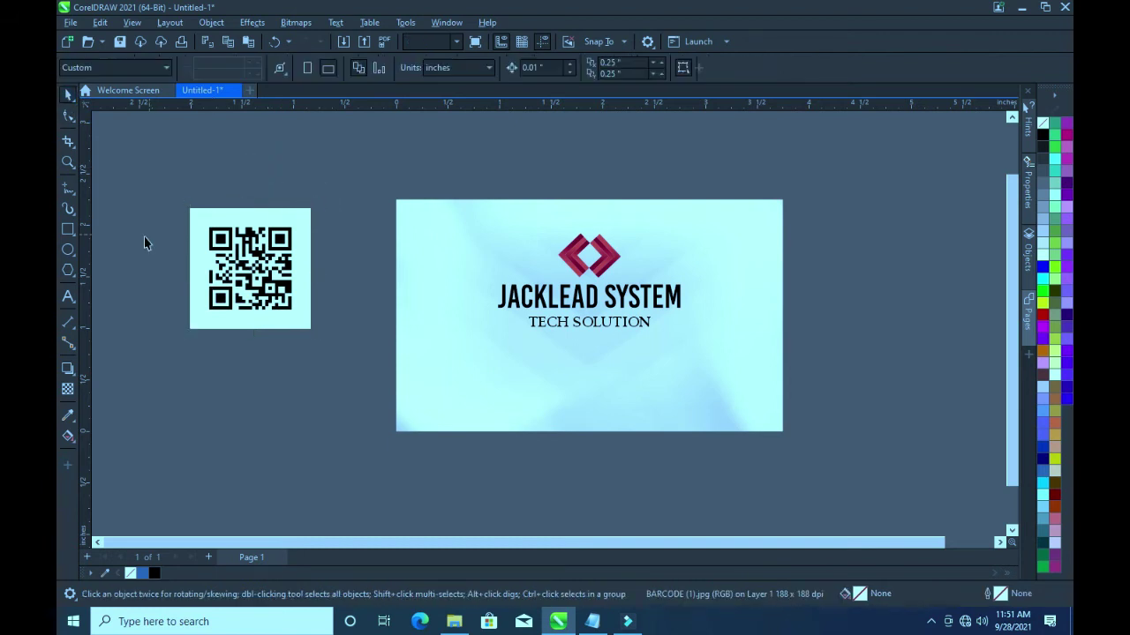
# Frame the QR code with a 0.88-inch square border with a 2.0 pt outline
pyautogui.click(68, 229)
pyautogui.scroll(2, 203, 224)
pyautogui.scroll(2, 205, 227)
pyautogui.moveTo(205, 227); pyautogui.dragTo(386, 408)
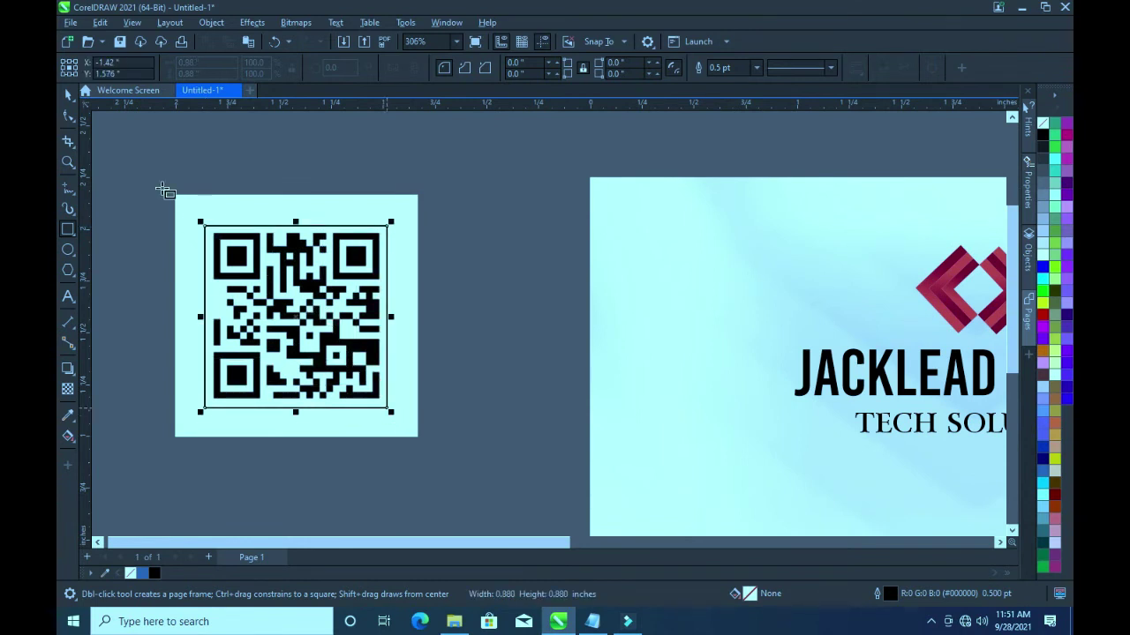
pyautogui.click(68, 93)
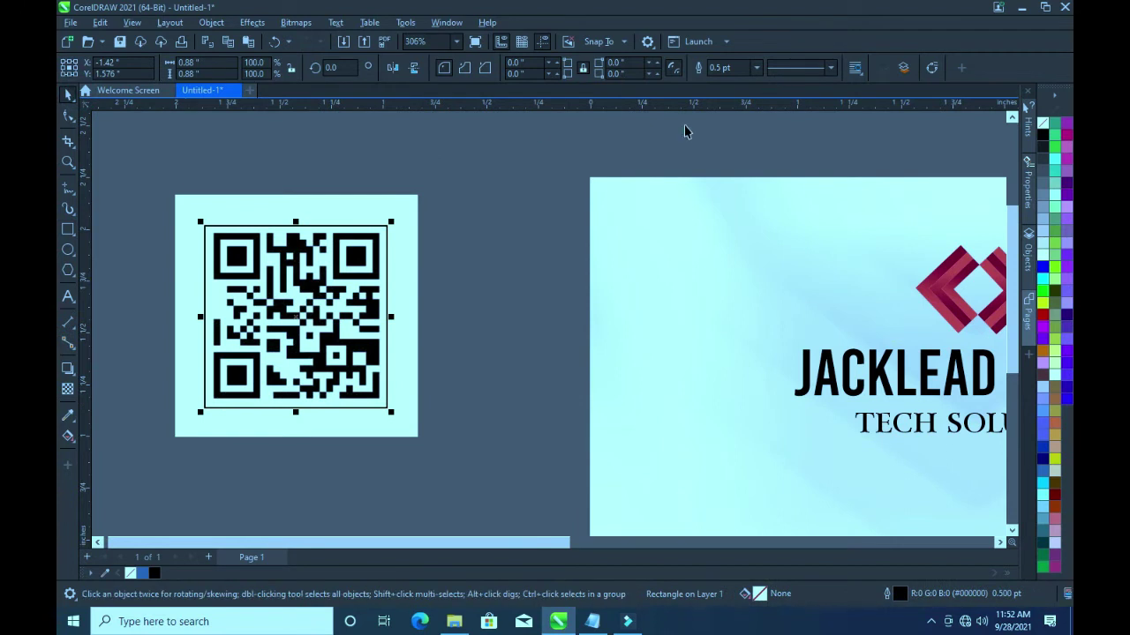
pyautogui.click(757, 67)
pyautogui.click(731, 148)
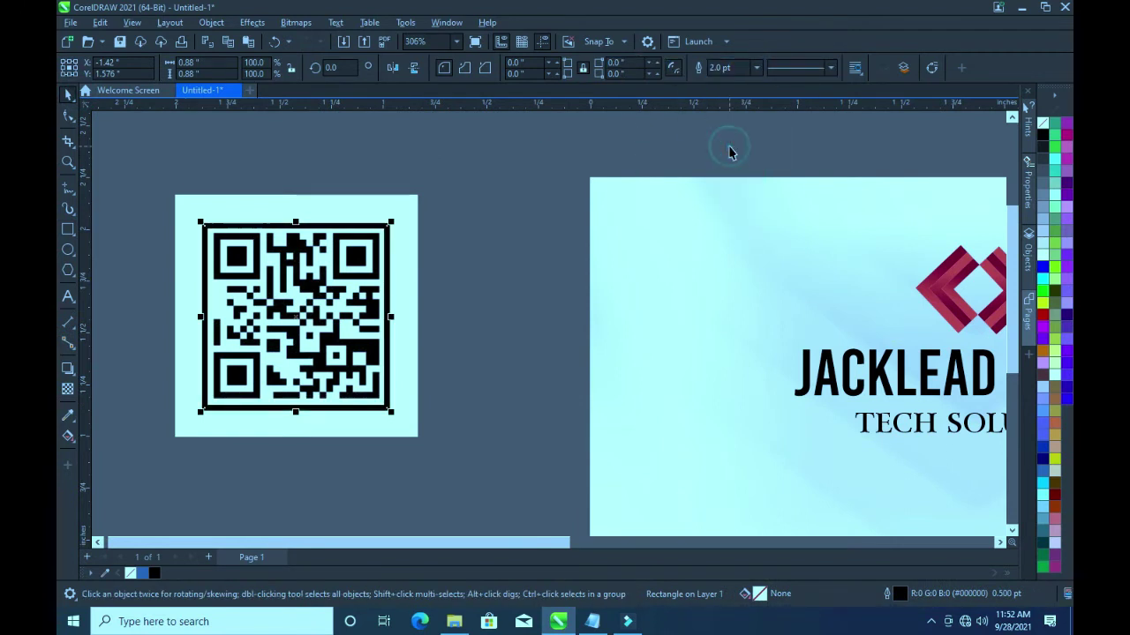
pyautogui.click(499, 229)
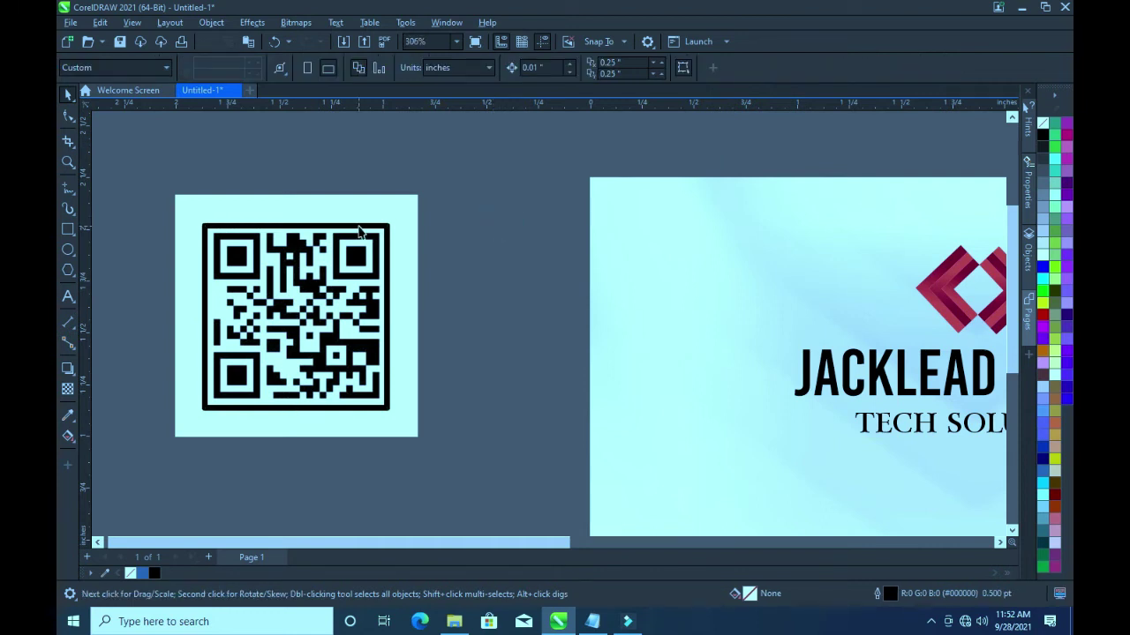
# Draw a small square over the QR code's top-left corner marker
pyautogui.click(360, 226)
pyautogui.click(443, 208)
pyautogui.click(68, 229)
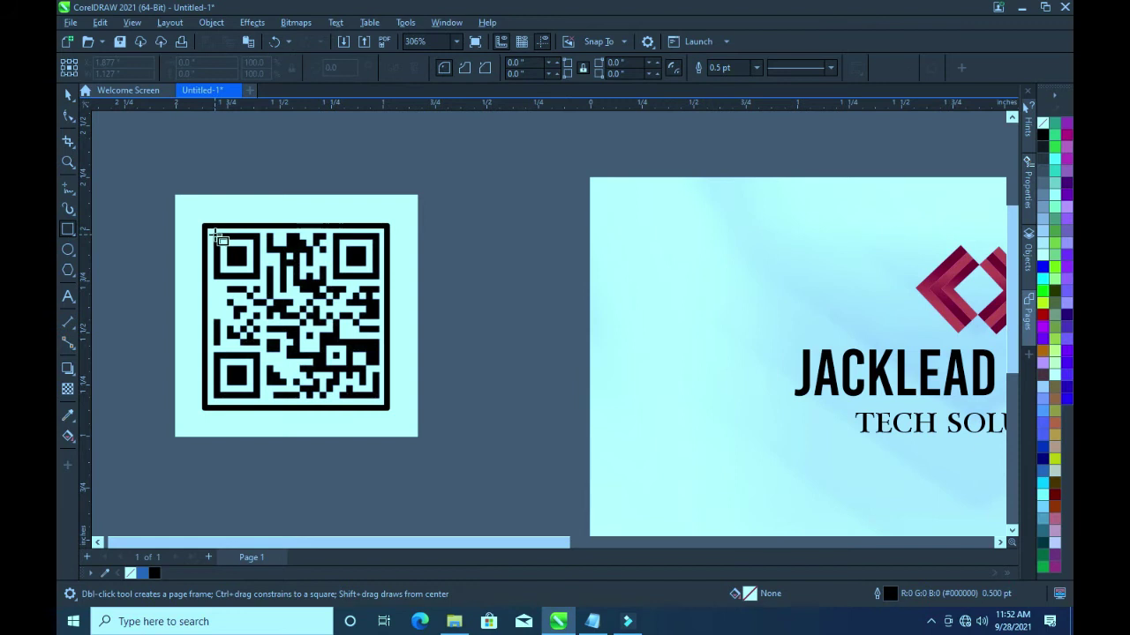
pyautogui.moveTo(212, 234); pyautogui.dragTo(263, 277)
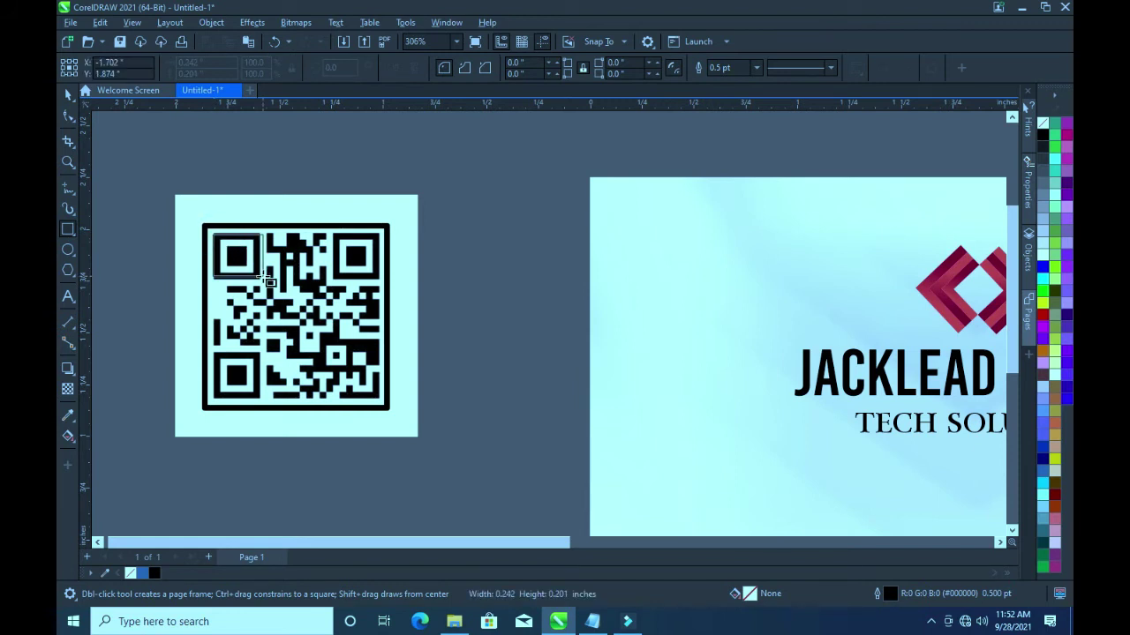
pyautogui.moveTo(262, 280); pyautogui.dragTo(259, 275)
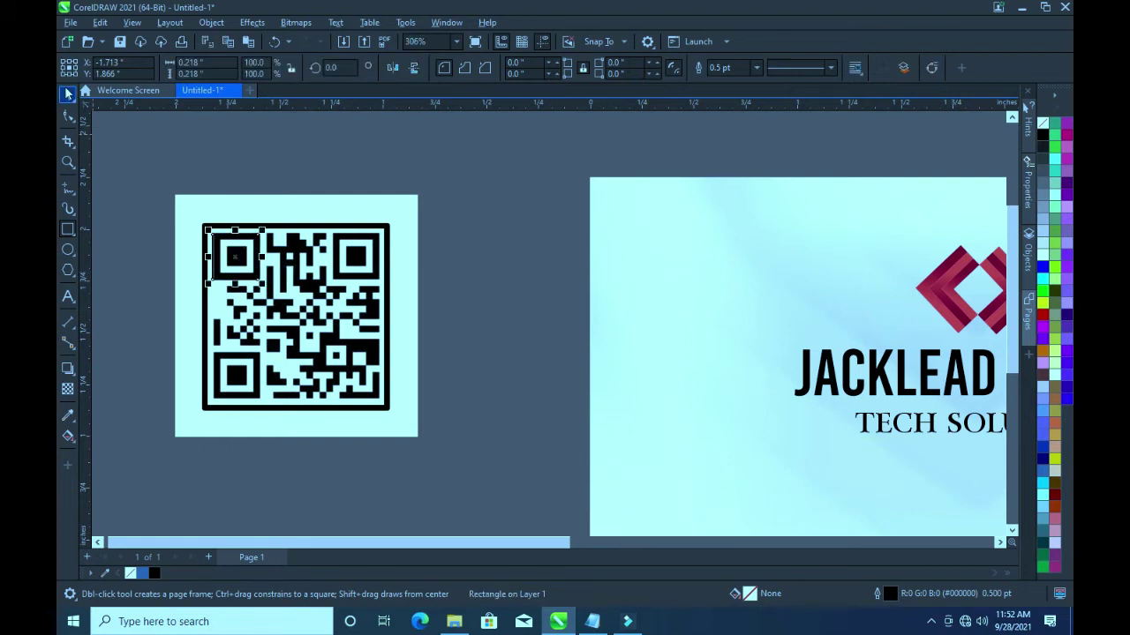
pyautogui.click(68, 115)
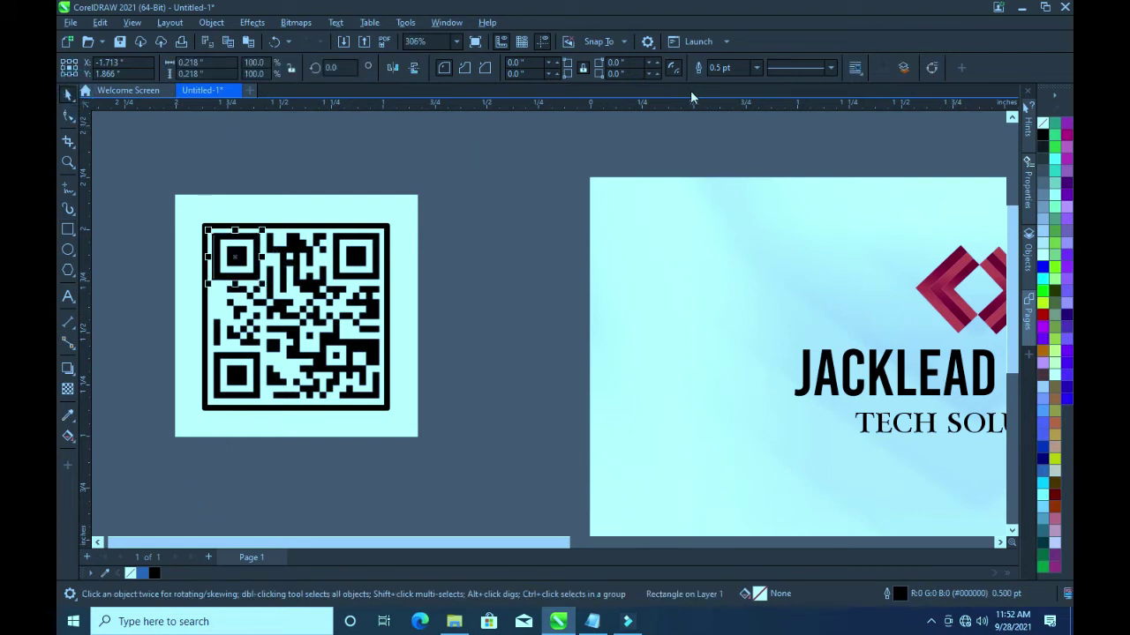
# Give the corner square a 1.0 pt red outline
pyautogui.click(756, 68)
pyautogui.click(725, 132)
pyautogui.write('1.5')
pyautogui.press('Return')
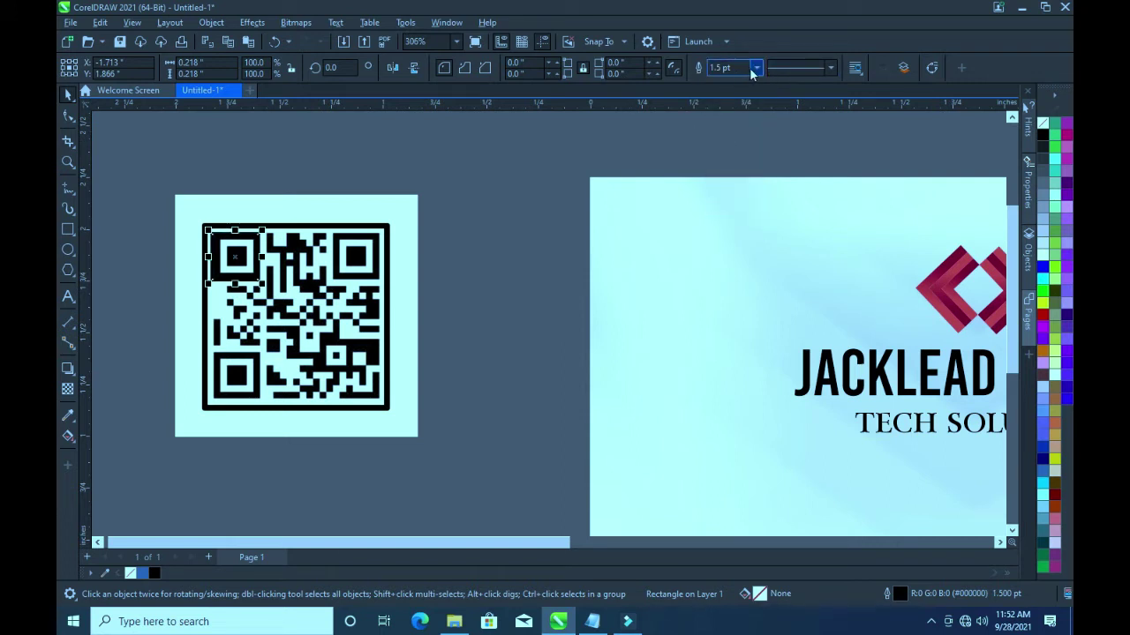
pyautogui.click(757, 68)
pyautogui.click(722, 125)
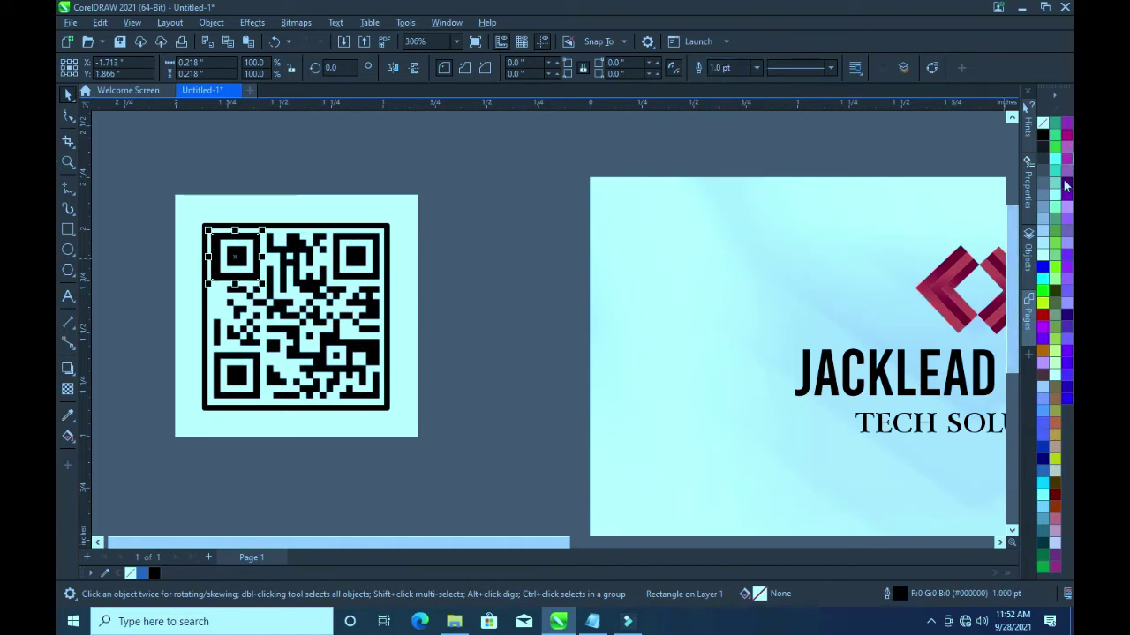
pyautogui.rightClick(1042, 316)
pyautogui.click(470, 327)
pyautogui.scroll(2, 231, 254)
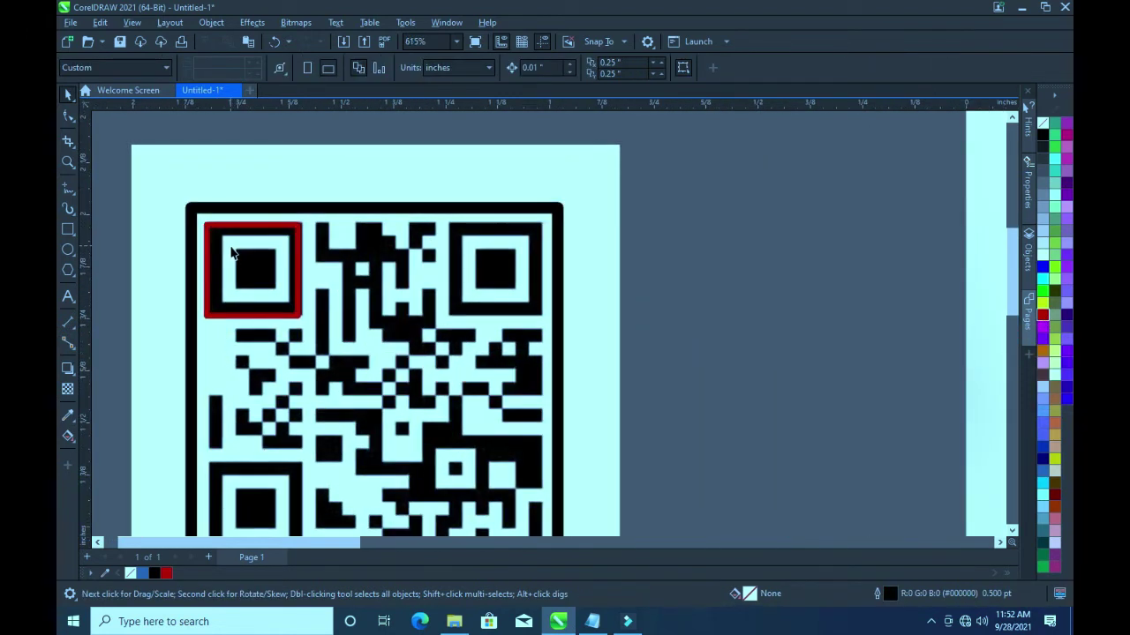
# Thicken the red corner frame to 2.0 pt and shrink it to 0.19 inches around the marker
pyautogui.click(212, 291)
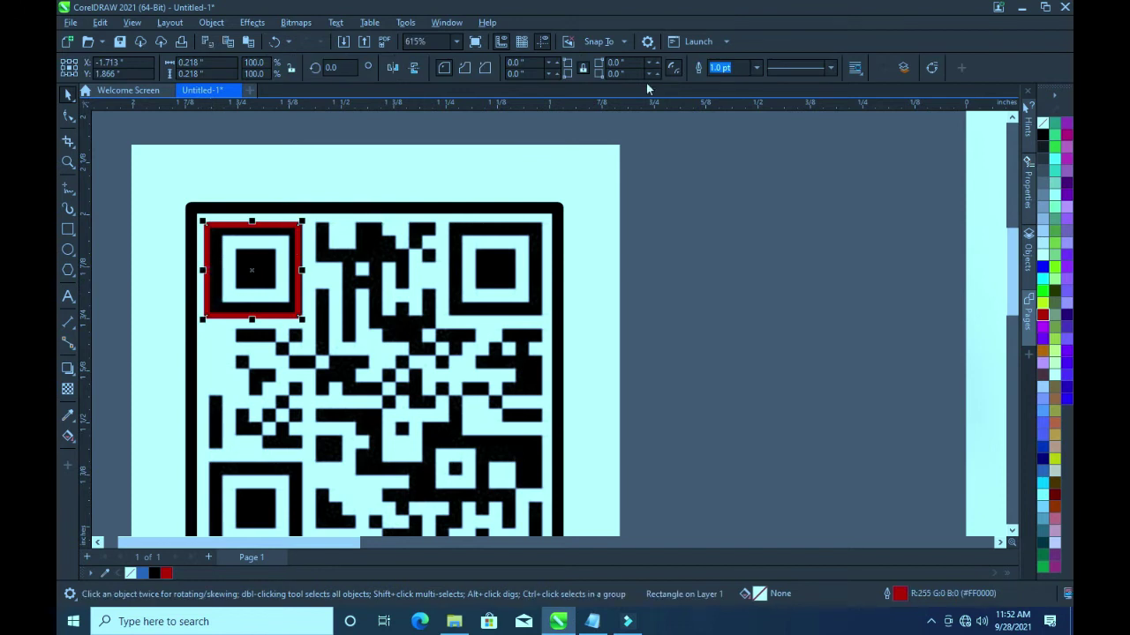
pyautogui.click(757, 68)
pyautogui.click(719, 146)
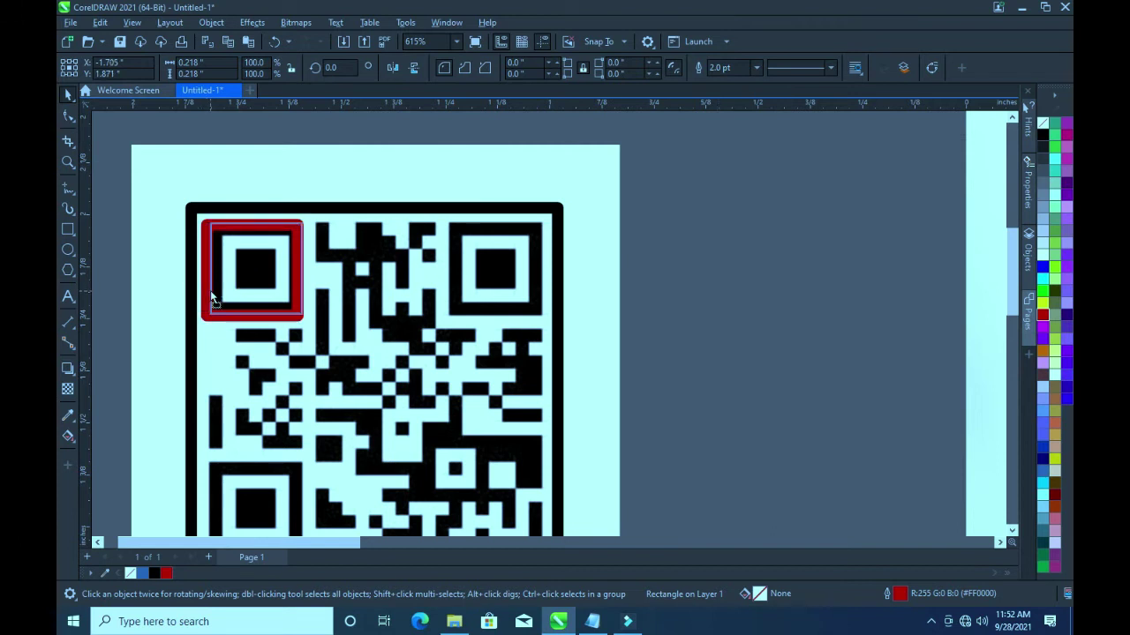
pyautogui.moveTo(210, 290); pyautogui.dragTo(214, 288)
pyautogui.moveTo(308, 323); pyautogui.dragTo(300, 310)
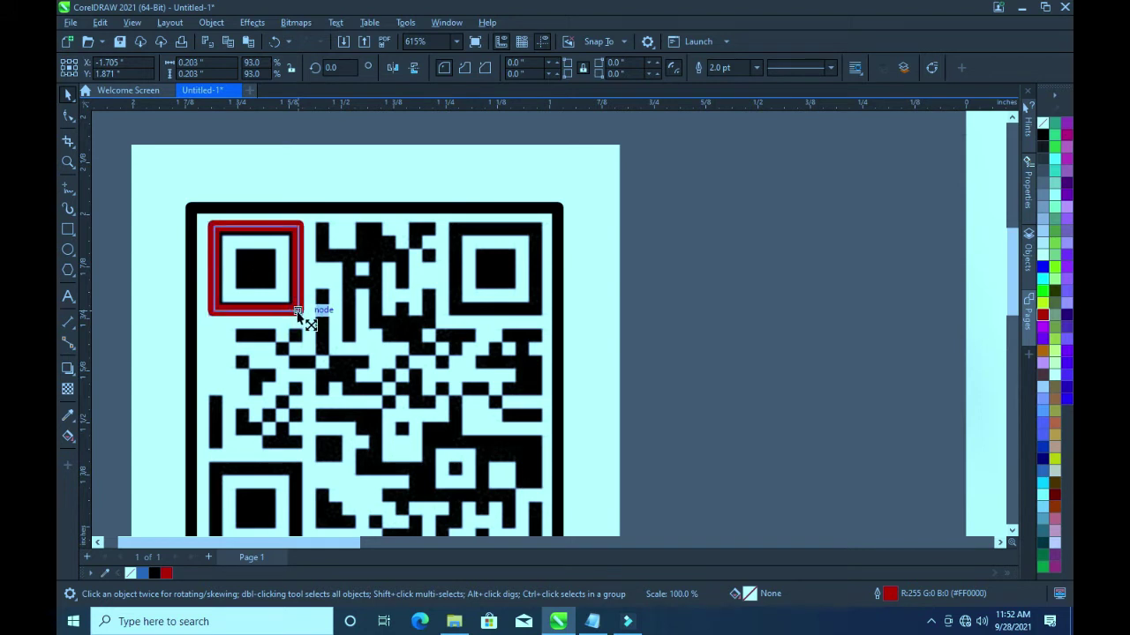
pyautogui.moveTo(301, 315); pyautogui.dragTo(301, 316)
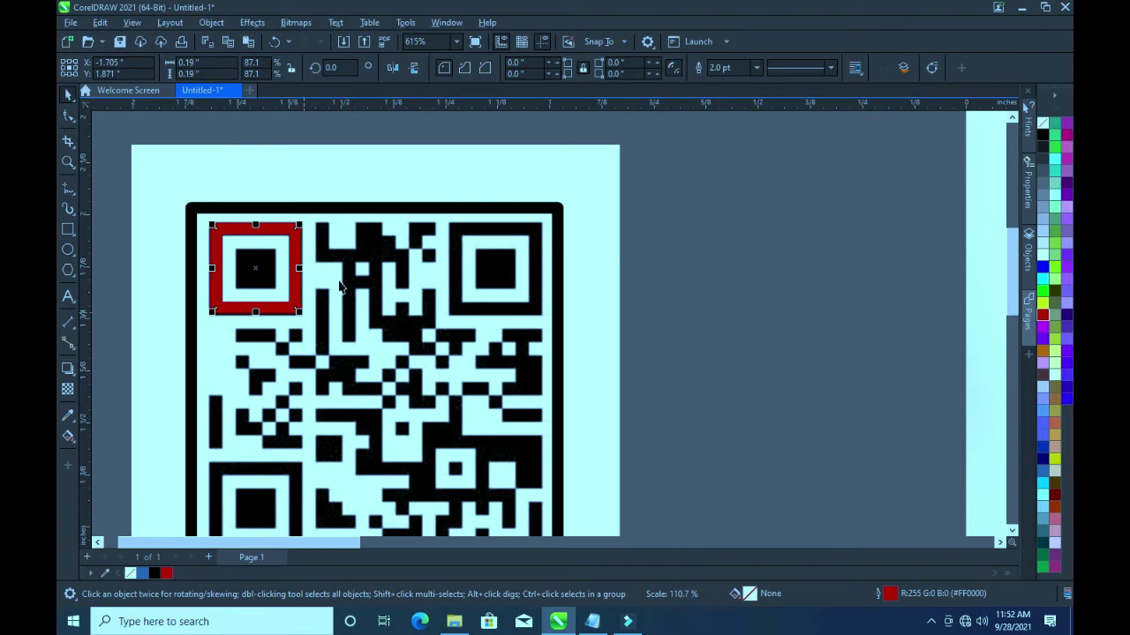
pyautogui.scroll(-3, 340, 285)
pyautogui.scroll(-1, 340, 285)
# Copy the red frame onto the QR code's top-right and bottom-left corner markers
pyautogui.click(239, 295)
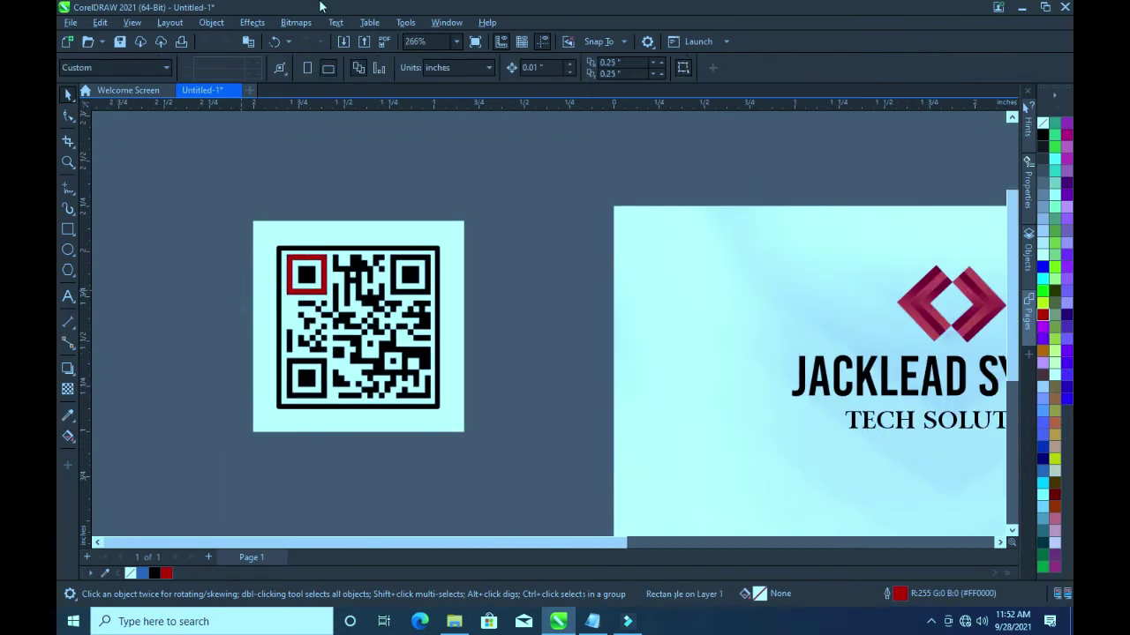
pyautogui.click(297, 280)
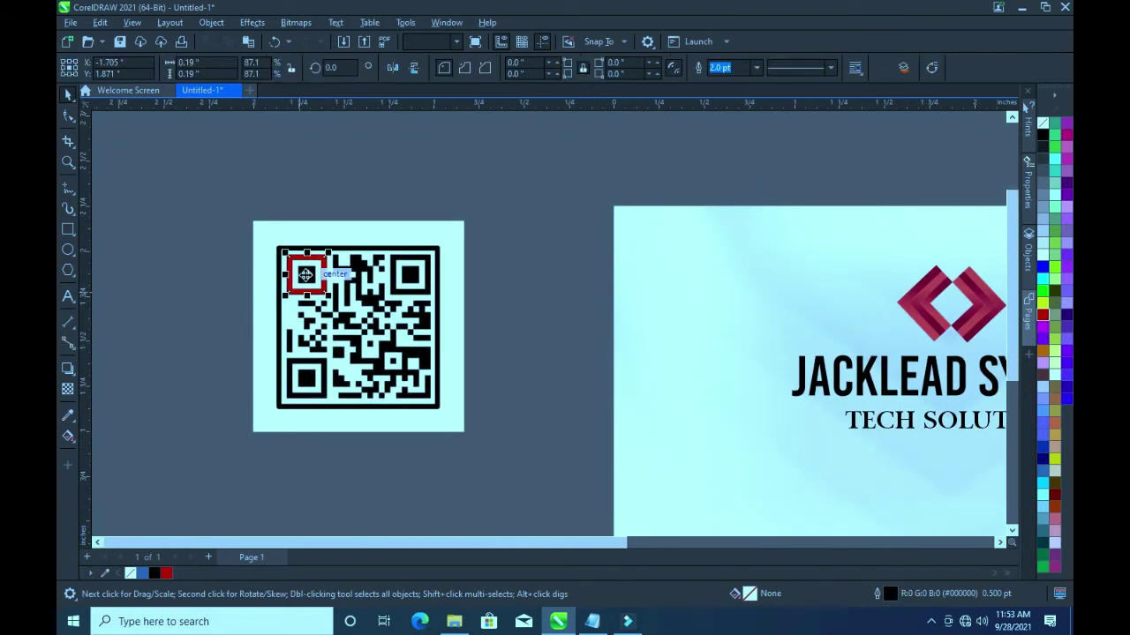
pyautogui.moveTo(295, 280)
pyautogui.mouseDown()
pyautogui.moveTo(421, 284)
pyautogui.moveTo(410, 282)
pyautogui.mouseUp()
pyautogui.rightClick(409, 284)
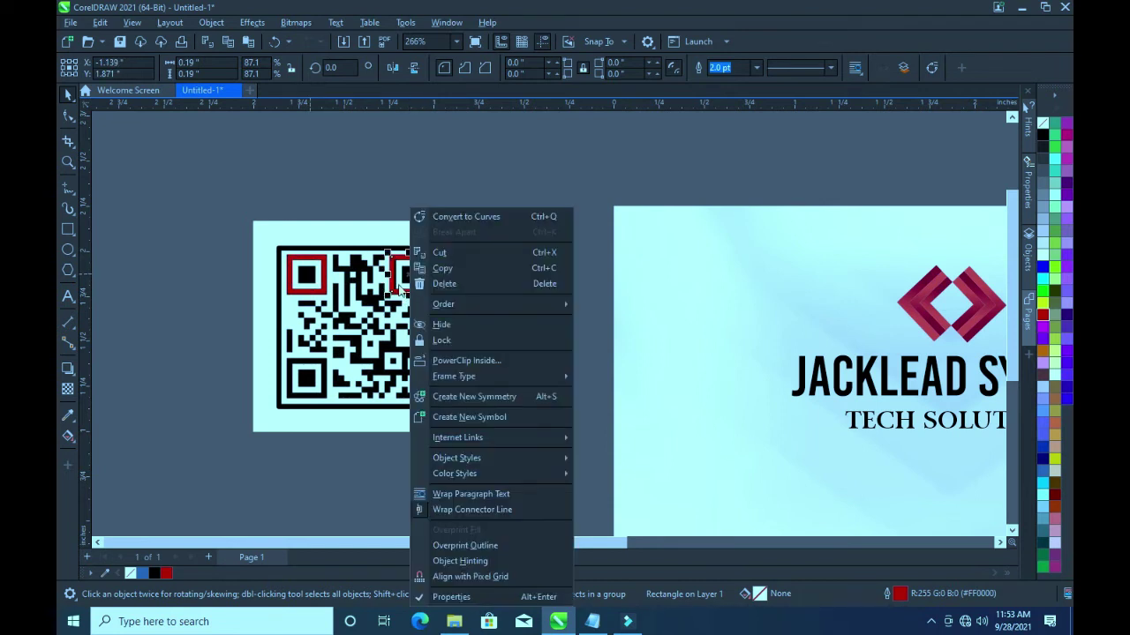
pyautogui.click(338, 203)
pyautogui.click(430, 281)
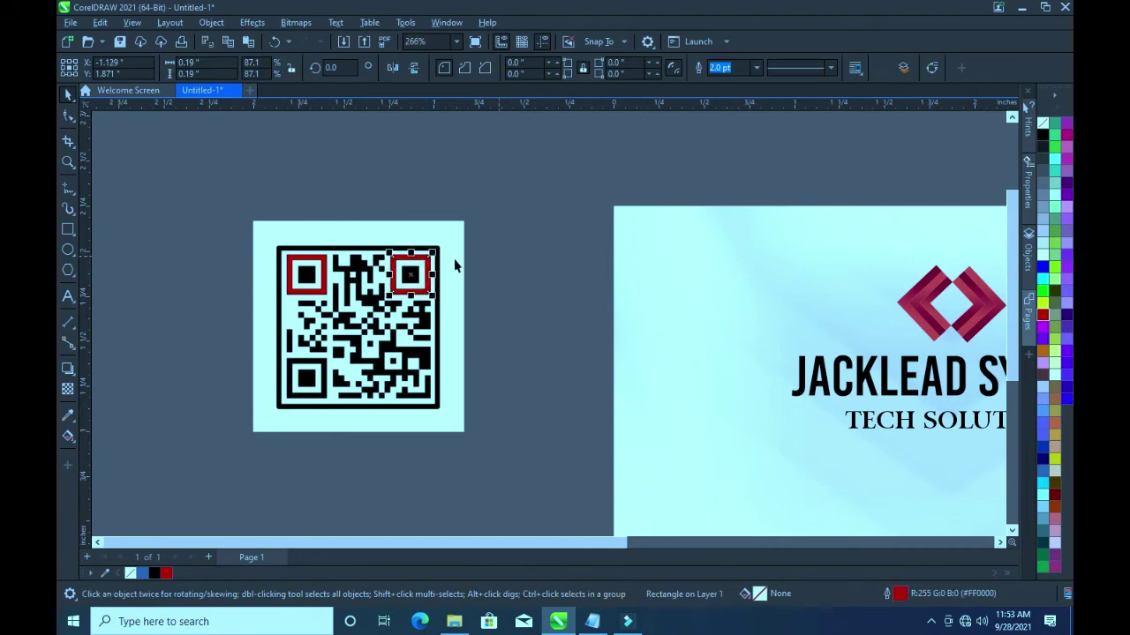
pyautogui.moveTo(409, 276); pyautogui.dragTo(309, 387)
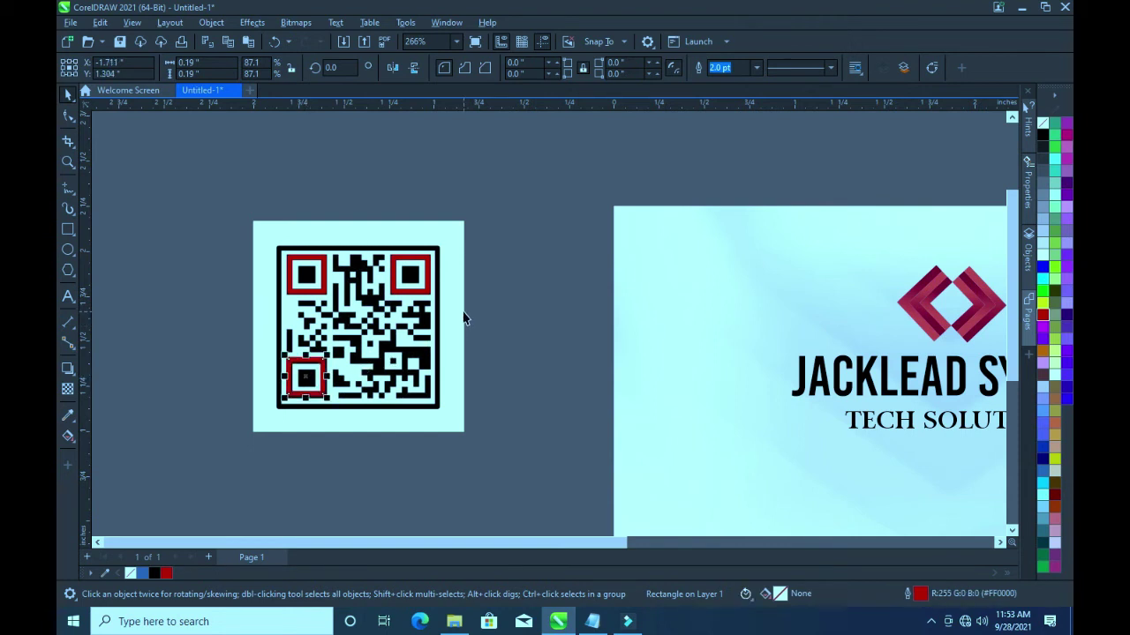
pyautogui.press('Right')
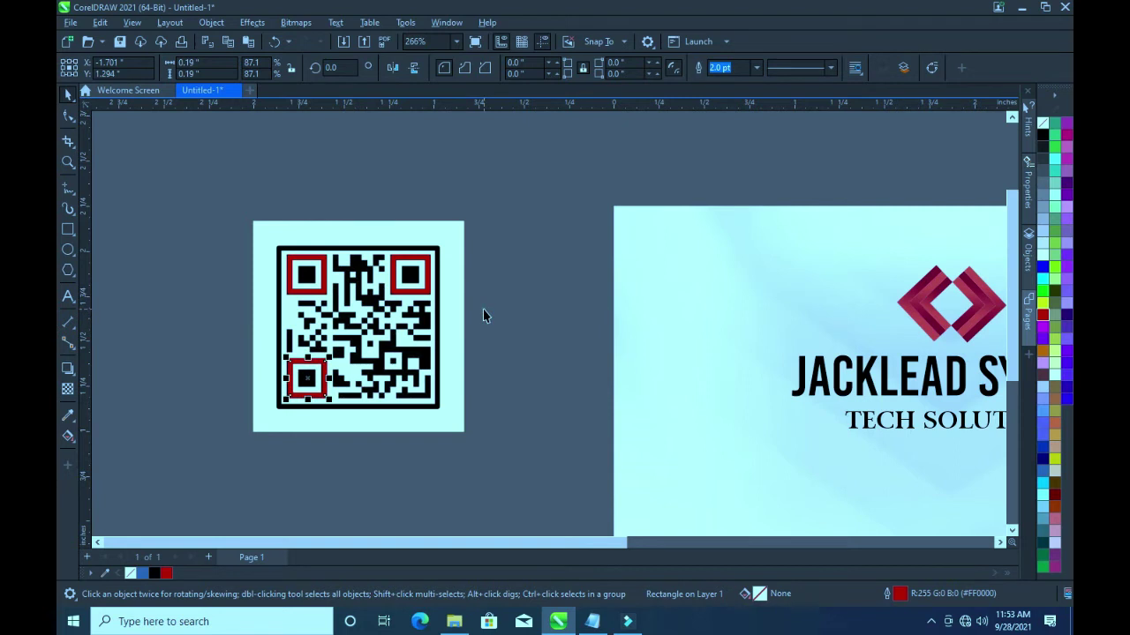
pyautogui.press('Escape')
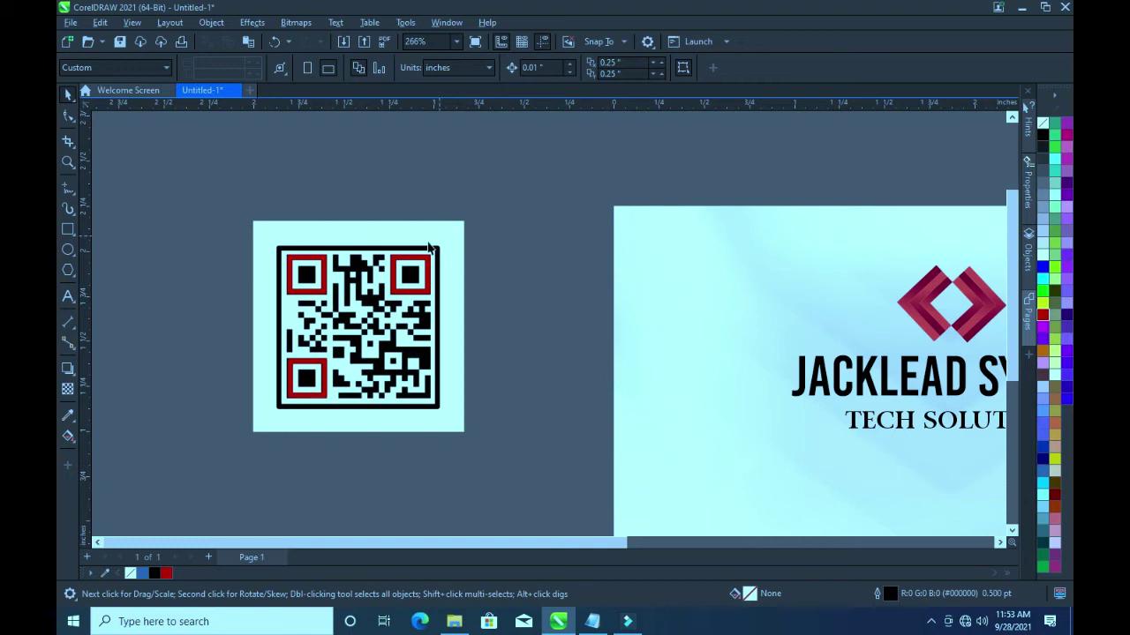
# PowerClip the QR code image inside its square border
pyautogui.click(437, 234)
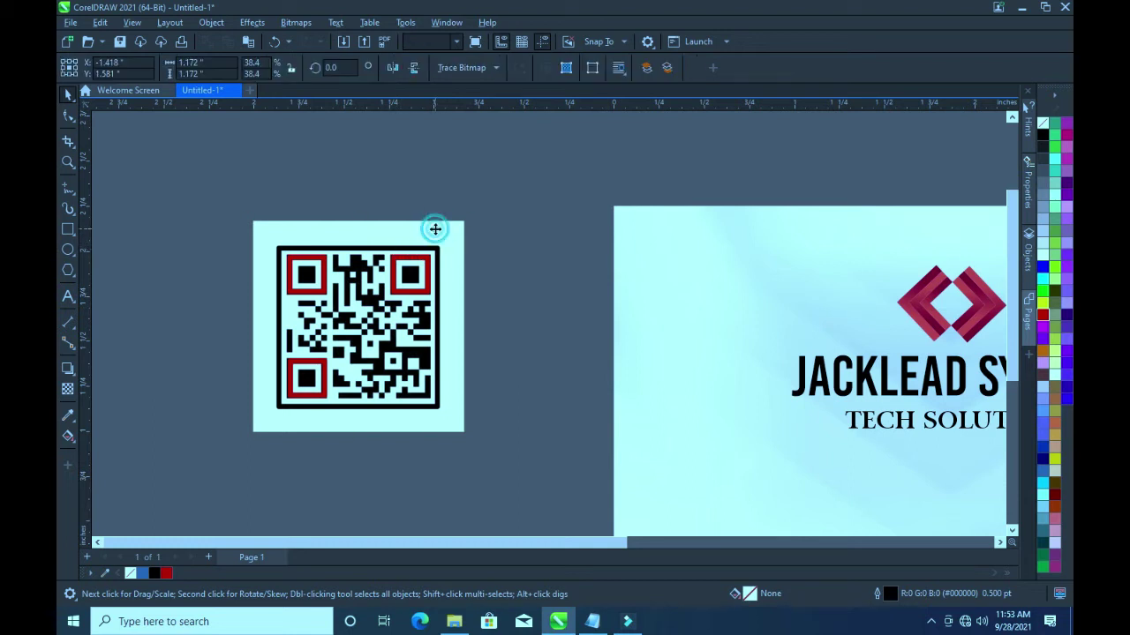
pyautogui.rightClick(451, 252)
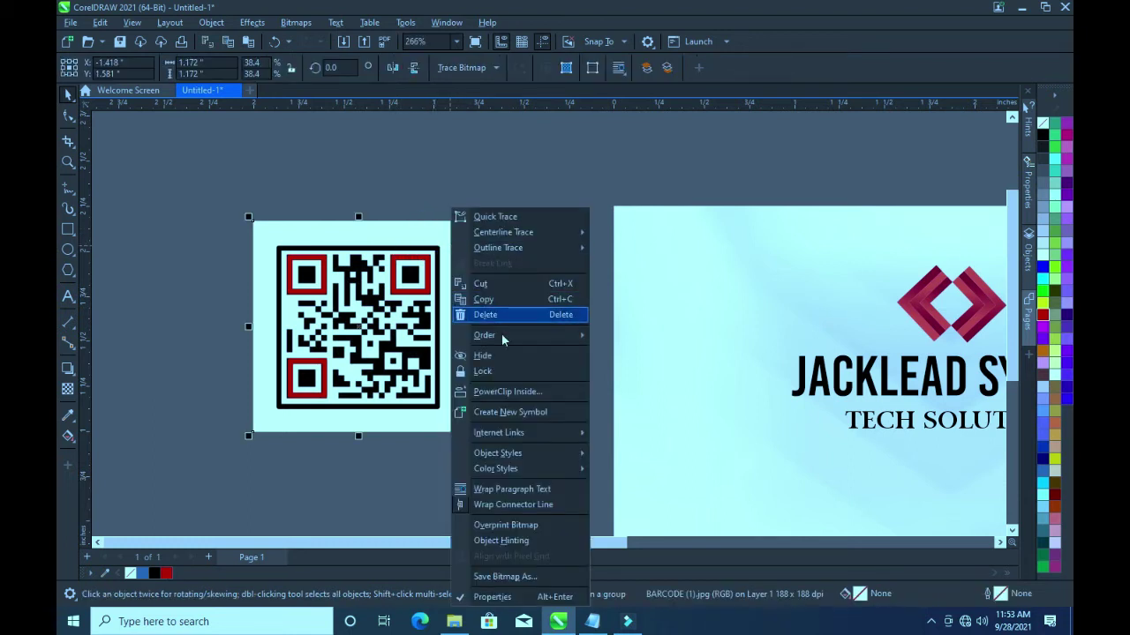
pyautogui.click(507, 391)
pyautogui.click(369, 375)
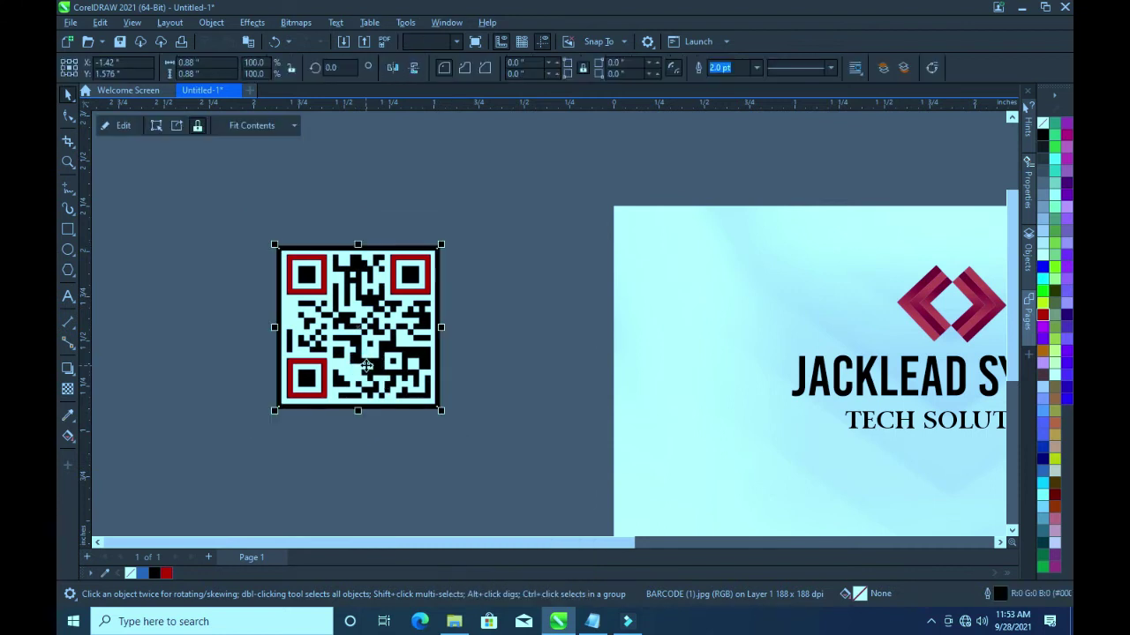
pyautogui.click(501, 326)
# Group the border and three corner frames, and give the group a red outline
pyautogui.moveTo(231, 176); pyautogui.dragTo(509, 474)
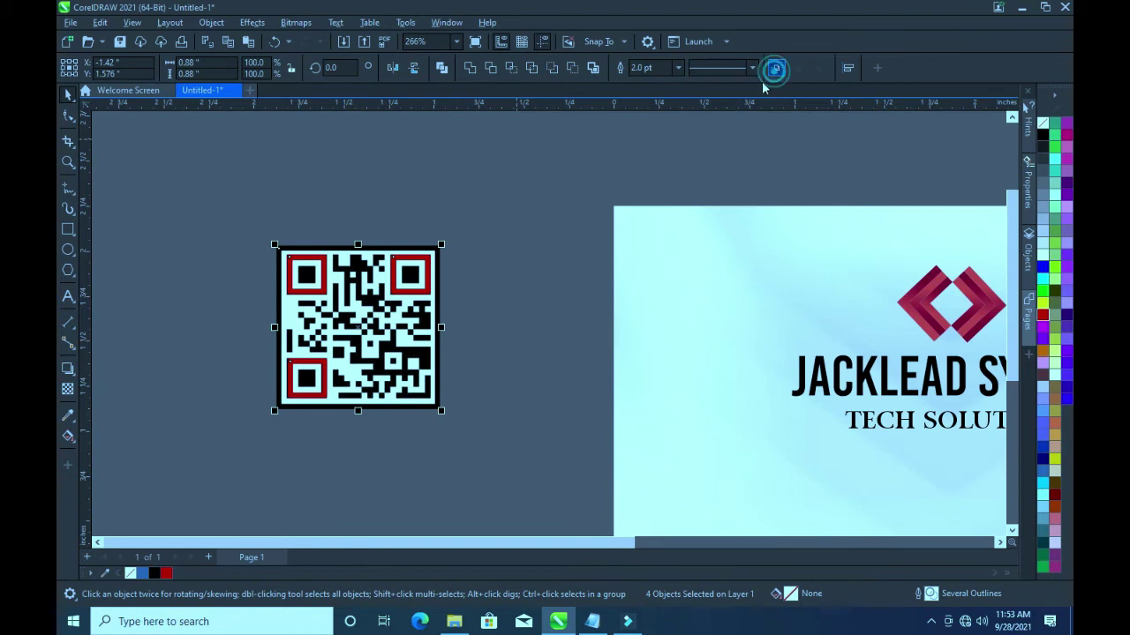
pyautogui.hotkey('ctrl', 'g')
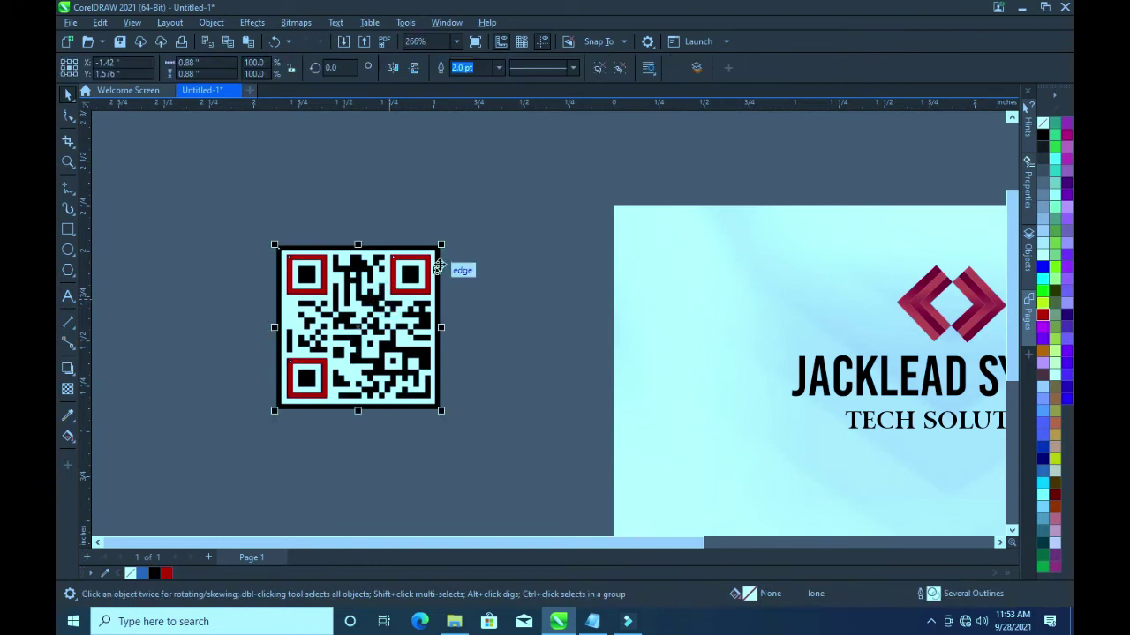
pyautogui.scroll(-2, 440, 280)
pyautogui.scroll(1, 455, 278)
pyautogui.click(438, 285)
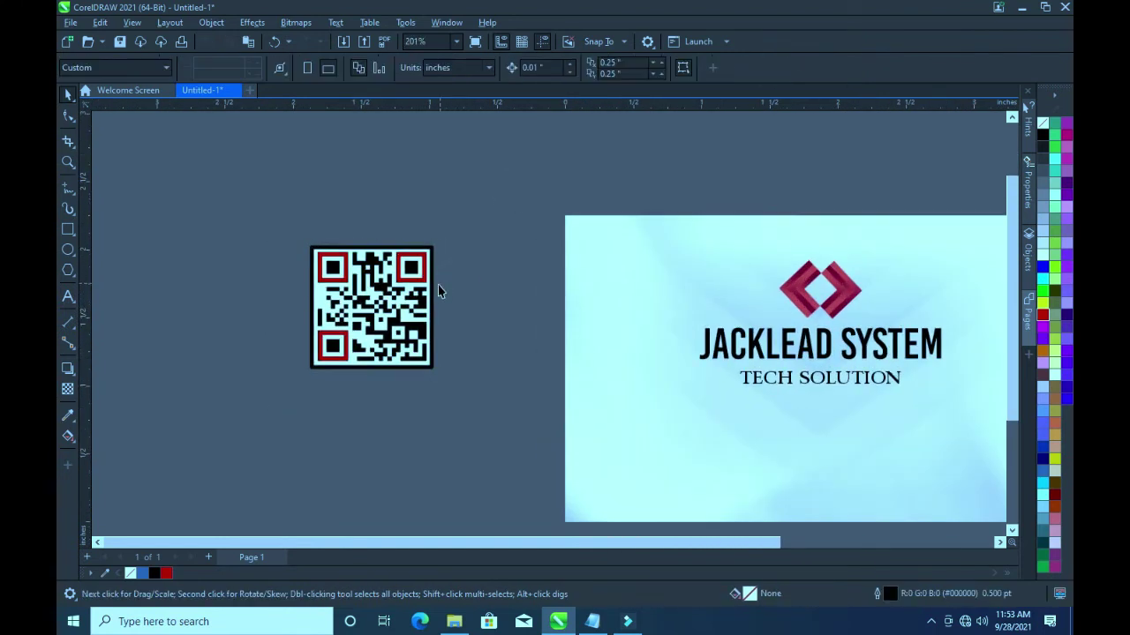
pyautogui.click(433, 292)
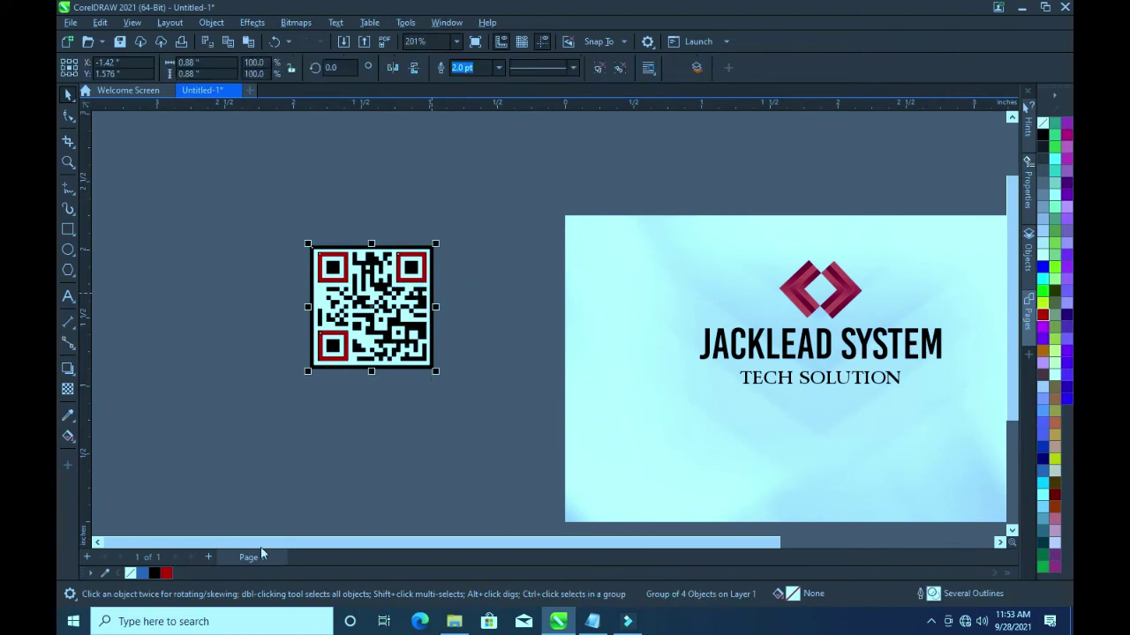
pyautogui.rightClick(167, 573)
pyautogui.click(254, 471)
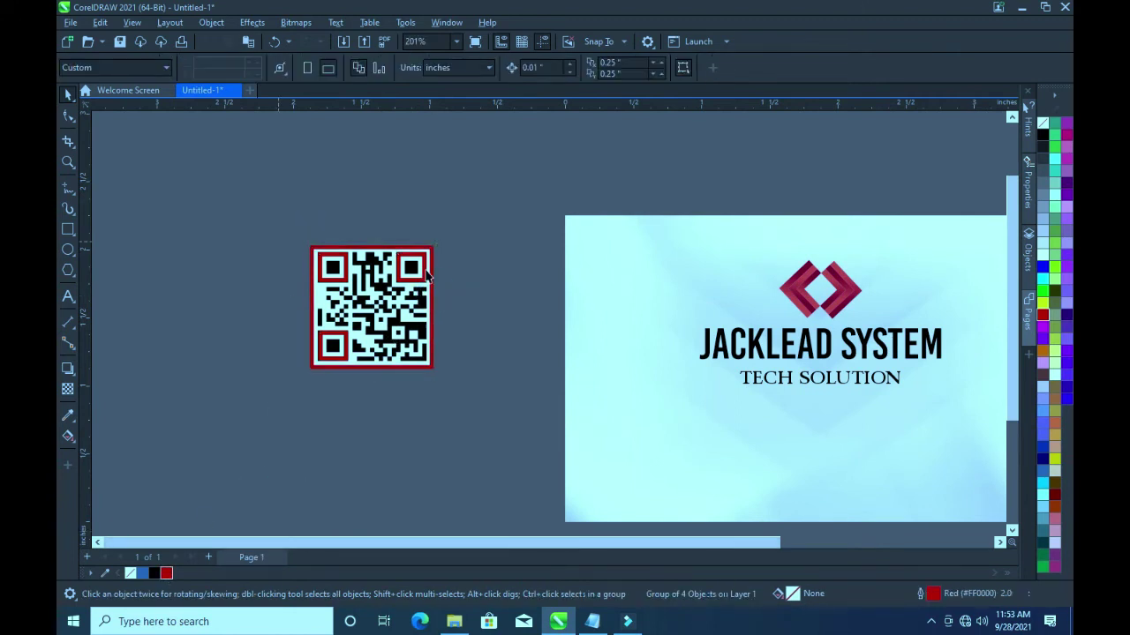
# Move the red-framed QR group onto the card's lower left, below TECH SOLUTION
pyautogui.moveTo(377, 308); pyautogui.dragTo(702, 450)
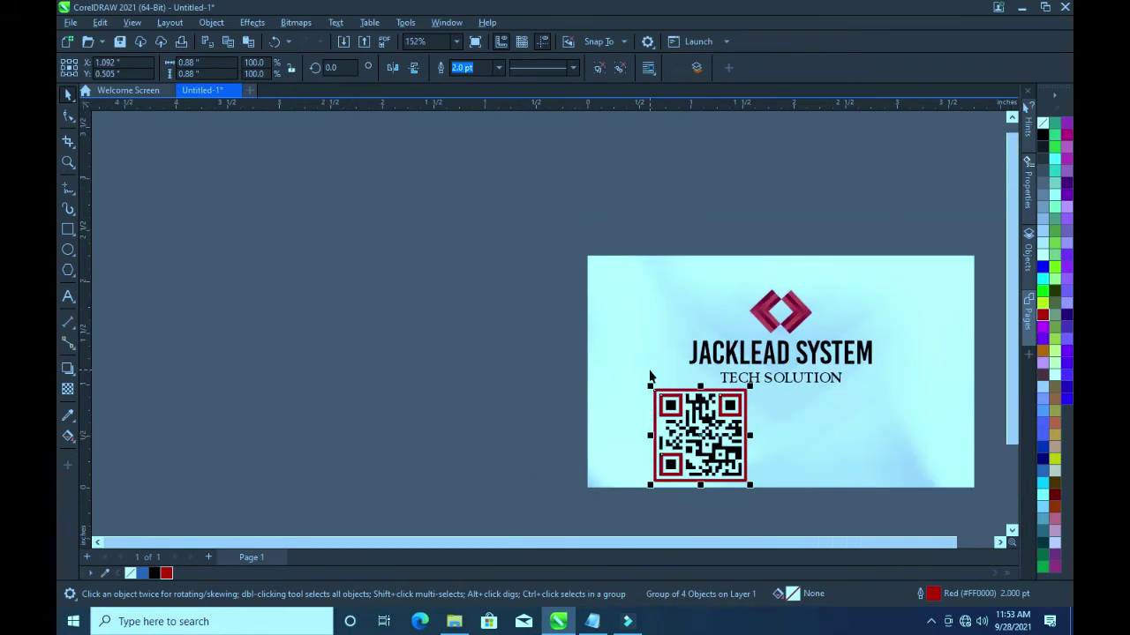
pyautogui.hotkey('shift', 'F4')
pyautogui.scroll(-1, 363, 444)
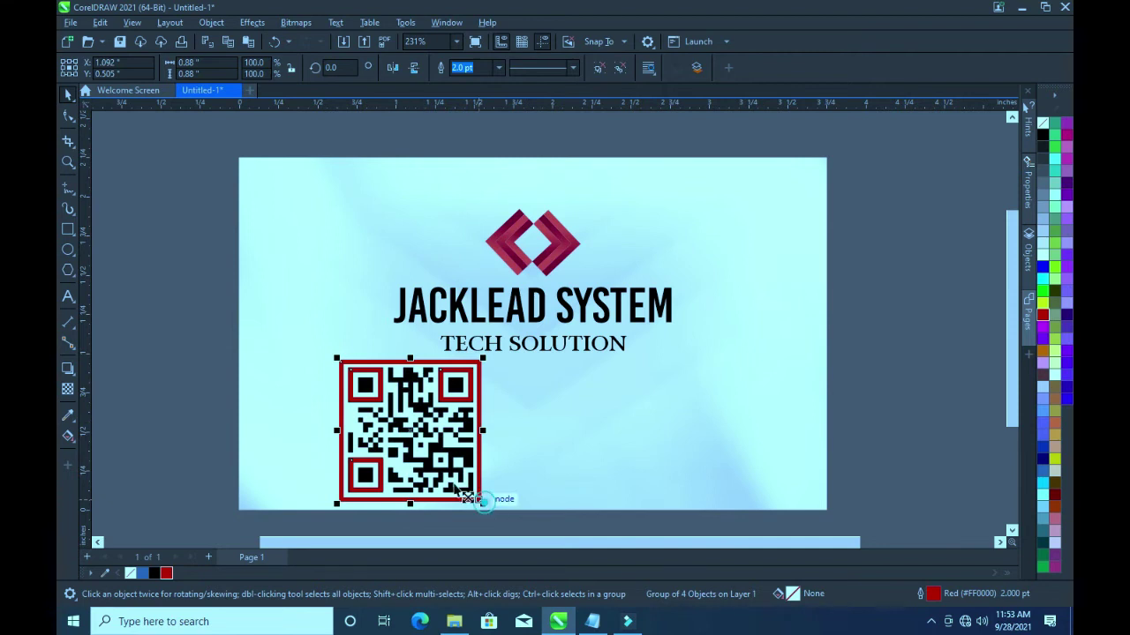
pyautogui.scroll(-3, 398, 300)
pyautogui.press('F10')
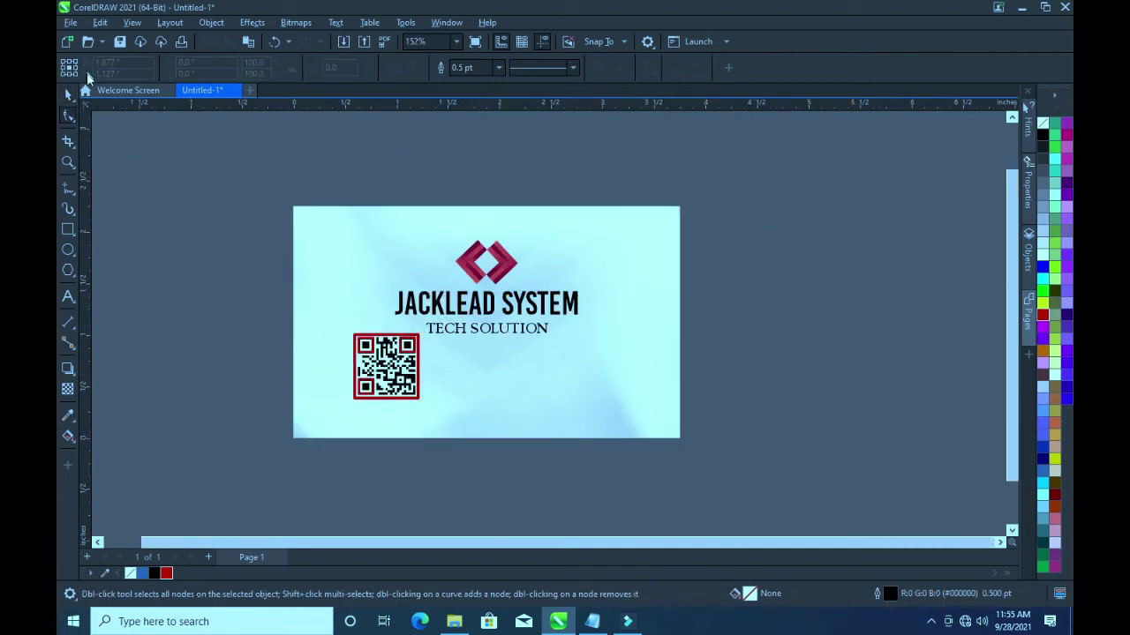
pyautogui.click(68, 95)
pyautogui.moveTo(231, 320)
pyautogui.mouseDown()
pyautogui.moveTo(435, 414)
pyautogui.moveTo(388, 357)
pyautogui.mouseUp()
pyautogui.click(250, 358)
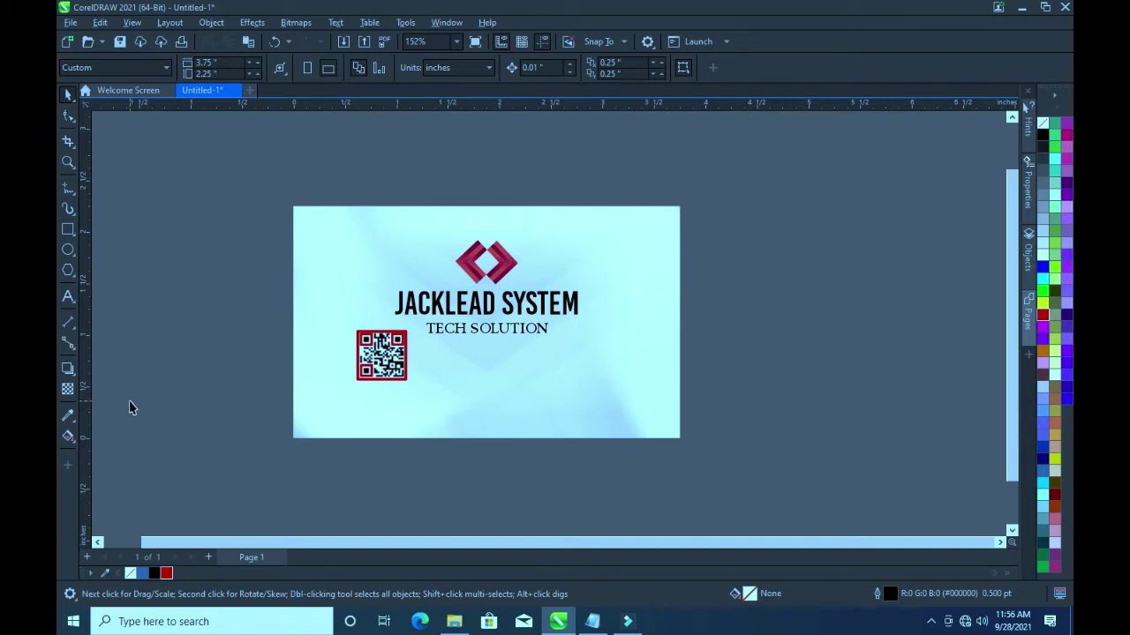
pyautogui.click(68, 298)
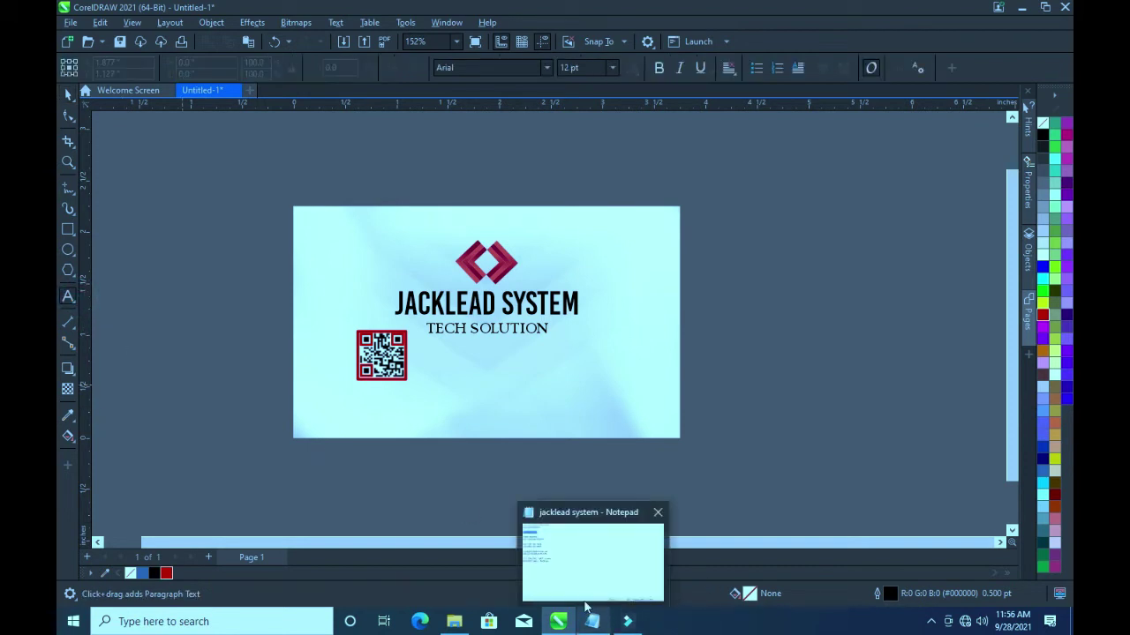
pyautogui.moveTo(592, 622)
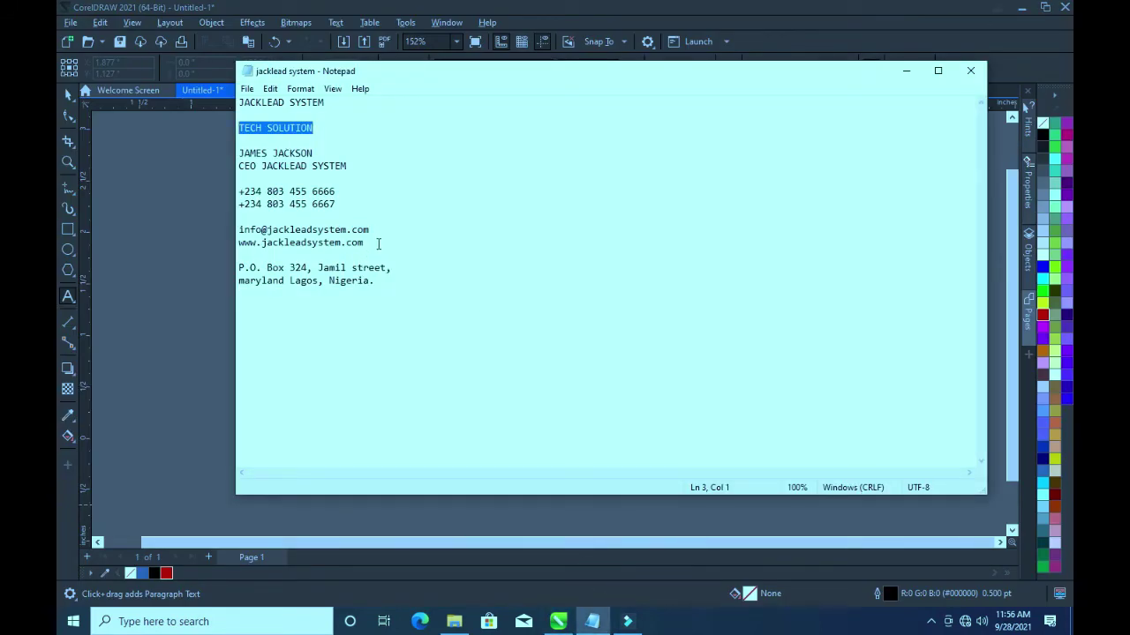
pyautogui.moveTo(367, 242); pyautogui.dragTo(238, 241)
pyautogui.hotkey('ctrl', 'c')
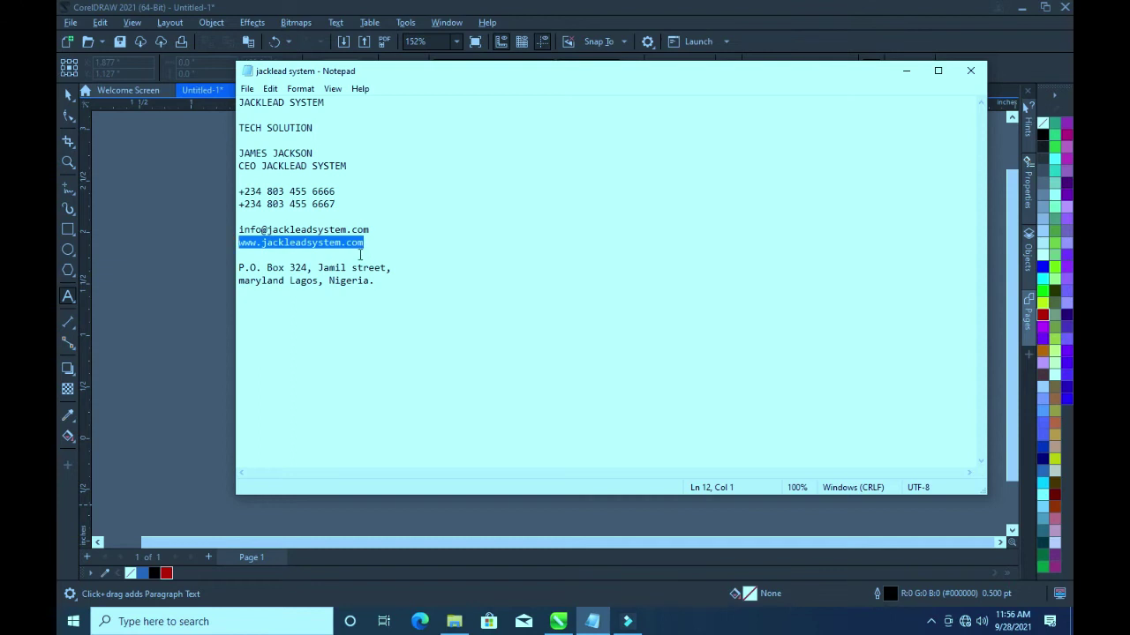
pyautogui.click(203, 318)
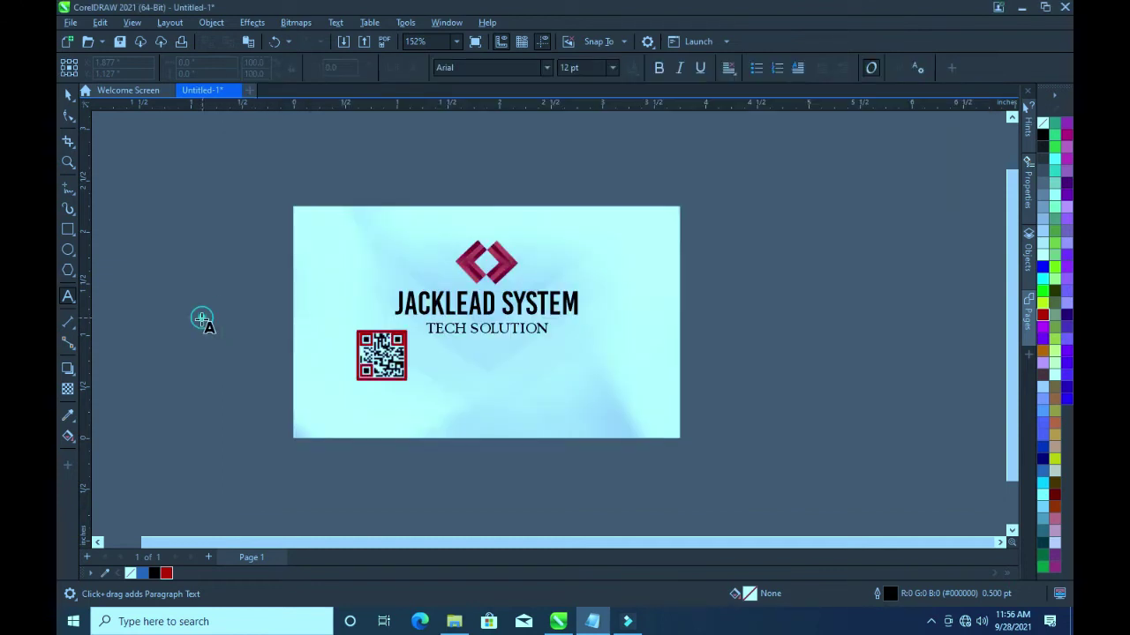
pyautogui.click(236, 278)
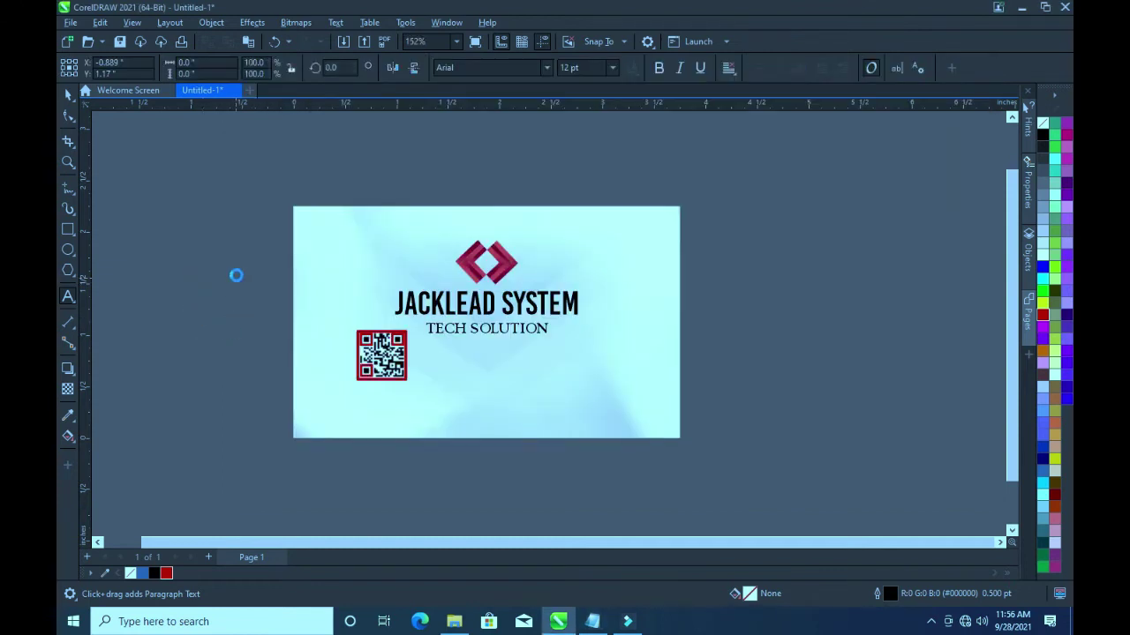
pyautogui.hotkey('ctrl', 'v')
pyautogui.click(69, 94)
pyautogui.moveTo(595, 330); pyautogui.dragTo(329, 302)
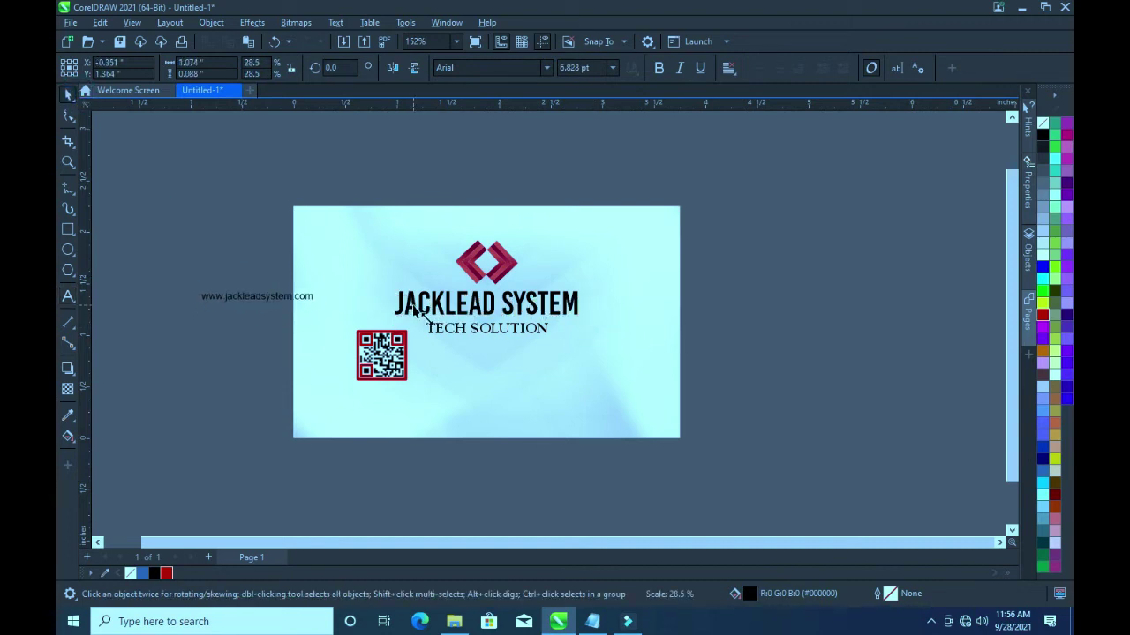
pyautogui.moveTo(410, 305); pyautogui.dragTo(424, 316)
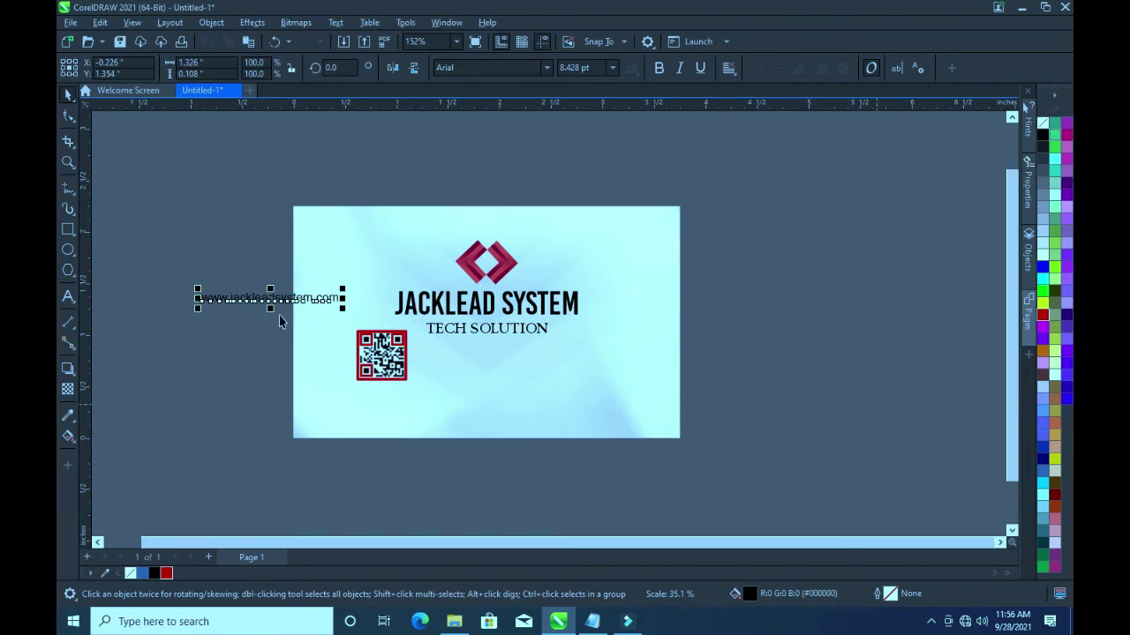
pyautogui.click(274, 300)
pyautogui.click(544, 67)
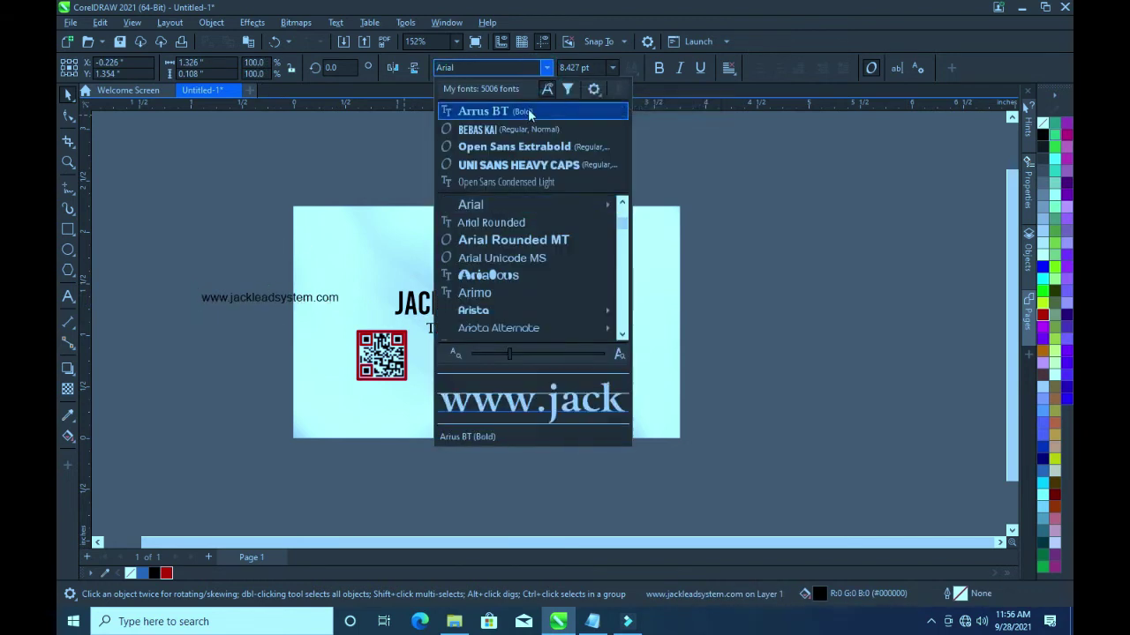
pyautogui.click(530, 114)
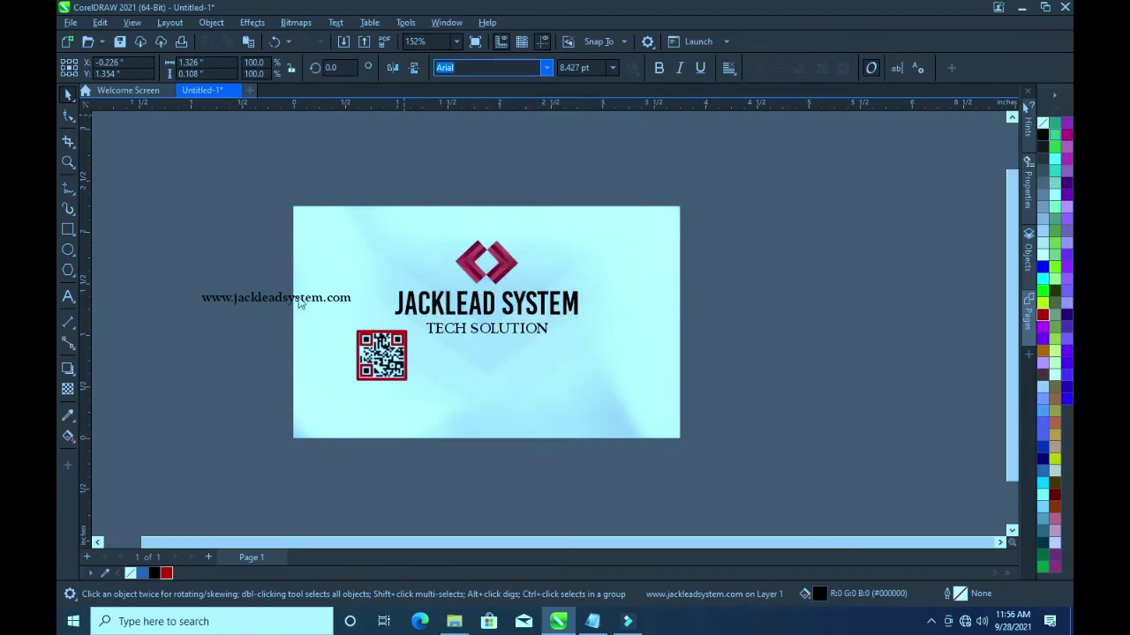
pyautogui.moveTo(273, 298)
pyautogui.mouseDown()
pyautogui.moveTo(479, 378)
pyautogui.moveTo(488, 404)
pyautogui.mouseUp()
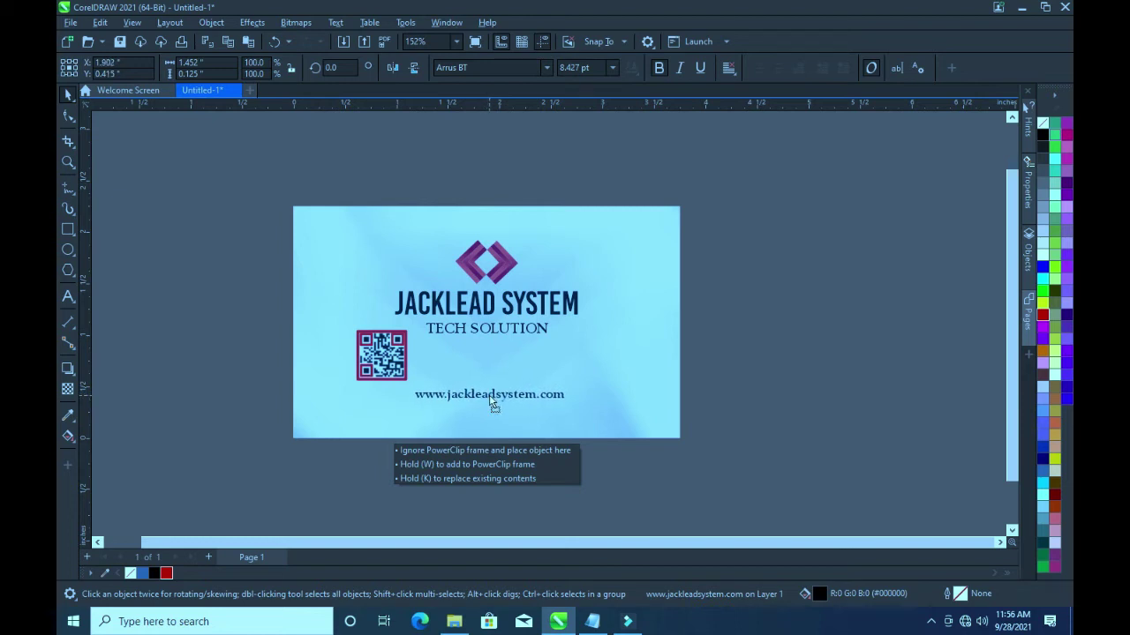
pyautogui.moveTo(489, 398); pyautogui.dragTo(488, 397)
pyautogui.click(546, 68)
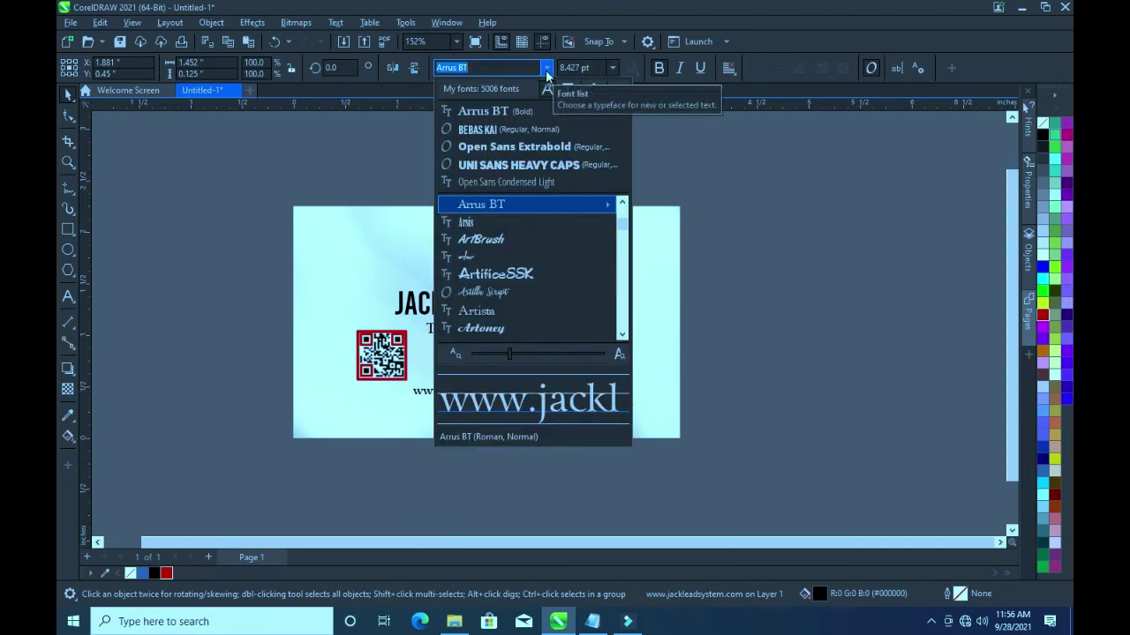
pyautogui.write('a')
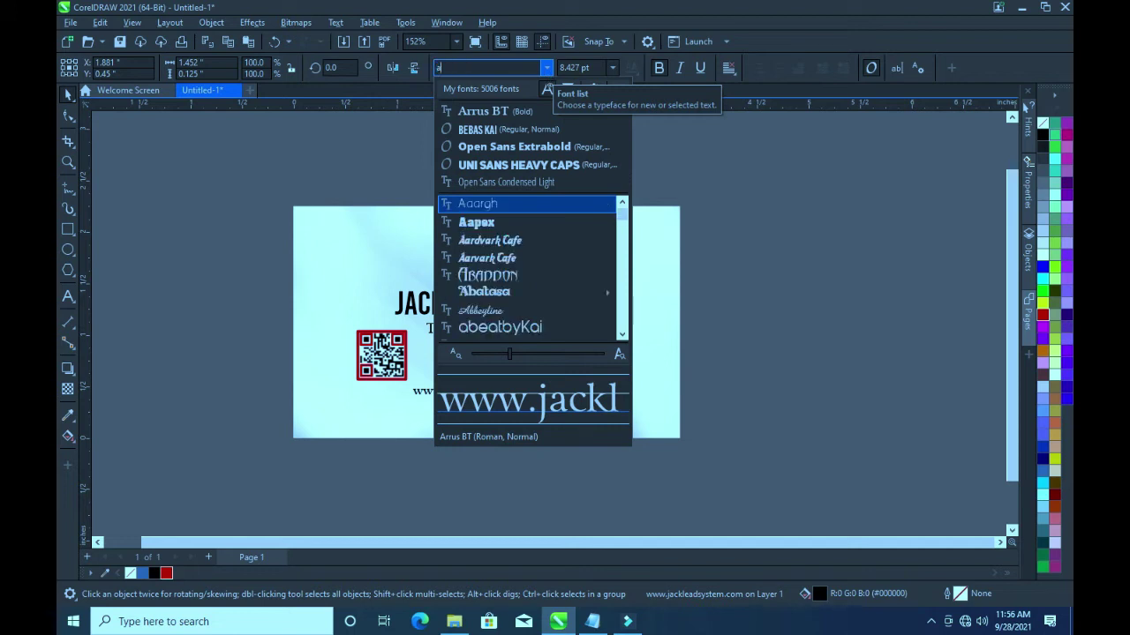
pyautogui.write('ckro')
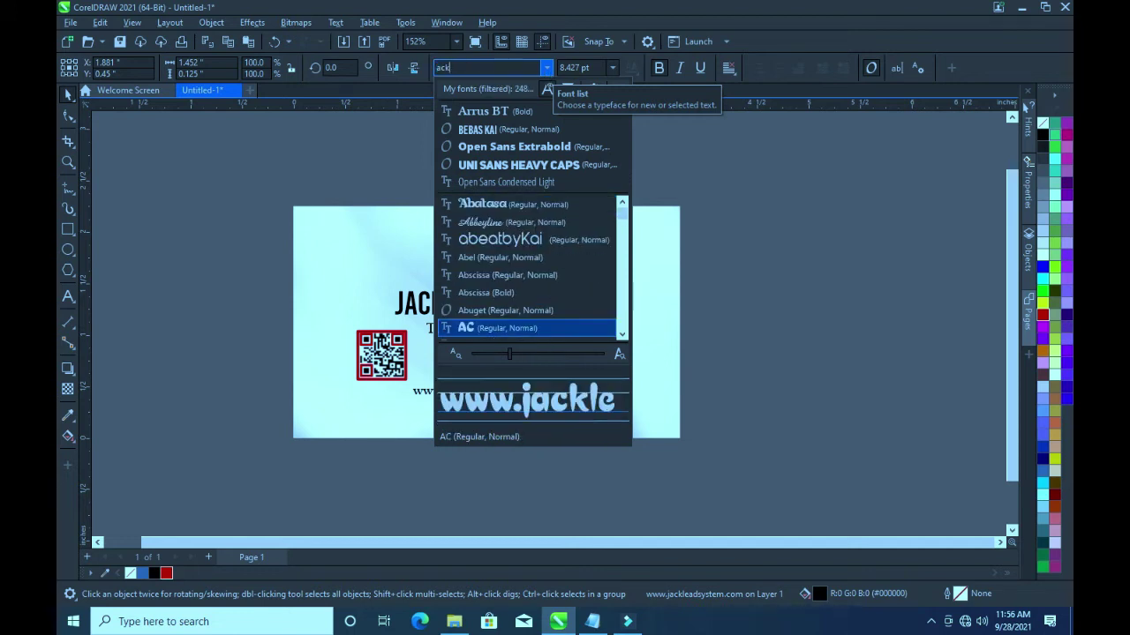
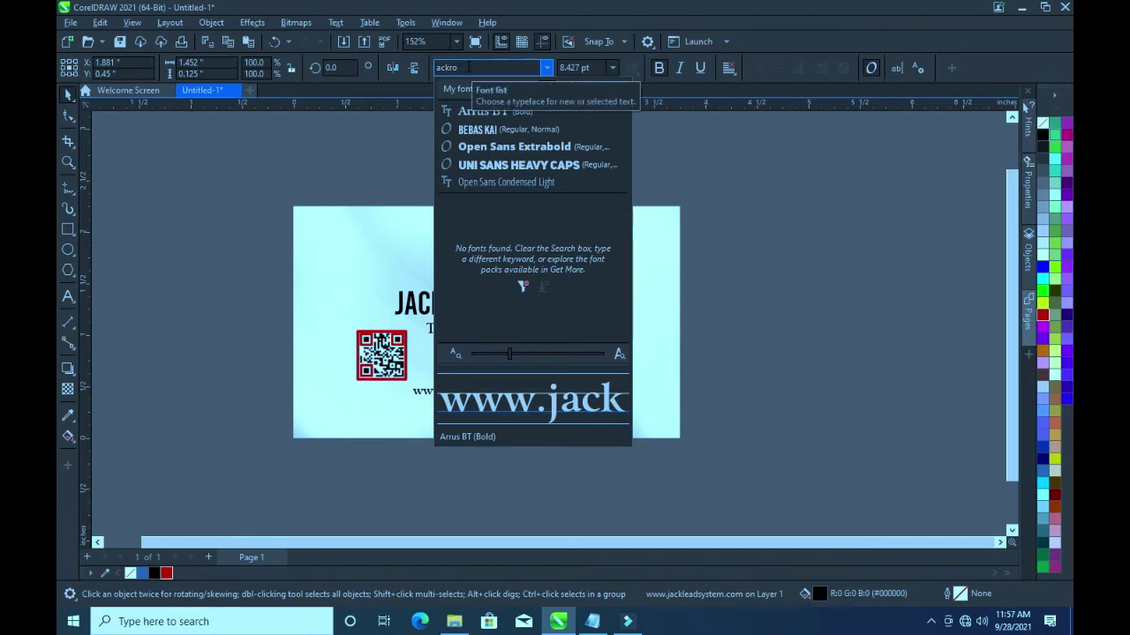
# Search the font list for Akrobat and preview Akrobat SemiBold on the website text
pyautogui.moveTo(467, 67); pyautogui.dragTo(449, 67)
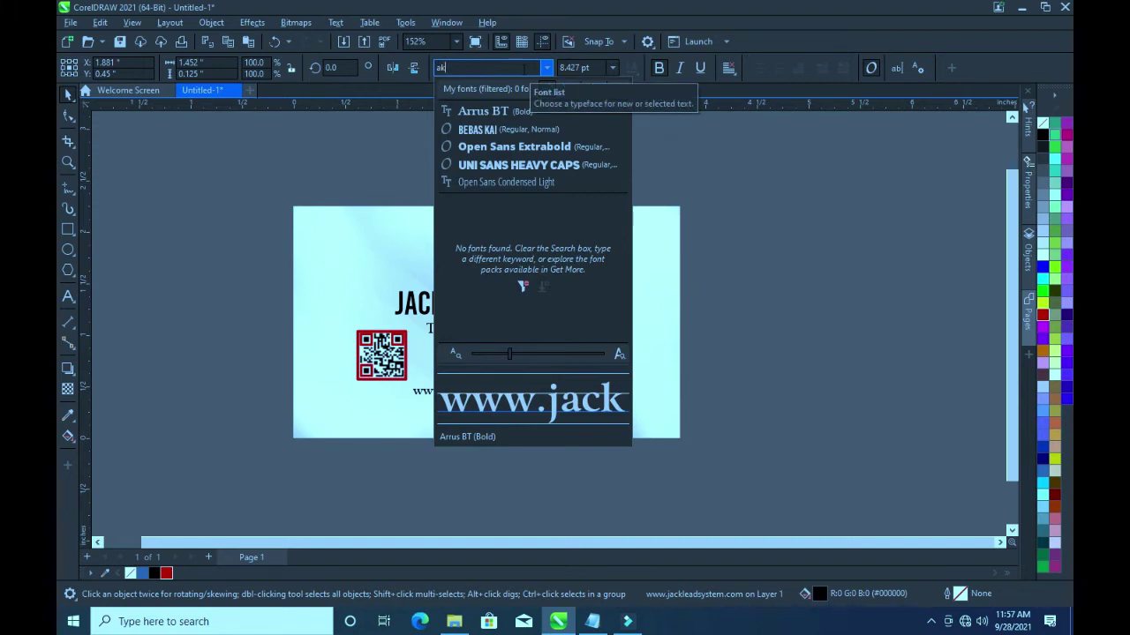
pyautogui.write('ro')
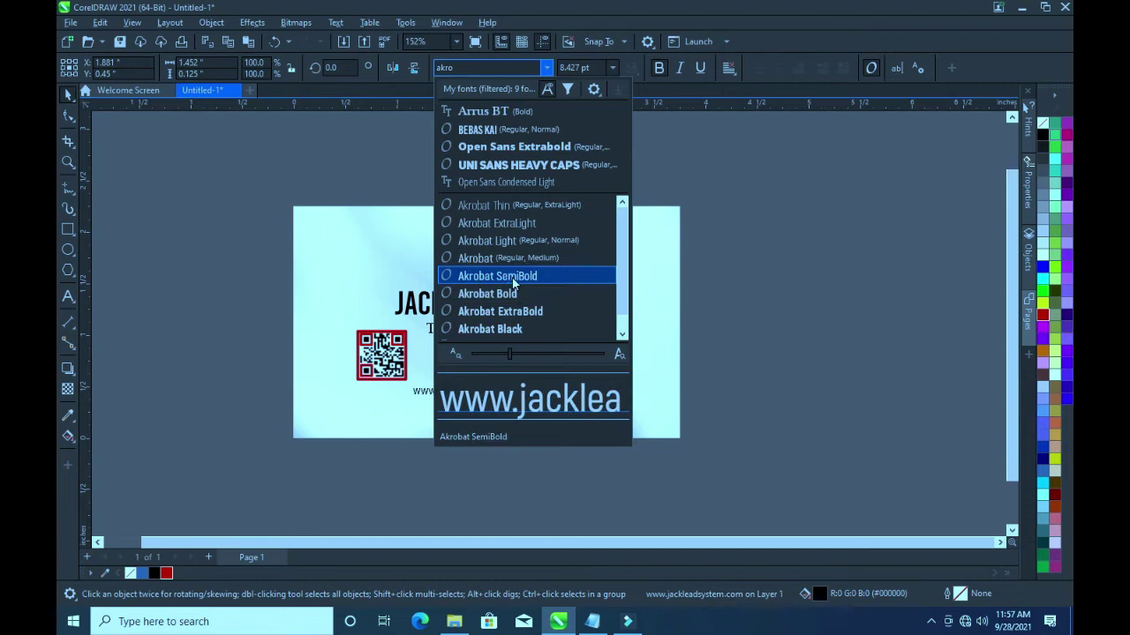
pyautogui.click(496, 275)
pyautogui.click(521, 396)
pyautogui.click(521, 396)
pyautogui.click(219, 293)
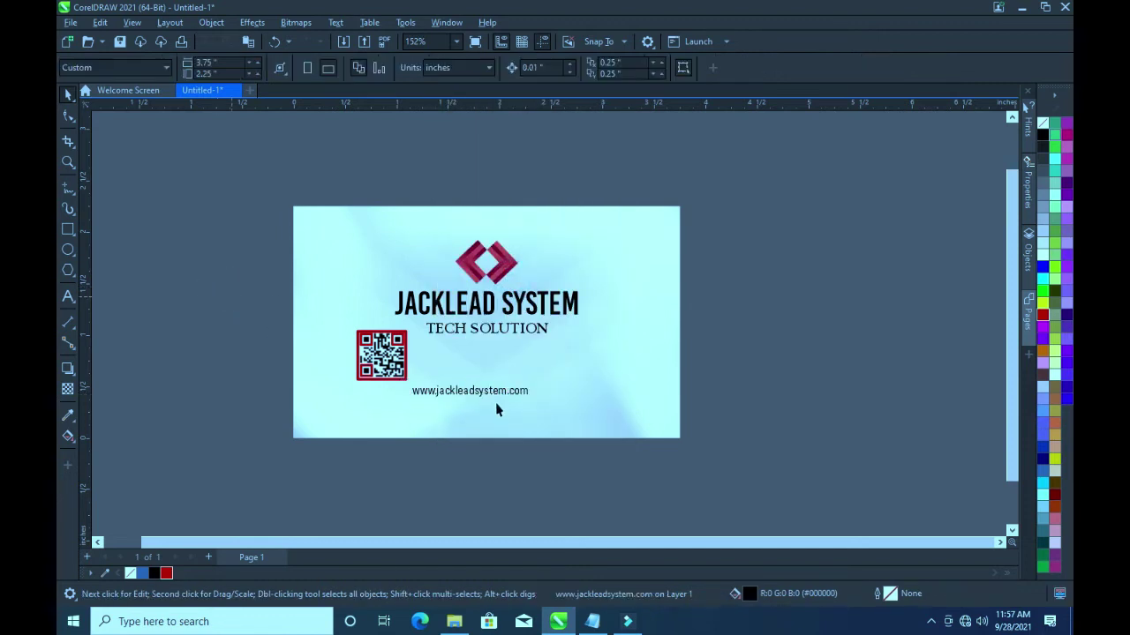
pyautogui.click(486, 392)
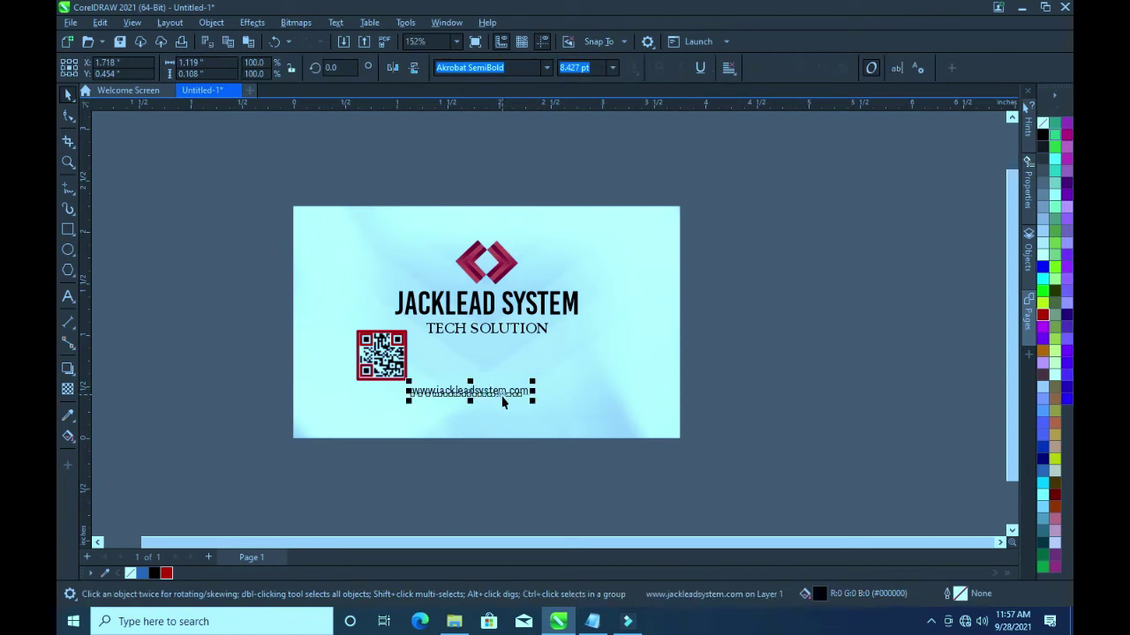
pyautogui.click(546, 68)
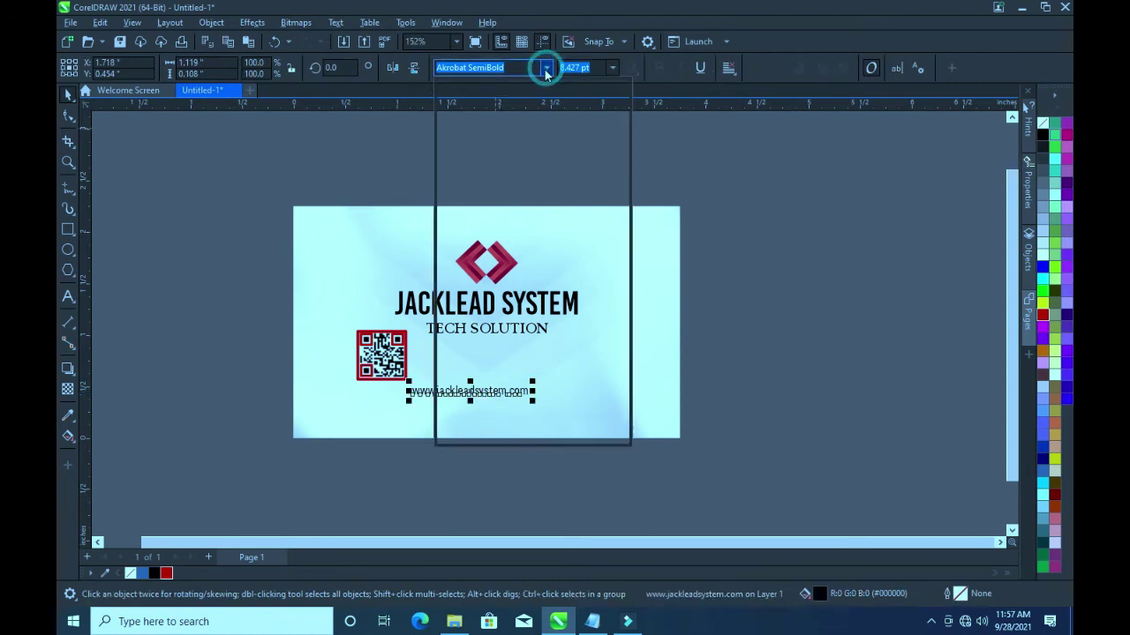
pyautogui.click(530, 119)
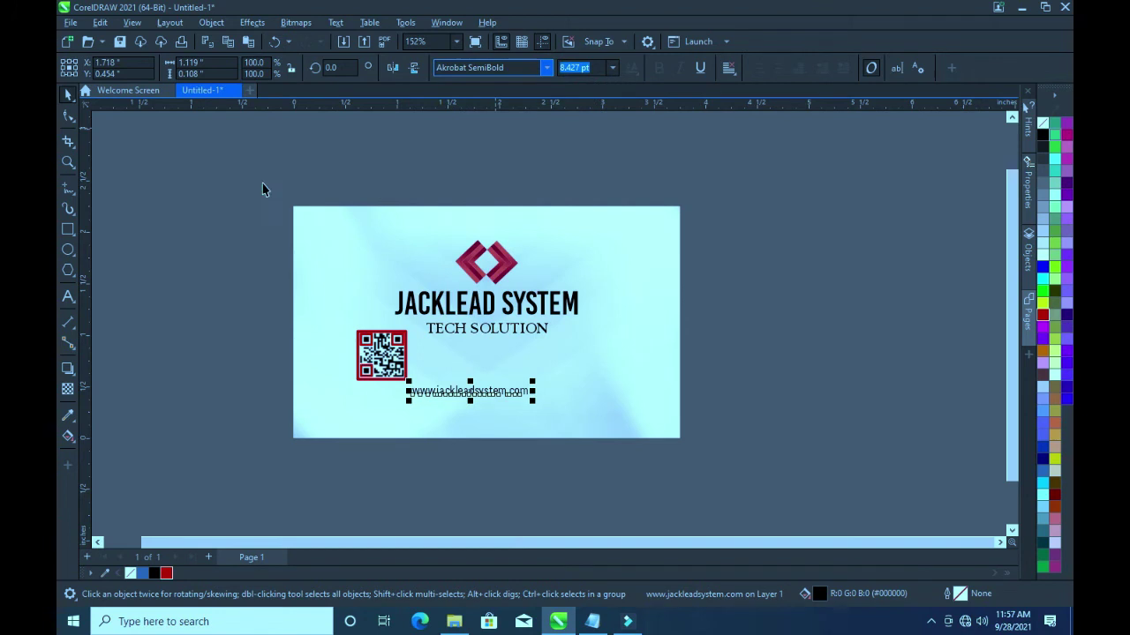
# Return the website line to Arrus BT and clear the selection
pyautogui.click(618, 389)
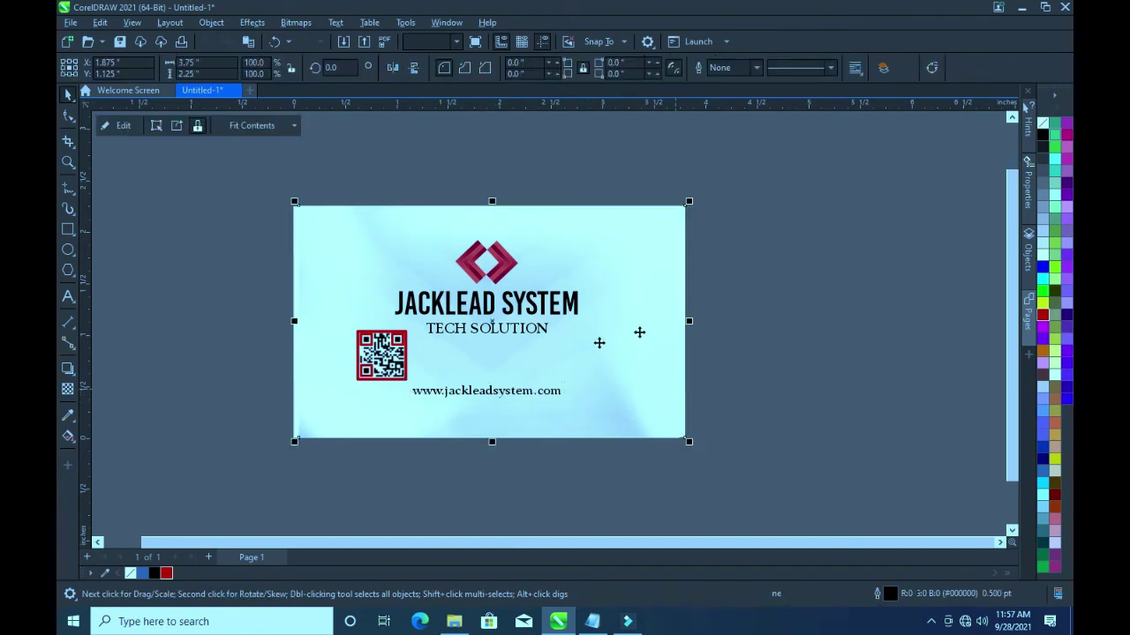
pyautogui.click(748, 316)
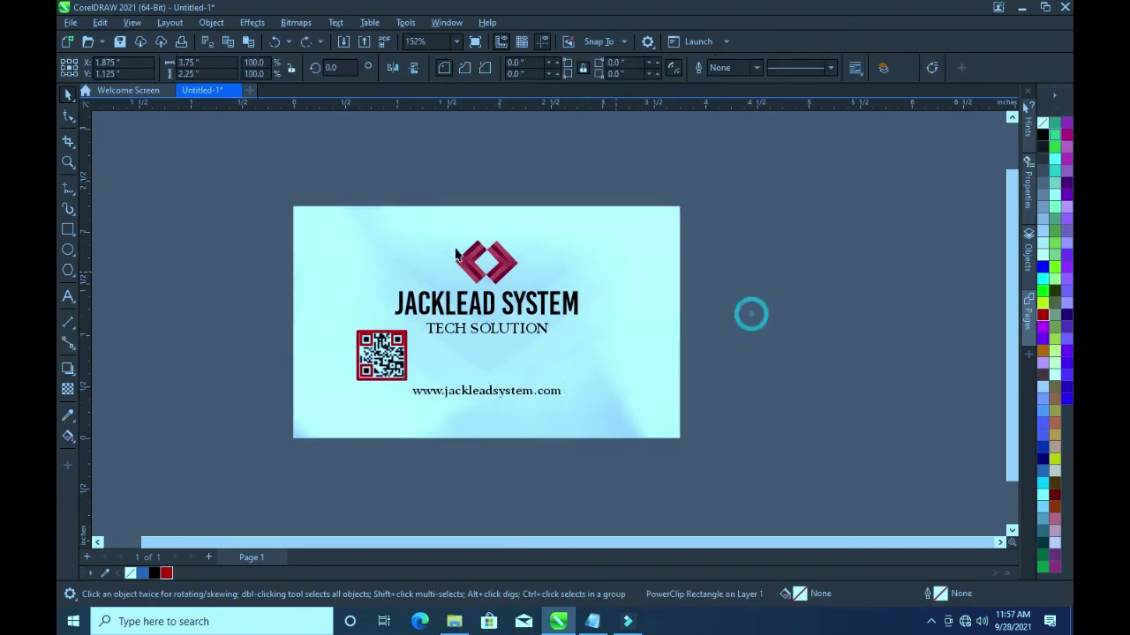
pyautogui.click(452, 395)
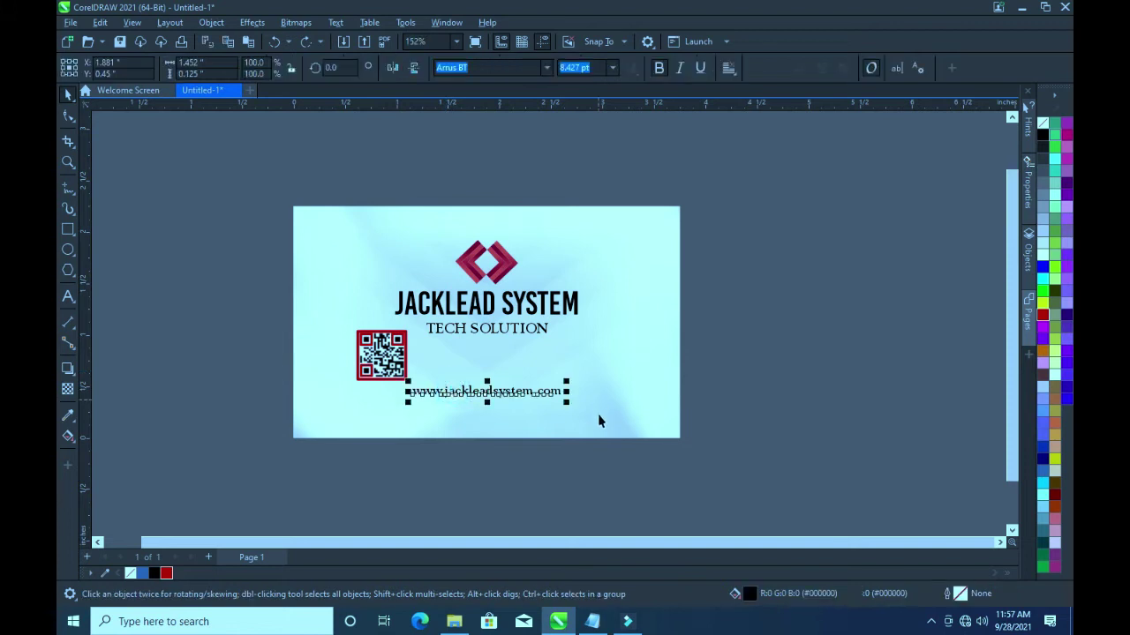
pyautogui.keyDown('shift'); pyautogui.click(599, 410); pyautogui.keyUp('shift')
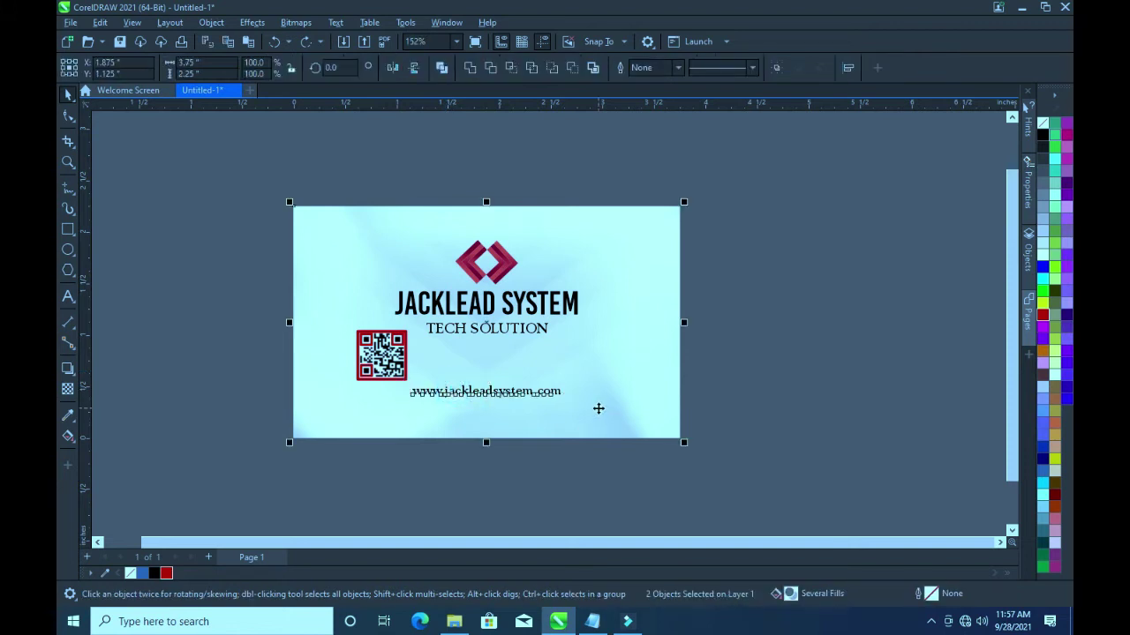
pyautogui.click(747, 388)
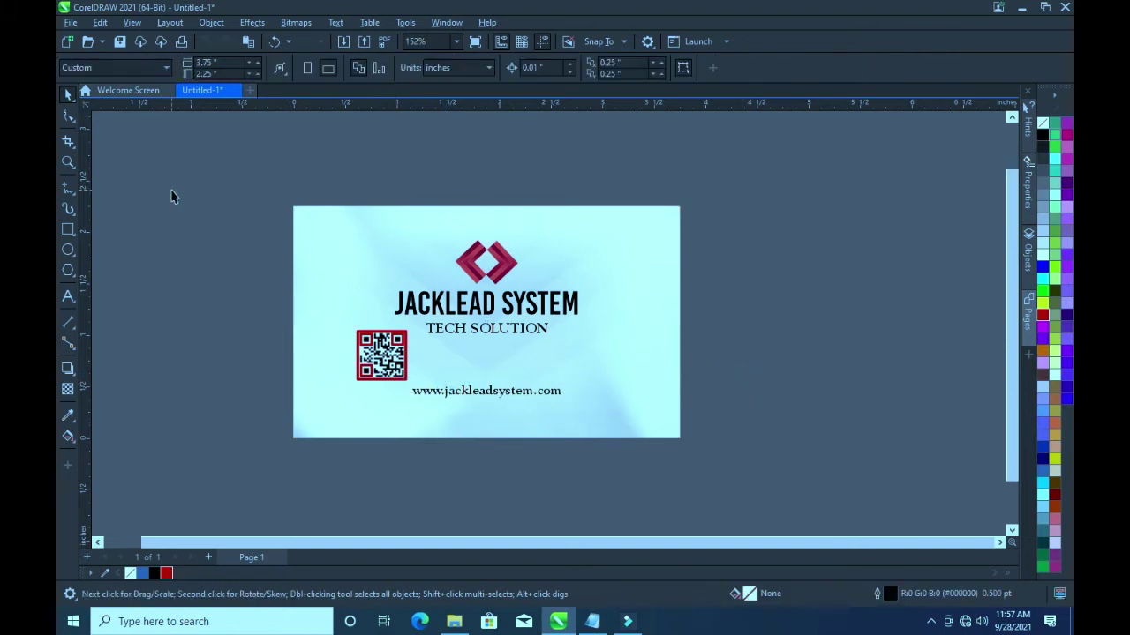
# Draw a long rectangle above the card and round its corners
pyautogui.click(68, 229)
pyautogui.moveTo(332, 152)
pyautogui.mouseDown()
pyautogui.moveTo(554, 183)
pyautogui.moveTo(548, 190)
pyautogui.mouseUp()
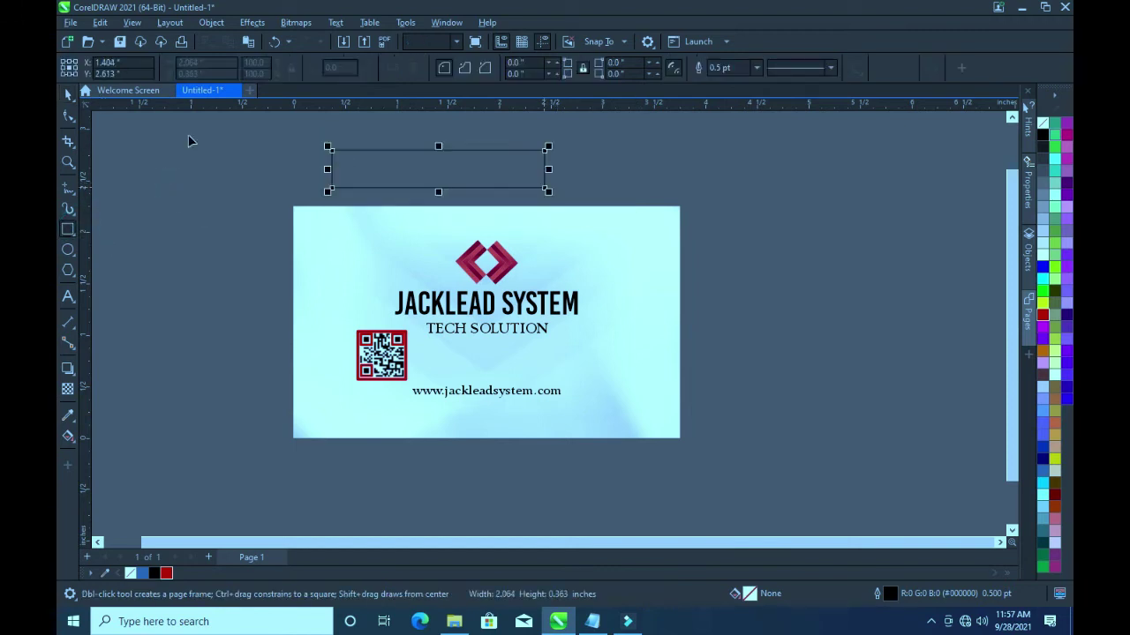
pyautogui.click(68, 94)
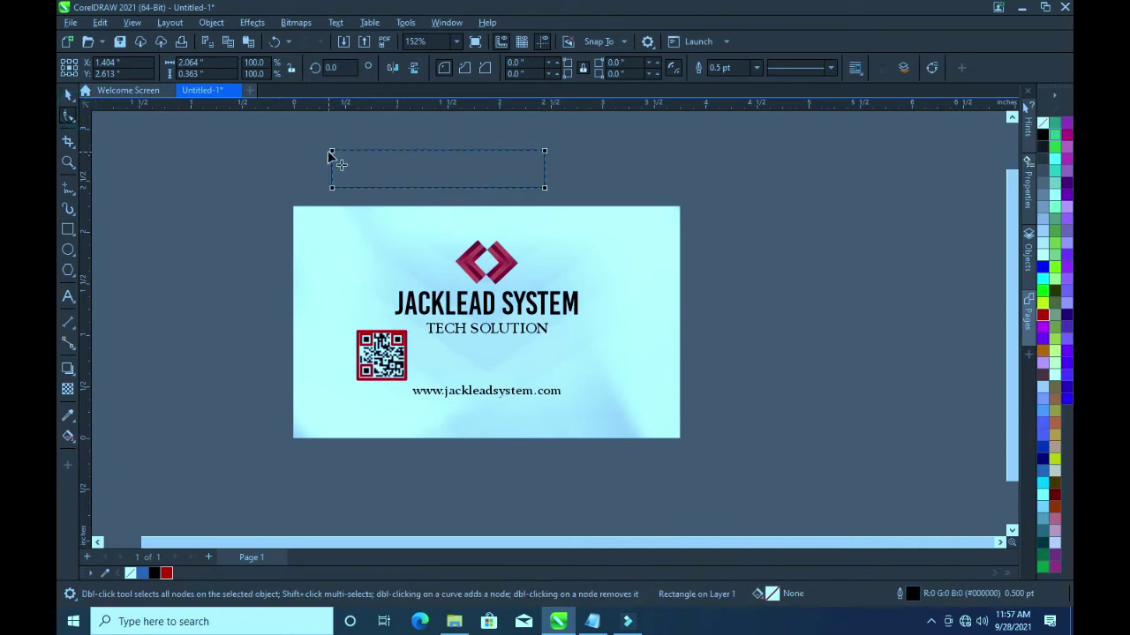
pyautogui.moveTo(328, 152); pyautogui.dragTo(342, 150)
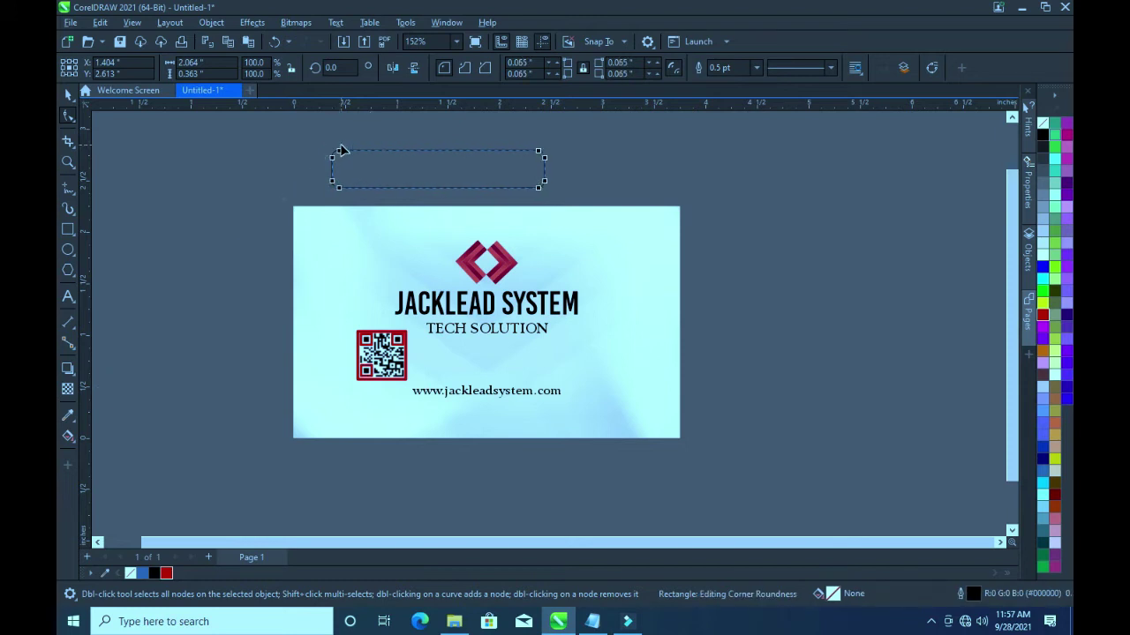
pyautogui.click(68, 95)
pyautogui.click(168, 163)
pyautogui.click(346, 166)
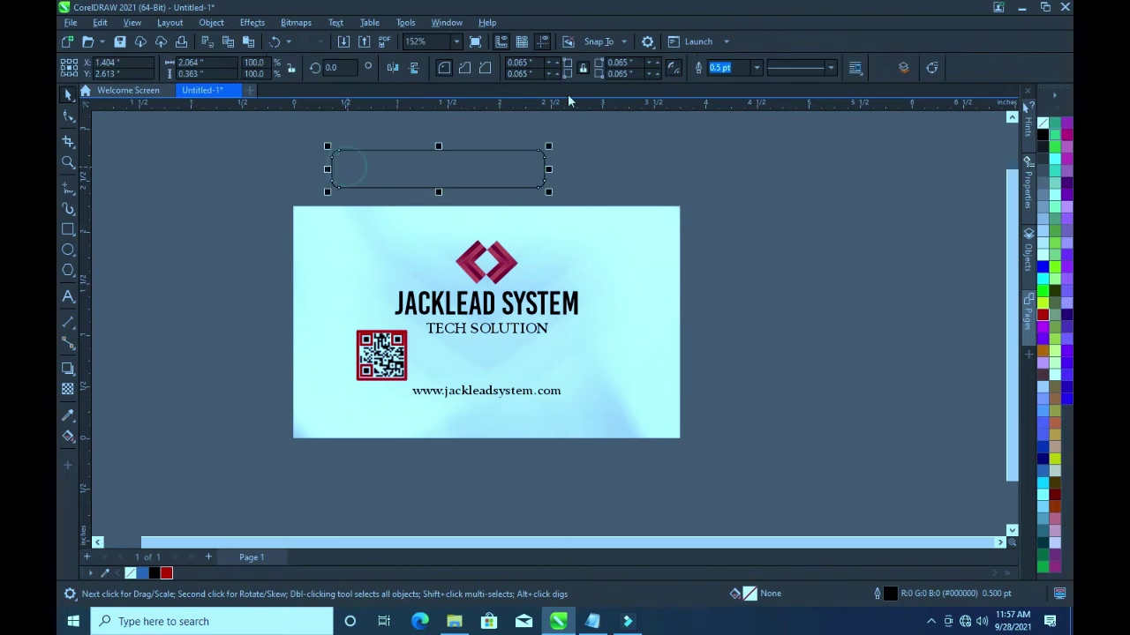
# Try 1.0 then 1.5 pt outlines, fill the bar red, and move it onto the card's top edge
pyautogui.click(756, 70)
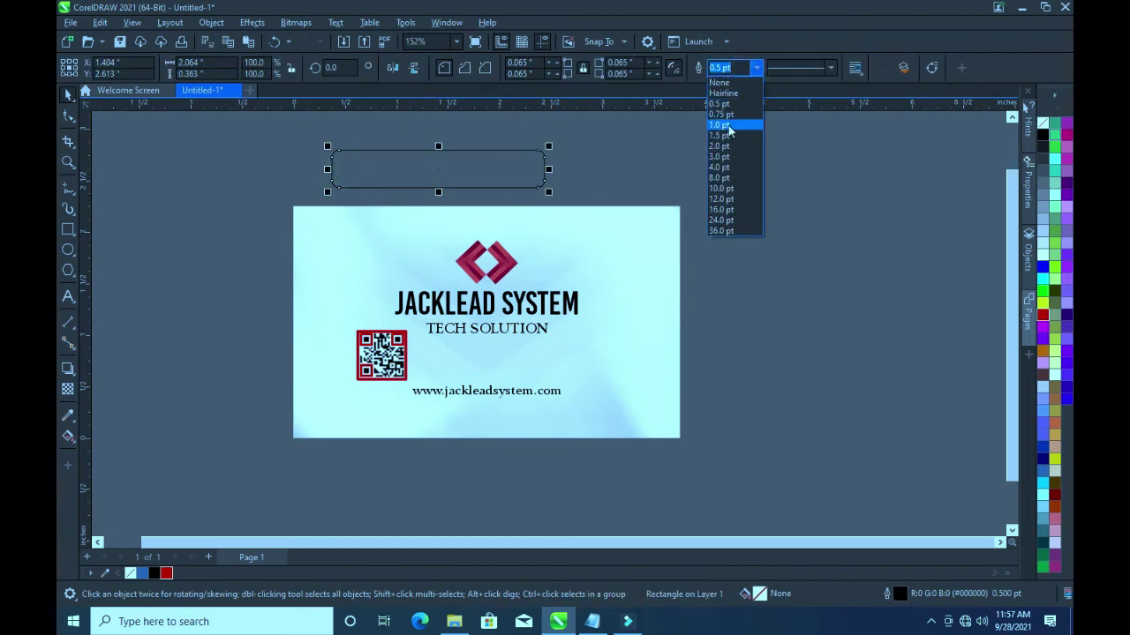
pyautogui.click(727, 125)
pyautogui.click(755, 68)
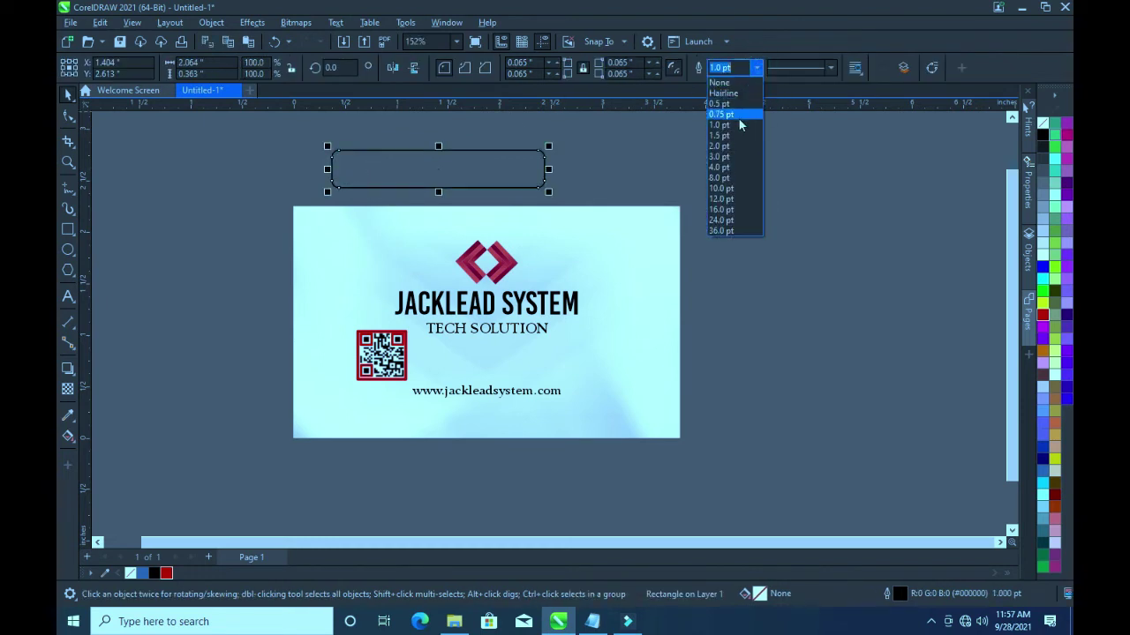
pyautogui.click(734, 137)
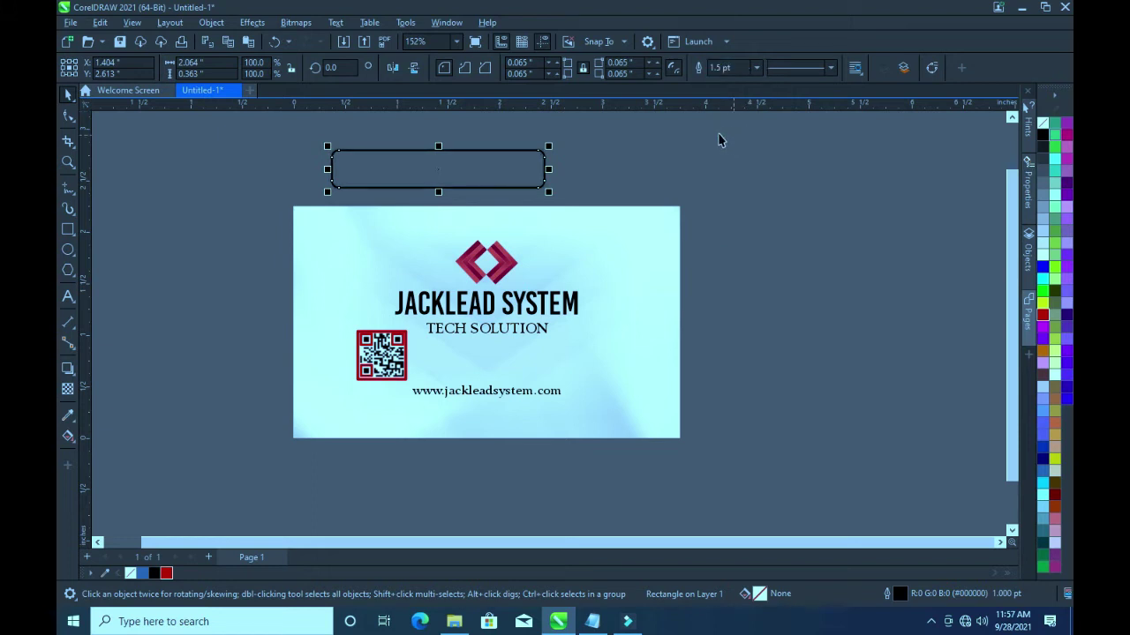
pyautogui.click(166, 573)
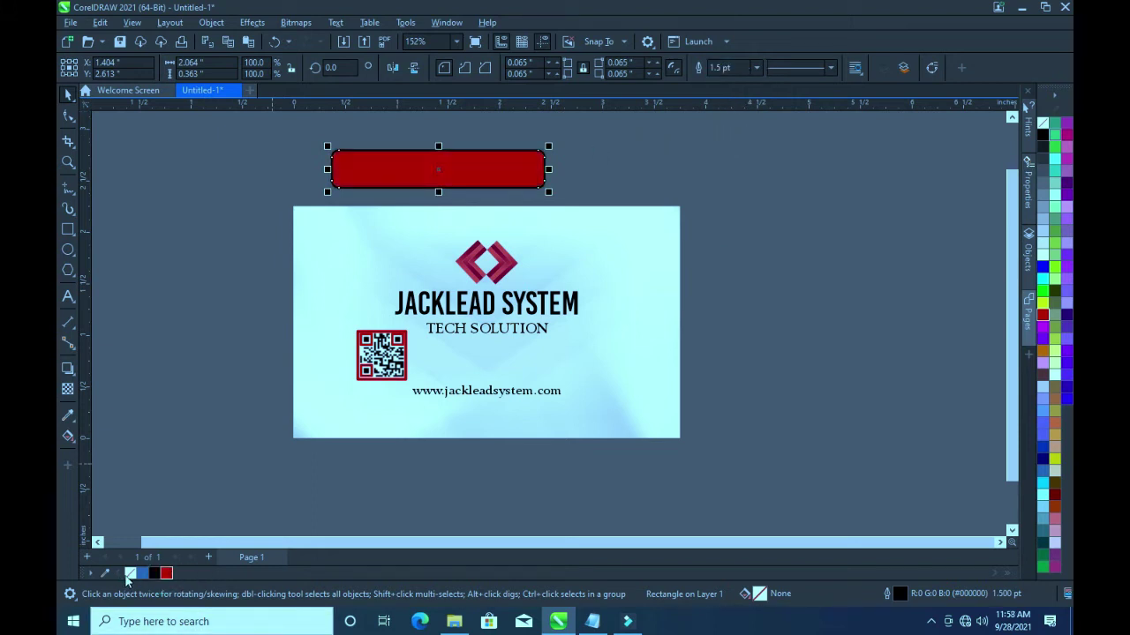
pyautogui.moveTo(437, 166); pyautogui.dragTo(491, 207)
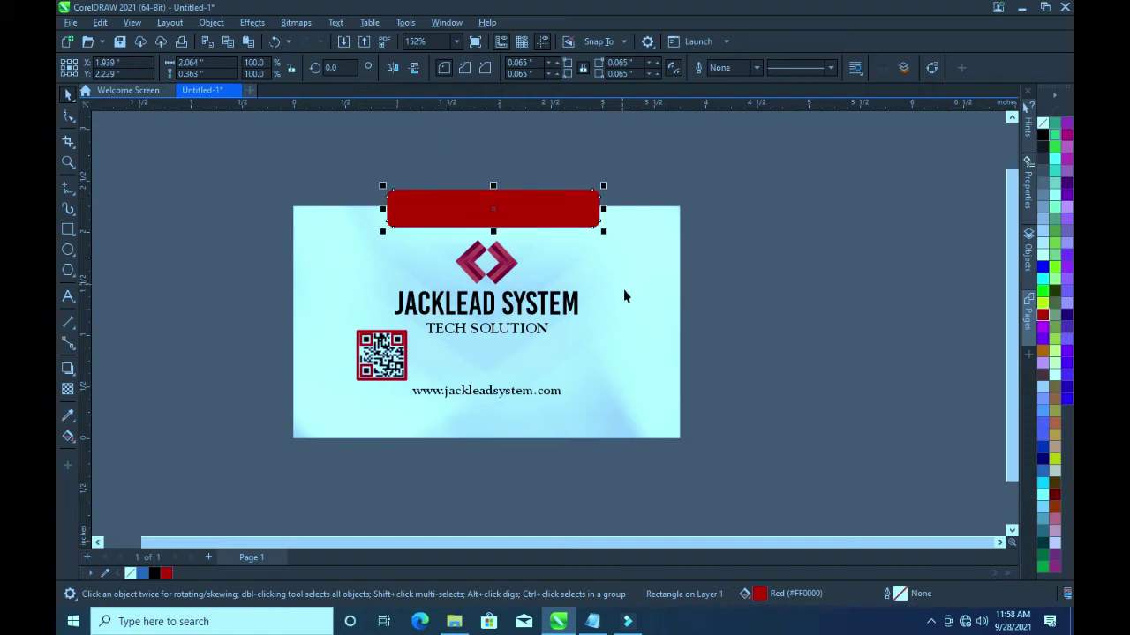
pyautogui.keyDown('shift'); pyautogui.click(645, 315); pyautogui.keyUp('shift')
# Centre the red bar horizontally on the card and give it a darker red shade
pyautogui.press('c')
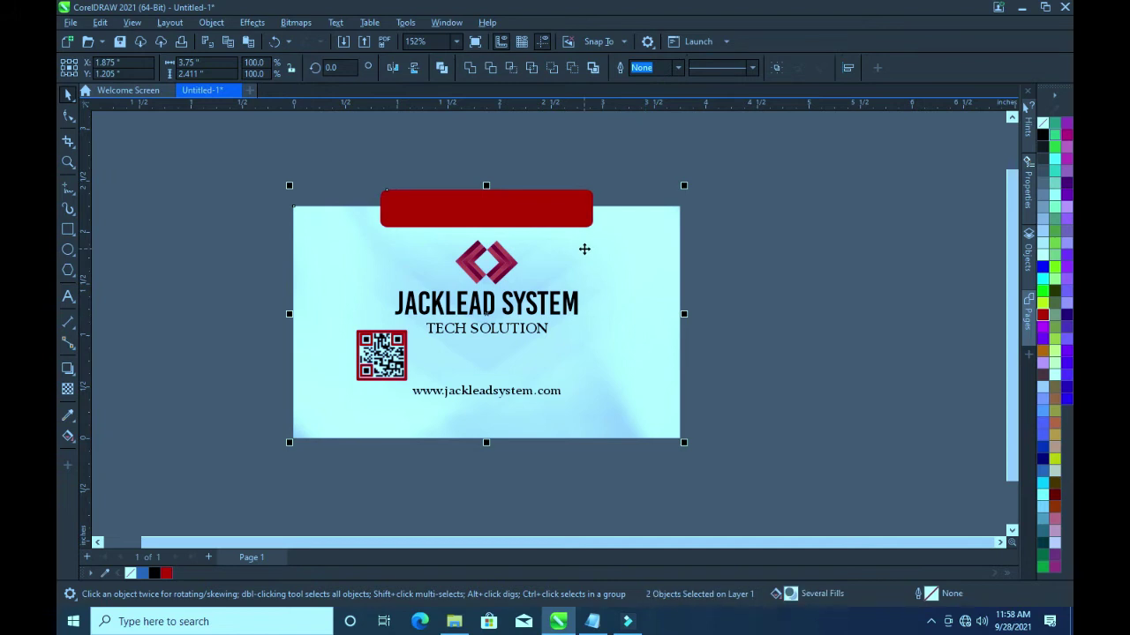
pyautogui.click(653, 160)
pyautogui.click(527, 210)
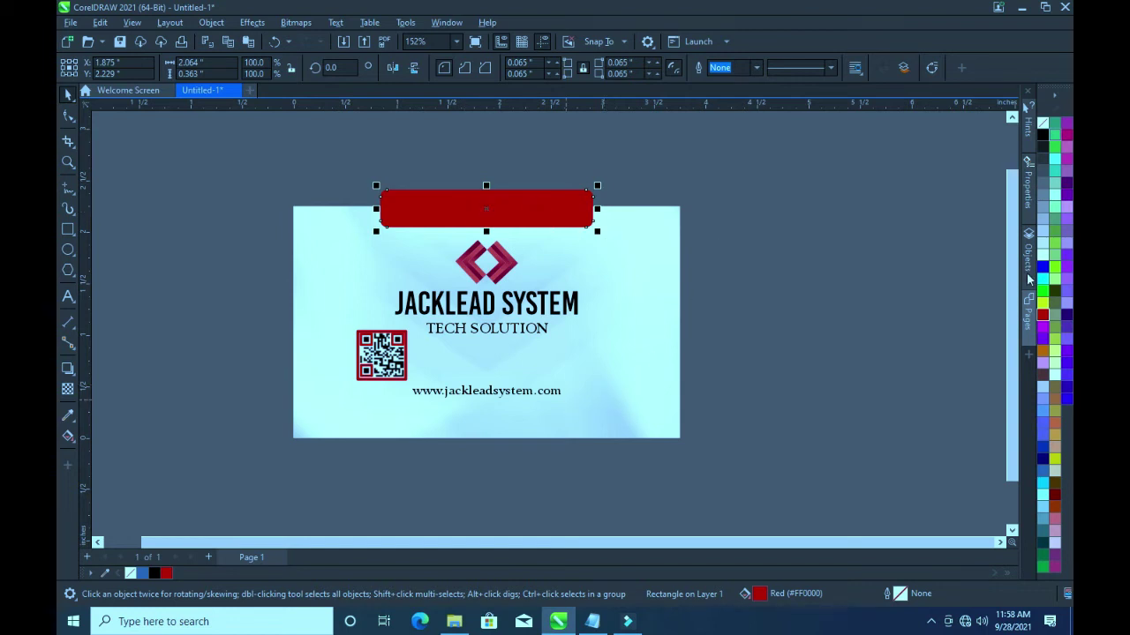
pyautogui.click(1043, 320)
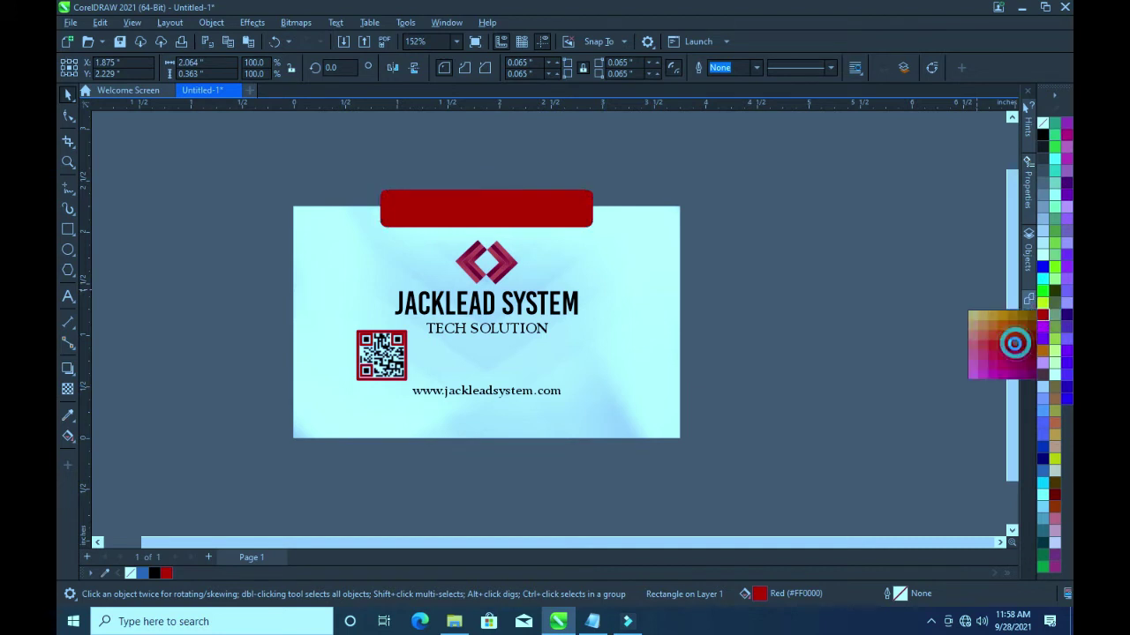
pyautogui.click(1015, 349)
pyautogui.click(441, 168)
# Copy the bar to the card's bottom edge and shrink it to about 80%
pyautogui.click(467, 207)
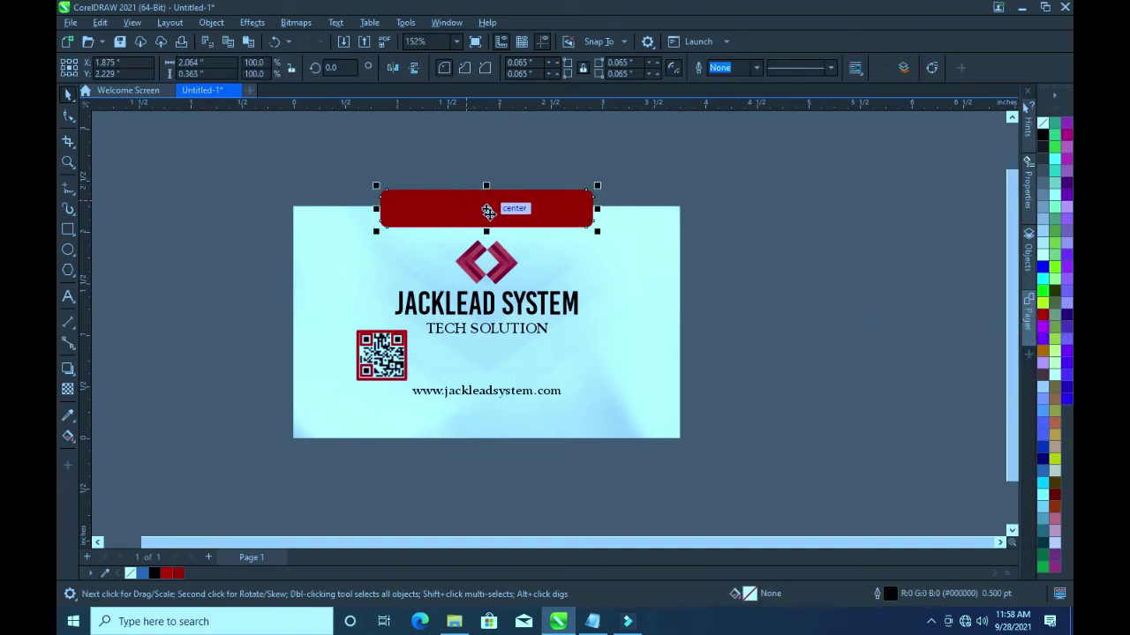
pyautogui.moveTo(486, 206); pyautogui.dragTo(468, 441)
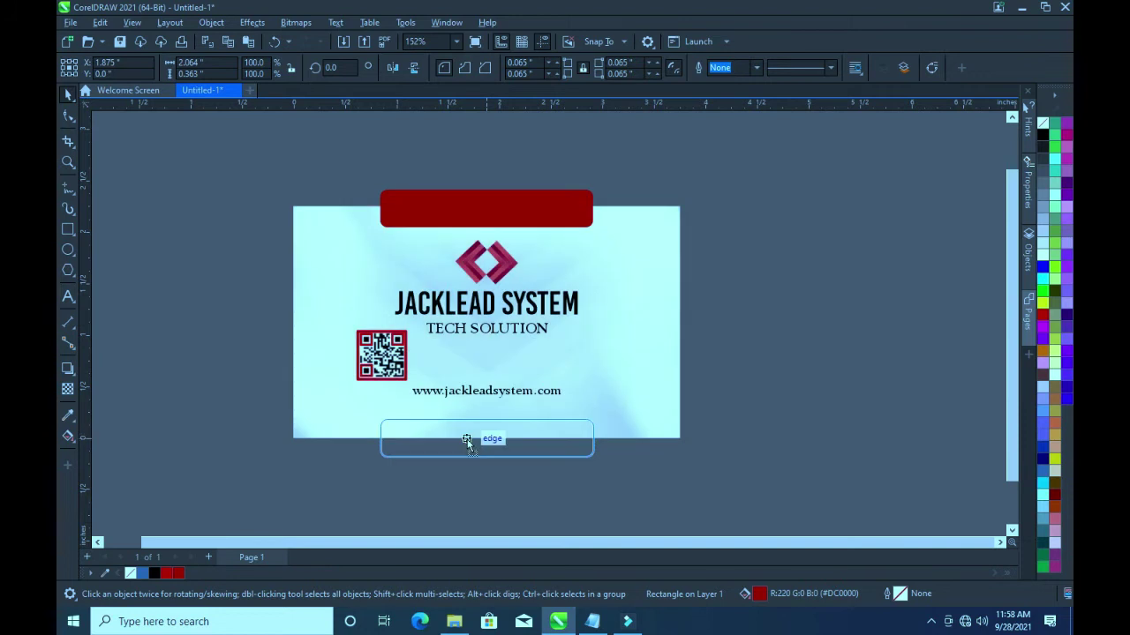
pyautogui.moveTo(467, 442); pyautogui.dragTo(467, 443)
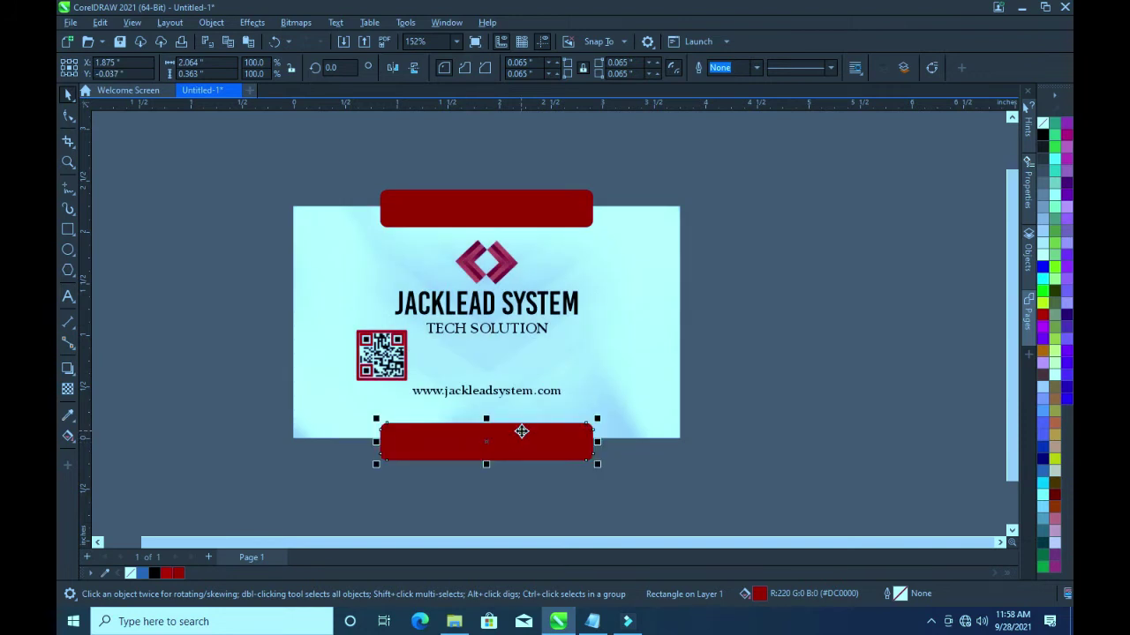
pyautogui.press('Up')
pyautogui.press('Up')
pyautogui.press('Up')
pyautogui.press('Up')
pyautogui.press('Up')
pyautogui.press('Up')
pyautogui.press('Up')
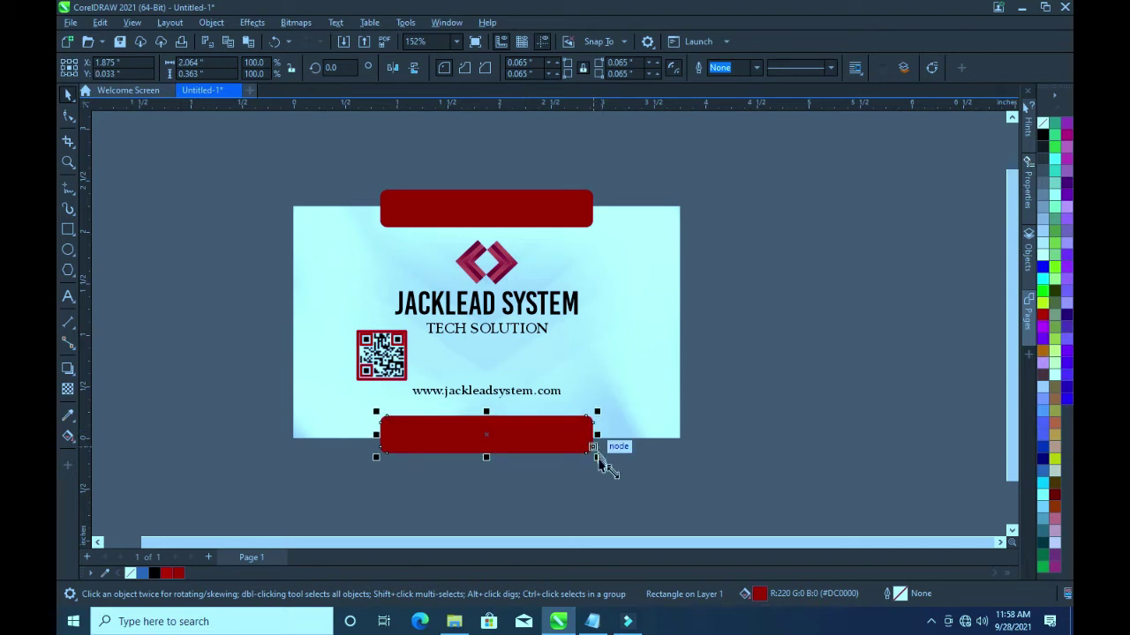
pyautogui.moveTo(599, 459); pyautogui.dragTo(575, 461)
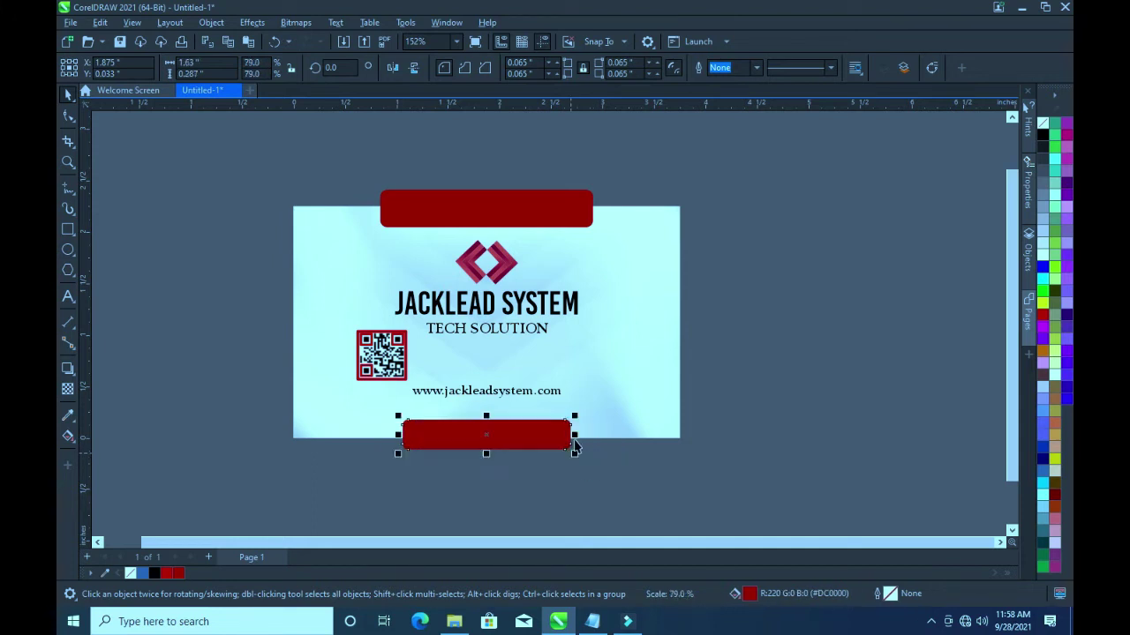
# Shrink the top bar to about 84% and select both red bars
pyautogui.click(527, 217)
pyautogui.moveTo(599, 233); pyautogui.dragTo(583, 237)
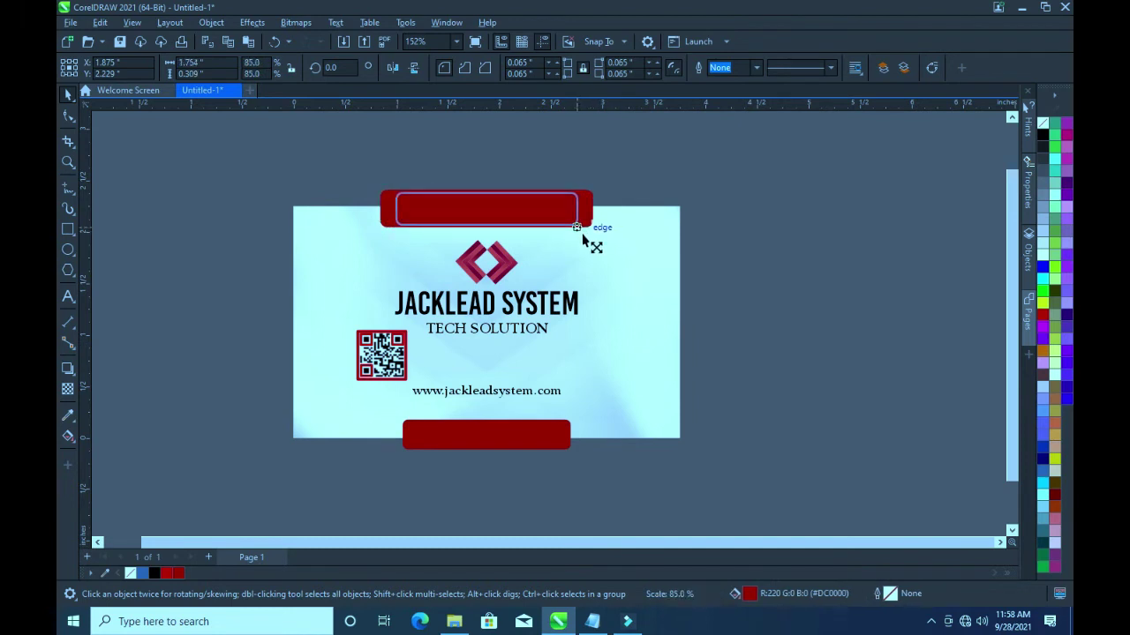
pyautogui.moveTo(582, 238); pyautogui.dragTo(580, 236)
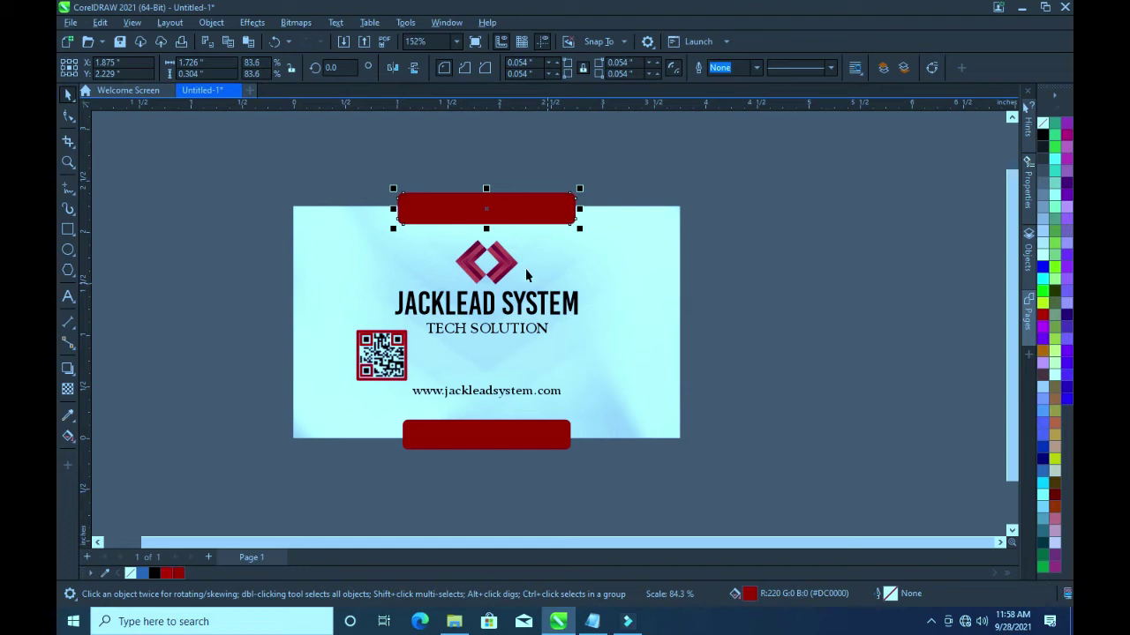
pyautogui.keyDown('shift'); pyautogui.click(512, 436); pyautogui.keyUp('shift')
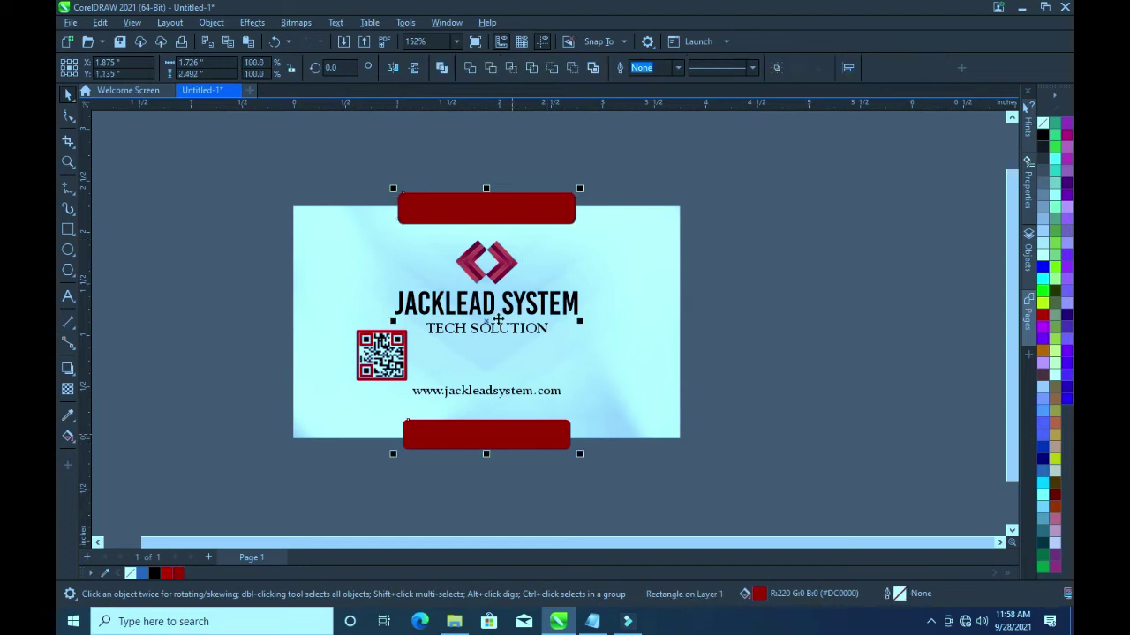
# PowerClip both red bars inside the card background
pyautogui.rightClick(518, 210)
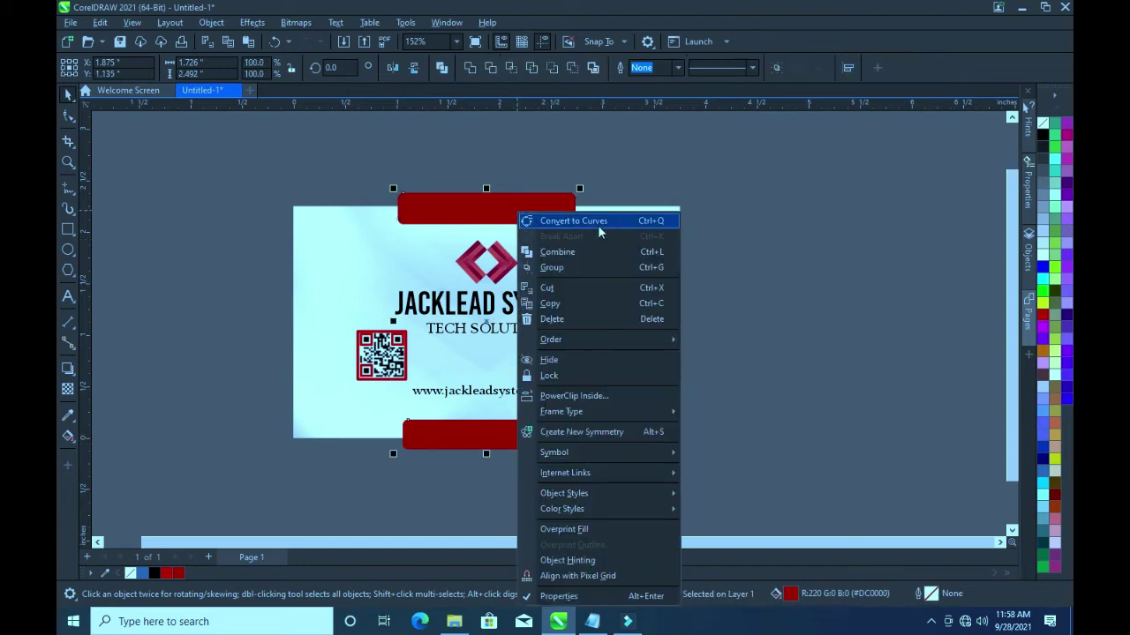
pyautogui.click(569, 395)
pyautogui.click(623, 383)
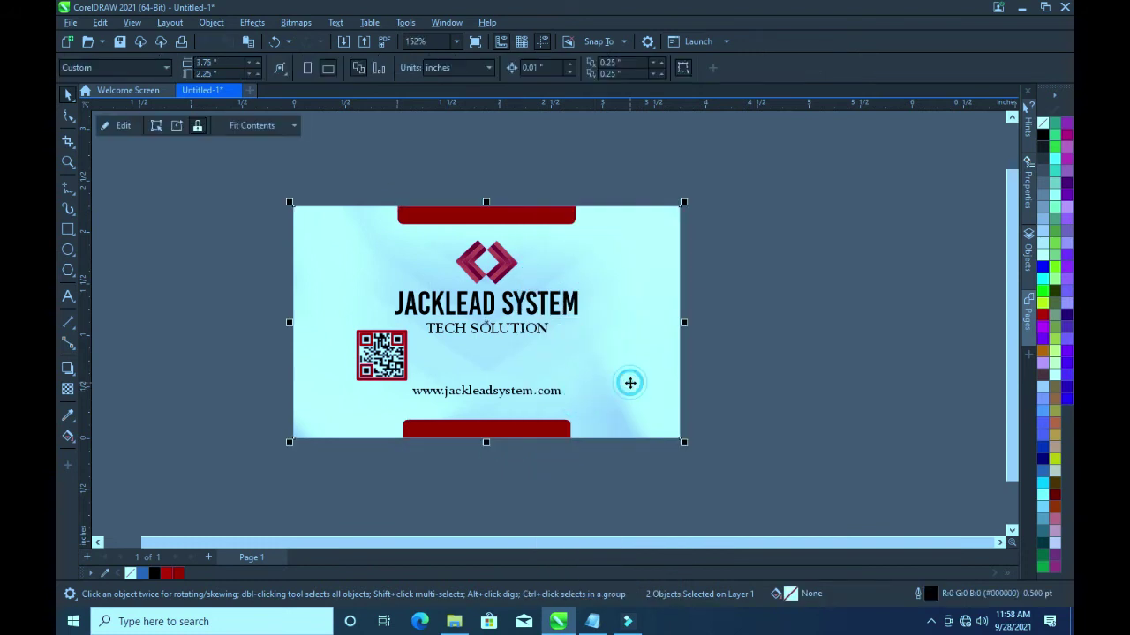
# Add vertical guides at the top bar's ends and widen the bottom bar to match them
pyautogui.moveTo(88, 269); pyautogui.dragTo(397, 304)
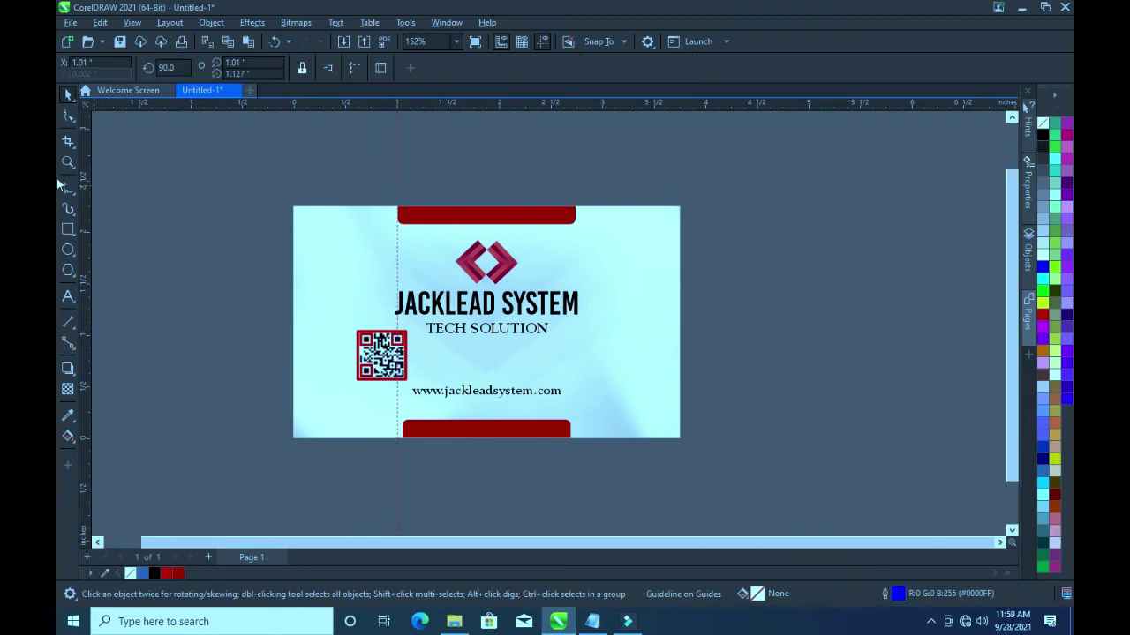
pyautogui.moveTo(85, 214); pyautogui.dragTo(576, 300)
pyautogui.click(499, 429)
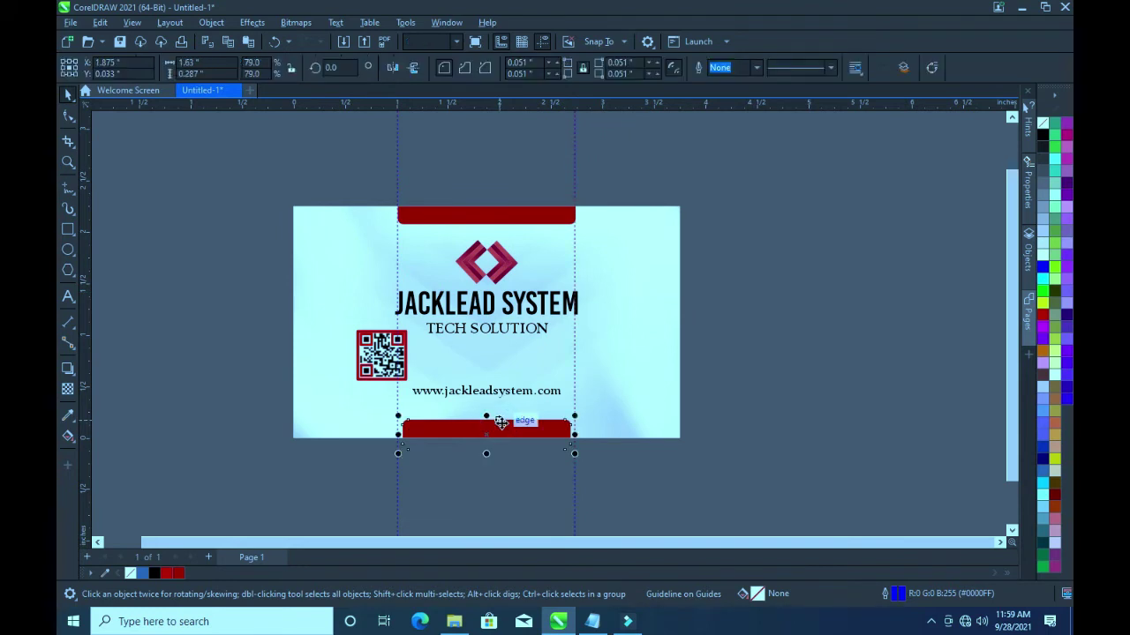
pyautogui.moveTo(575, 458); pyautogui.dragTo(589, 455)
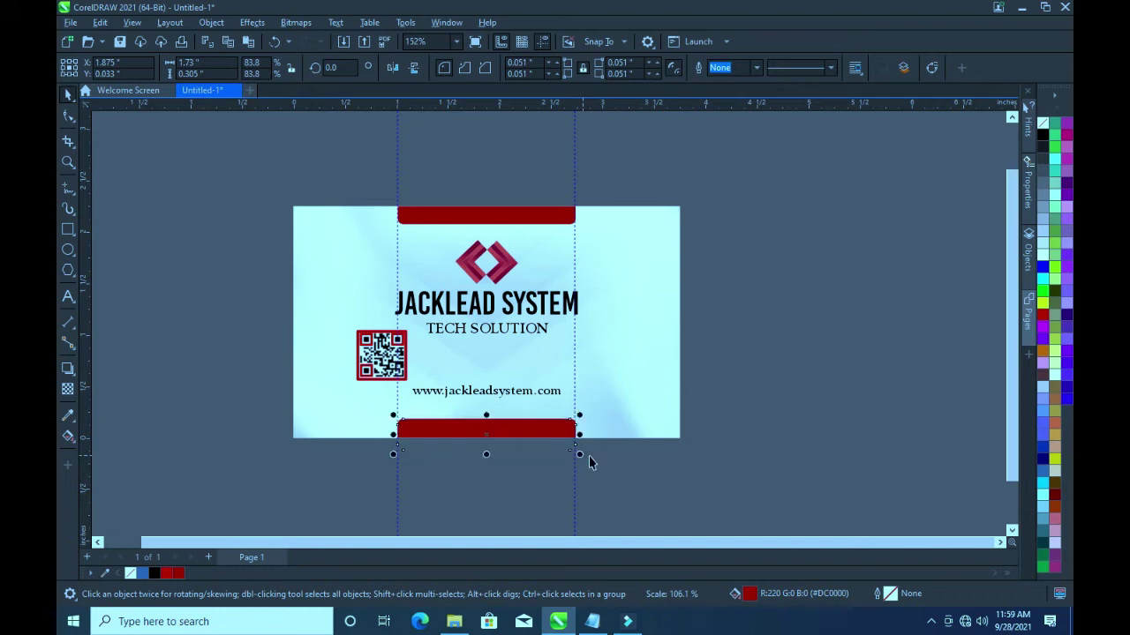
pyautogui.click(111, 129)
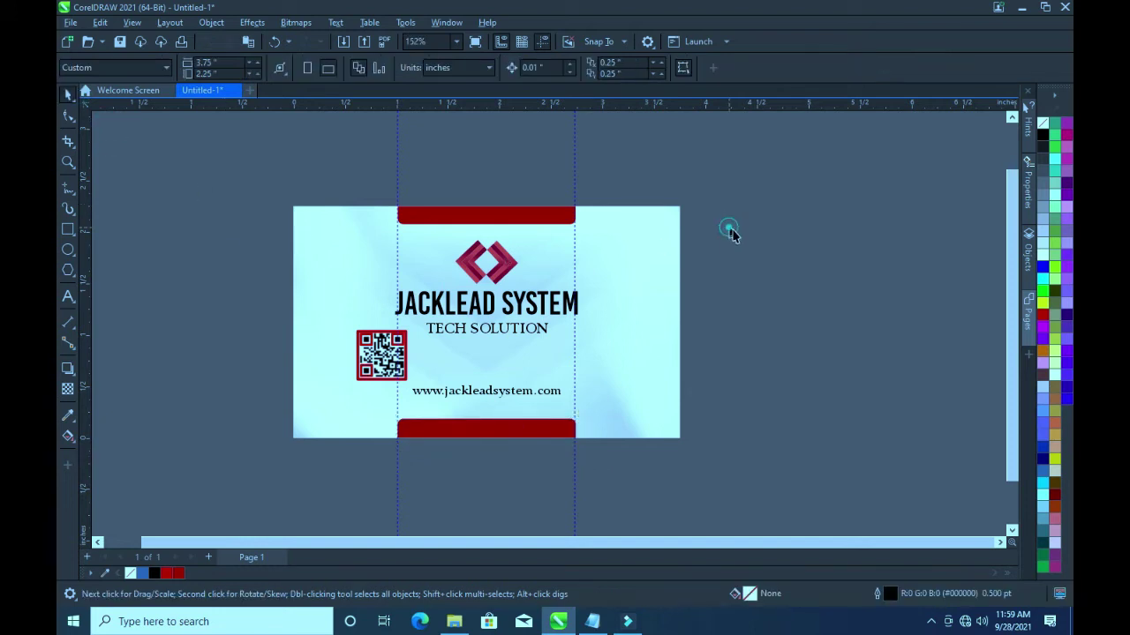
# Move the QR code left and slightly down, beside the company name and website line
pyautogui.scroll(-1, 598, 330)
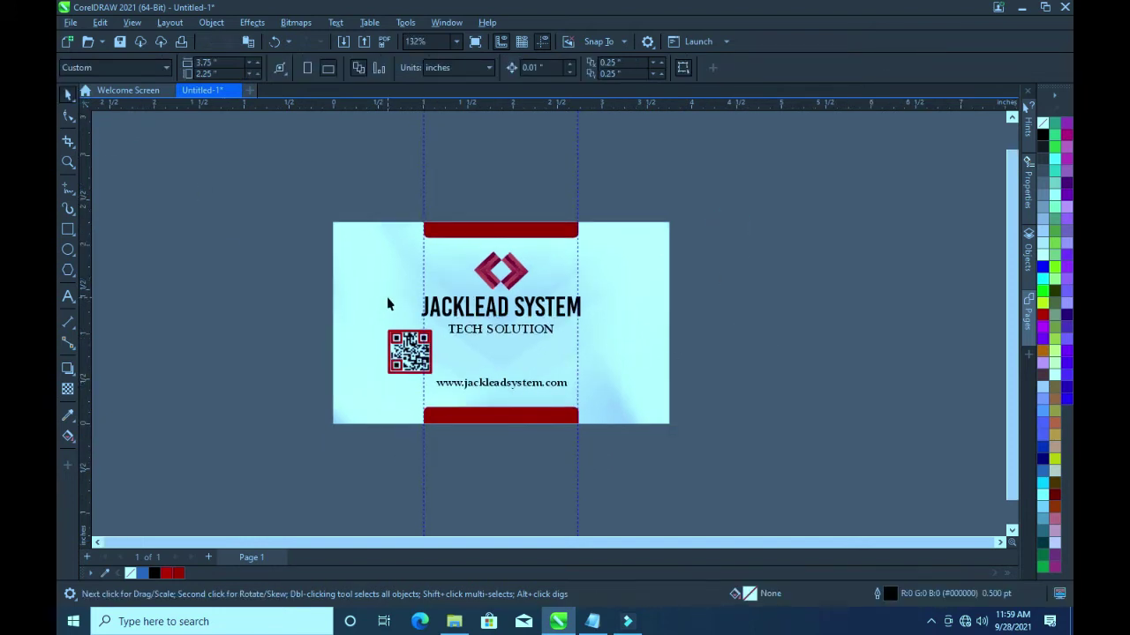
pyautogui.click(331, 287)
pyautogui.click(805, 270)
pyautogui.moveTo(405, 339); pyautogui.dragTo(384, 339)
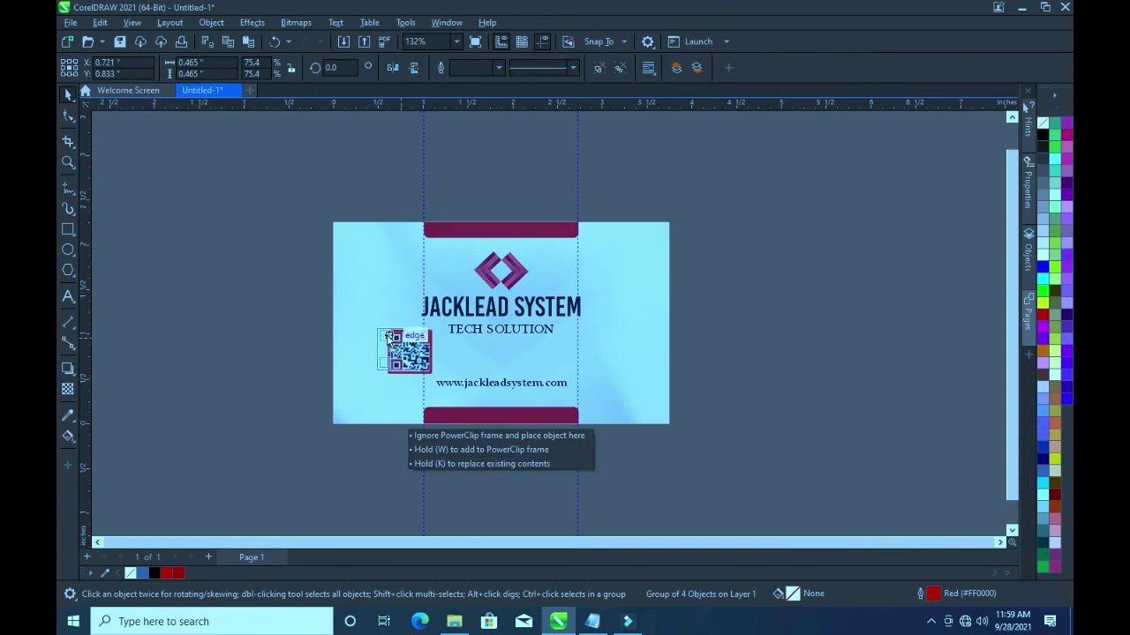
pyautogui.moveTo(385, 339)
pyautogui.mouseDown()
pyautogui.moveTo(377, 358)
pyautogui.moveTo(377, 347)
pyautogui.mouseUp()
pyautogui.click(270, 351)
pyautogui.click(797, 329)
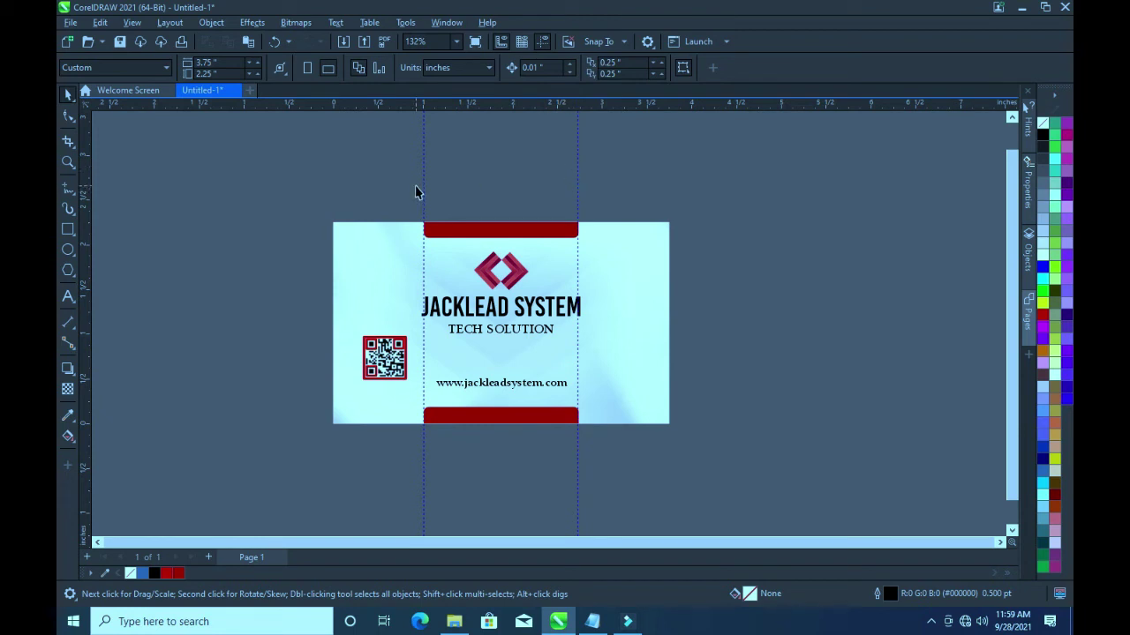
pyautogui.click(102, 23)
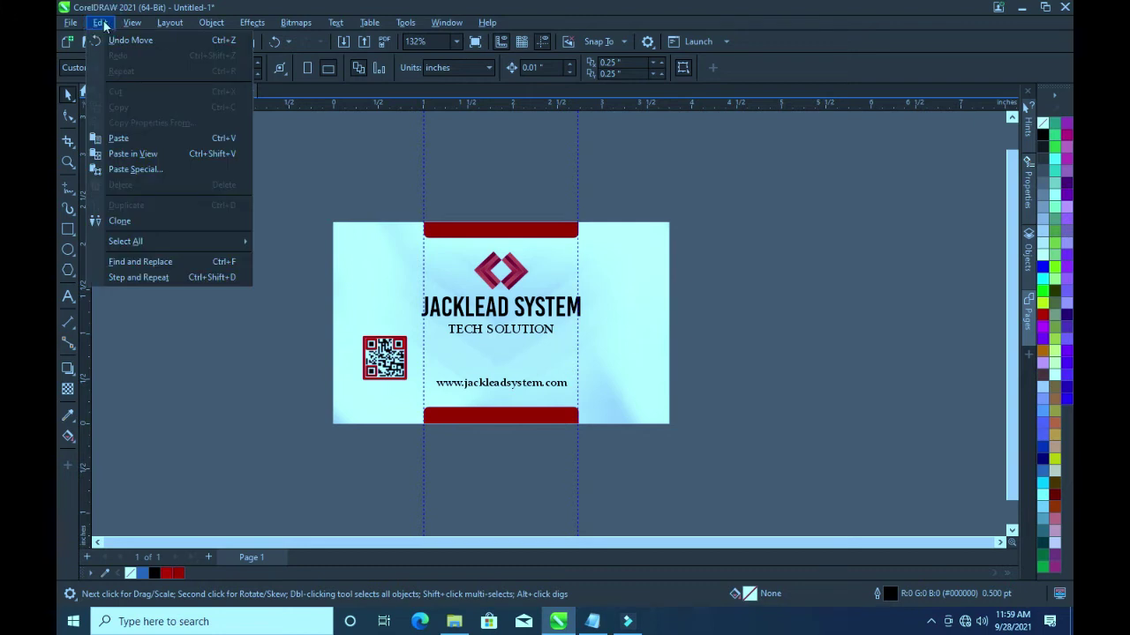
# Select all guidelines and delete them
pyautogui.moveTo(167, 241)
pyautogui.click(300, 275)
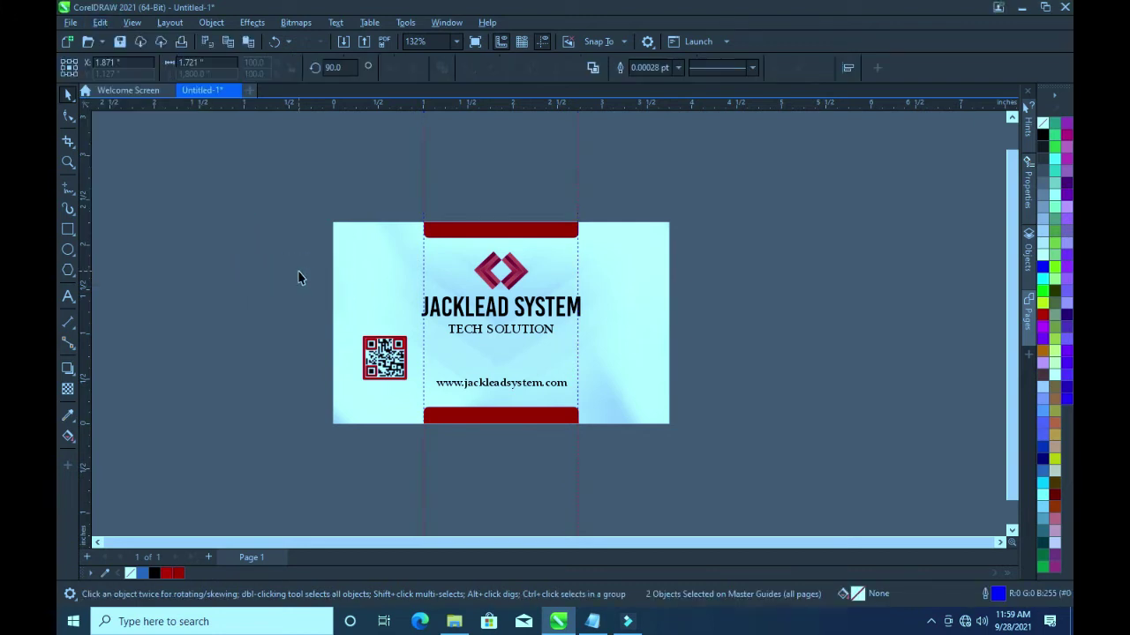
pyautogui.rightClick(425, 205)
pyautogui.click(458, 313)
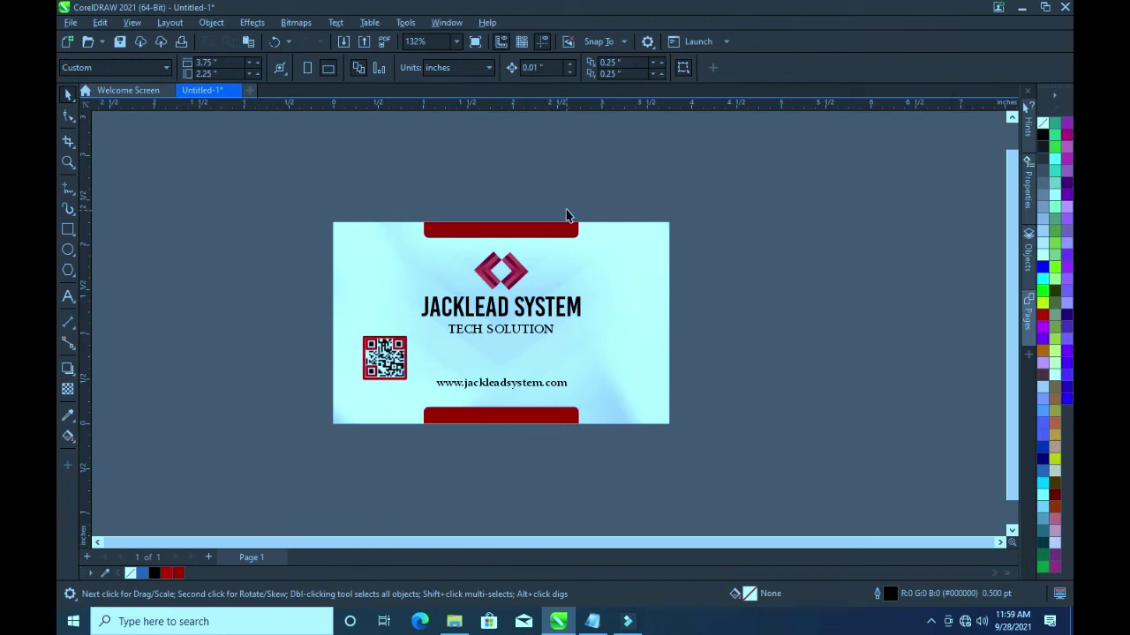
# Duplicate the whole card and place the copy to the right of the original
pyautogui.moveTo(262, 185); pyautogui.dragTo(703, 454)
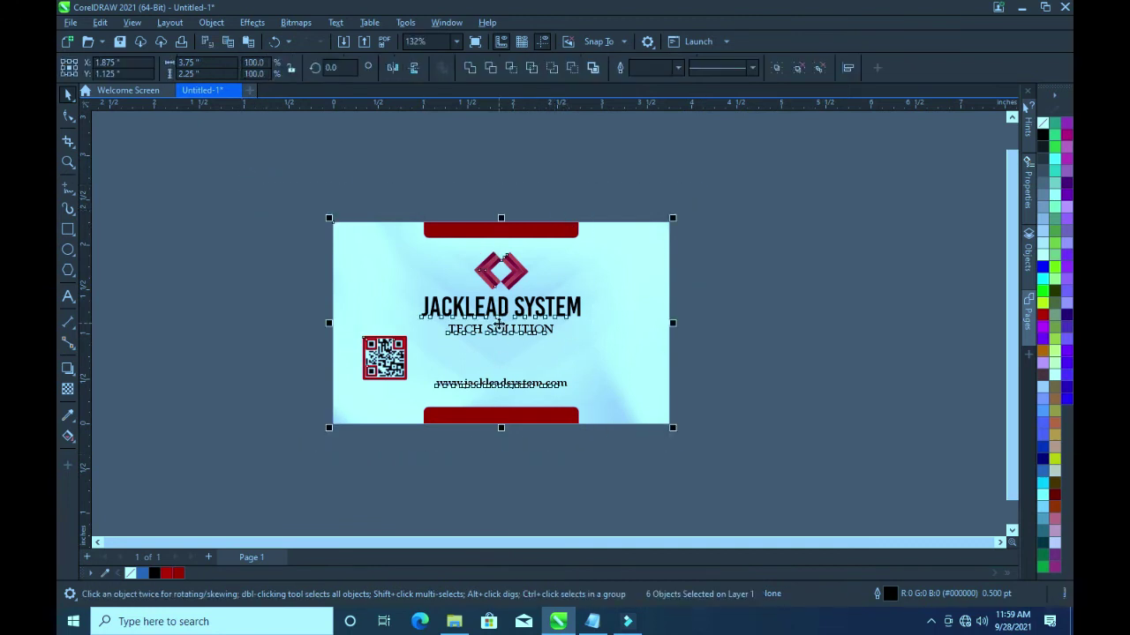
pyautogui.moveTo(500, 325); pyautogui.dragTo(827, 346)
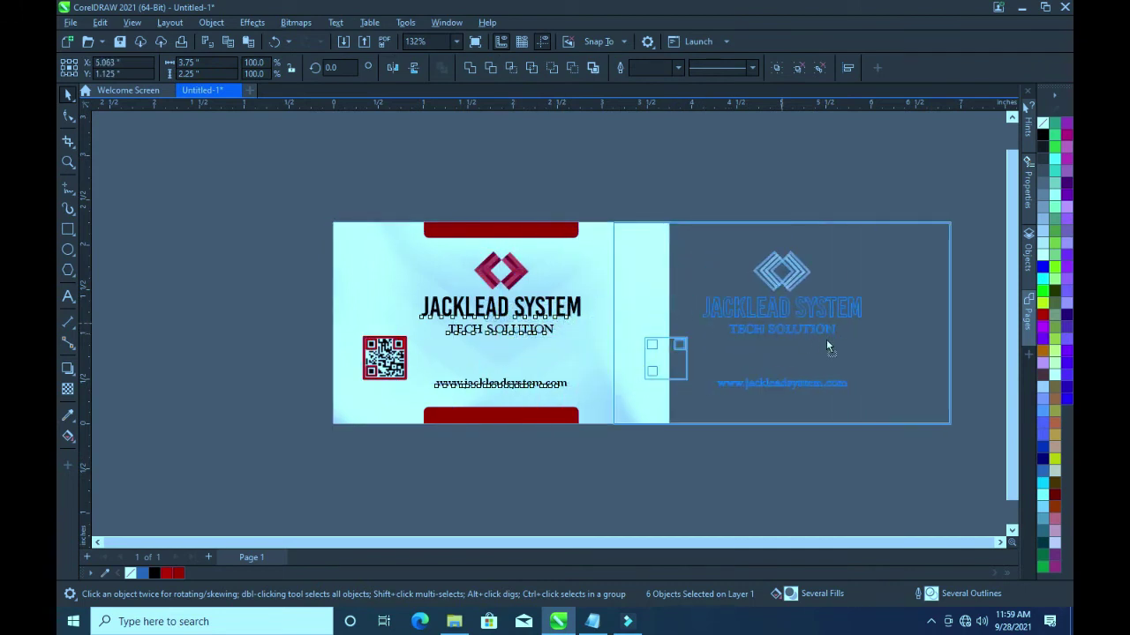
pyautogui.moveTo(827, 346); pyautogui.dragTo(854, 346)
pyautogui.scroll(1, 734, 379)
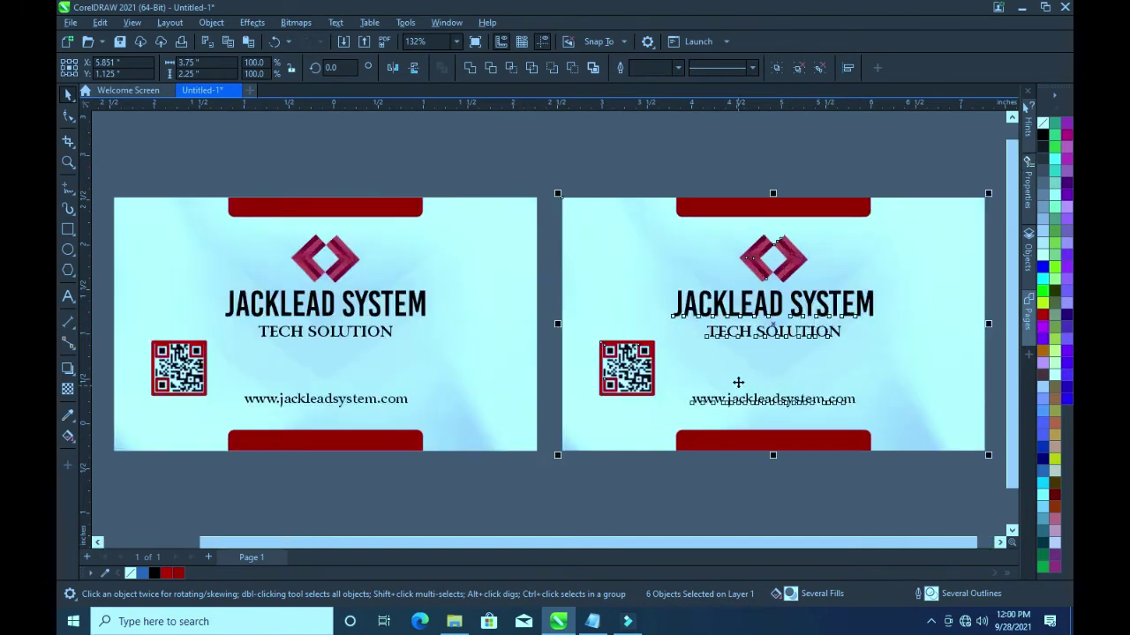
pyautogui.scroll(-1, 613, 353)
# Edit the duplicate card's PowerClip contents, delete both red bars, and finish editing
pyautogui.click(690, 269)
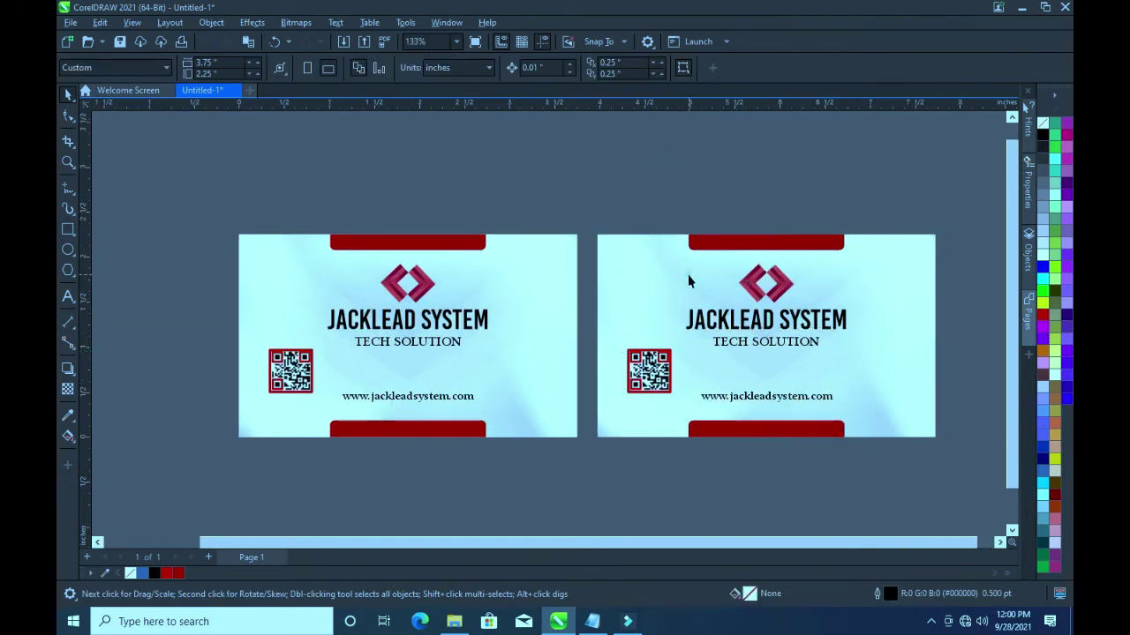
pyautogui.click(116, 128)
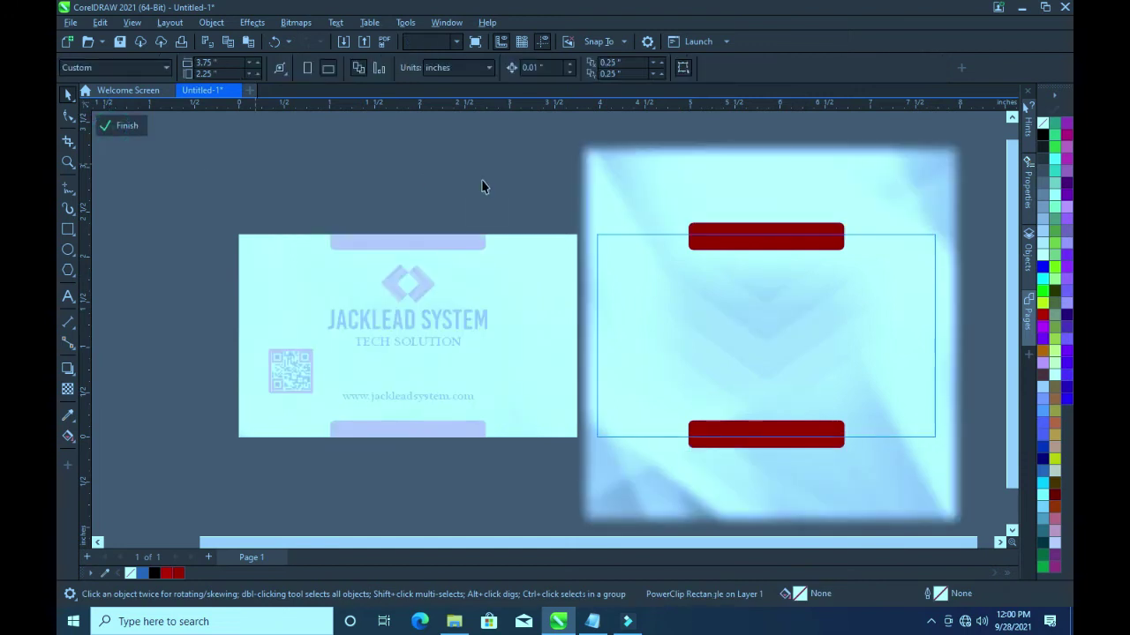
pyautogui.click(780, 231)
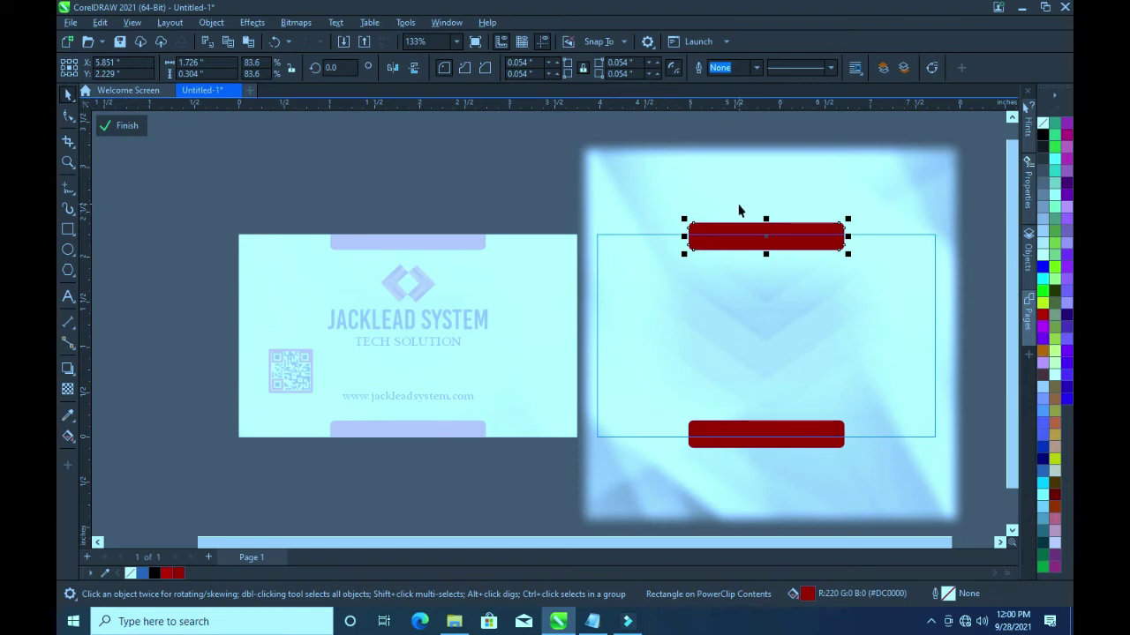
pyautogui.moveTo(745, 231)
pyautogui.mouseDown()
pyautogui.moveTo(766, 431)
pyautogui.moveTo(751, 353)
pyautogui.mouseUp()
pyautogui.press('Delete')
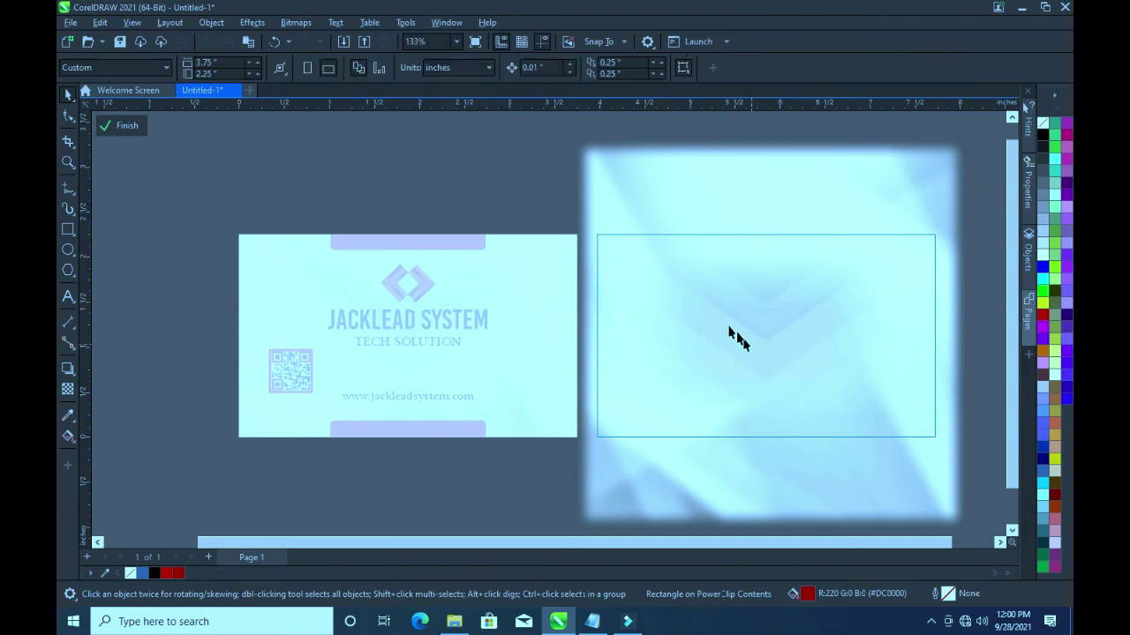
pyautogui.click(126, 126)
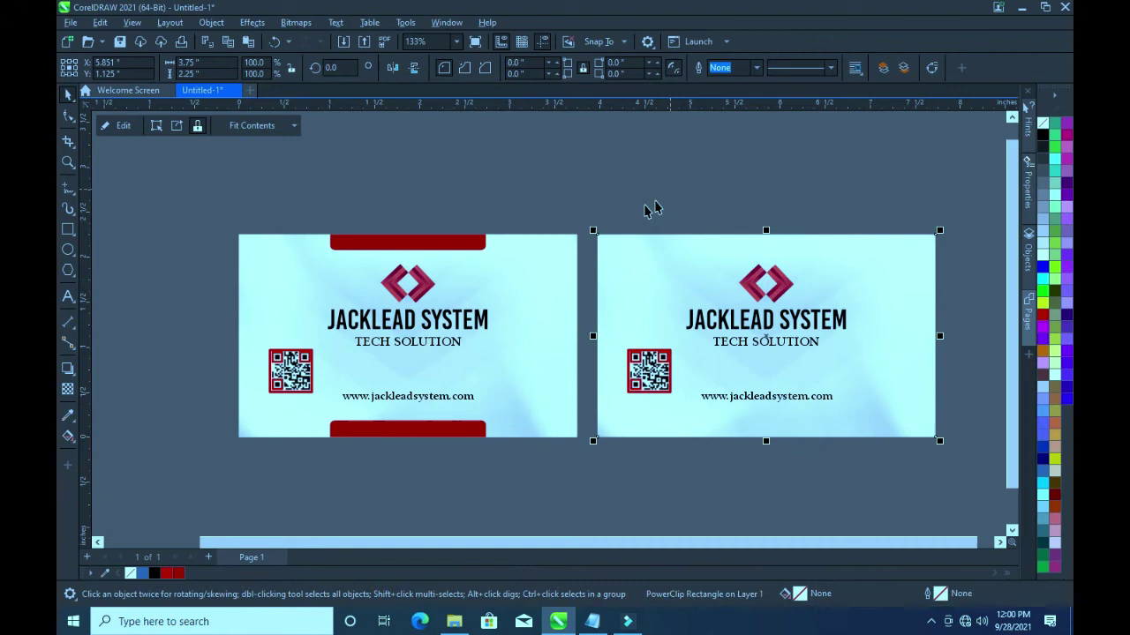
# Delete the QR code from the duplicate card
pyautogui.moveTo(621, 203); pyautogui.dragTo(852, 382)
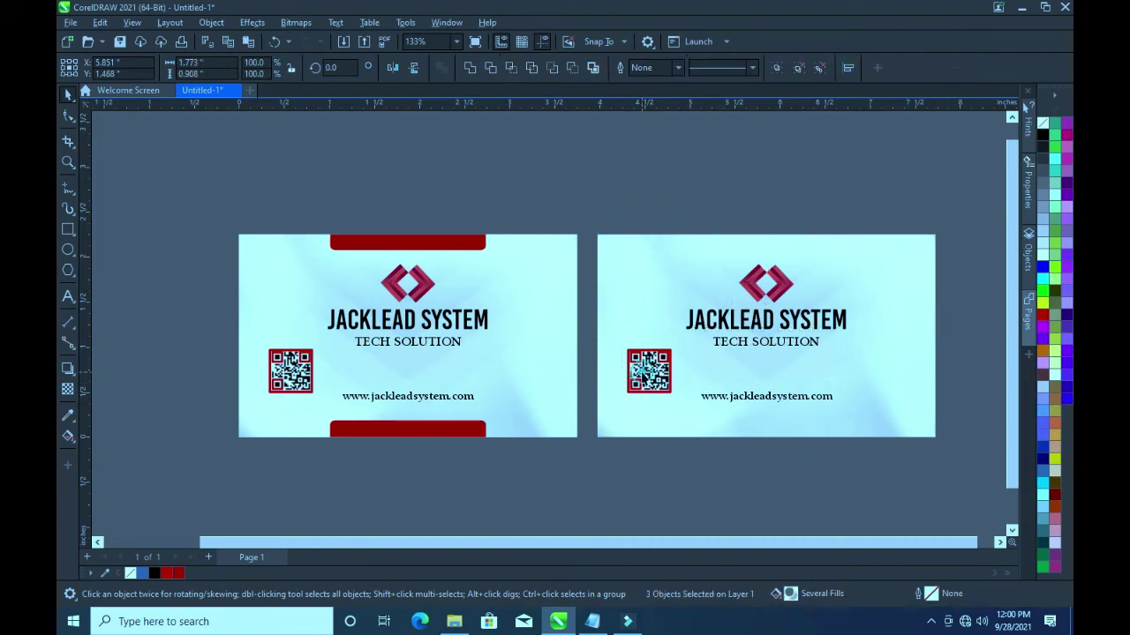
pyautogui.moveTo(618, 342); pyautogui.dragTo(680, 399)
pyautogui.press('Delete')
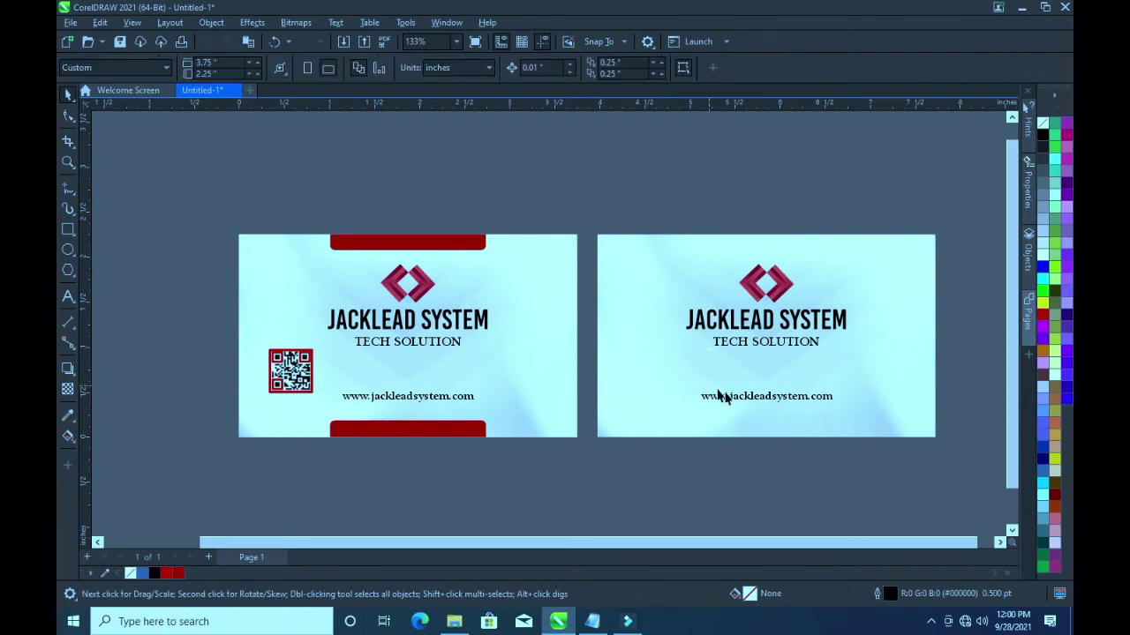
# Shrink the logo, JACKLEAD SYSTEM title and tagline together and shift them left
pyautogui.click(759, 399)
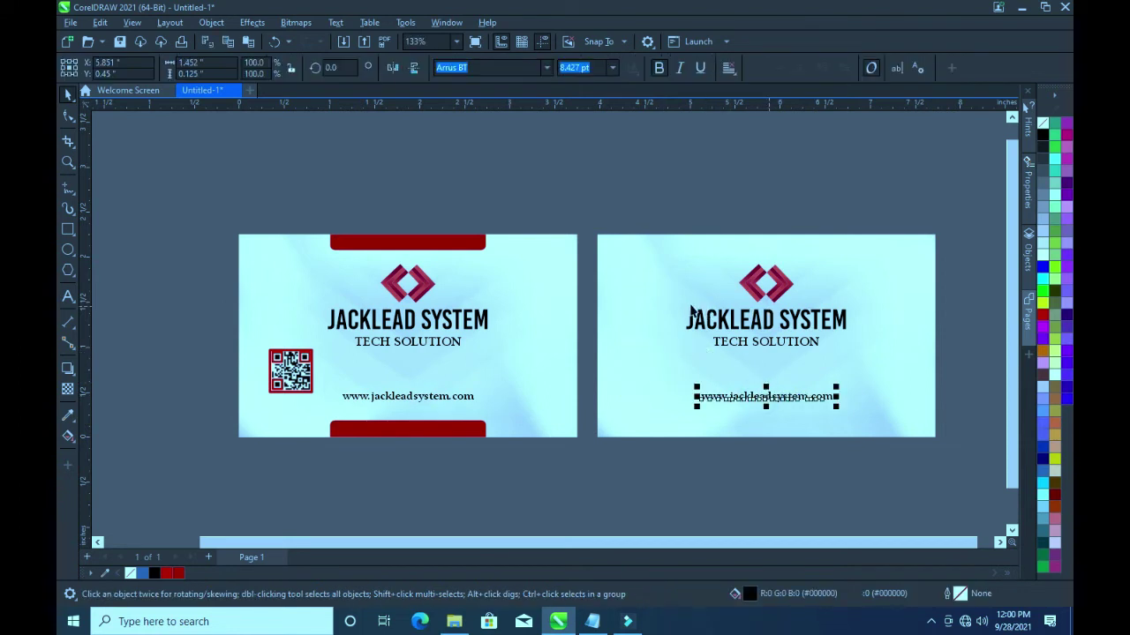
pyautogui.click(726, 320)
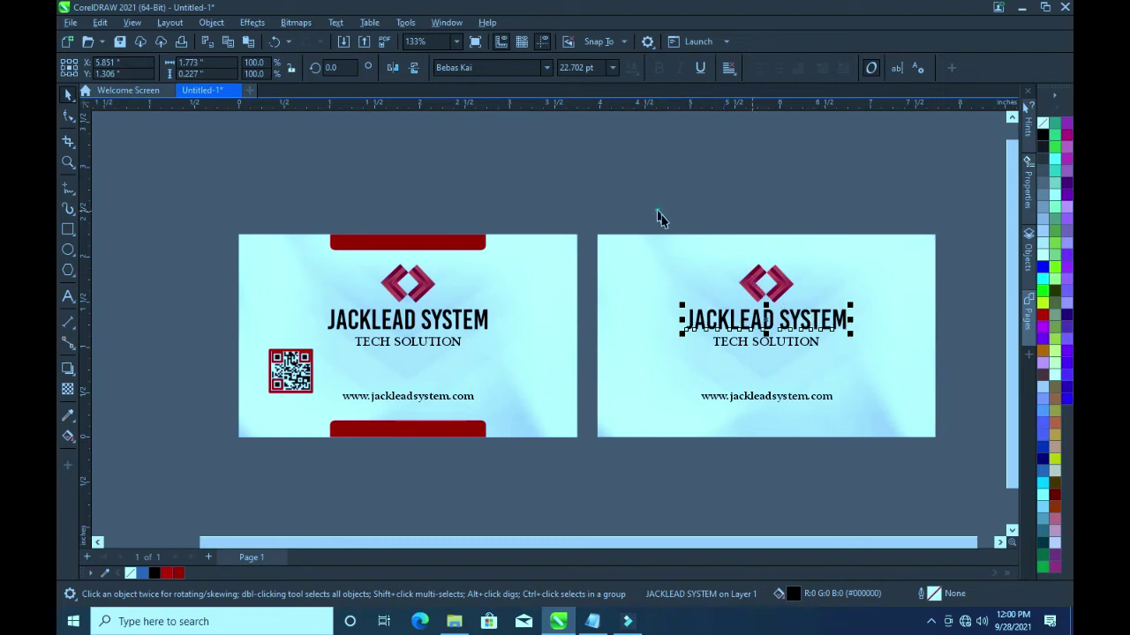
pyautogui.moveTo(658, 217); pyautogui.dragTo(889, 386)
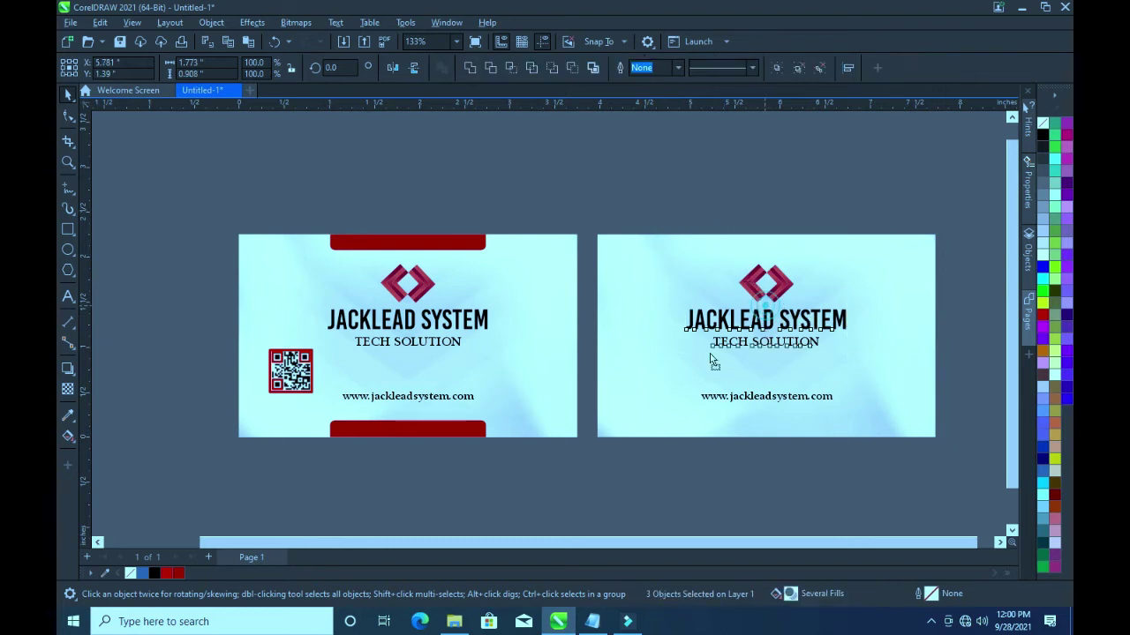
pyautogui.moveTo(713, 359); pyautogui.dragTo(645, 382)
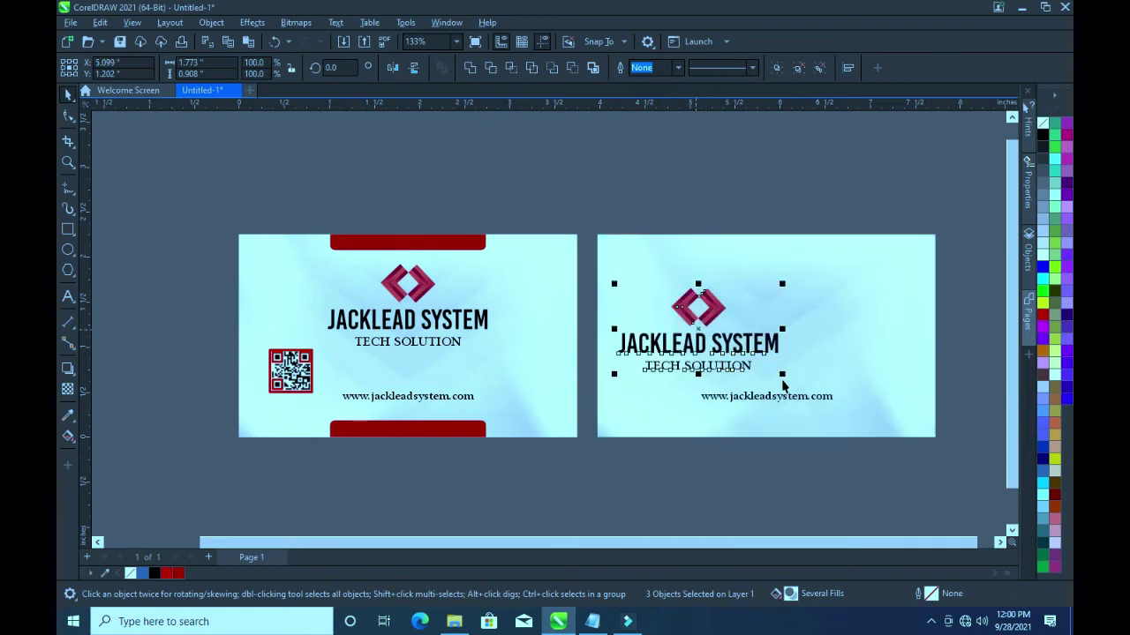
pyautogui.moveTo(782, 374); pyautogui.dragTo(720, 364)
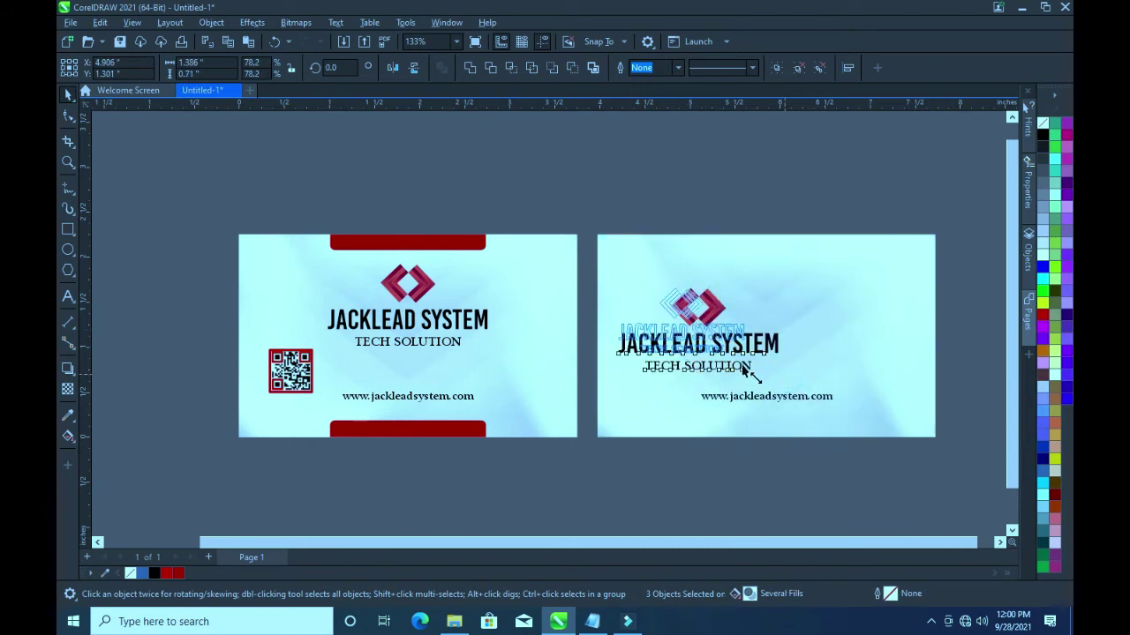
pyautogui.moveTo(666, 319); pyautogui.dragTo(671, 329)
pyautogui.click(723, 209)
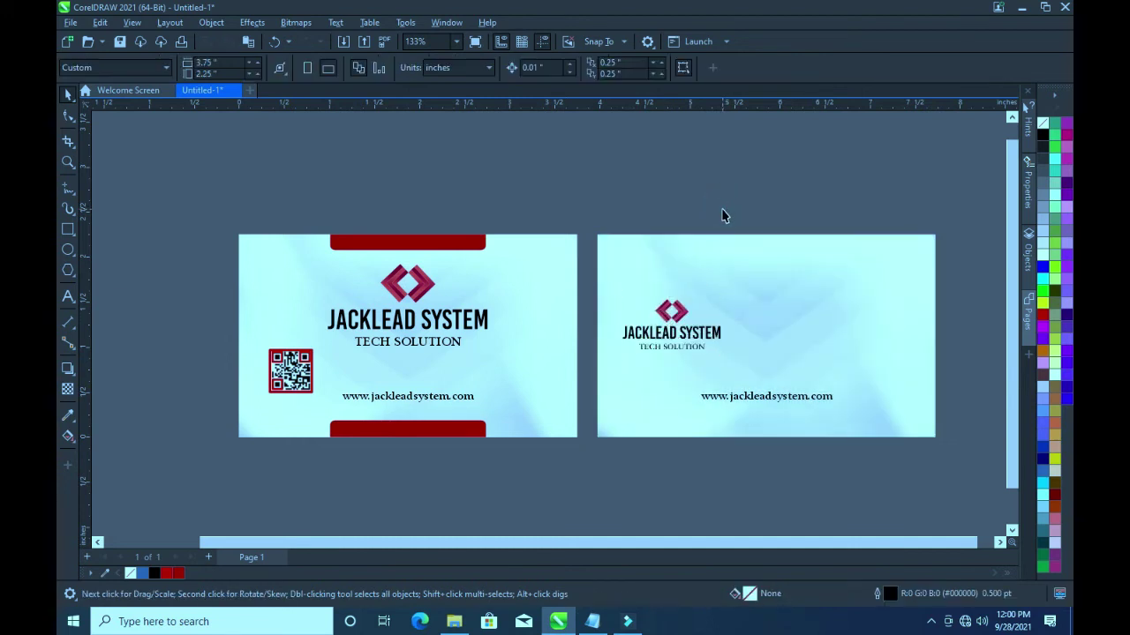
# Shrink the website line, then zoom in and nudge it slightly left and lower
pyautogui.moveTo(774, 402); pyautogui.dragTo(856, 403)
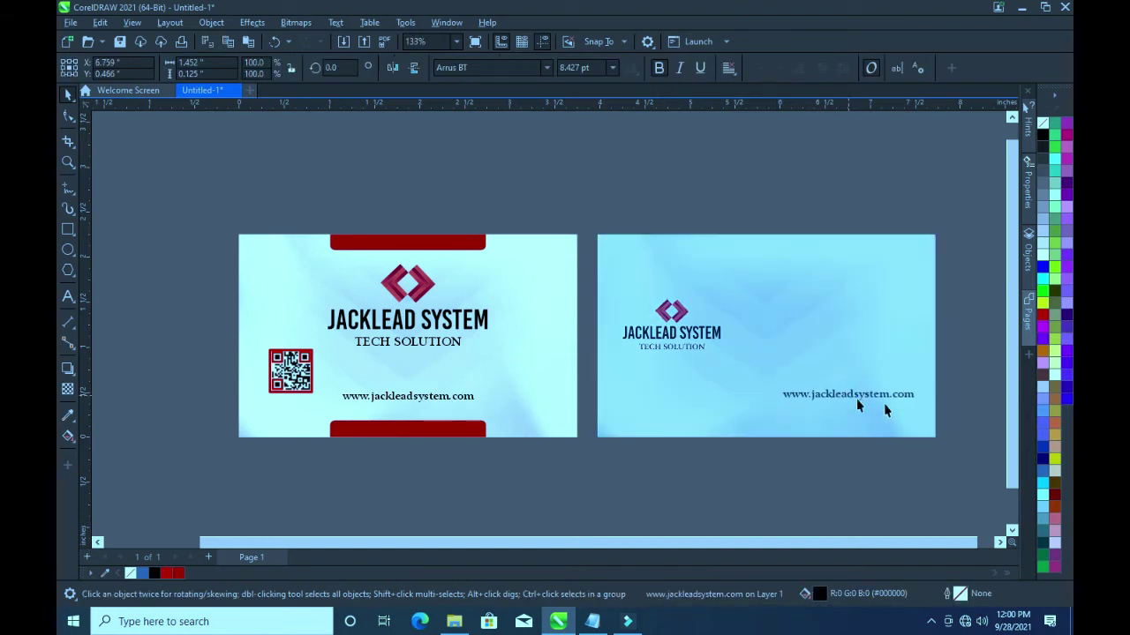
pyautogui.moveTo(779, 412); pyautogui.dragTo(774, 408)
pyautogui.press('z')
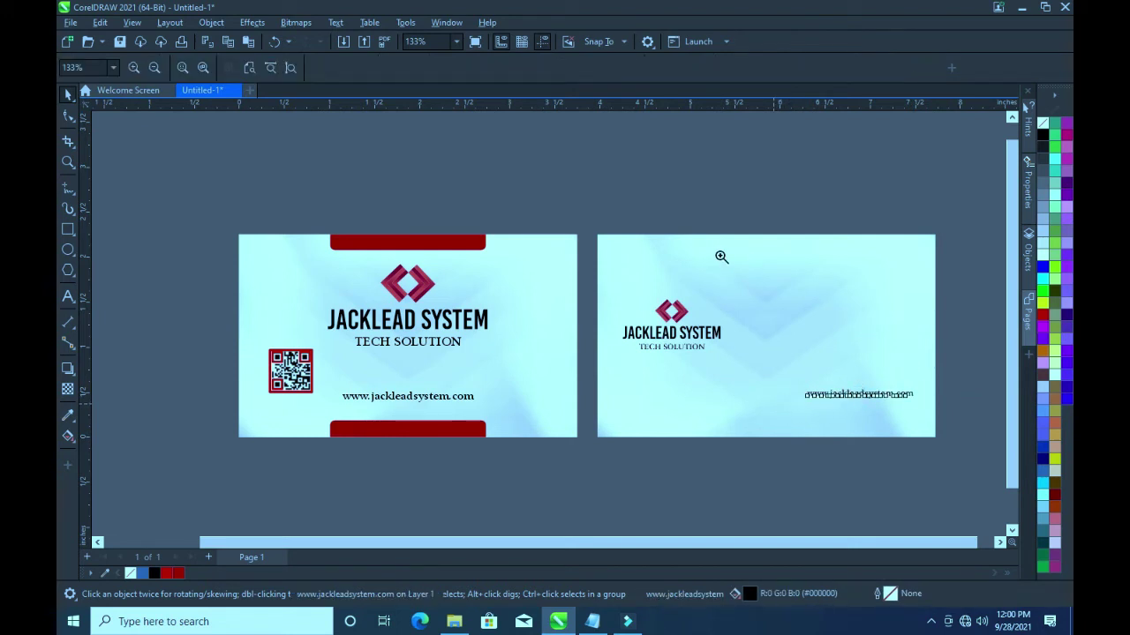
pyautogui.moveTo(692, 222); pyautogui.dragTo(964, 466)
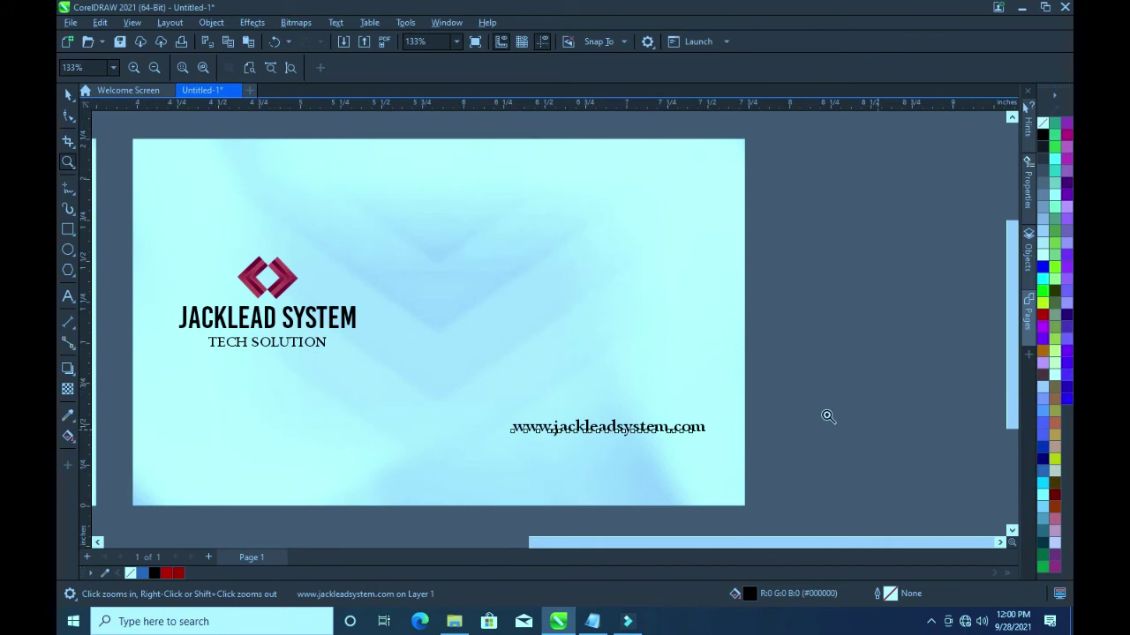
pyautogui.click(67, 94)
pyautogui.click(635, 430)
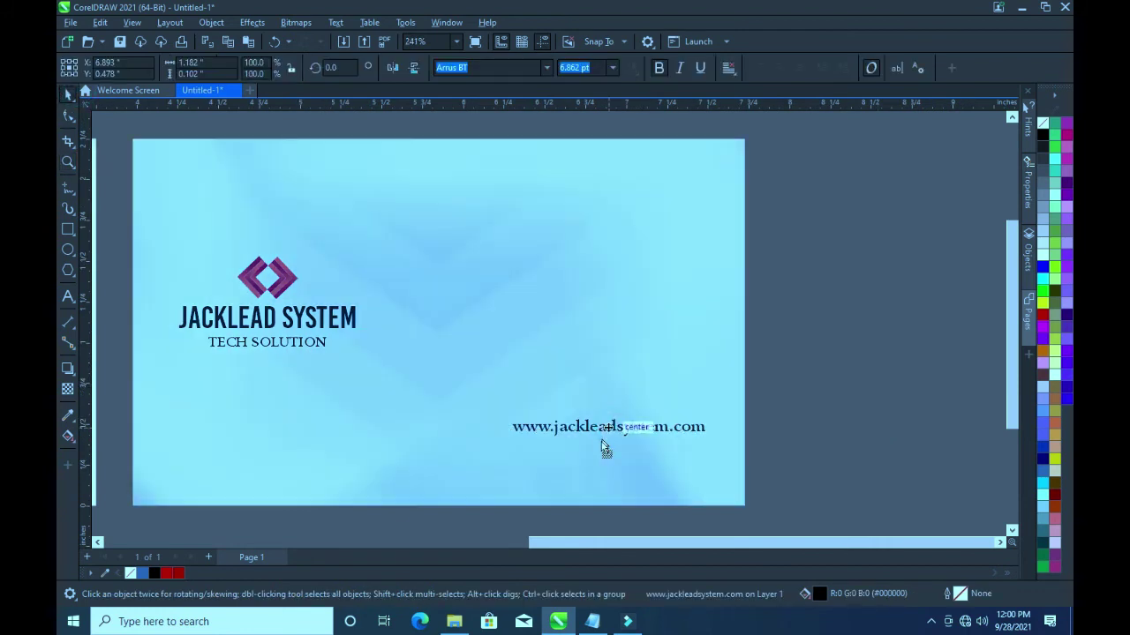
pyautogui.moveTo(606, 449); pyautogui.dragTo(588, 439)
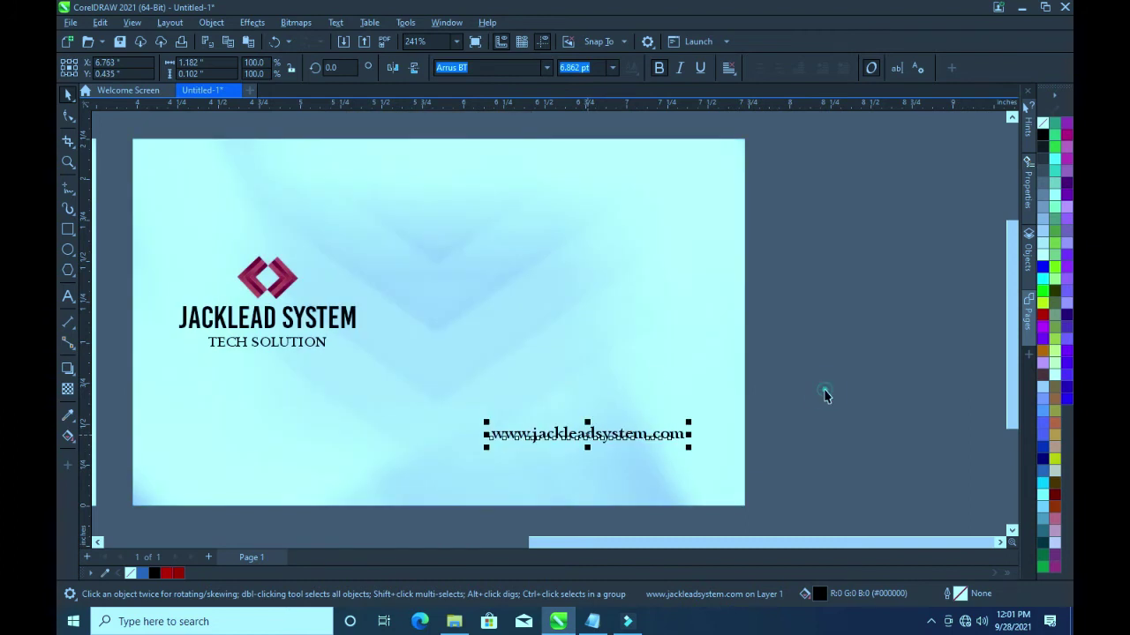
pyautogui.click(822, 394)
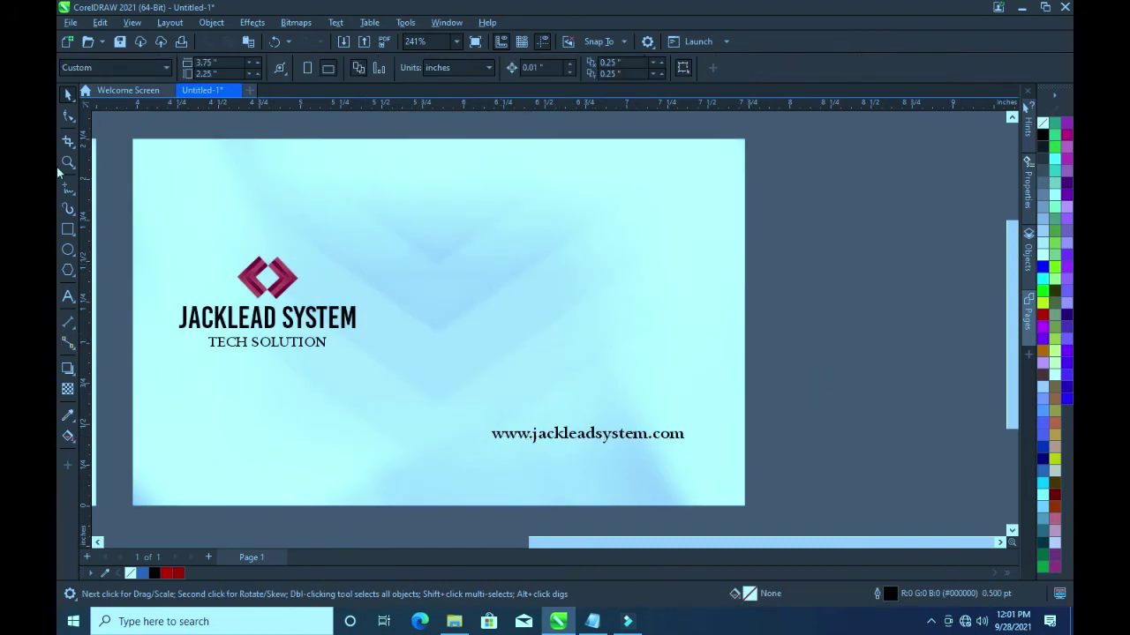
# Draw a tall narrow rectangle from above the card's top edge, then widen and lengthen it
pyautogui.click(68, 231)
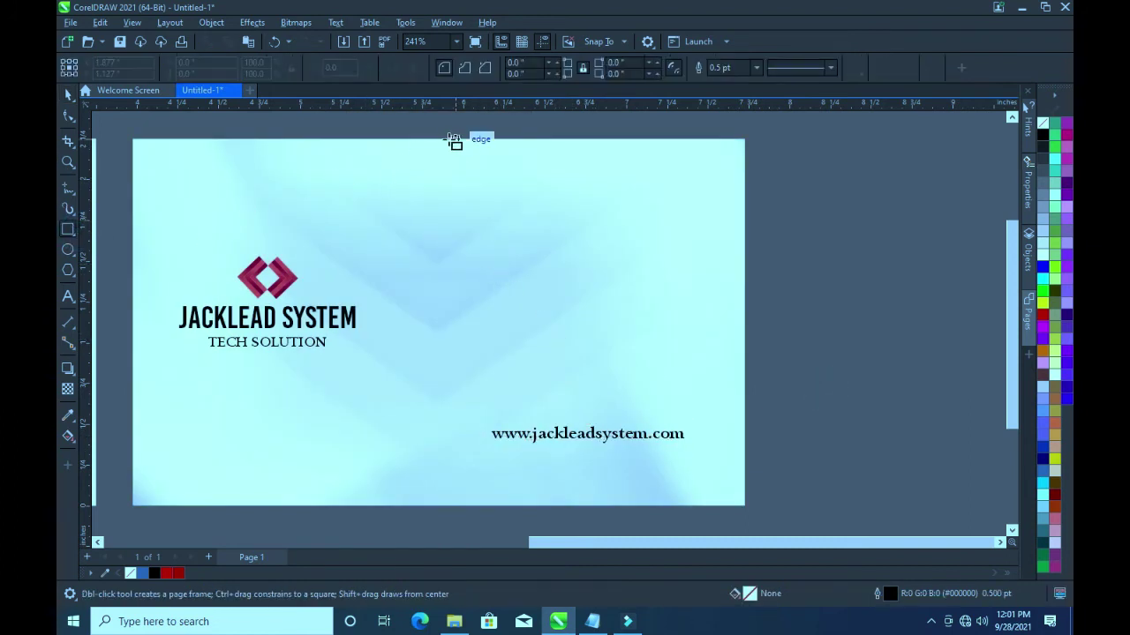
pyautogui.moveTo(439, 139); pyautogui.dragTo(470, 353)
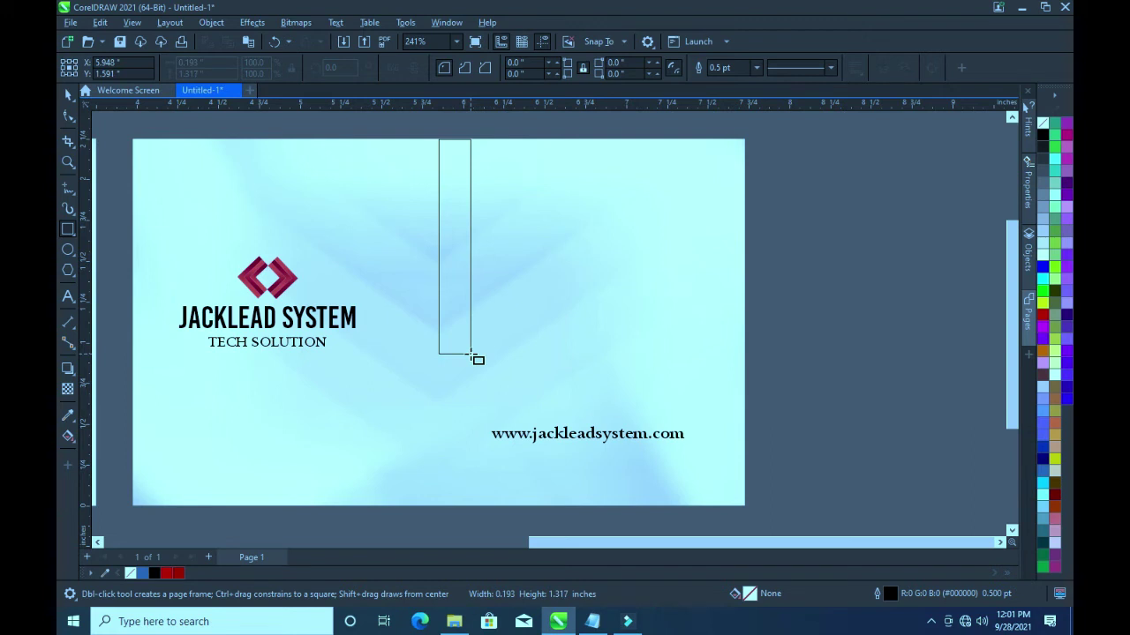
pyautogui.press('space')
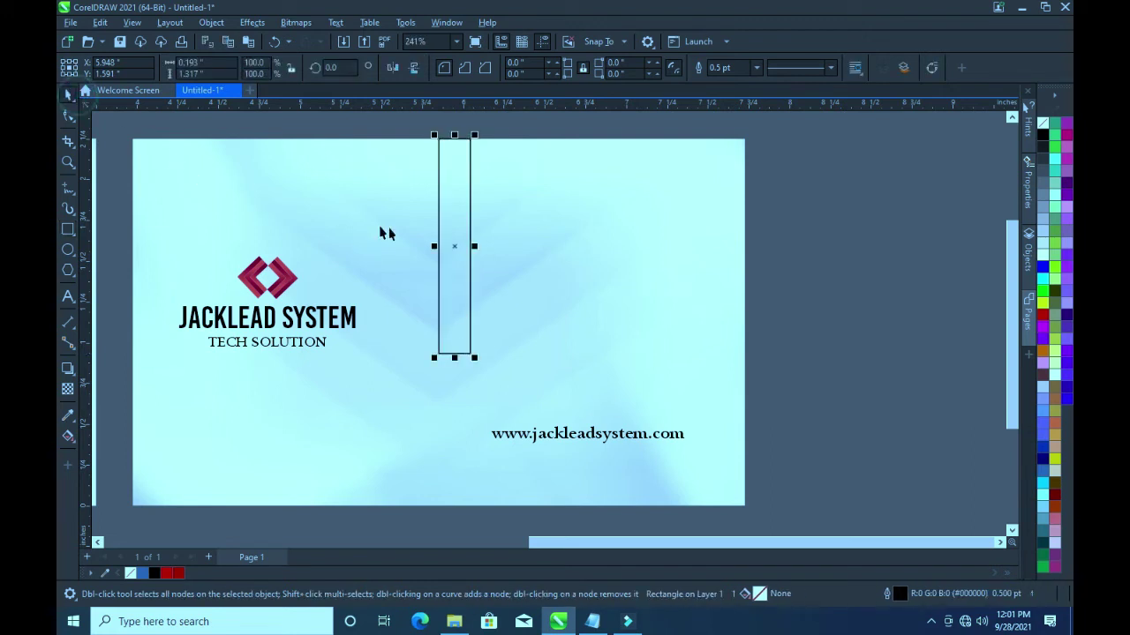
pyautogui.moveTo(434, 246); pyautogui.dragTo(421, 247)
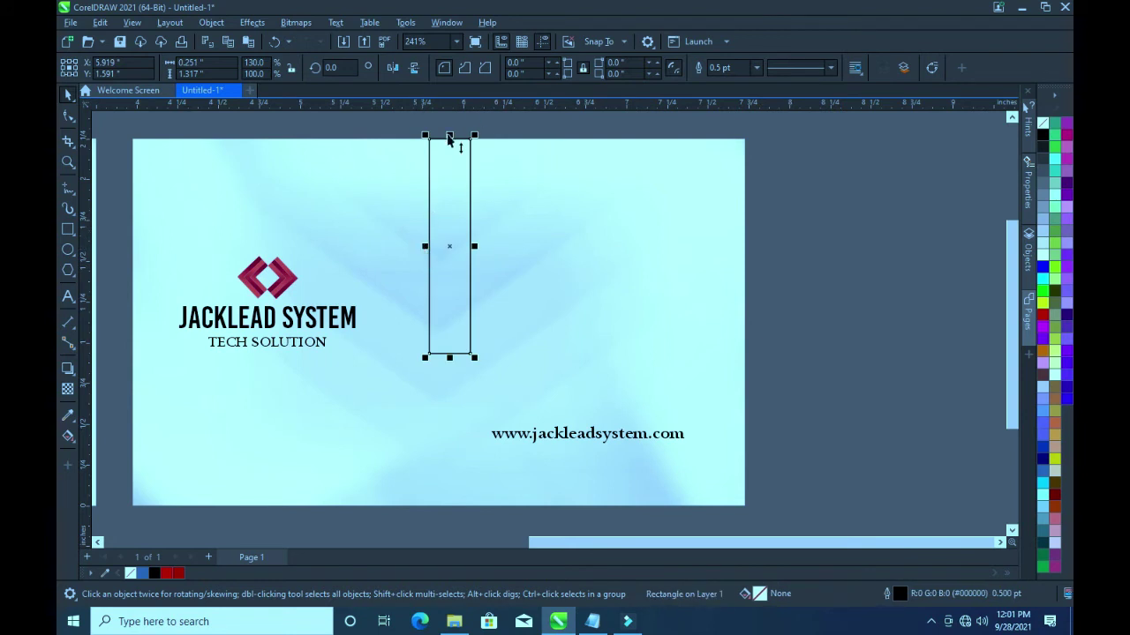
pyautogui.moveTo(449, 138); pyautogui.dragTo(449, 113)
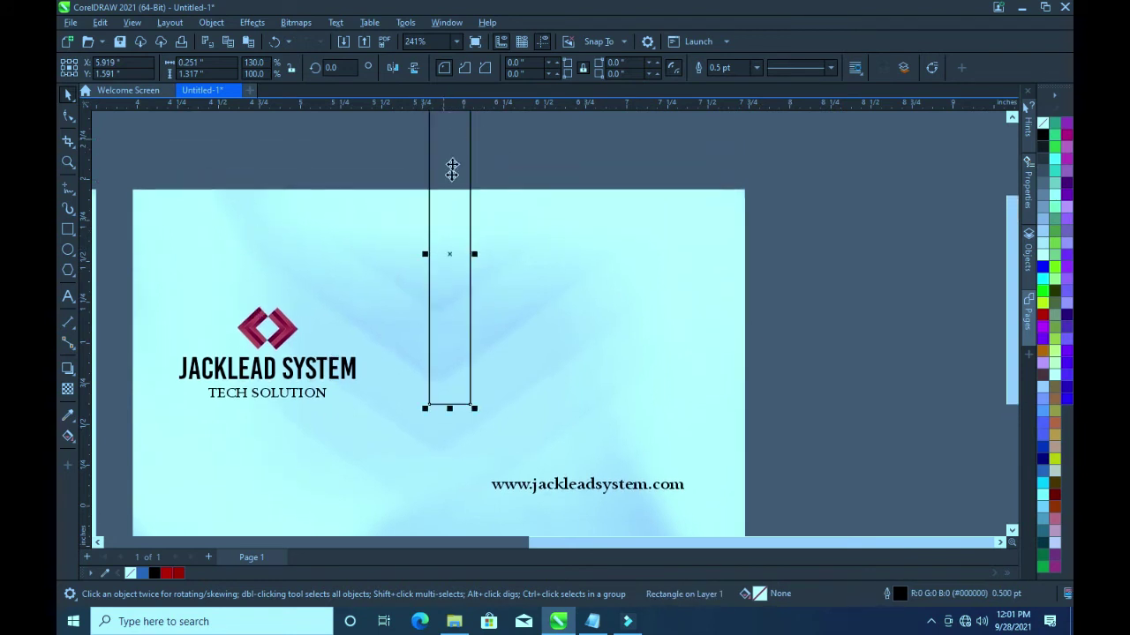
# Fully round the rectangle's corners and fill it red
pyautogui.click(69, 116)
pyautogui.moveTo(470, 405); pyautogui.dragTo(470, 381)
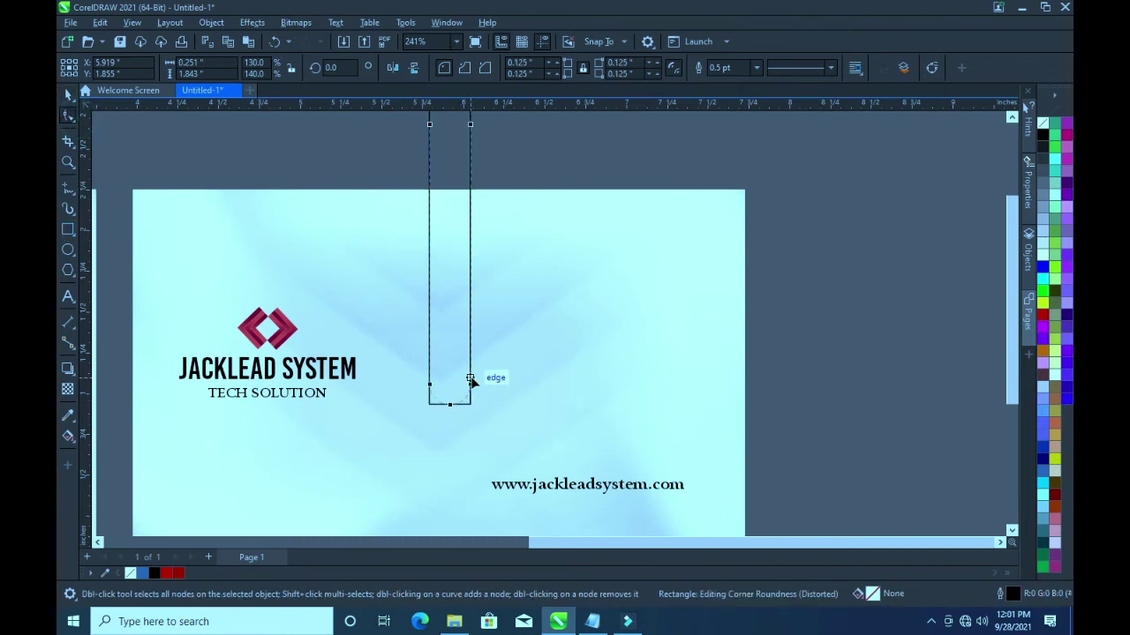
pyautogui.moveTo(470, 376); pyautogui.dragTo(470, 376)
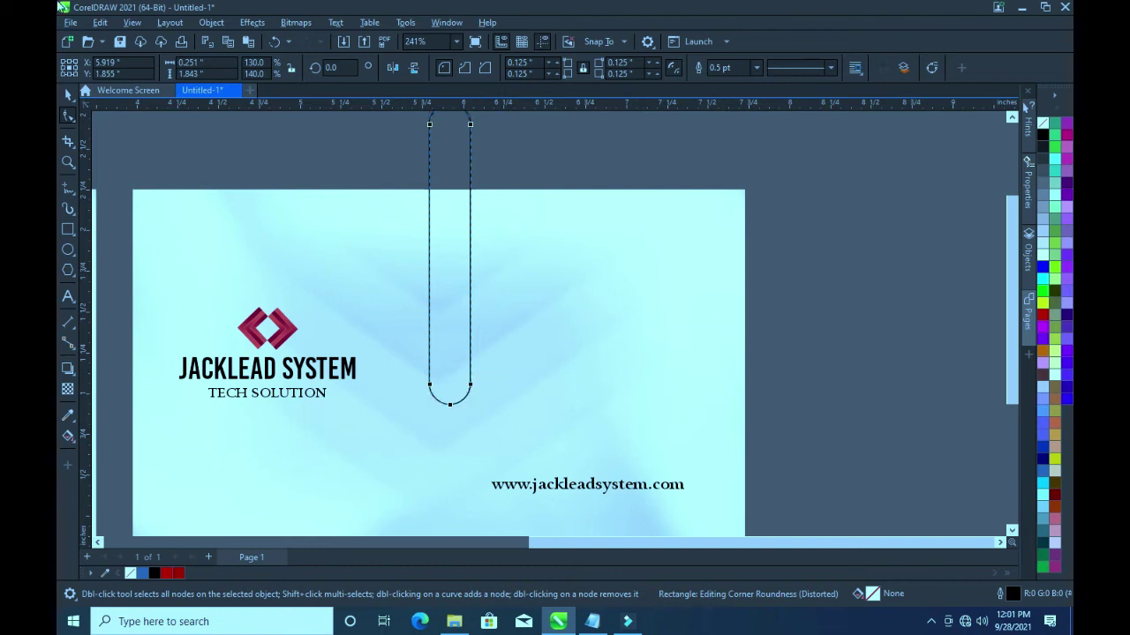
pyautogui.click(69, 94)
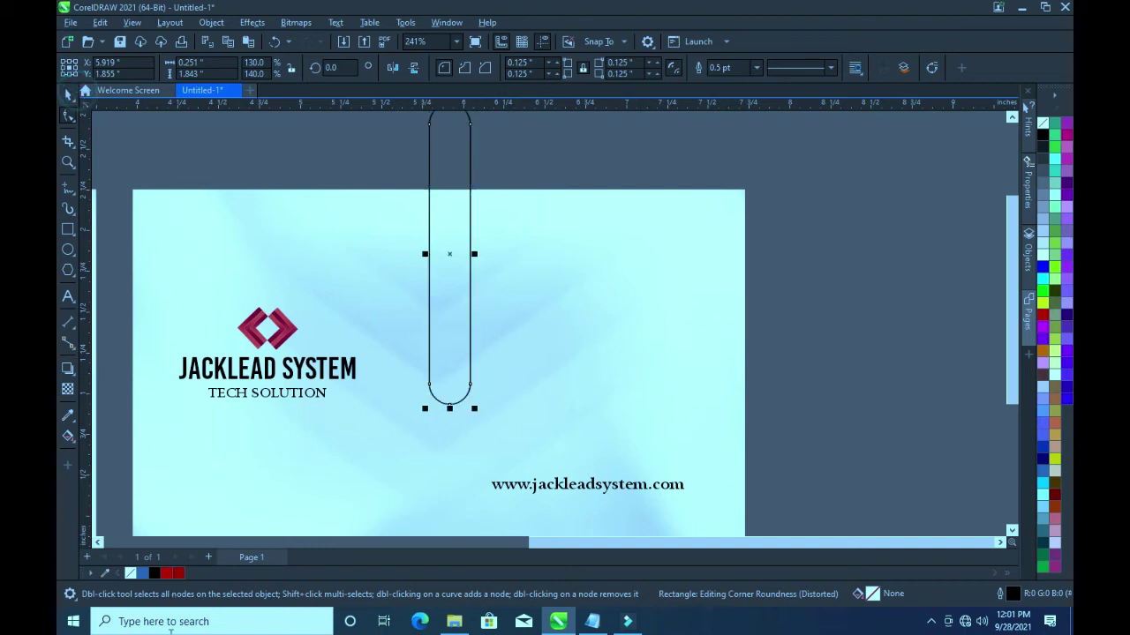
pyautogui.click(179, 573)
# Duplicate the red bar lower on the card, rotate it horizontal and resize it into a short bar
pyautogui.scroll(-1, 604, 376)
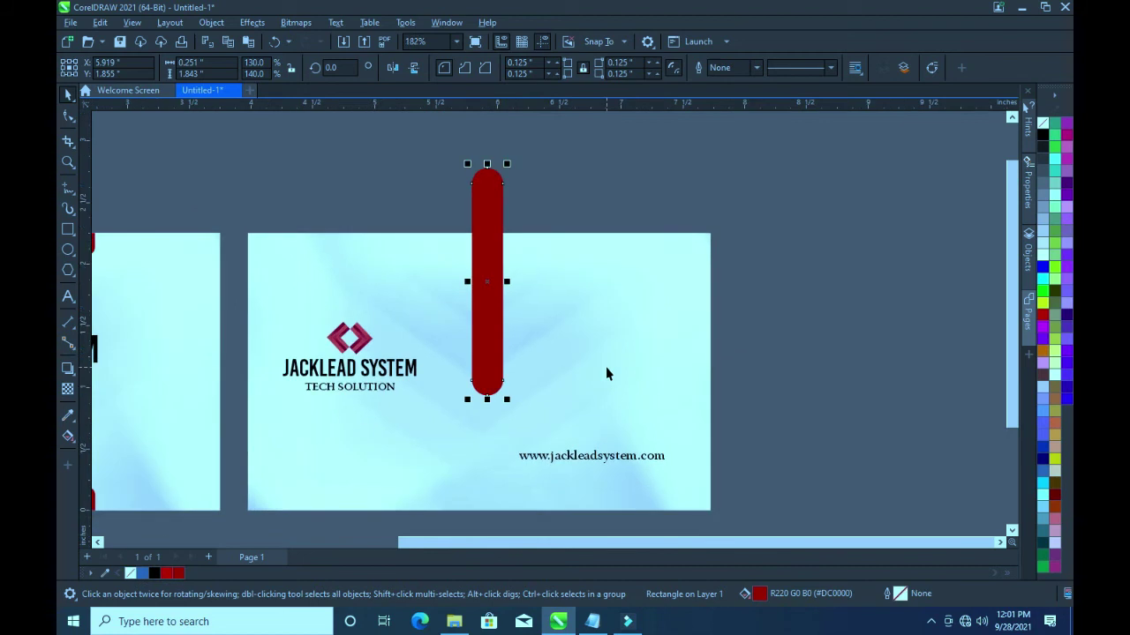
pyautogui.moveTo(1010, 369); pyautogui.dragTo(1008, 404)
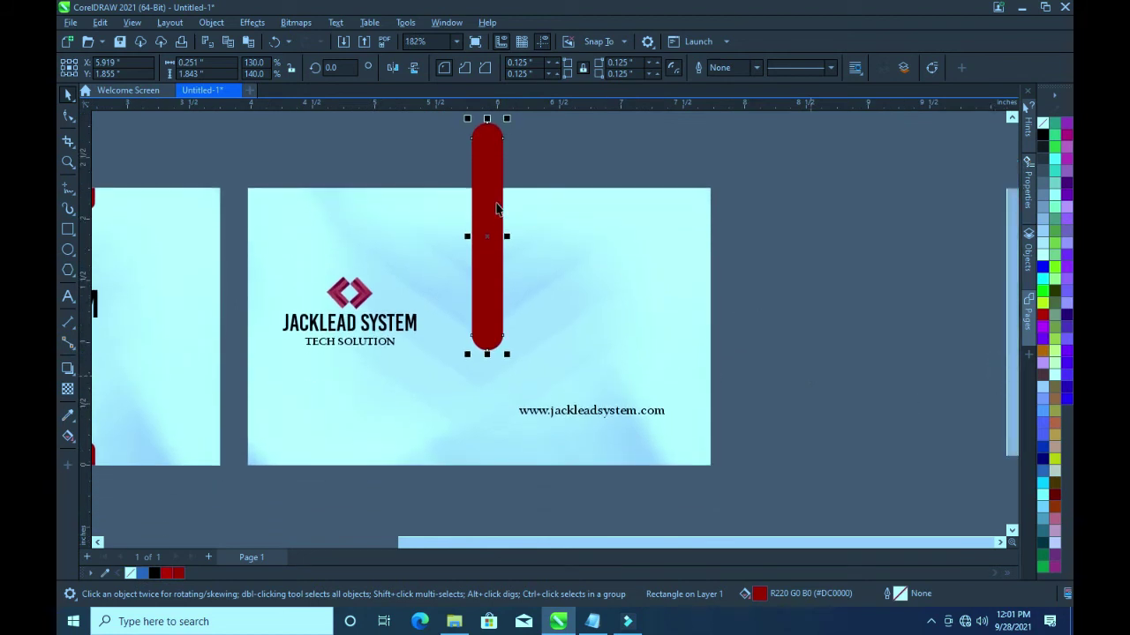
pyautogui.moveTo(484, 234)
pyautogui.mouseDown()
pyautogui.moveTo(420, 367)
pyautogui.moveTo(427, 326)
pyautogui.mouseUp()
pyautogui.click(423, 338)
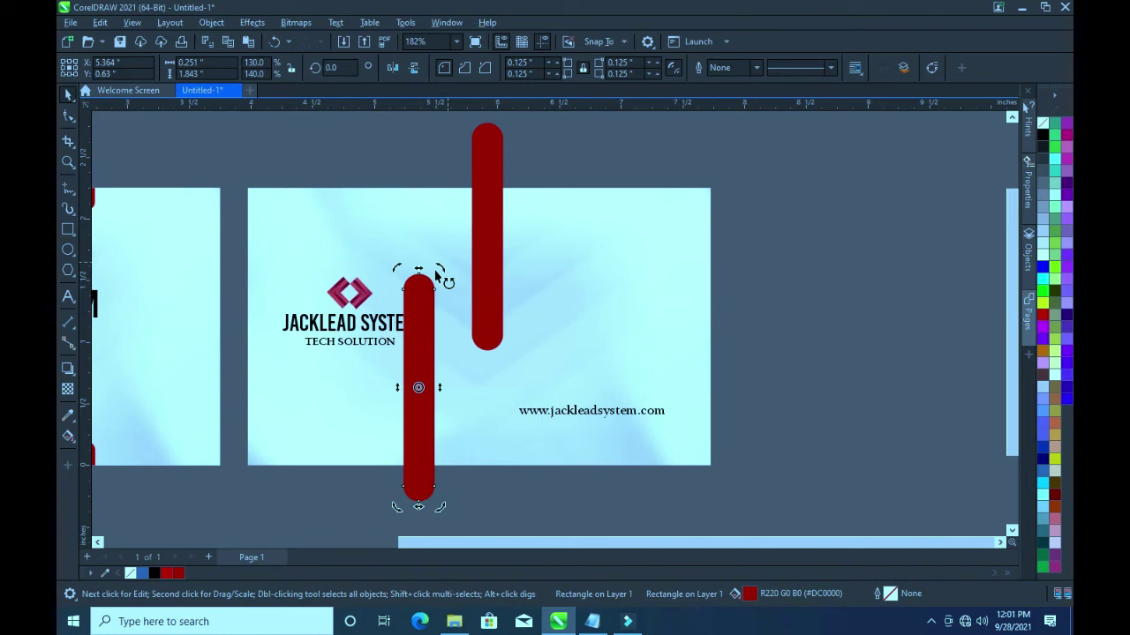
pyautogui.moveTo(436, 270)
pyautogui.mouseDown()
pyautogui.moveTo(515, 437)
pyautogui.moveTo(517, 413)
pyautogui.moveTo(433, 393)
pyautogui.moveTo(503, 456)
pyautogui.moveTo(490, 452)
pyautogui.moveTo(504, 449)
pyautogui.mouseUp()
pyautogui.click(437, 428)
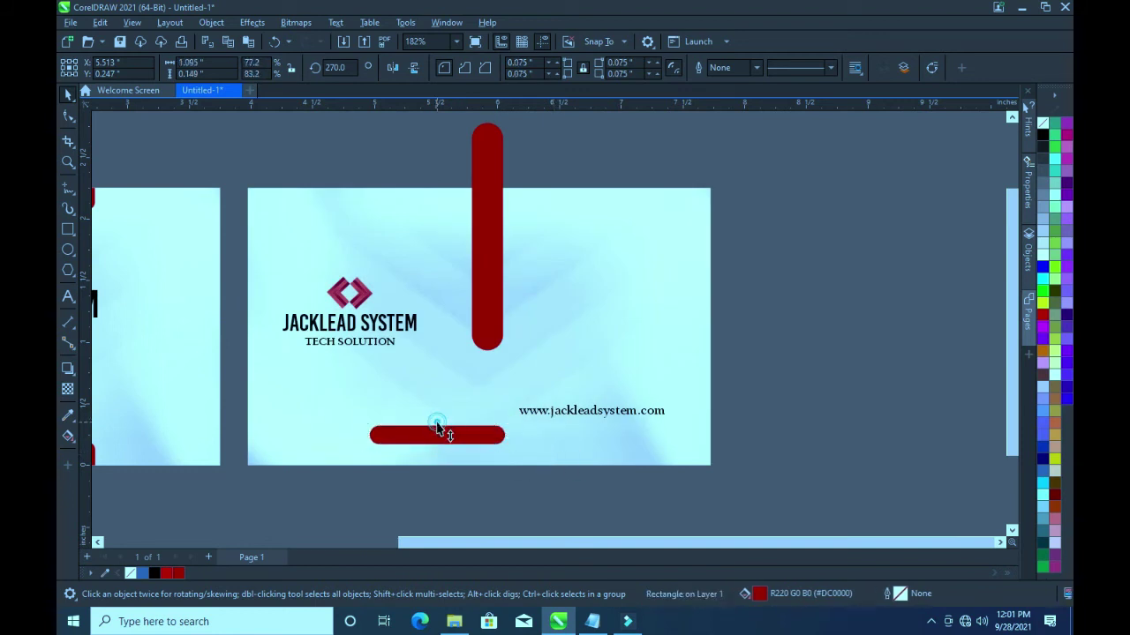
pyautogui.moveTo(436, 428); pyautogui.dragTo(437, 412)
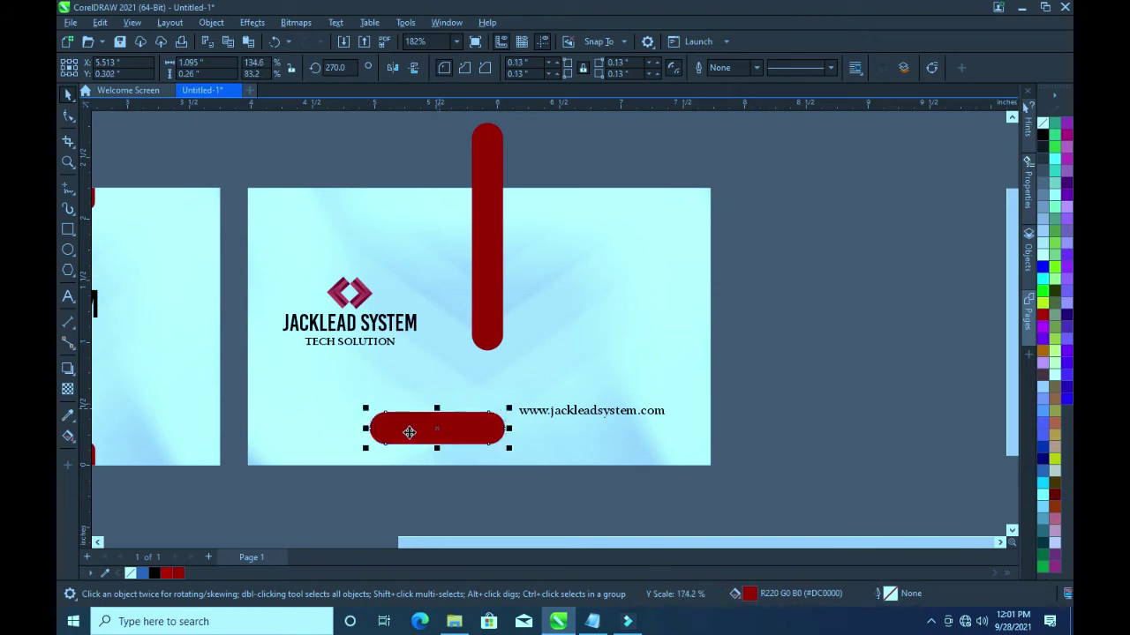
# Make the horizontal bar's corners less rounded and centre it horizontally on the card
pyautogui.click(68, 117)
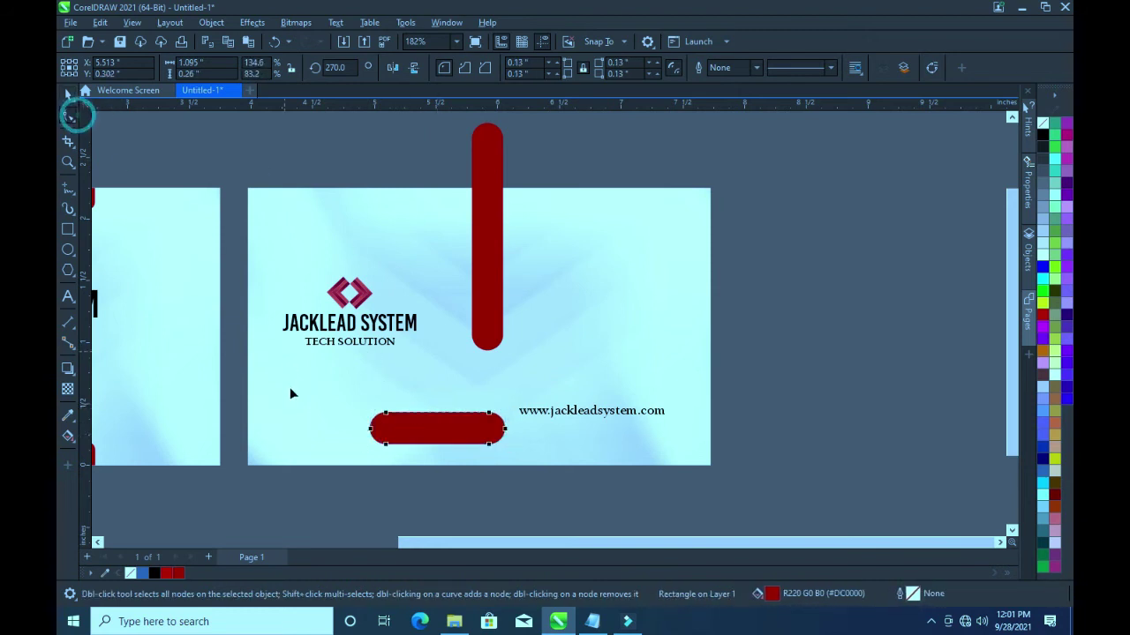
pyautogui.moveTo(387, 415); pyautogui.dragTo(375, 417)
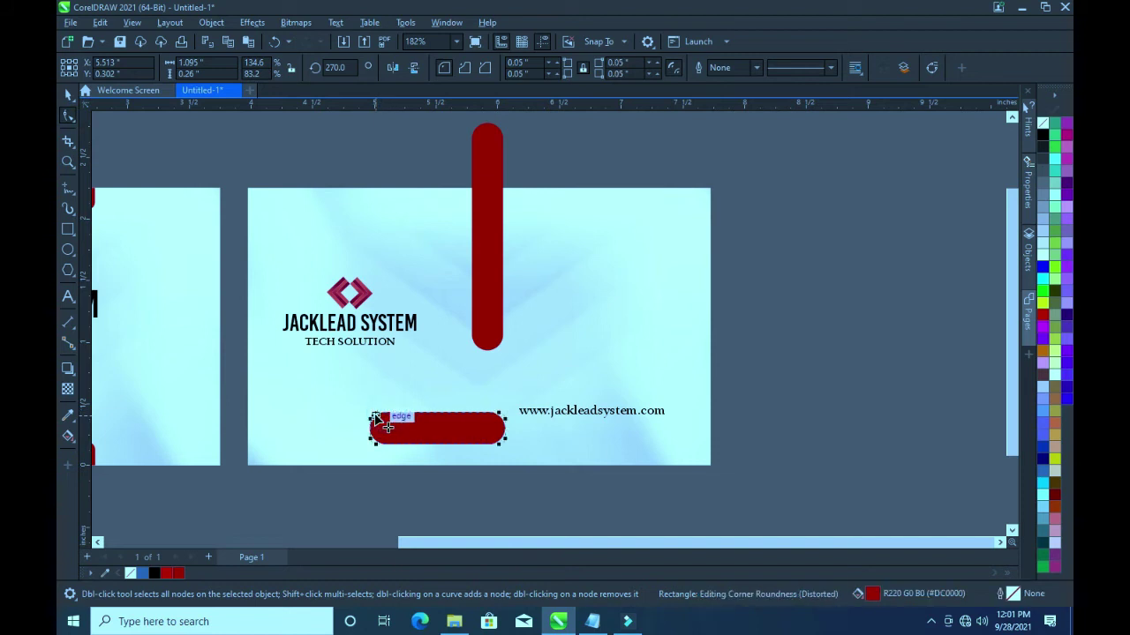
pyautogui.click(67, 96)
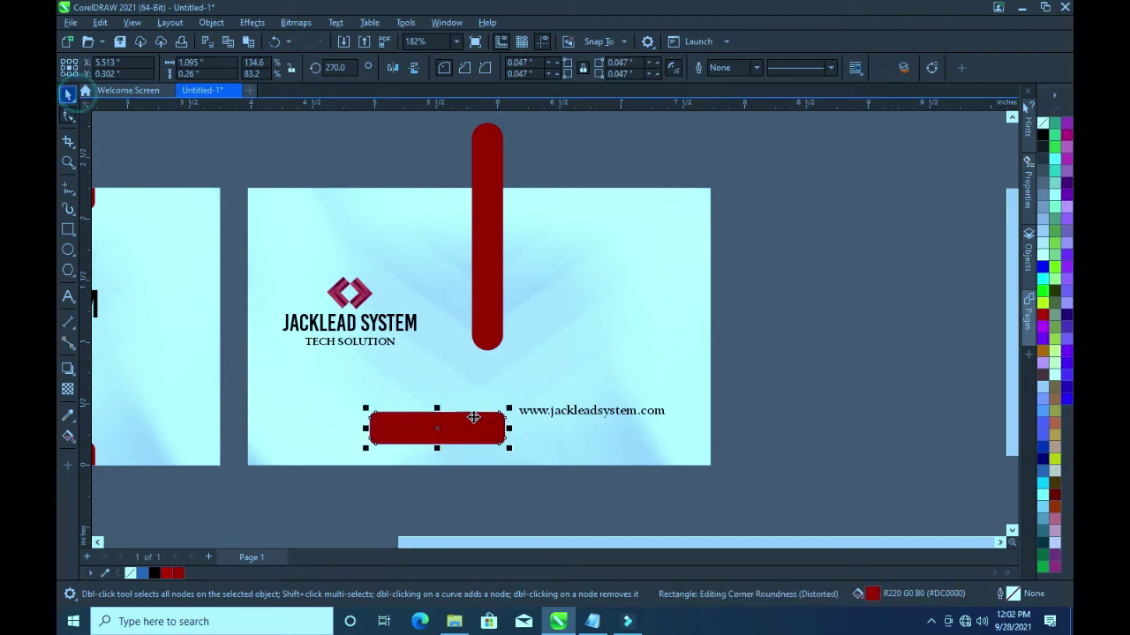
pyautogui.keyDown('shift'); pyautogui.click(559, 458); pyautogui.keyUp('shift')
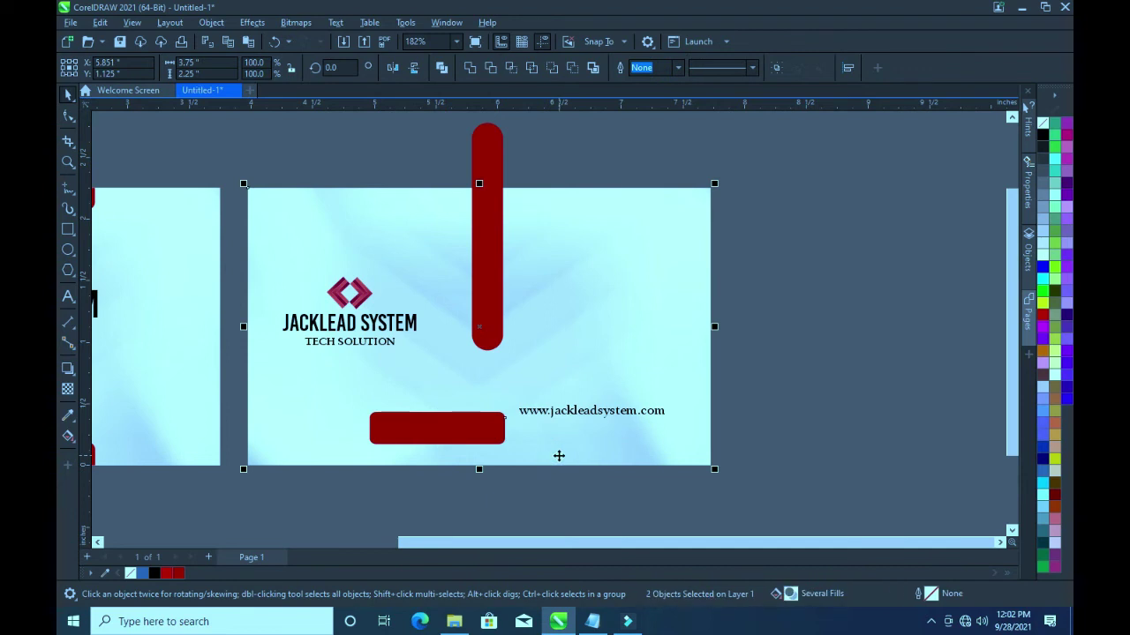
pyautogui.press('c')
# Move the horizontal bar onto the card's bottom edge and PowerClip it inside the card
pyautogui.click(853, 442)
pyautogui.click(474, 439)
pyautogui.moveTo(474, 439); pyautogui.dragTo(484, 467)
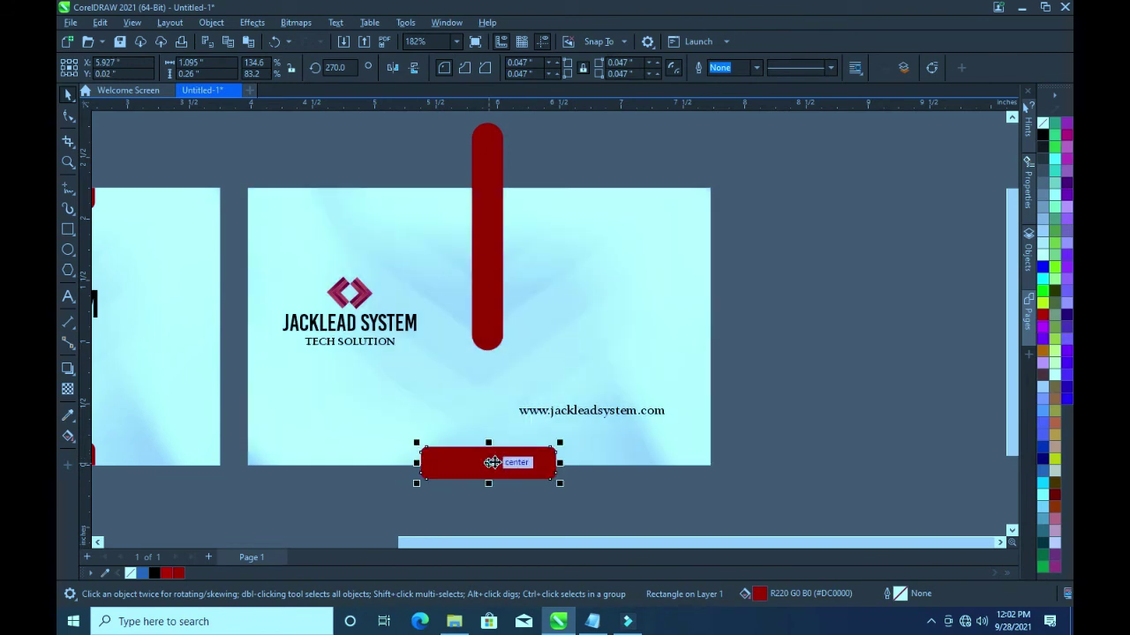
pyautogui.rightClick(494, 462)
pyautogui.click(538, 220)
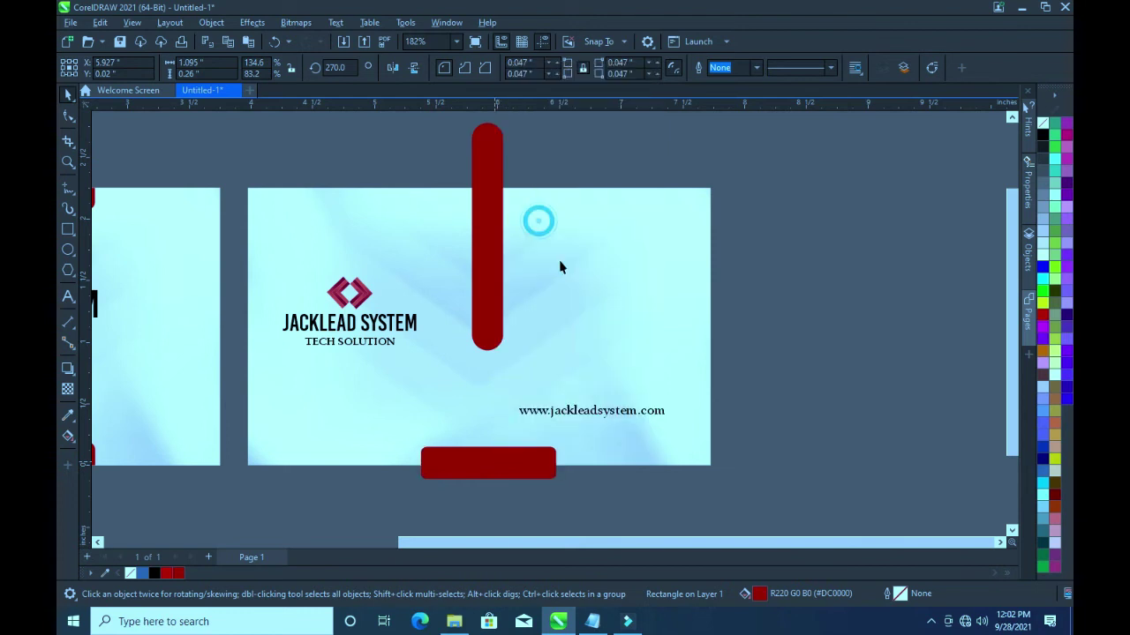
pyautogui.click(619, 451)
# Move the tall vertical red bar slightly lower
pyautogui.click(777, 420)
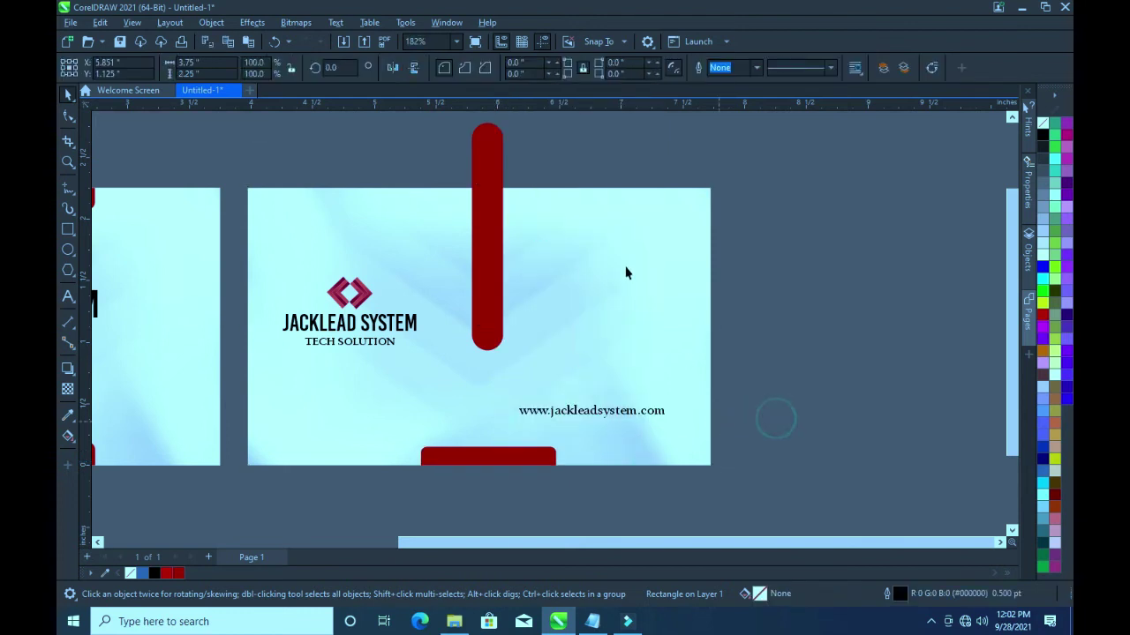
pyautogui.click(494, 228)
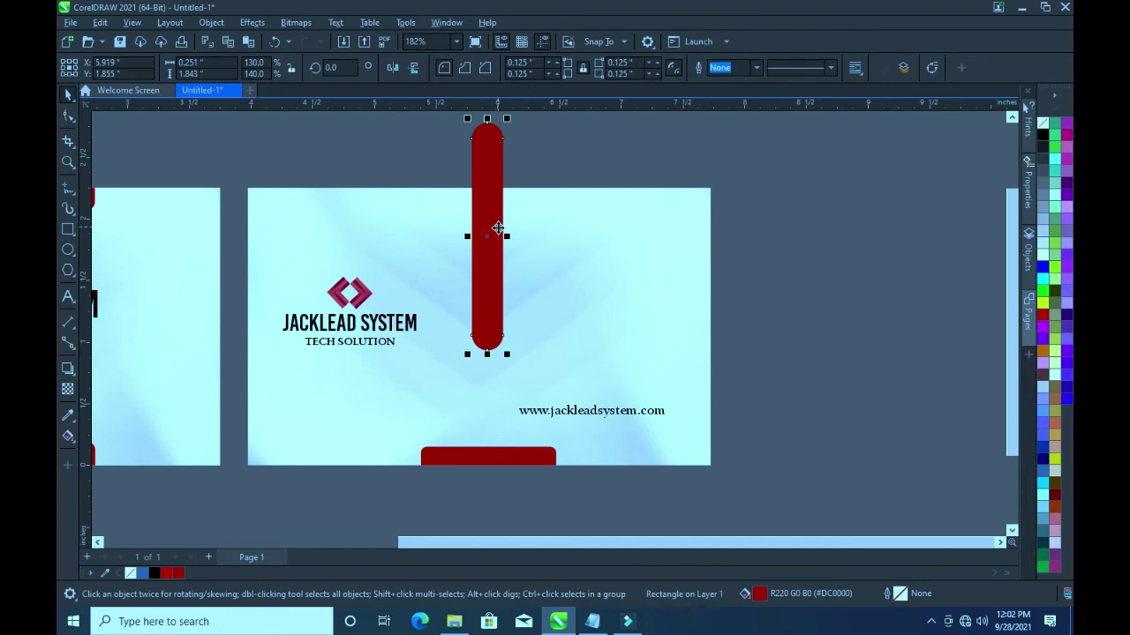
pyautogui.moveTo(497, 228); pyautogui.dragTo(493, 245)
pyautogui.click(770, 224)
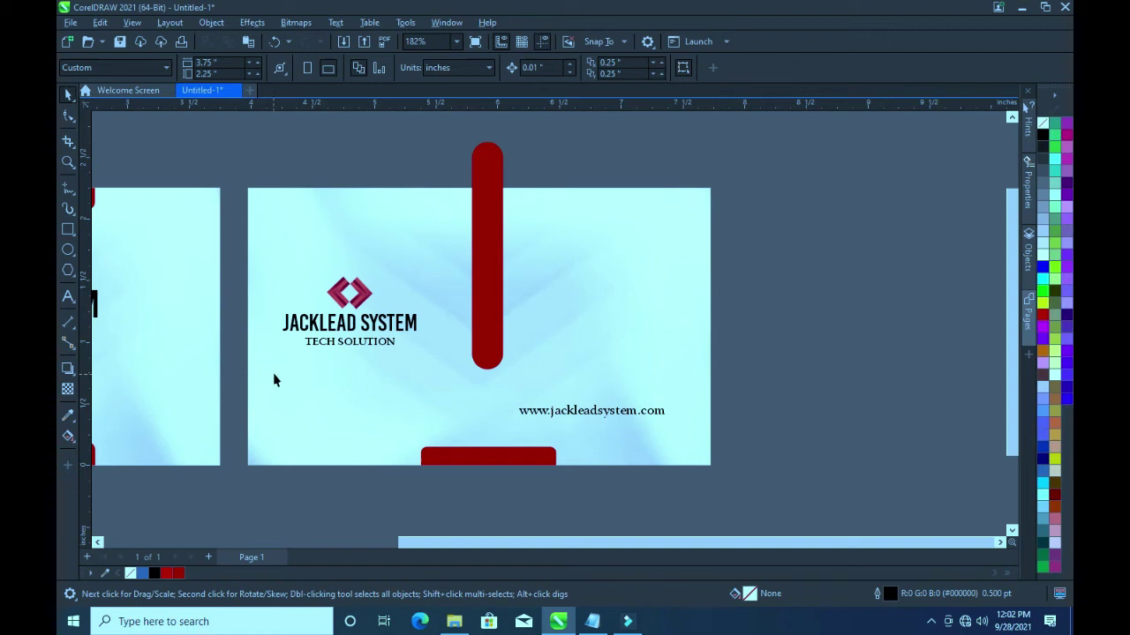
# Import the call, envelope, location and website icon files from the Business card folder
pyautogui.click(341, 40)
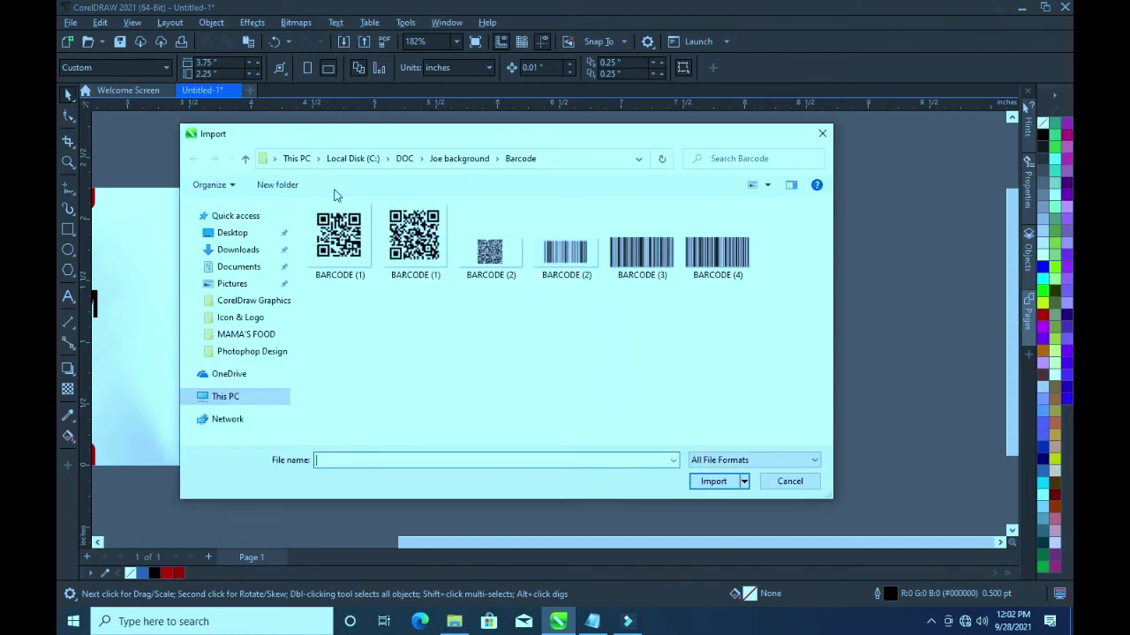
pyautogui.click(256, 338)
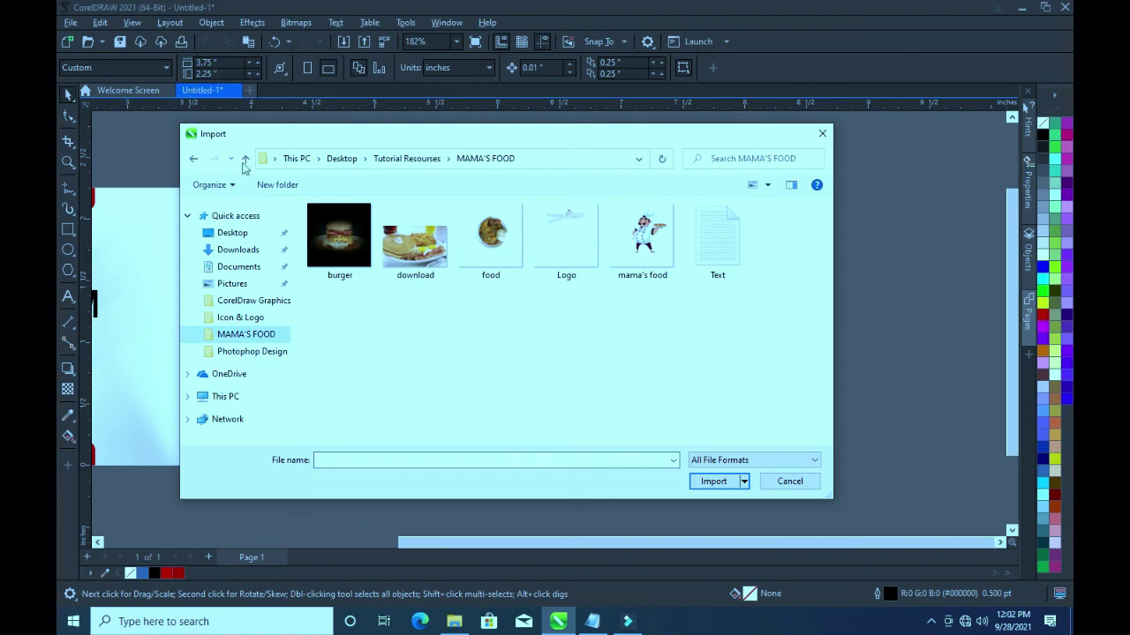
pyautogui.click(247, 160)
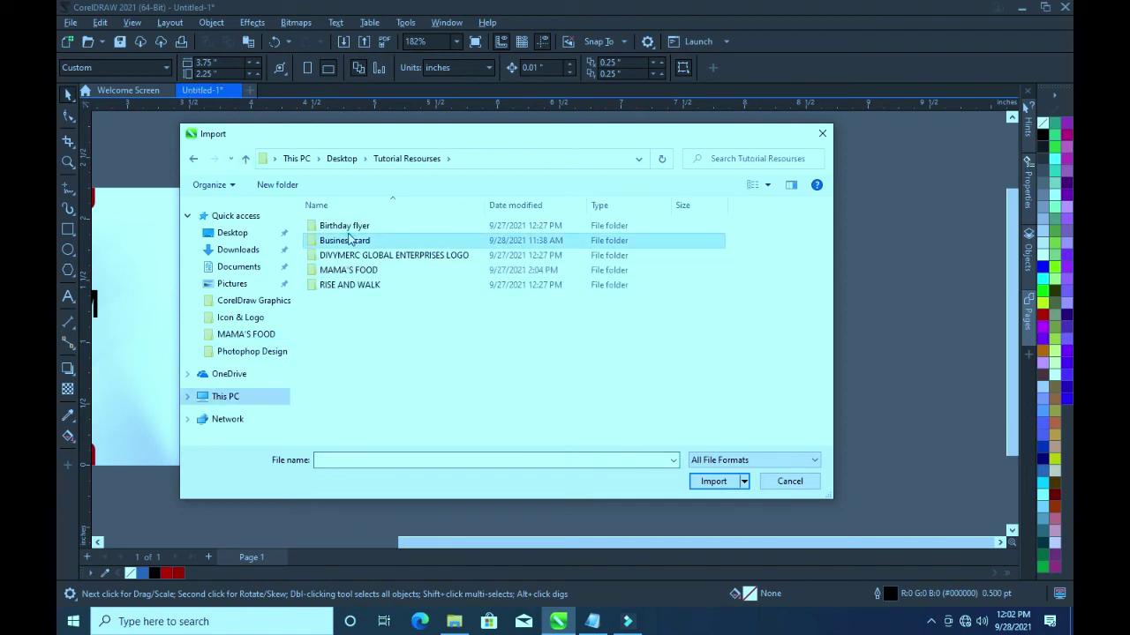
pyautogui.doubleClick(393, 240)
pyautogui.click(415, 236)
pyautogui.keyDown('ctrl'); pyautogui.click(632, 252); pyautogui.keyUp('ctrl')
pyautogui.keyDown('ctrl'); pyautogui.click(711, 256); pyautogui.keyUp('ctrl')
pyautogui.keyDown('ctrl'); pyautogui.click(791, 236); pyautogui.keyUp('ctrl')
pyautogui.click(713, 481)
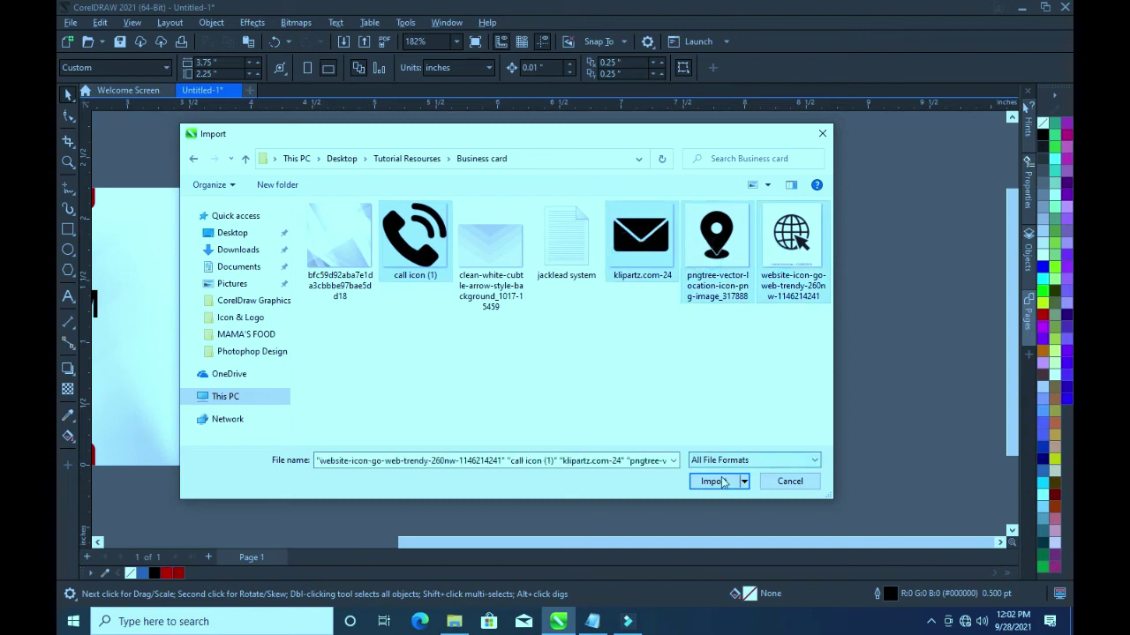
# Stack the imported icons beside the card and shift the location pin up and right
pyautogui.moveTo(774, 186); pyautogui.dragTo(821, 231)
pyautogui.moveTo(780, 269); pyautogui.dragTo(832, 300)
pyautogui.moveTo(777, 338); pyautogui.dragTo(826, 387)
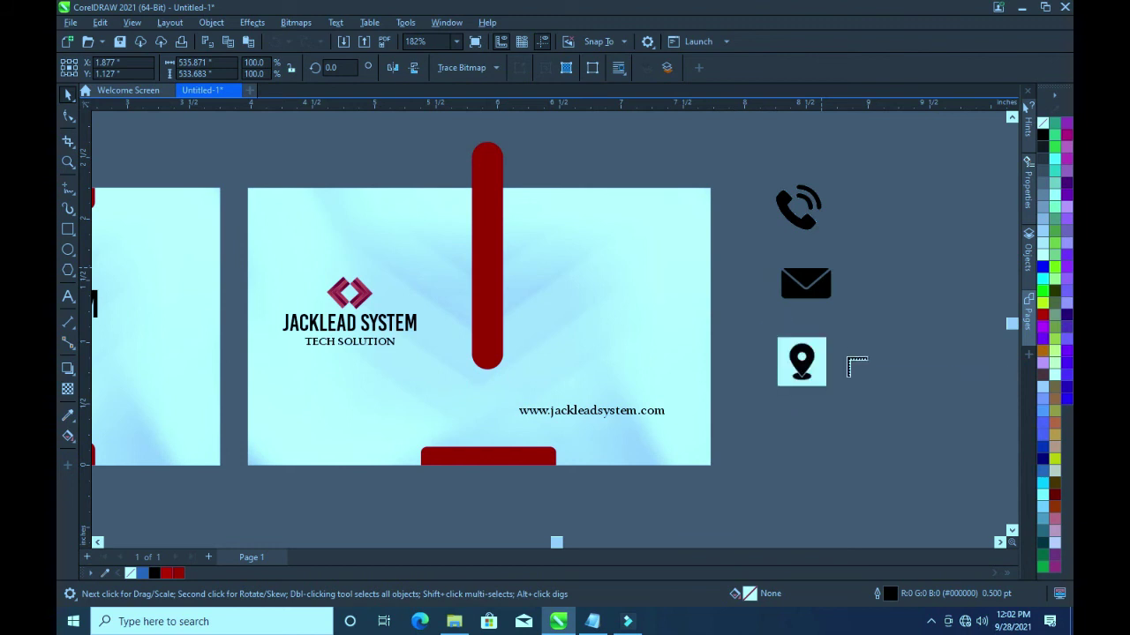
pyautogui.click(706, 347)
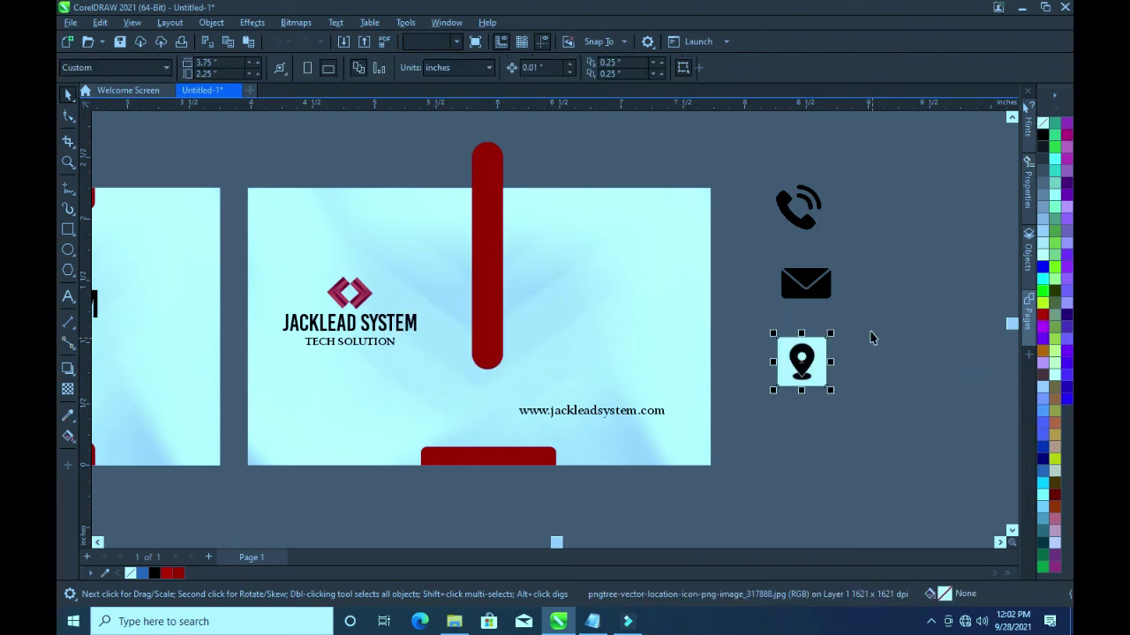
pyautogui.click(802, 375)
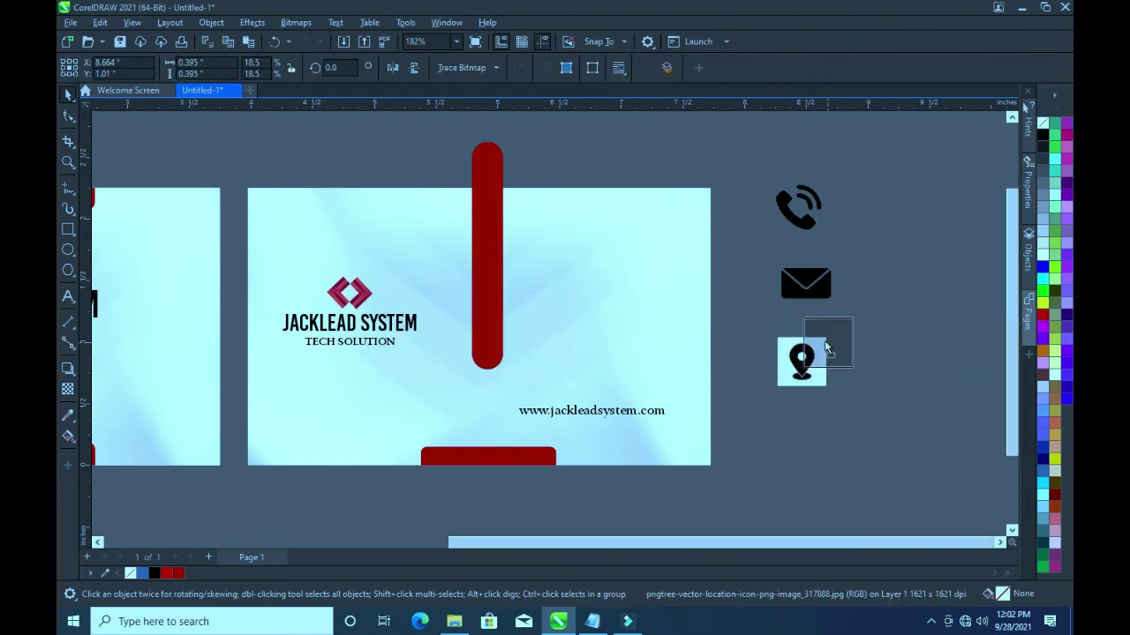
pyautogui.moveTo(807, 345); pyautogui.dragTo(827, 324)
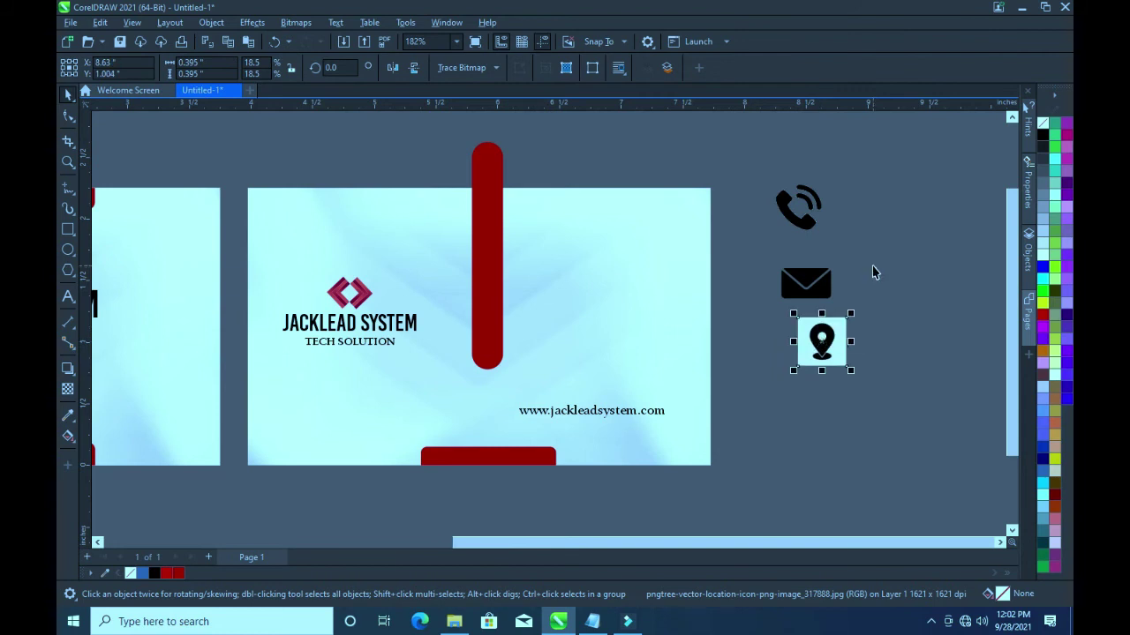
pyautogui.click(872, 265)
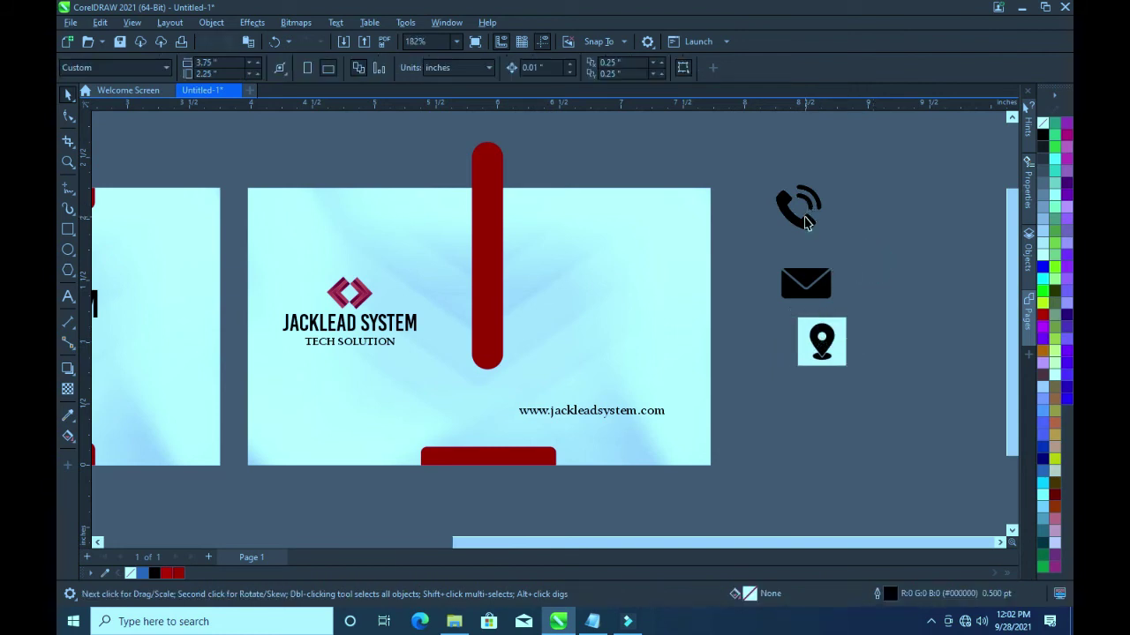
# Trace the phone image with Outline Trace Line Art and delete the original bitmap
pyautogui.click(806, 222)
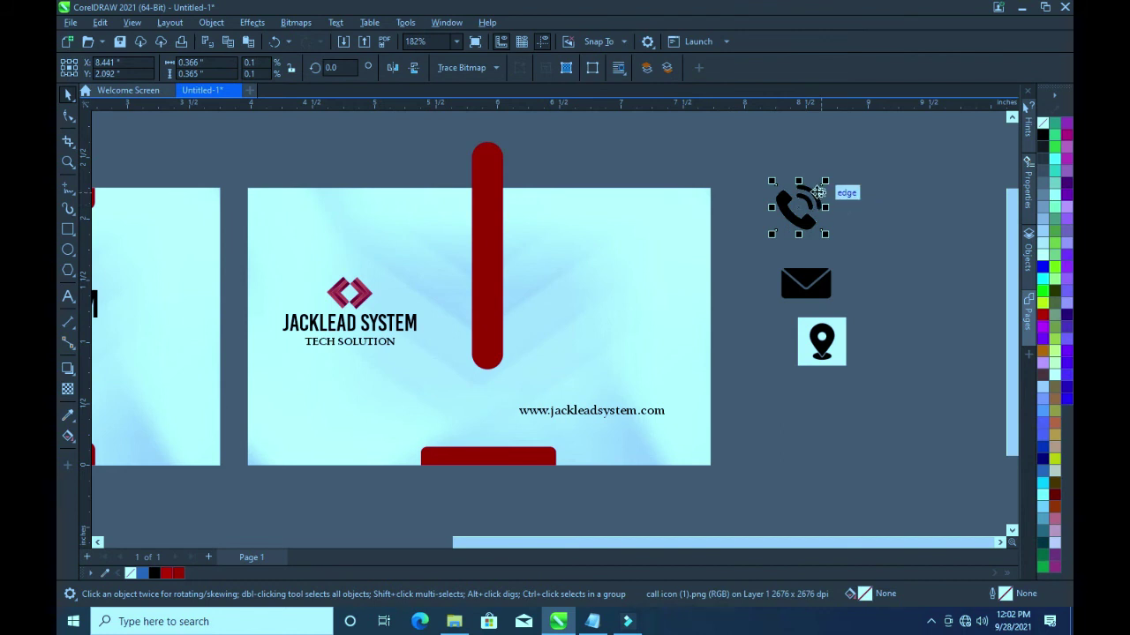
pyautogui.click(496, 69)
pyautogui.moveTo(482, 119)
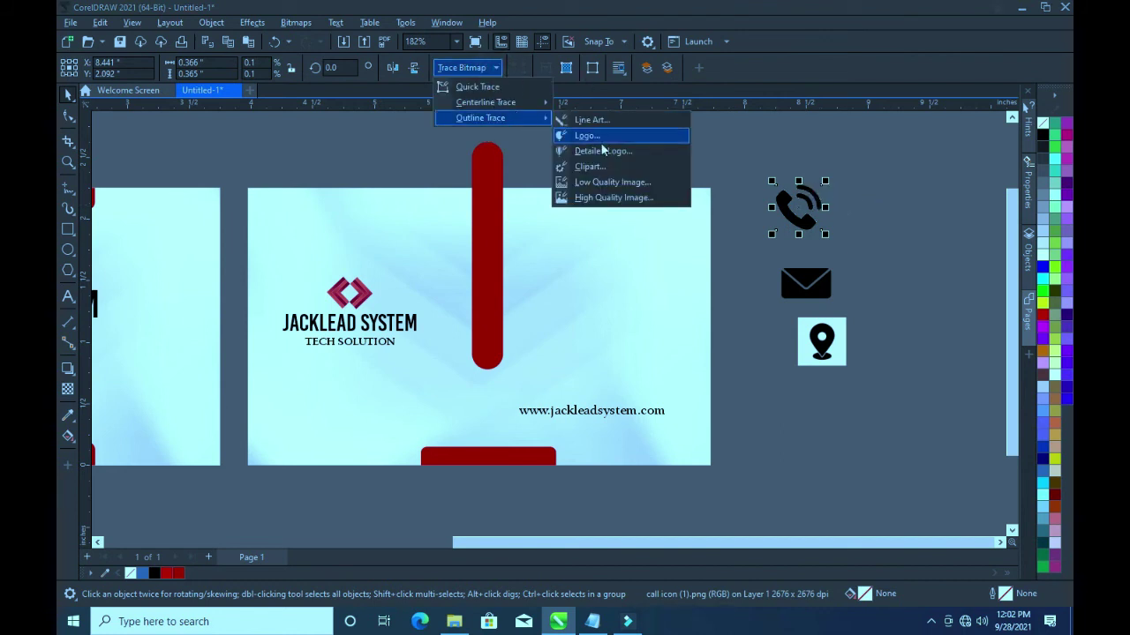
pyautogui.click(590, 119)
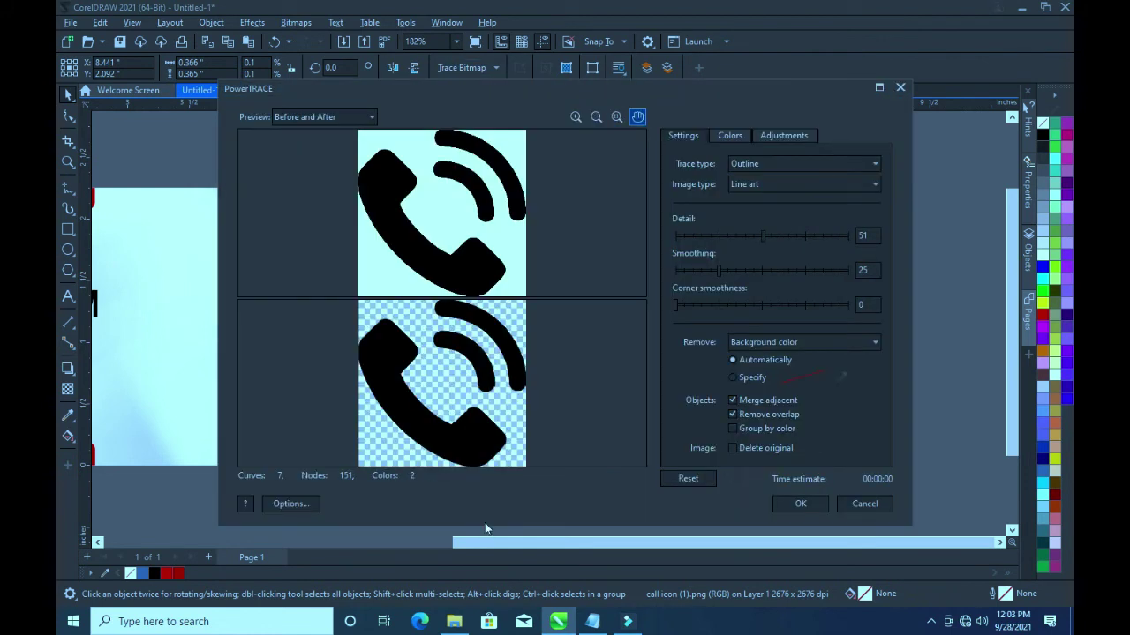
pyautogui.click(801, 503)
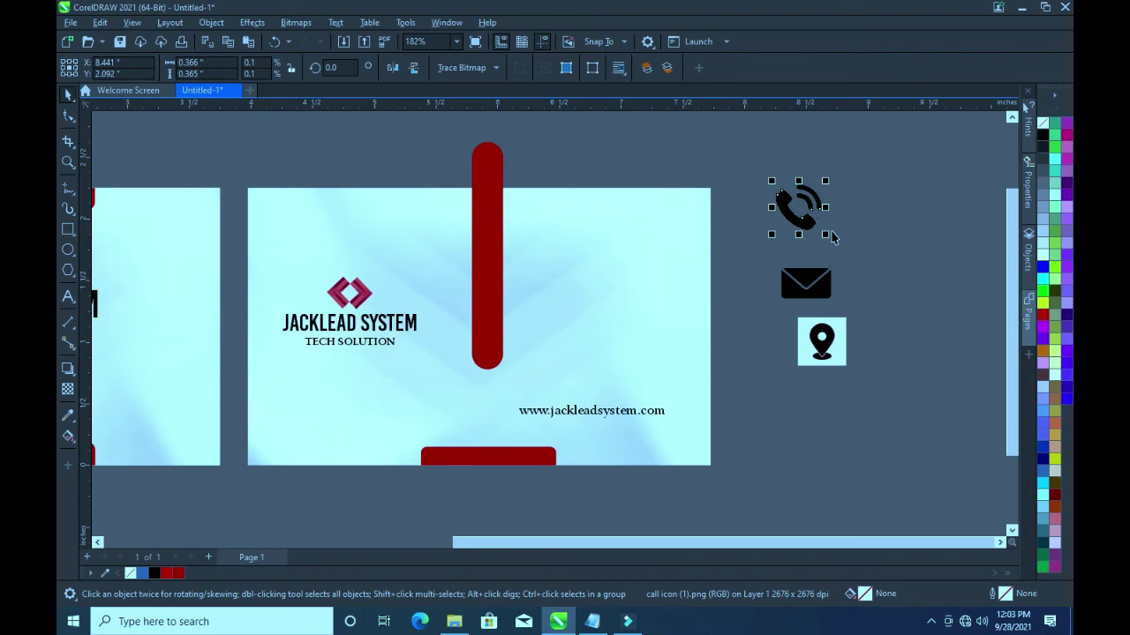
pyautogui.moveTo(780, 221); pyautogui.dragTo(872, 249)
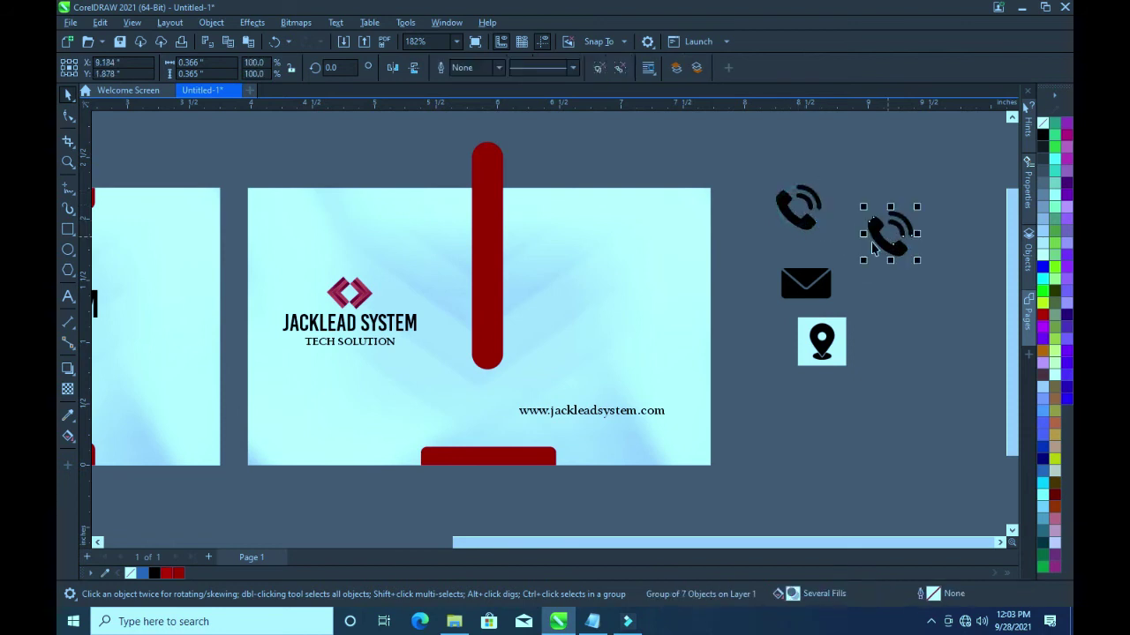
pyautogui.click(809, 208)
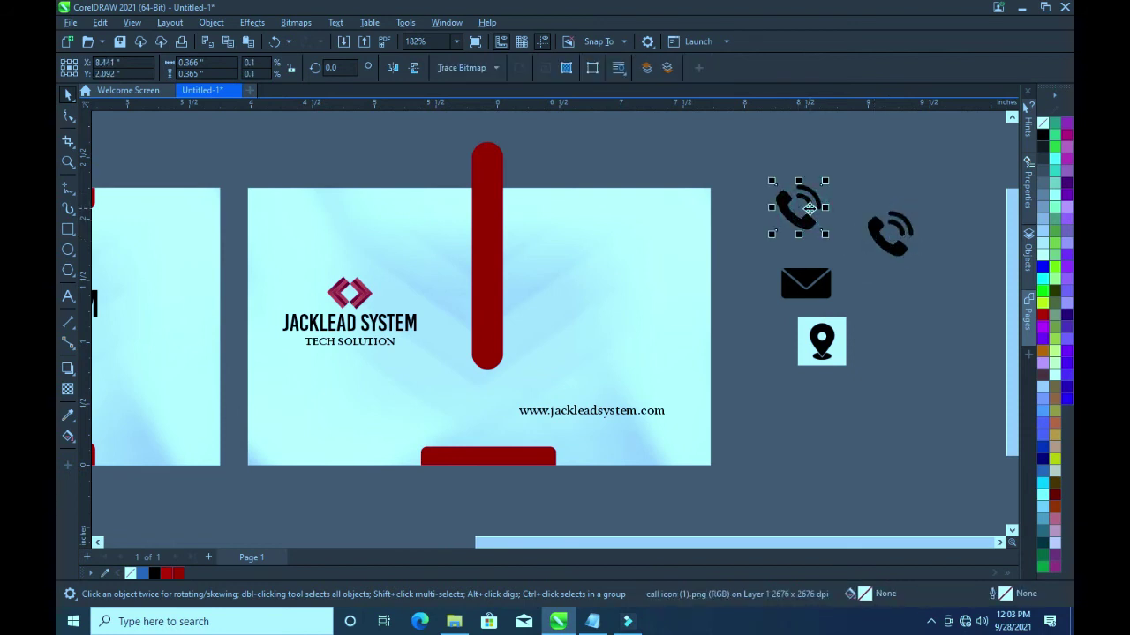
pyautogui.rightClick(803, 210)
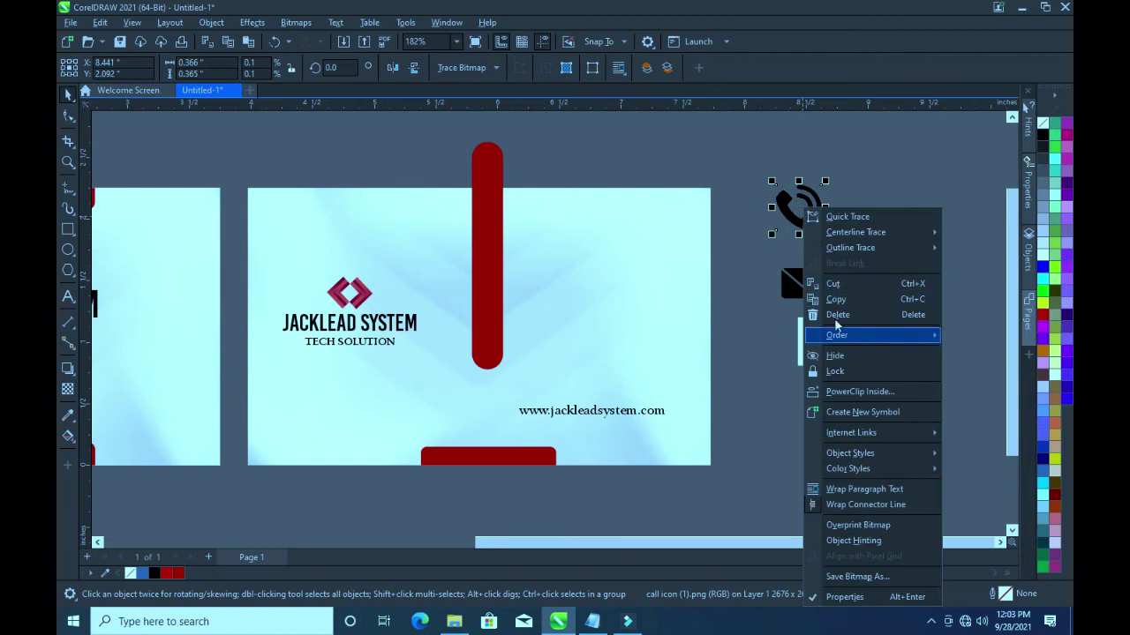
pyautogui.click(837, 314)
# Shrink the traced phone to about half size and centre it near the top of the red bar
pyautogui.moveTo(843, 247)
pyautogui.mouseDown()
pyautogui.moveTo(869, 247)
pyautogui.moveTo(851, 234)
pyautogui.moveTo(490, 229)
pyautogui.mouseUp()
pyautogui.click(888, 221)
pyautogui.click(837, 205)
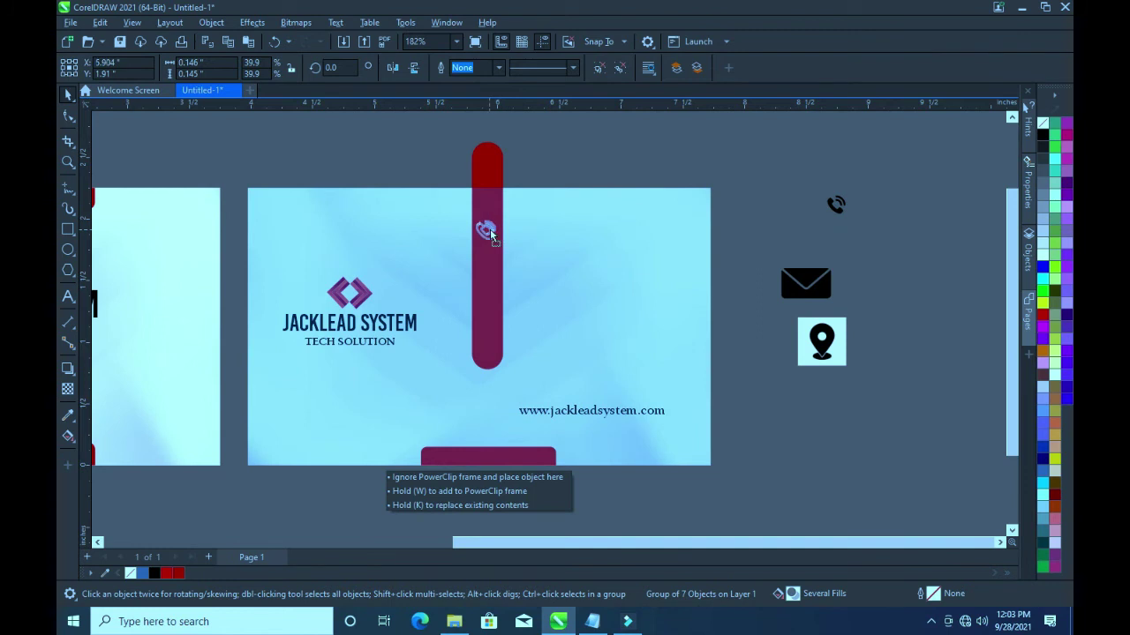
pyautogui.moveTo(490, 229); pyautogui.dragTo(488, 235)
pyautogui.moveTo(489, 235); pyautogui.dragTo(488, 265)
pyautogui.click(788, 240)
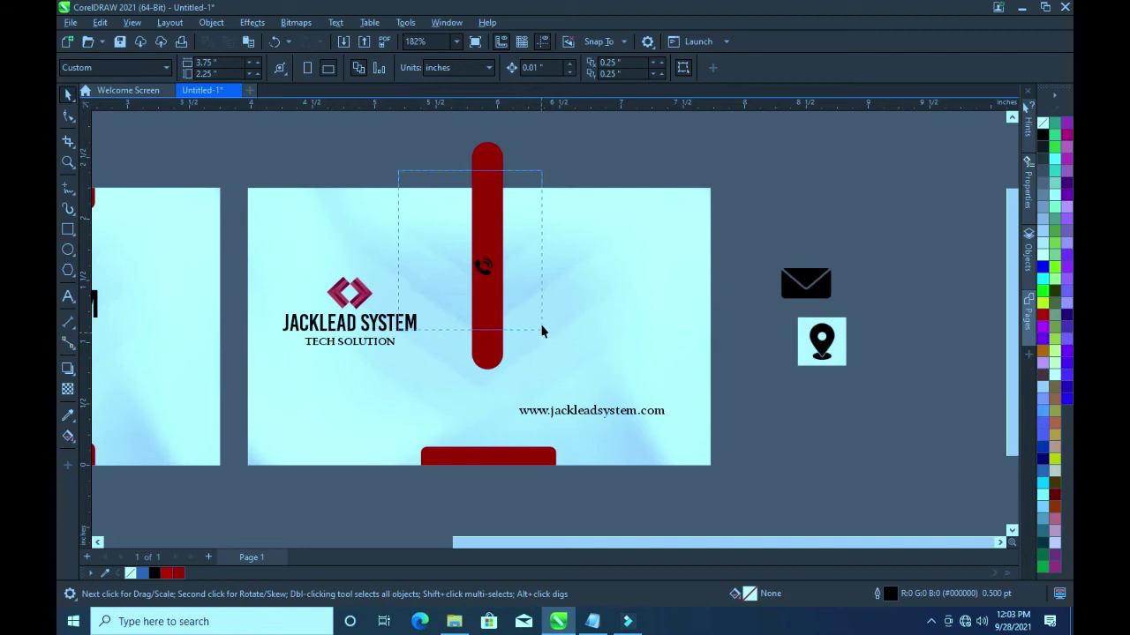
pyautogui.press('Tab')
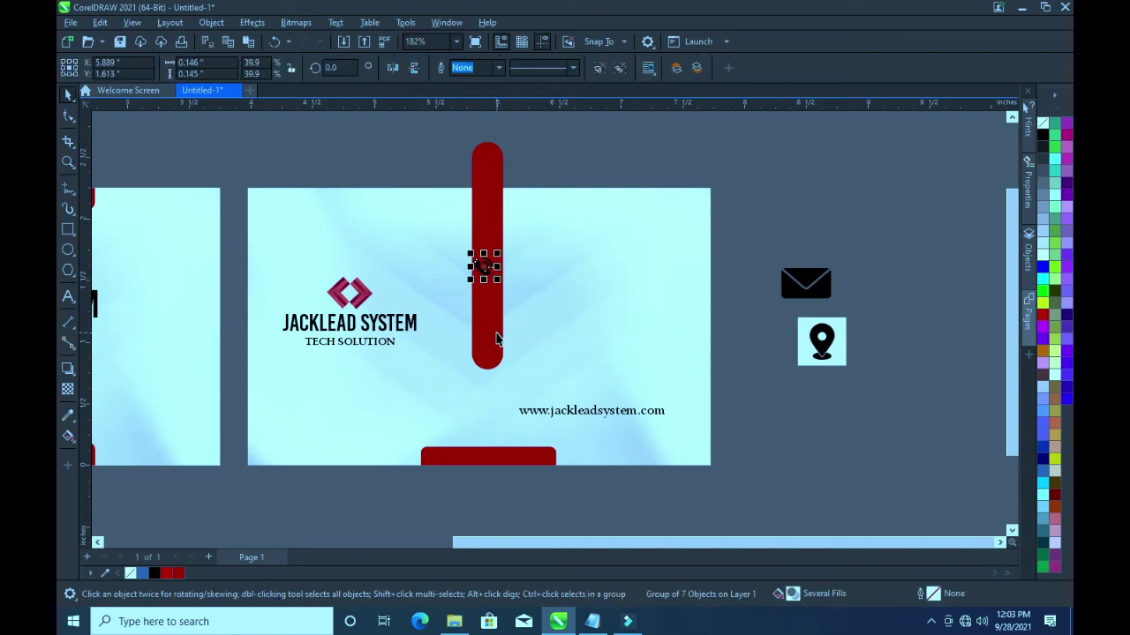
pyautogui.keyDown('shift'); pyautogui.click(496, 338); pyautogui.keyUp('shift')
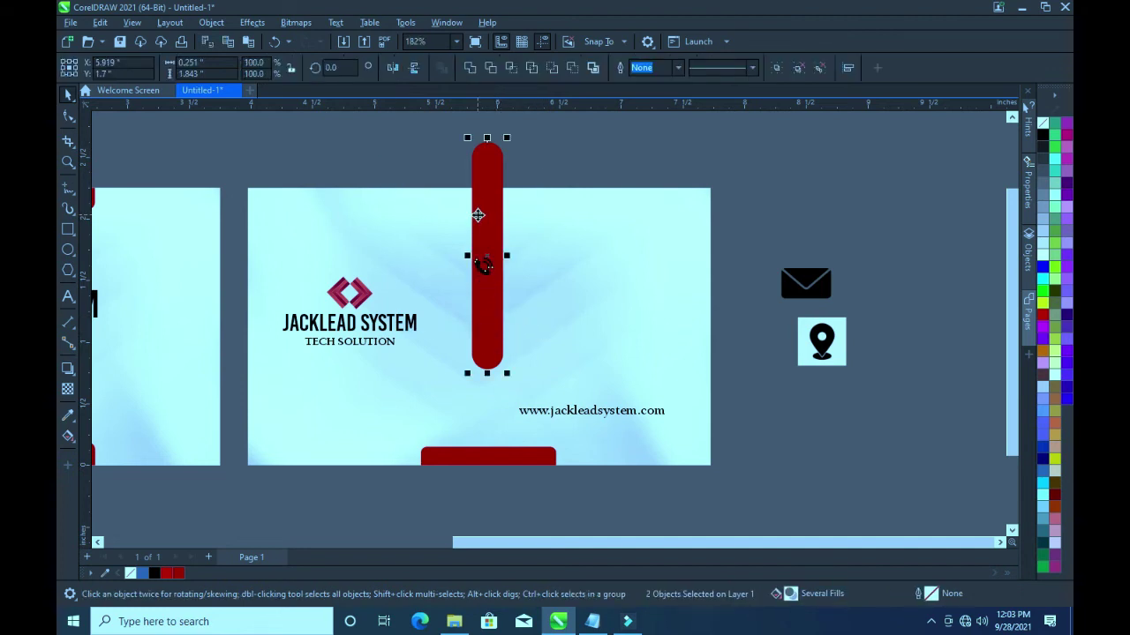
pyautogui.click(845, 222)
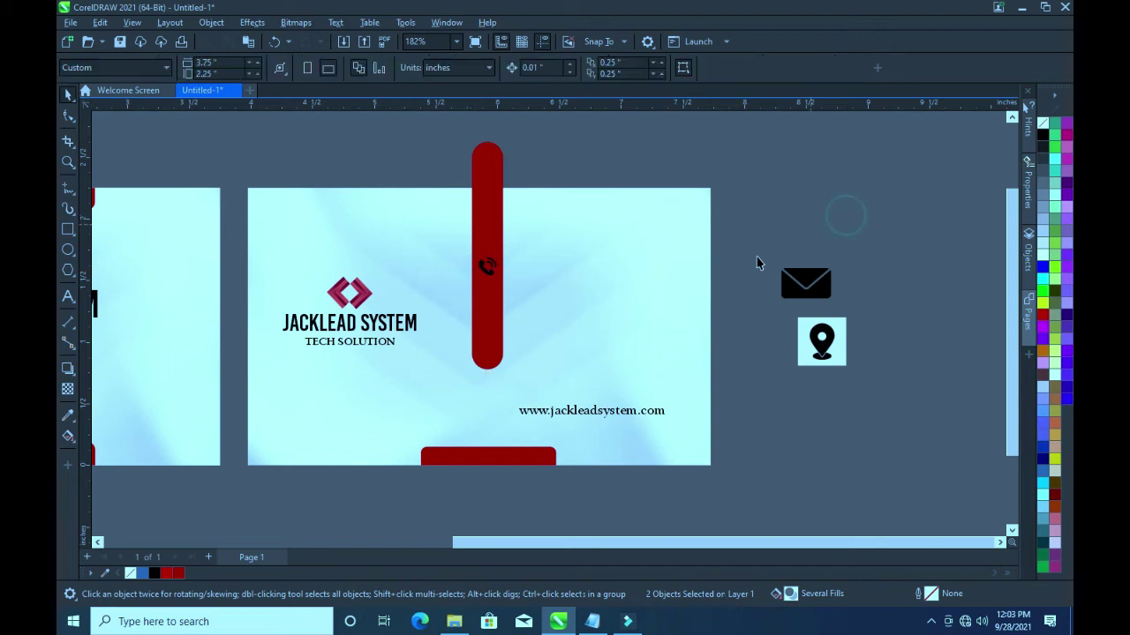
# Trace the envelope image with Outline Trace Line Art and move the trace aside
pyautogui.click(807, 295)
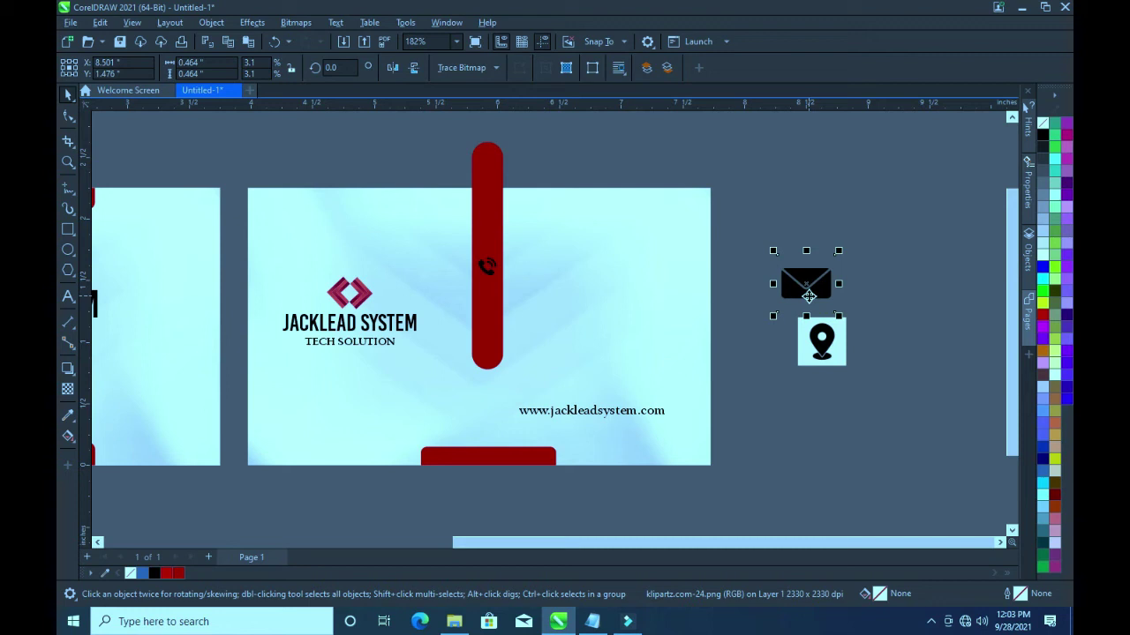
pyautogui.click(495, 69)
pyautogui.moveTo(481, 118)
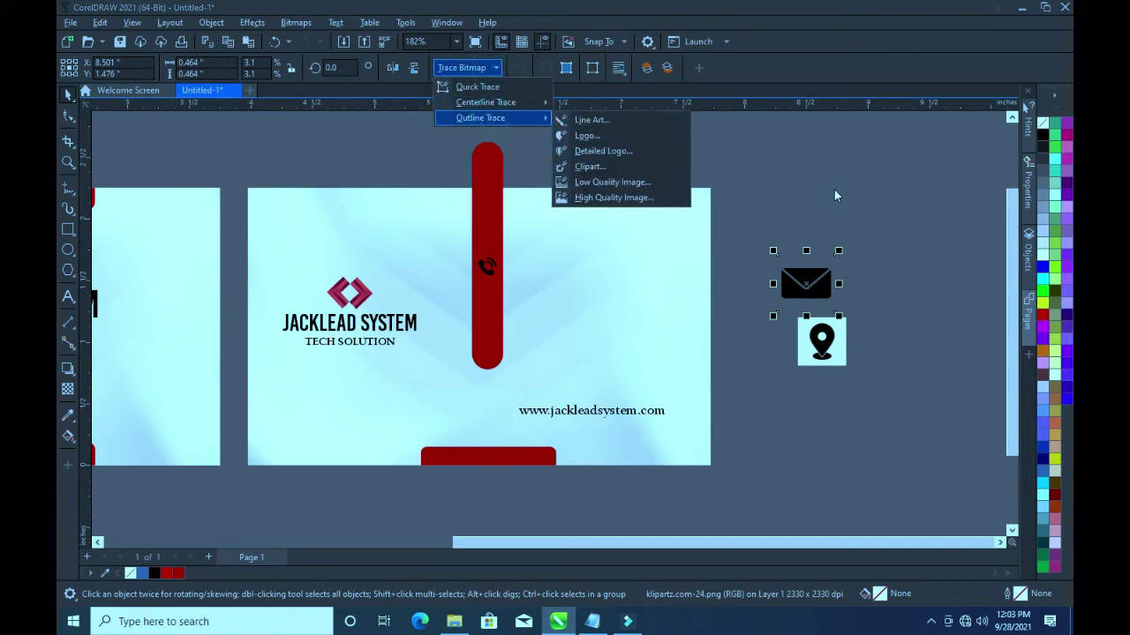
pyautogui.click(604, 118)
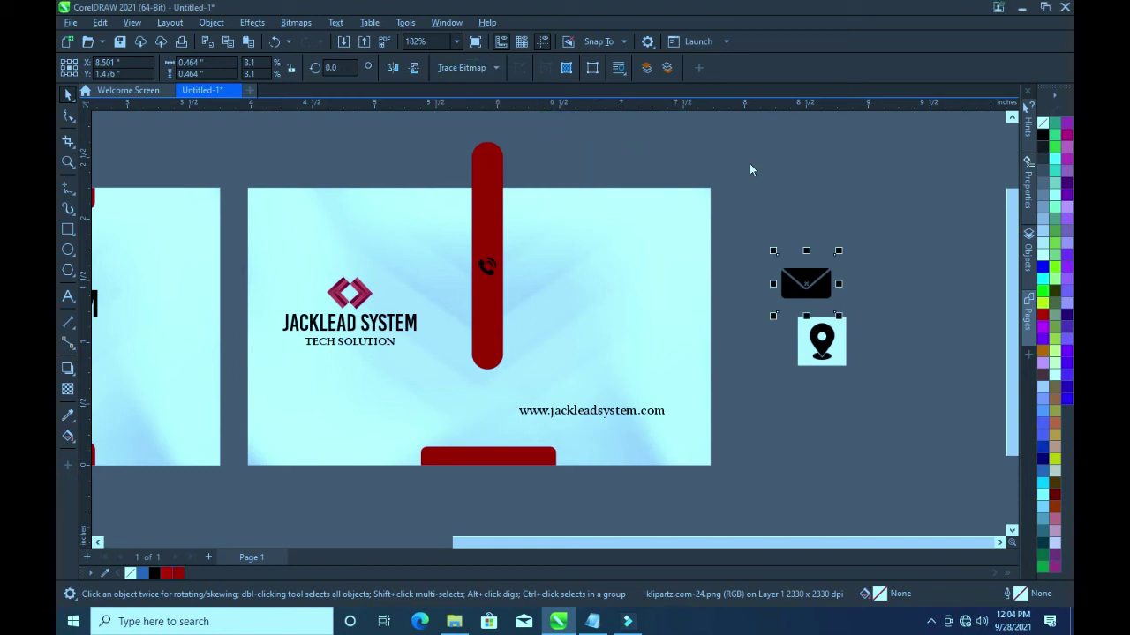
pyautogui.click(812, 503)
pyautogui.moveTo(844, 257); pyautogui.dragTo(903, 214)
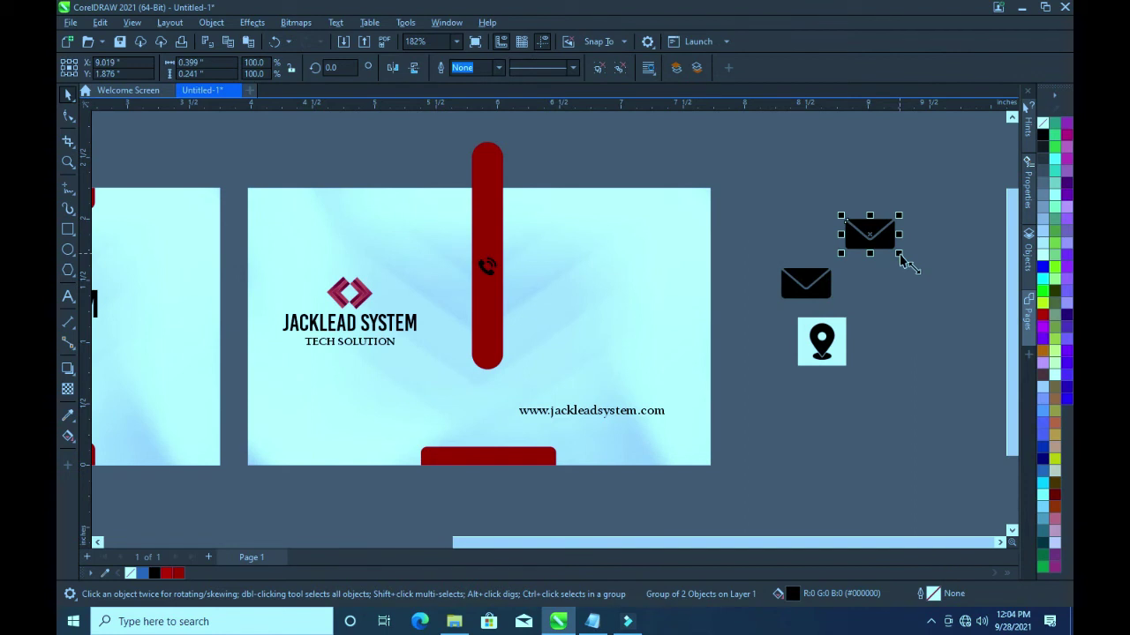
# Shrink the traced envelope and place it on the red bar below the phone
pyautogui.moveTo(900, 257)
pyautogui.mouseDown()
pyautogui.moveTo(874, 252)
pyautogui.moveTo(870, 236)
pyautogui.moveTo(485, 303)
pyautogui.mouseUp()
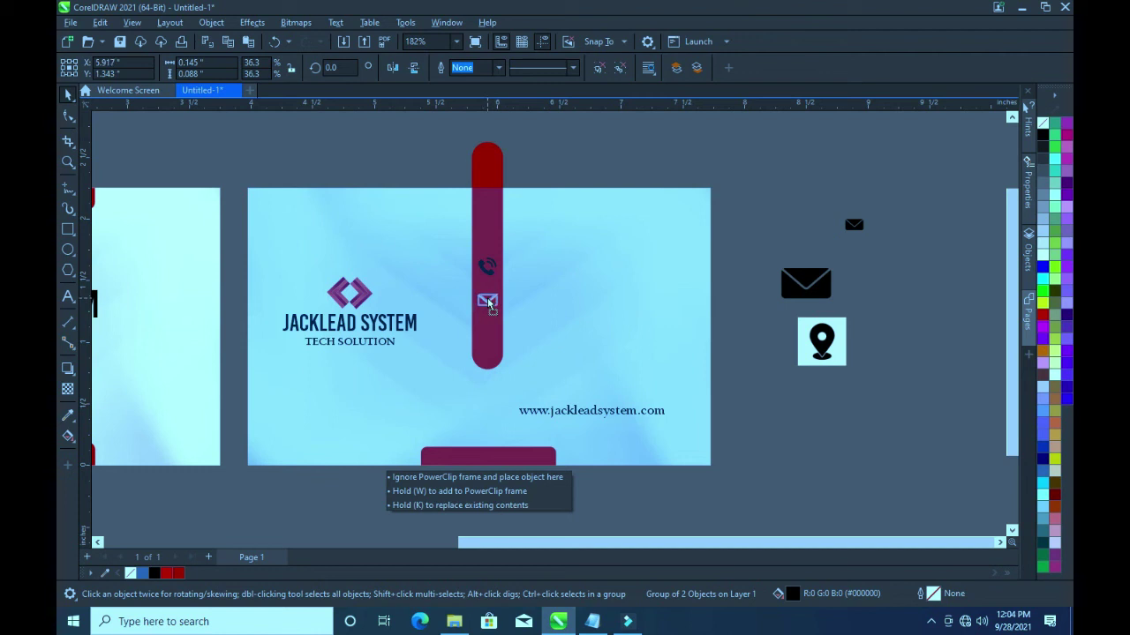
pyautogui.moveTo(486, 298); pyautogui.dragTo(486, 298)
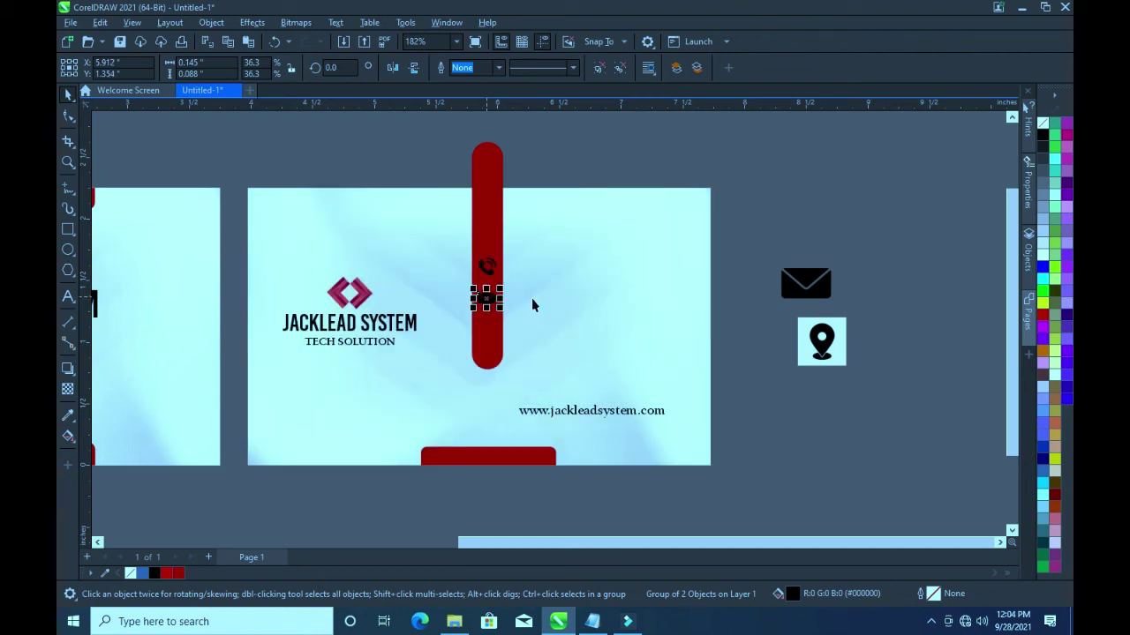
pyautogui.click(725, 339)
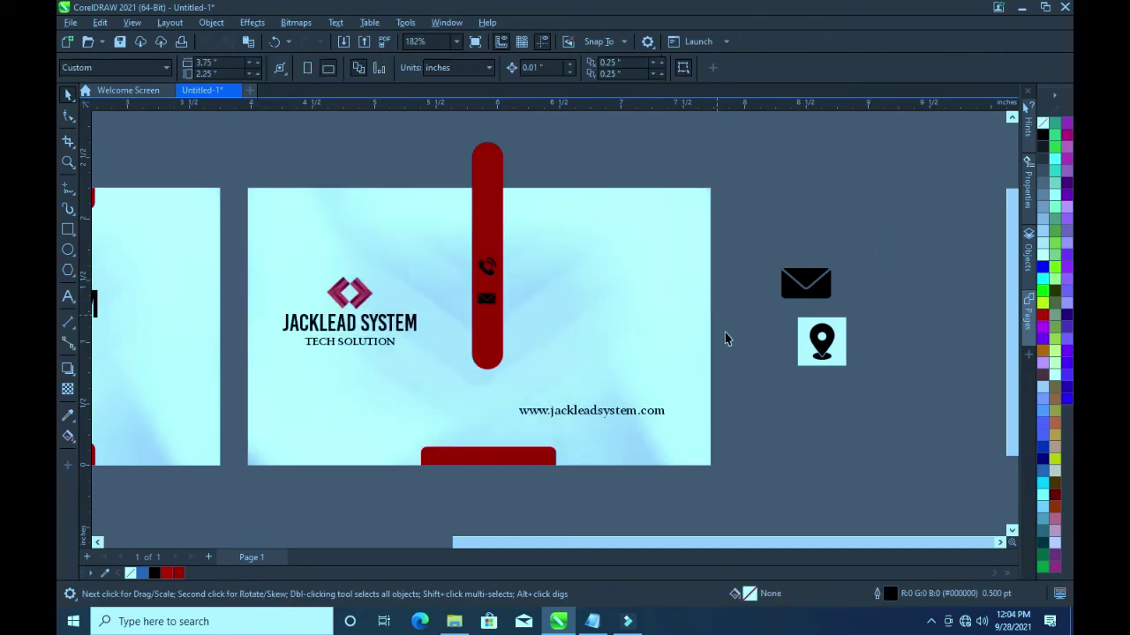
pyautogui.moveTo(729, 344); pyautogui.dragTo(448, 224)
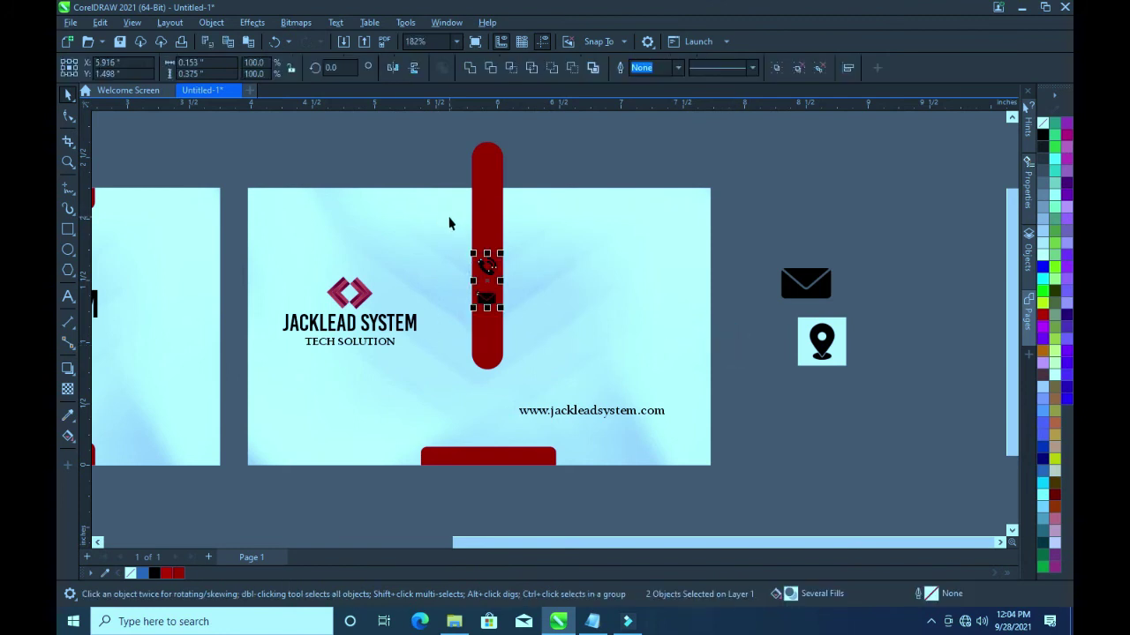
# Quick-trace the location pin image, then discard that traced copy
pyautogui.click(794, 227)
pyautogui.click(807, 331)
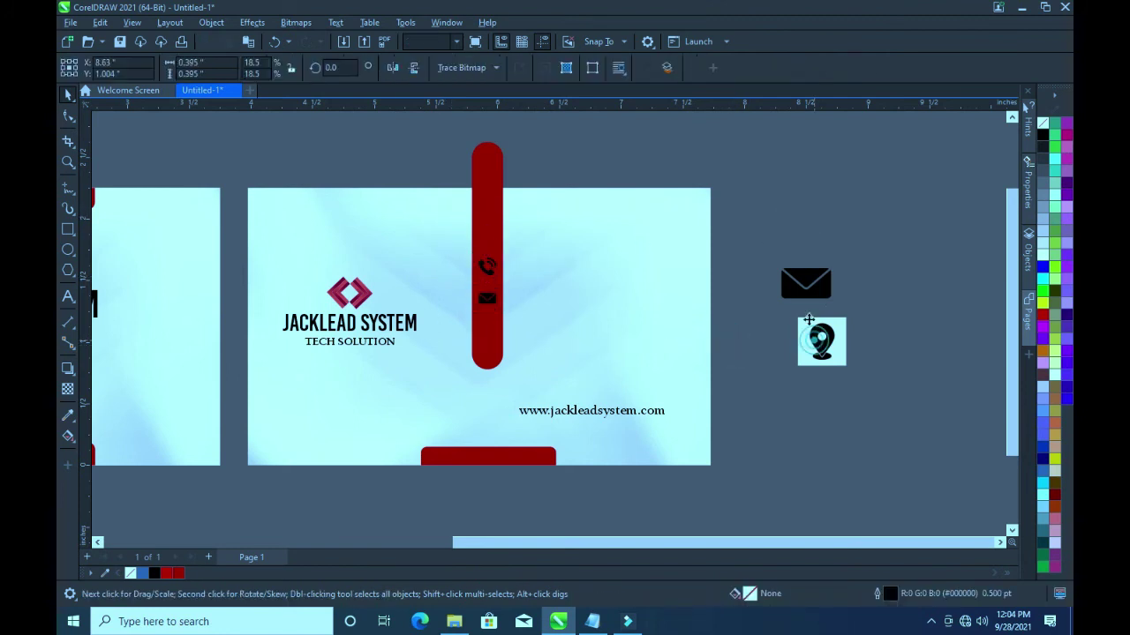
pyautogui.click(490, 68)
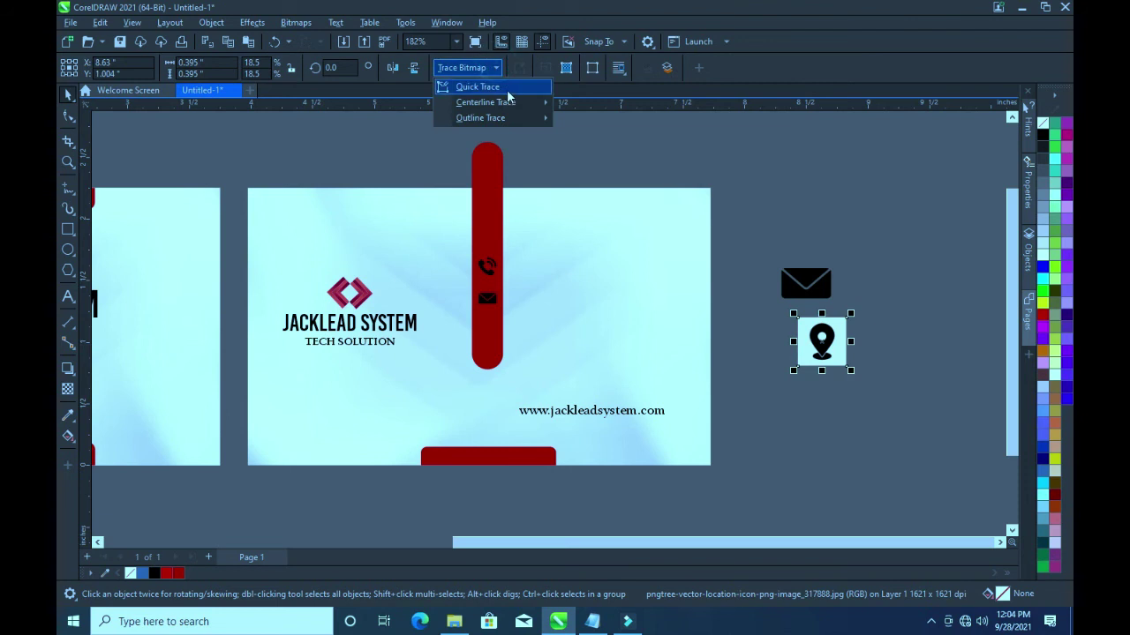
pyautogui.click(507, 89)
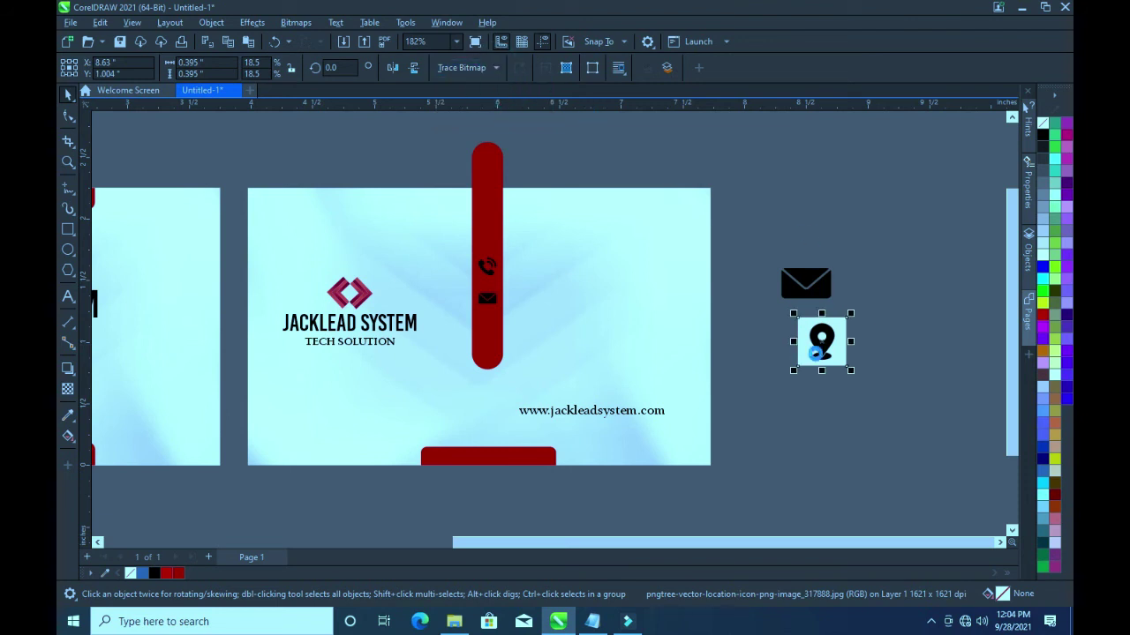
pyautogui.moveTo(817, 331); pyautogui.dragTo(873, 288)
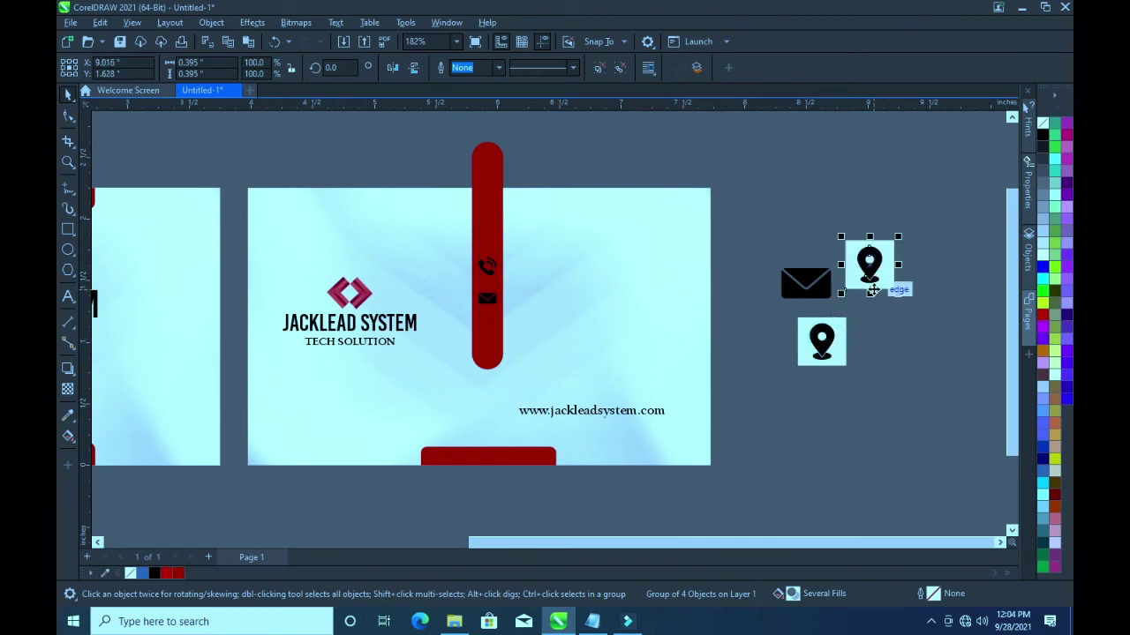
pyautogui.press('Delete')
# Outline-trace the location pin, move the trace aside and delete the original picture
pyautogui.click(843, 340)
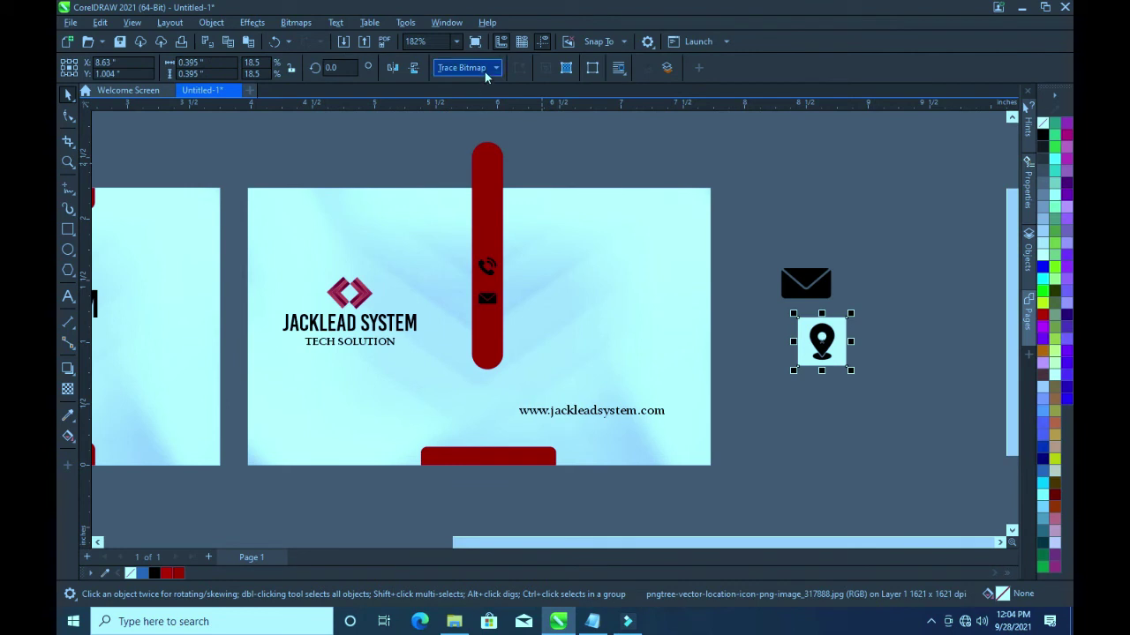
pyautogui.click(484, 72)
pyautogui.click(569, 121)
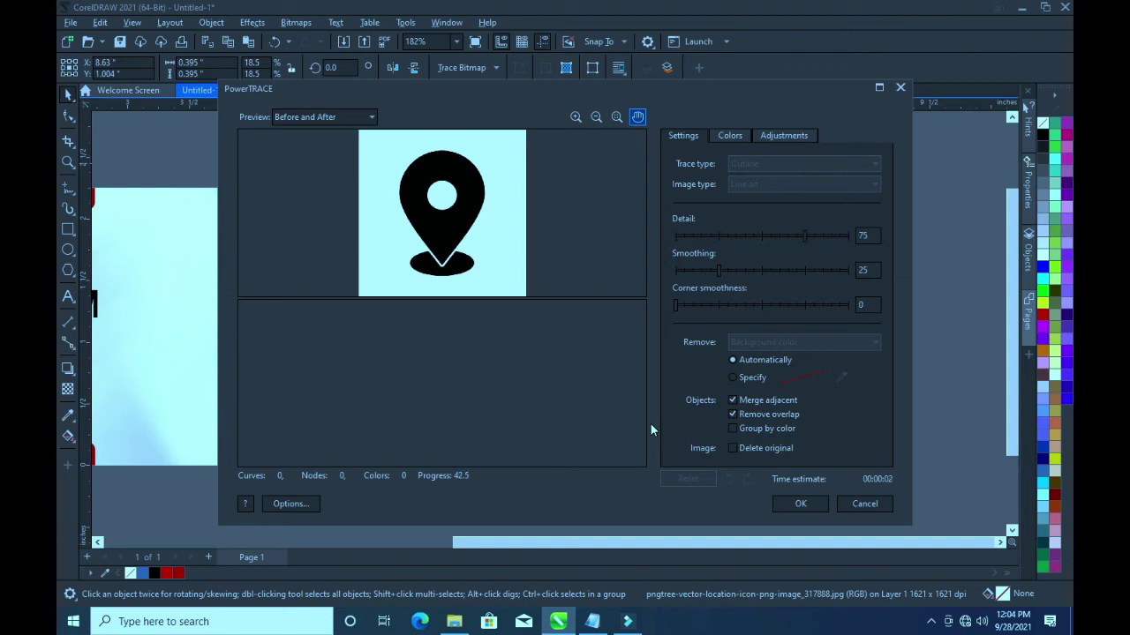
pyautogui.click(799, 504)
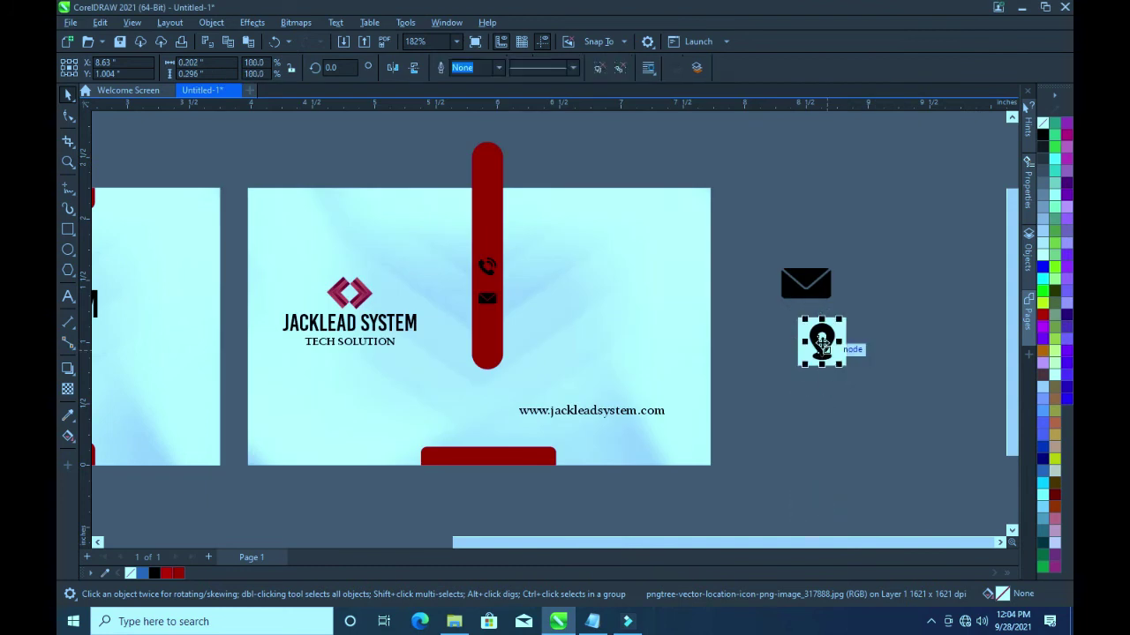
pyautogui.moveTo(815, 378); pyautogui.dragTo(782, 407)
pyautogui.click(829, 358)
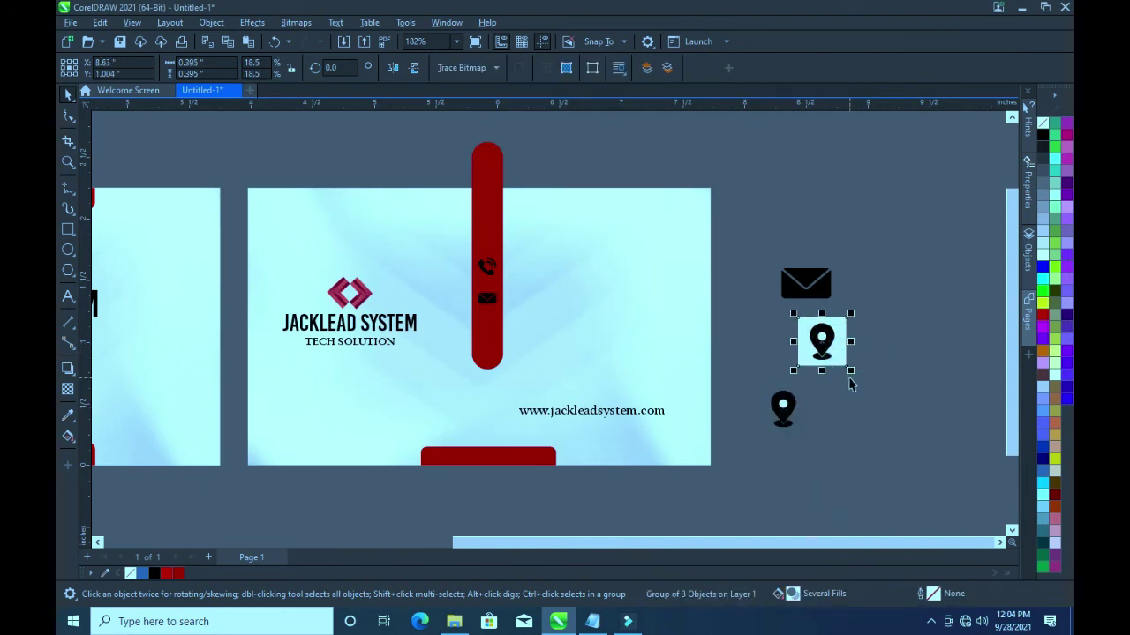
pyautogui.press('Delete')
pyautogui.click(783, 406)
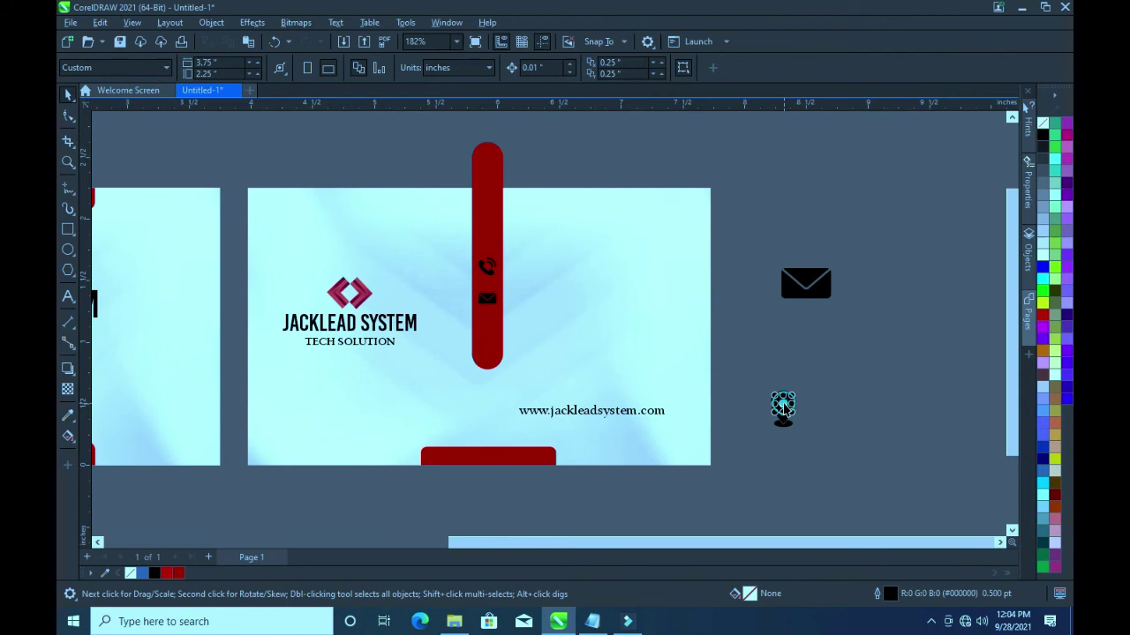
pyautogui.click(856, 408)
pyautogui.press('F10')
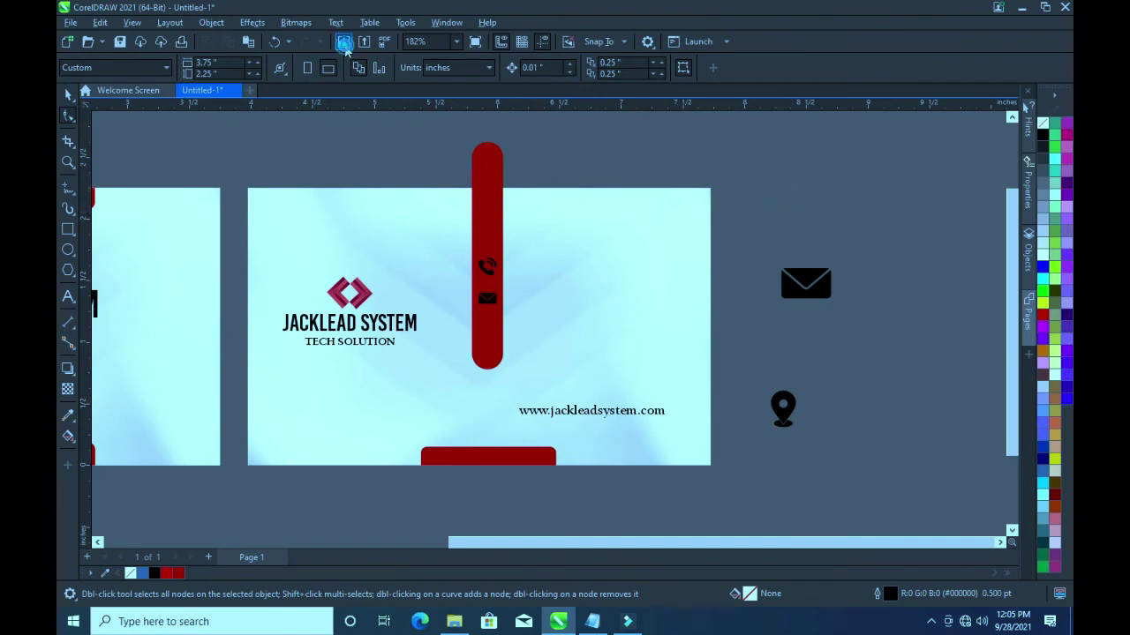
# Import the 926093 globe image and place it beside the card
pyautogui.hotkey('ctrl', 'i')
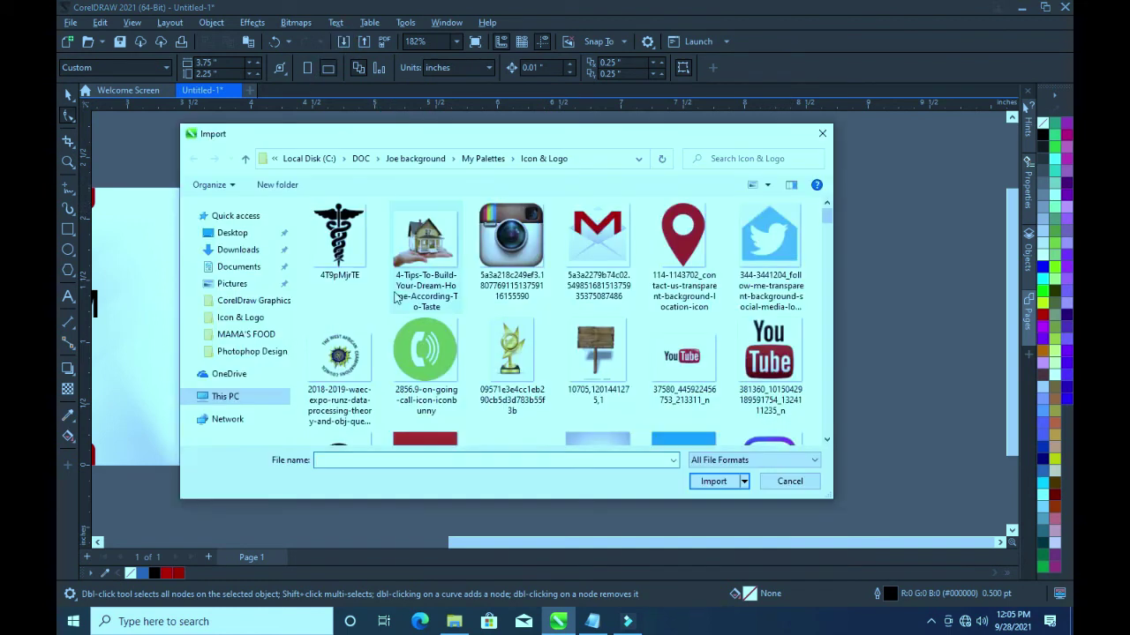
pyautogui.scroll(-2, 349, 268)
pyautogui.scroll(-3, 349, 268)
pyautogui.scroll(1, 349, 268)
pyautogui.scroll(1, 350, 267)
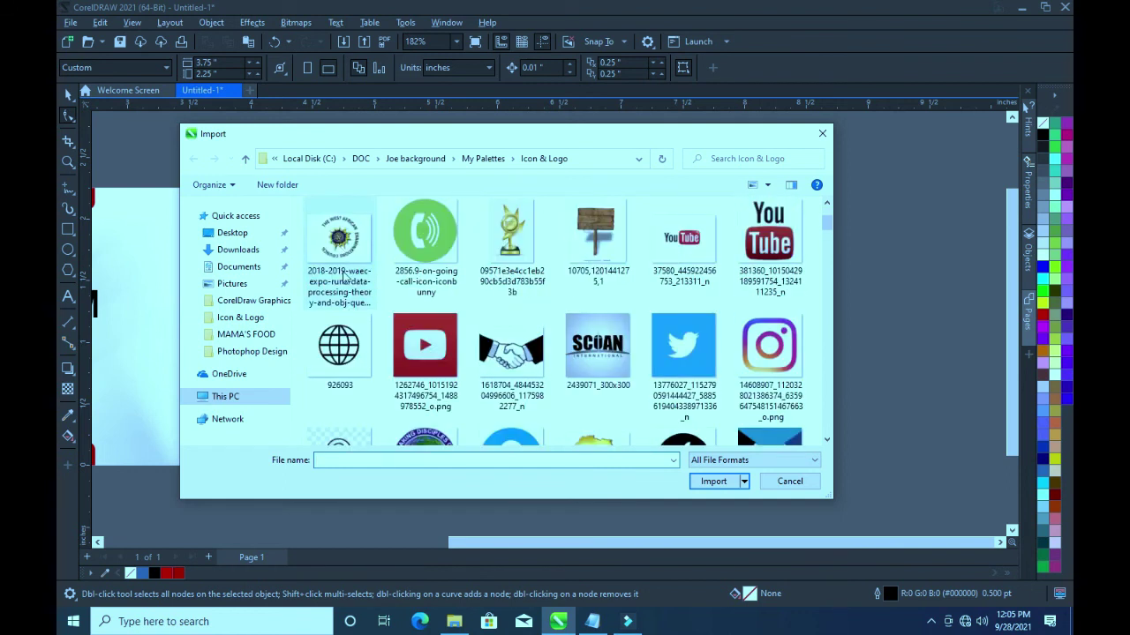
pyautogui.click(339, 346)
pyautogui.click(710, 482)
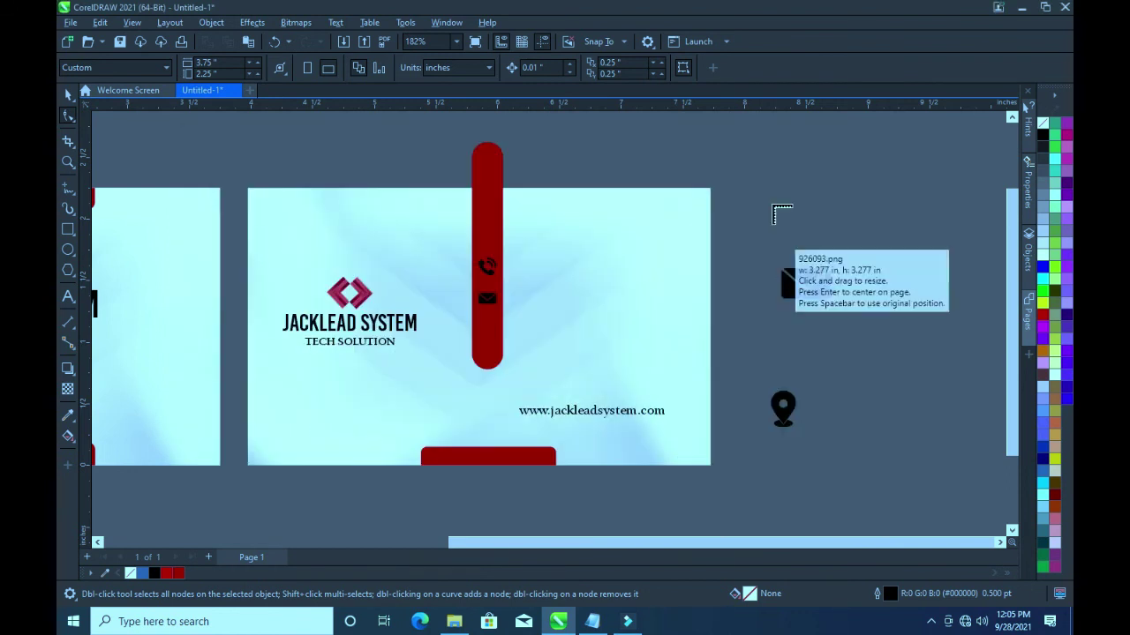
pyautogui.click(860, 261)
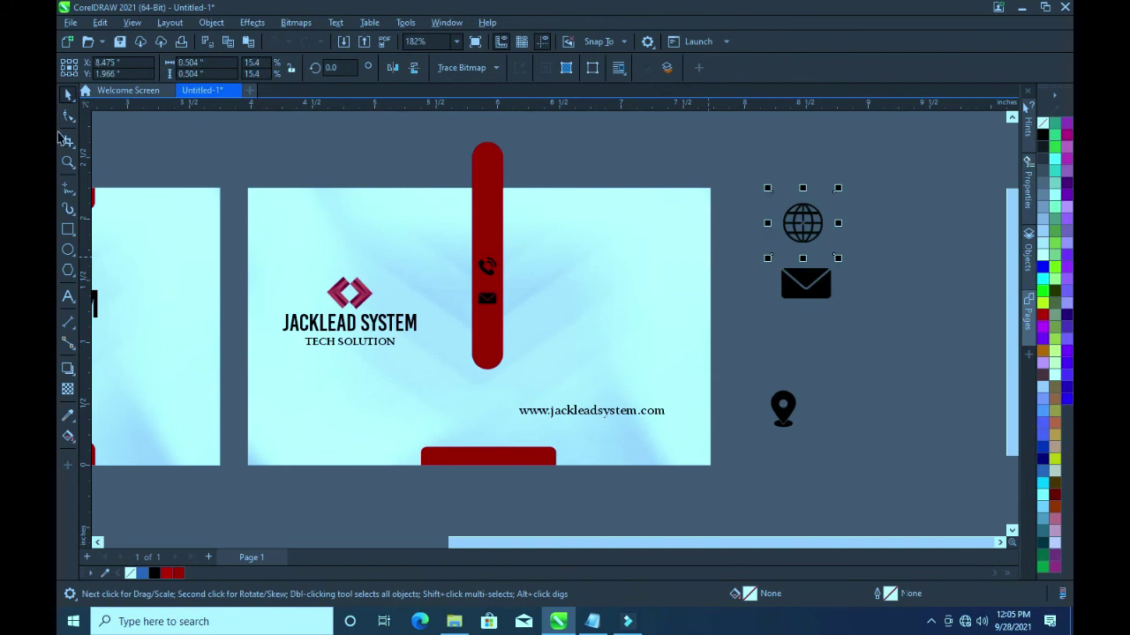
# Trace the globe as Line Art, move the trace right of the envelope, and delete the original
pyautogui.click(473, 68)
pyautogui.moveTo(481, 117)
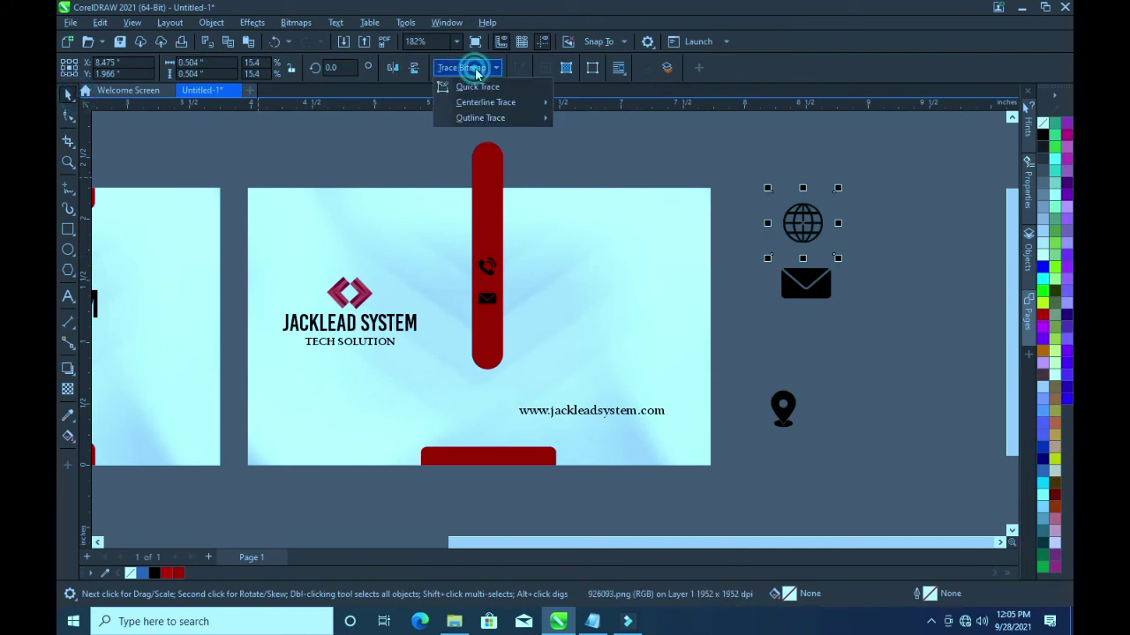
pyautogui.click(586, 120)
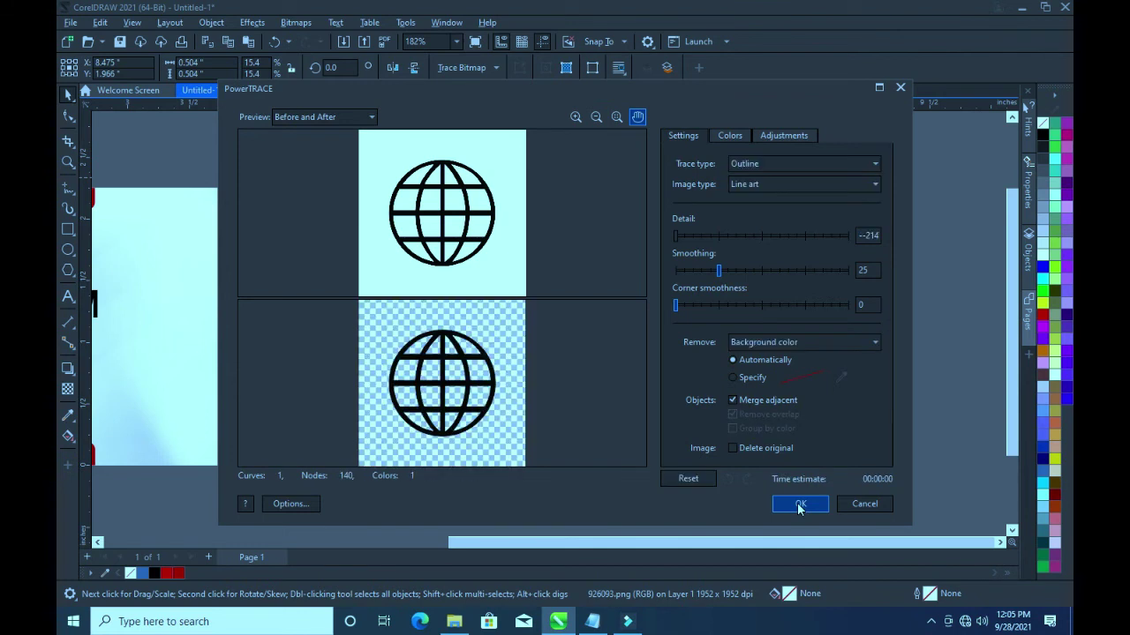
pyautogui.click(799, 505)
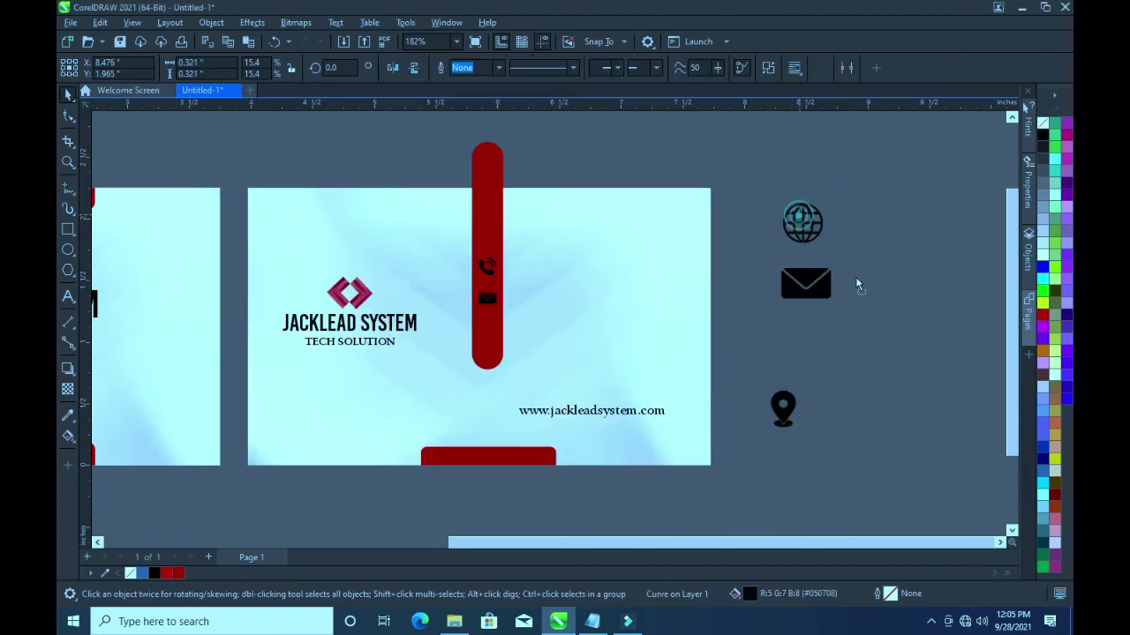
pyautogui.moveTo(804, 216); pyautogui.dragTo(877, 293)
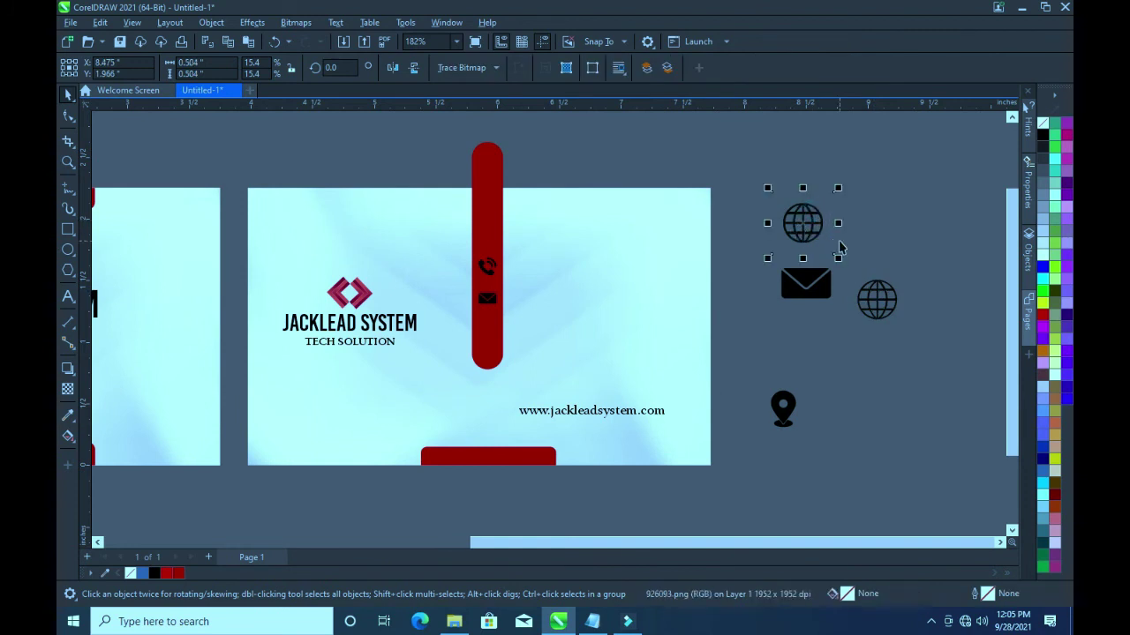
pyautogui.press('Delete')
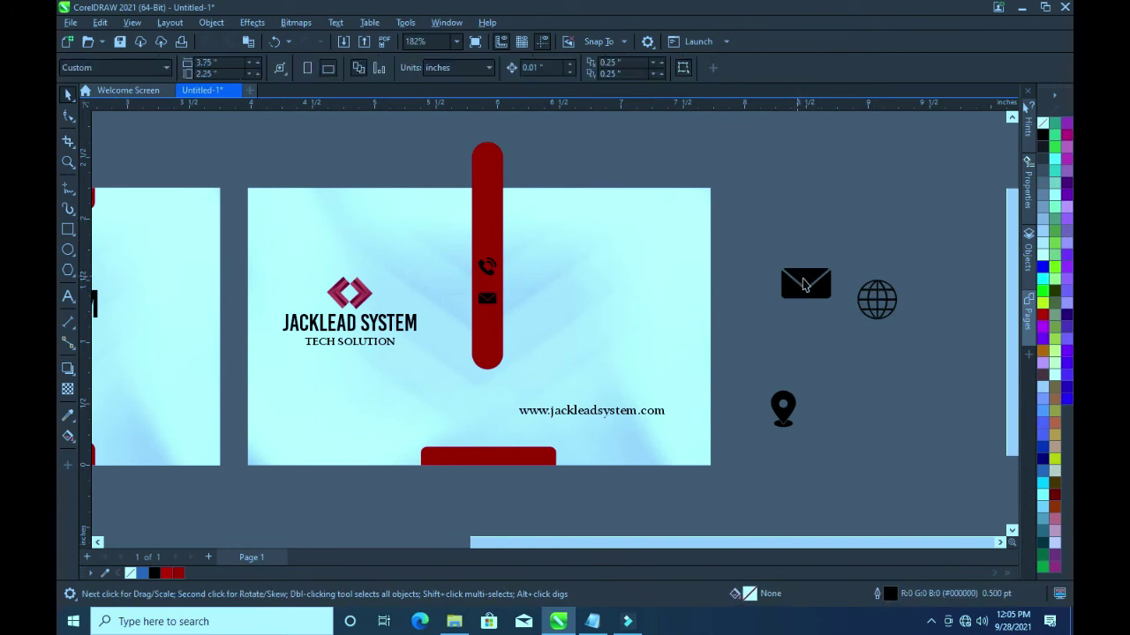
# Delete the envelope picture and shrink the location pin onto the red bar under the mail icon
pyautogui.click(804, 284)
pyautogui.press('Delete')
pyautogui.click(783, 423)
pyautogui.moveTo(802, 432)
pyautogui.mouseDown()
pyautogui.moveTo(812, 424)
pyautogui.moveTo(486, 332)
pyautogui.mouseUp()
pyautogui.click(769, 383)
pyautogui.click(486, 331)
pyautogui.moveTo(494, 345); pyautogui.dragTo(499, 349)
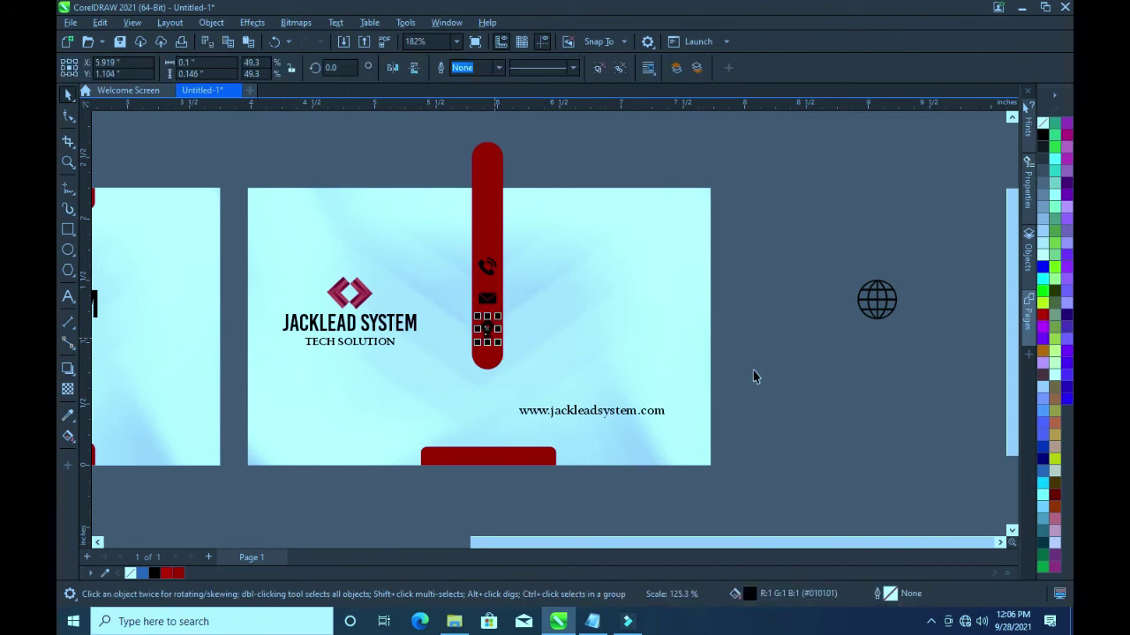
# Select the phone, mail and pin icons and nudge them up two steps
pyautogui.moveTo(764, 386); pyautogui.dragTo(408, 222)
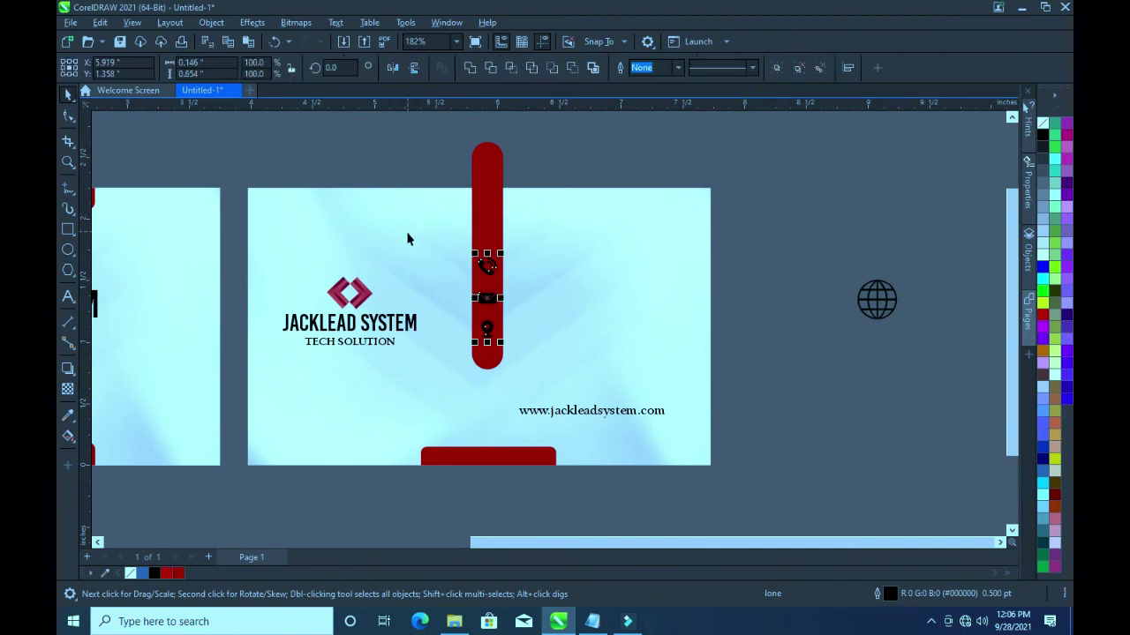
pyautogui.click(727, 302)
pyautogui.moveTo(744, 391); pyautogui.dragTo(424, 232)
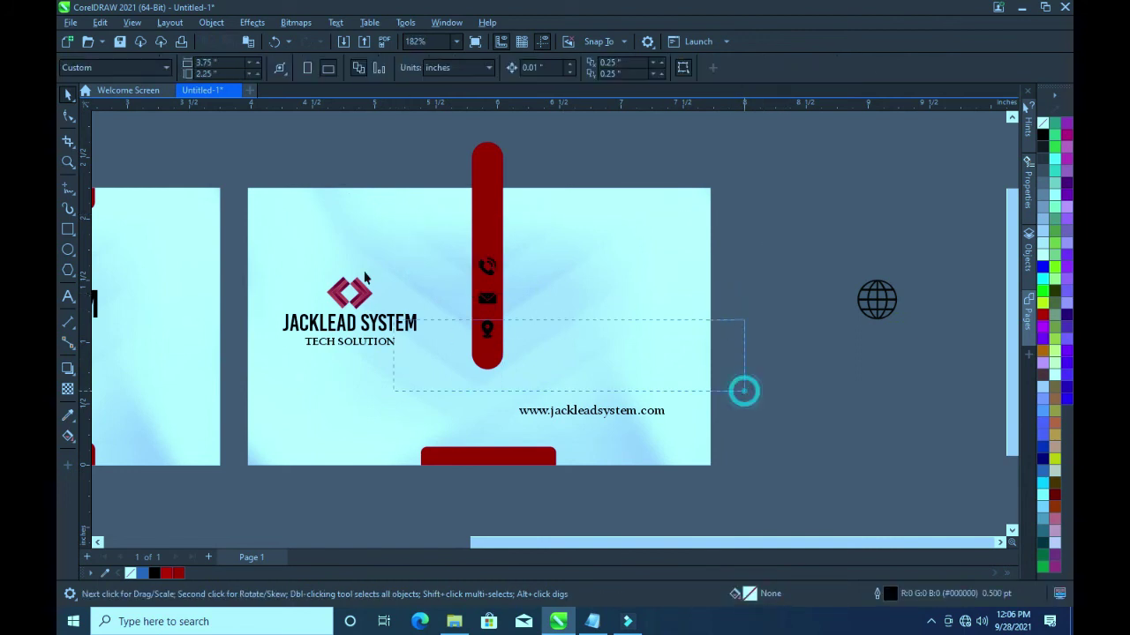
pyautogui.press('Up')
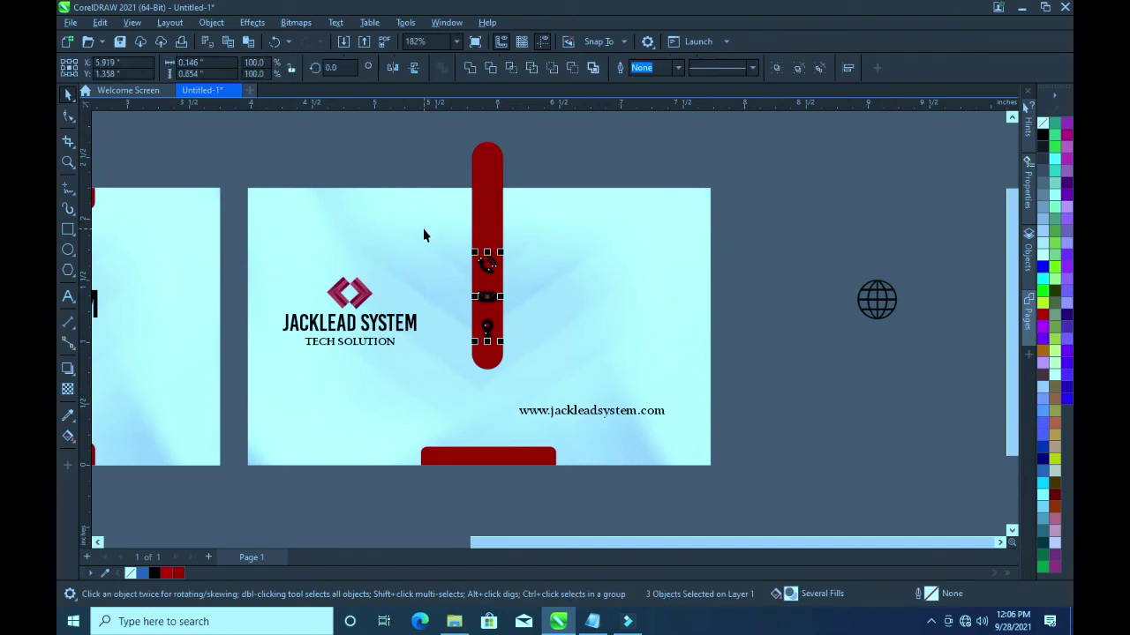
pyautogui.press('Up')
pyautogui.press('Up')
pyautogui.press('Up')
pyautogui.press('Up')
pyautogui.press('Up')
pyautogui.press('Up')
pyautogui.press('Up')
pyautogui.press('Up')
pyautogui.press('Up')
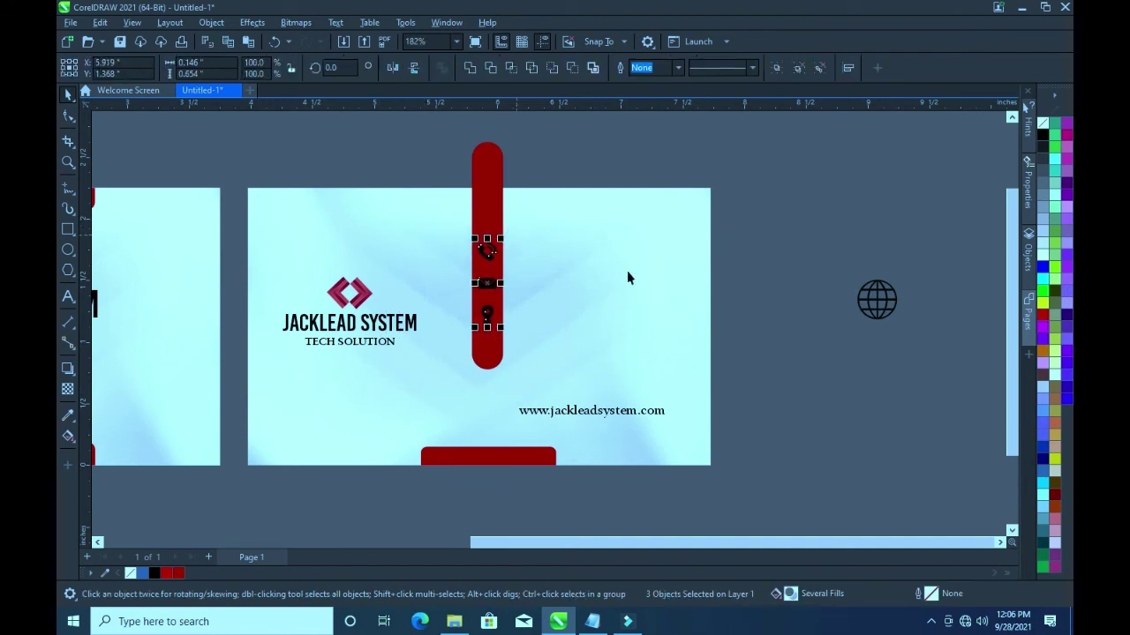
pyautogui.click(716, 321)
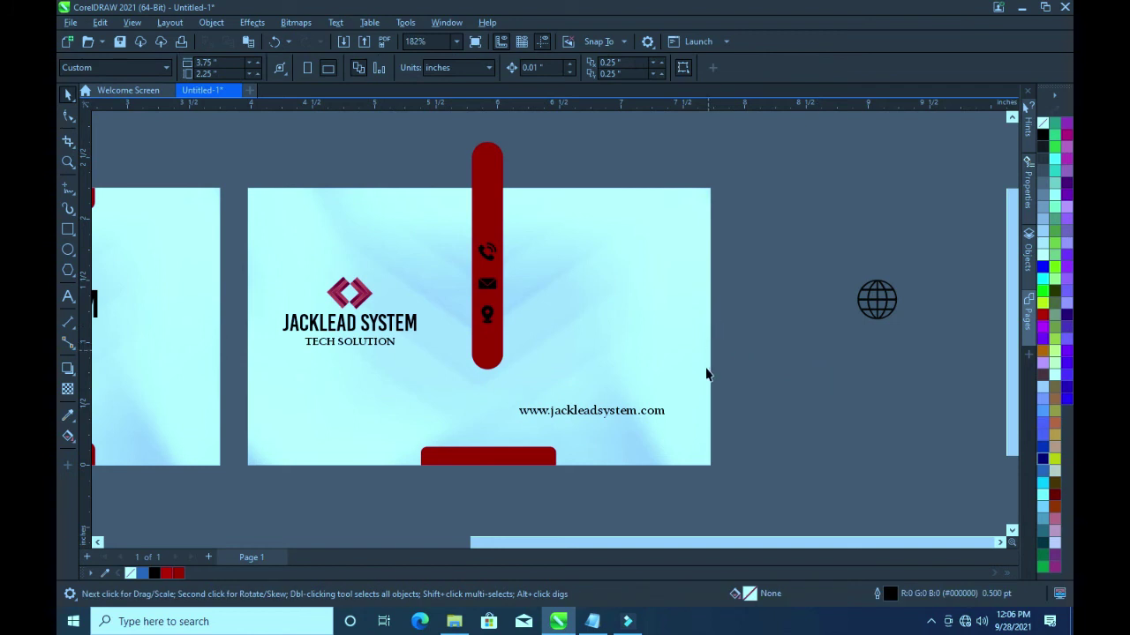
# Shrink the globe to icon size and move it onto the red bar below the pin
pyautogui.click(887, 317)
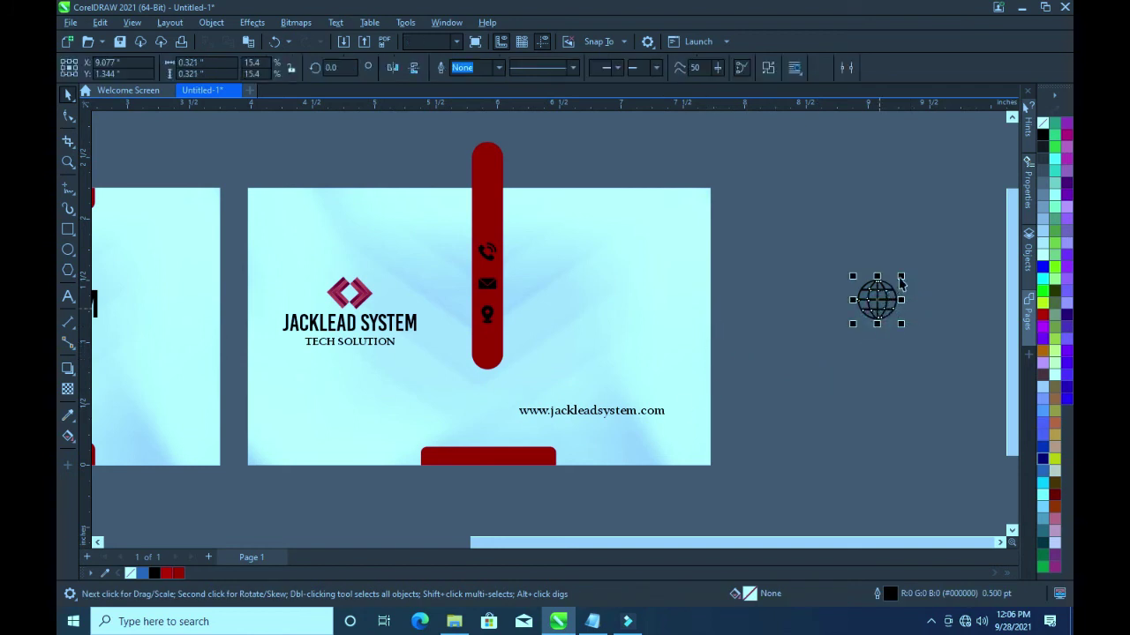
pyautogui.moveTo(899, 294); pyautogui.dragTo(874, 306)
pyautogui.click(871, 346)
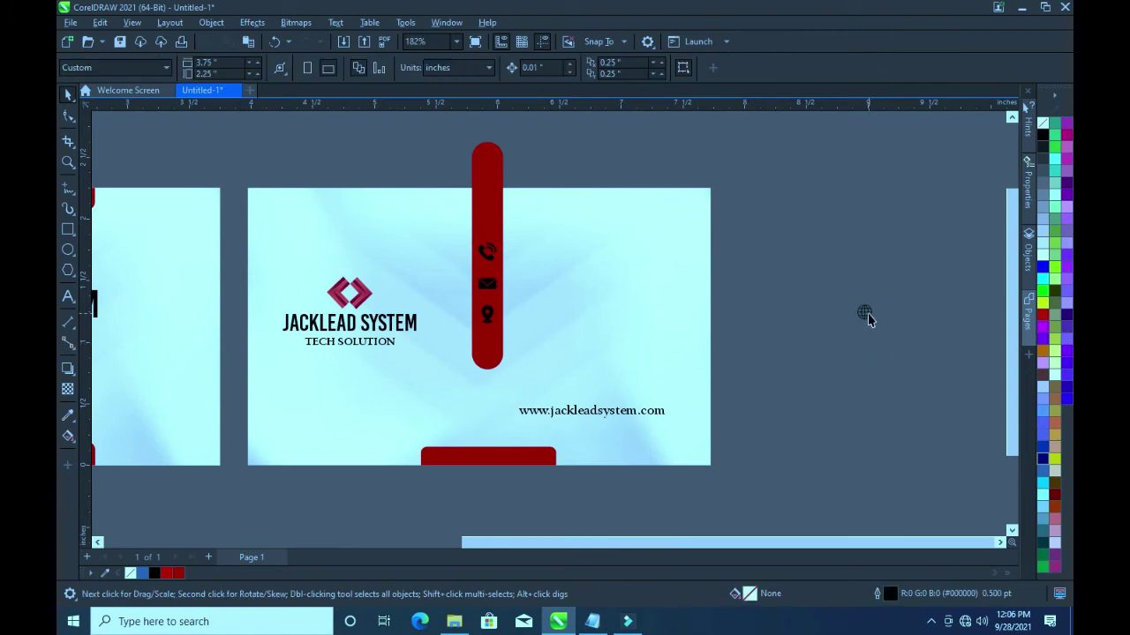
pyautogui.click(867, 317)
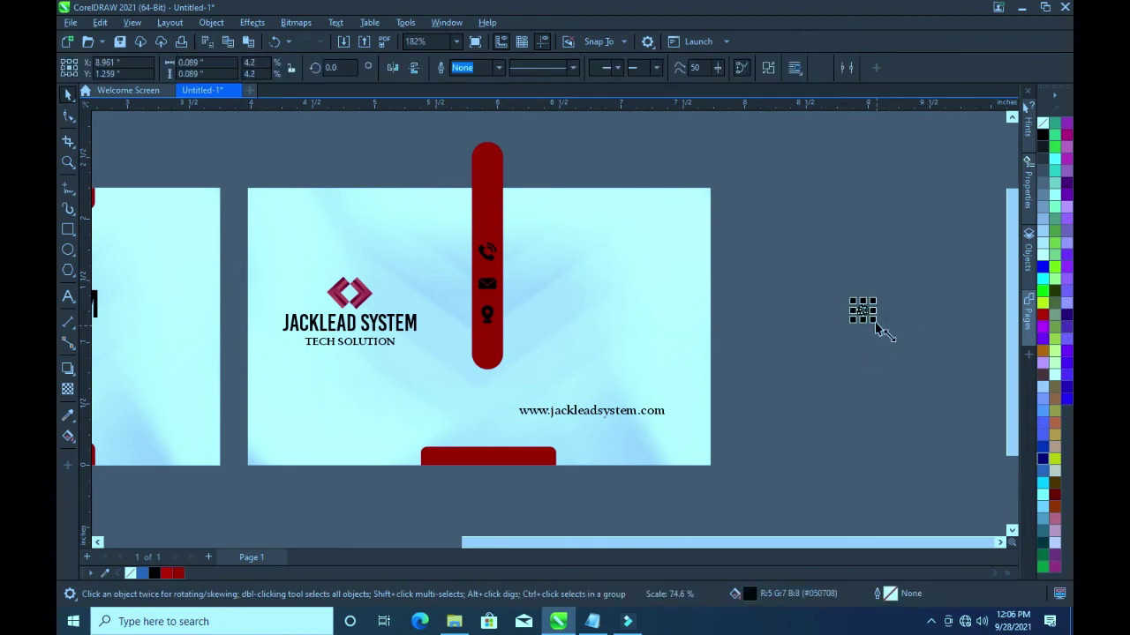
pyautogui.moveTo(862, 309); pyautogui.dragTo(563, 359)
# Select all four icons on the red bar and colour them white
pyautogui.moveTo(742, 362); pyautogui.dragTo(423, 221)
pyautogui.click(815, 304)
pyautogui.click(492, 350)
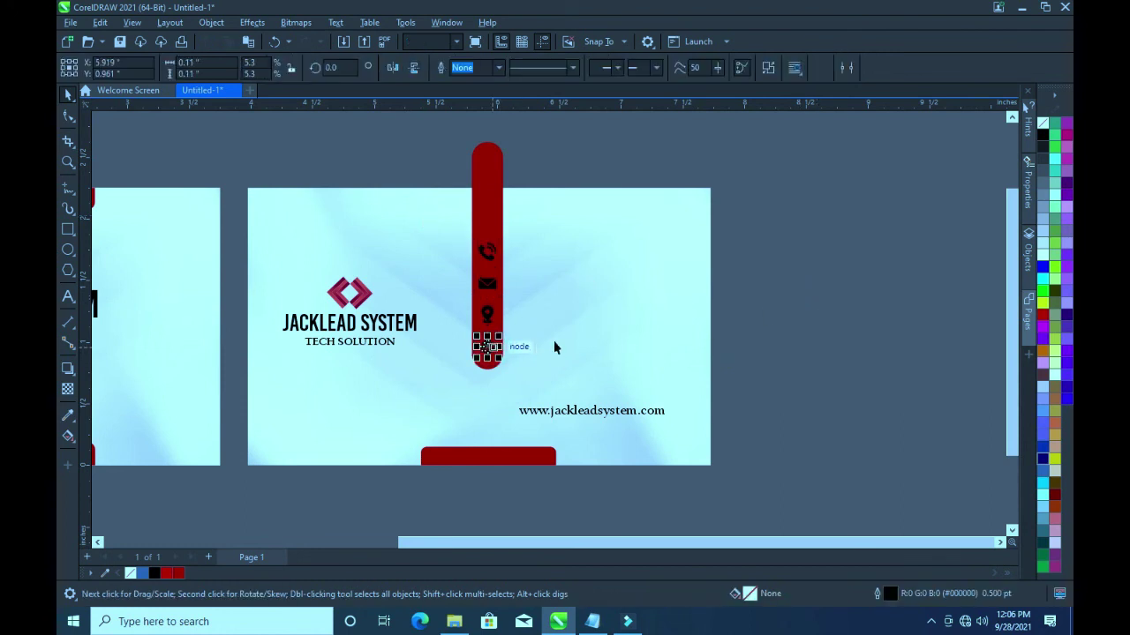
pyautogui.moveTo(759, 374)
pyautogui.mouseDown()
pyautogui.moveTo(456, 307)
pyautogui.moveTo(453, 217)
pyautogui.mouseUp()
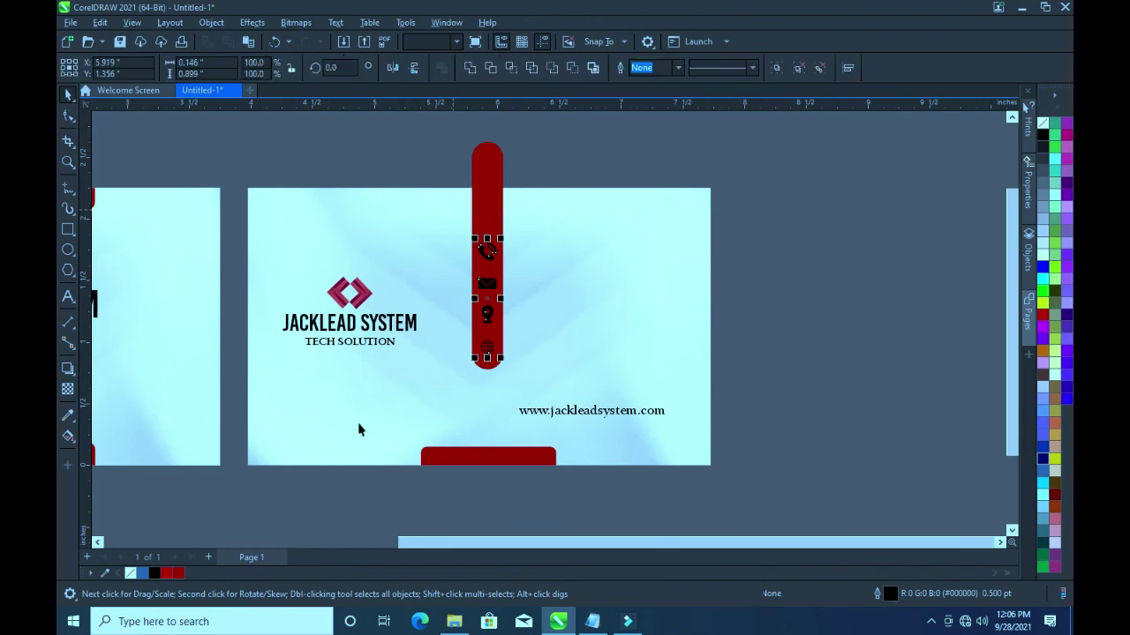
pyautogui.click(1045, 258)
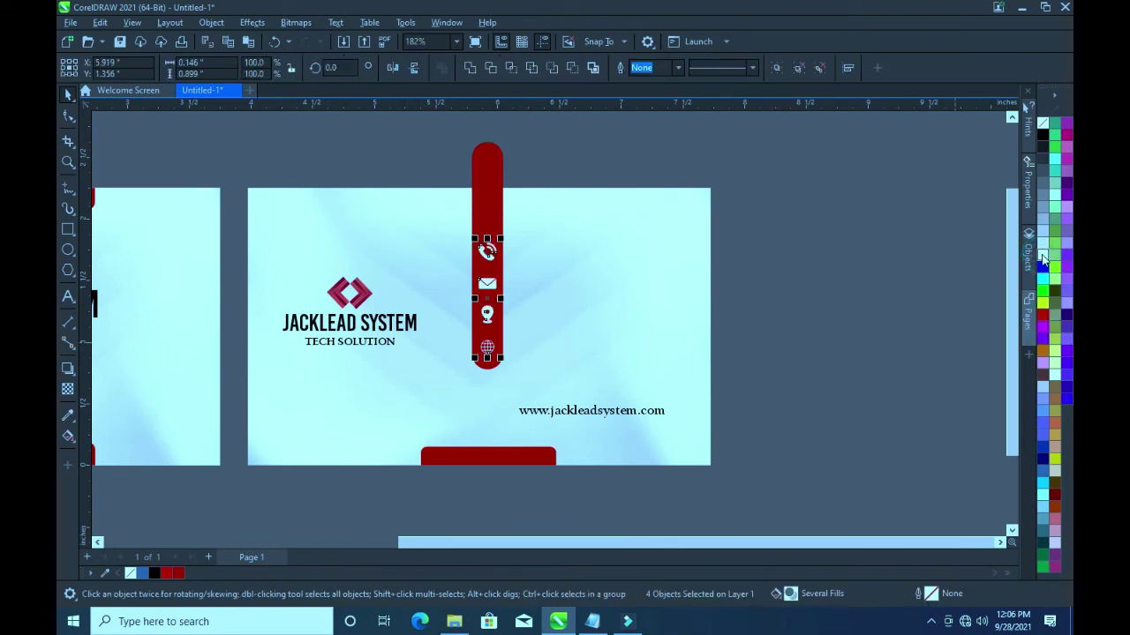
pyautogui.click(842, 300)
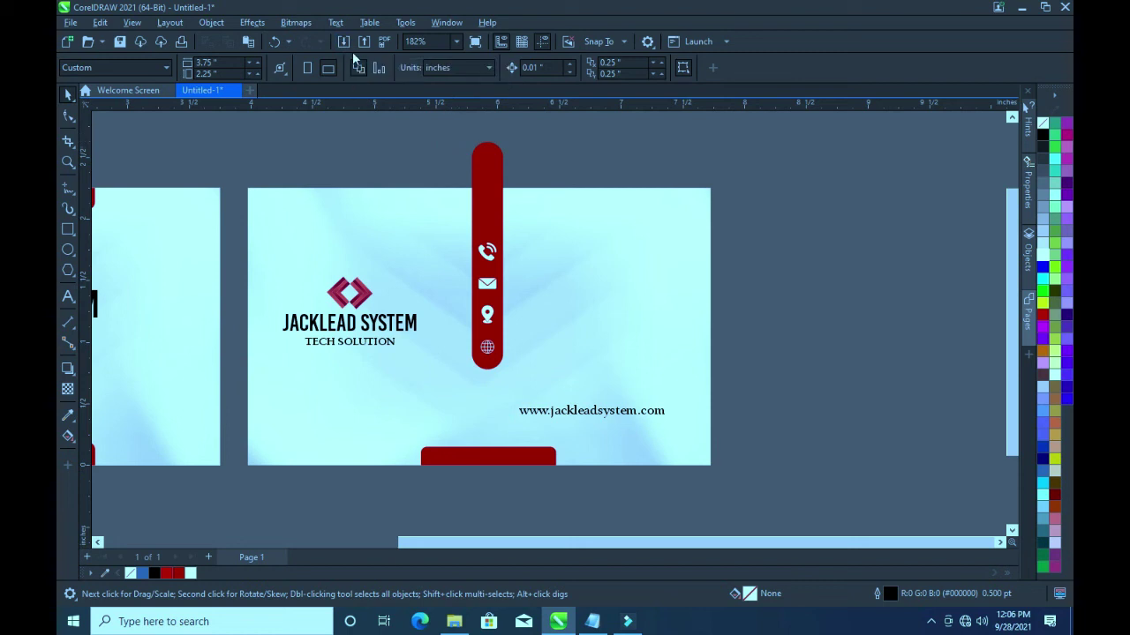
# Import the Contact user logo and scale it down onto the red bar above the phone
pyautogui.scroll(-3, 465, 289)
pyautogui.scroll(-1, 466, 288)
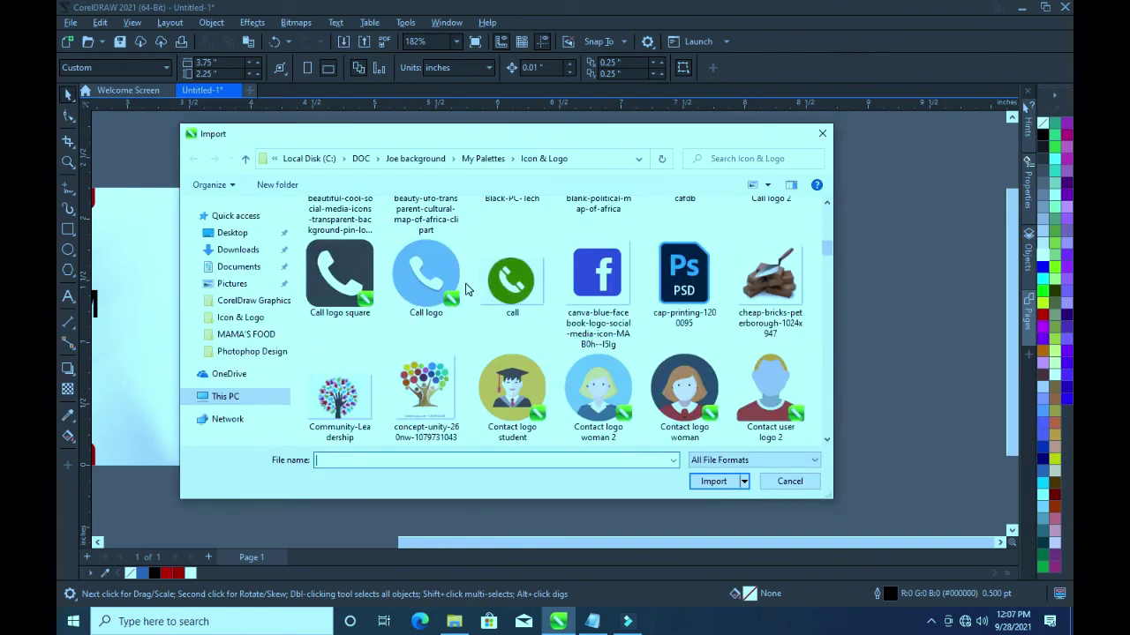
pyautogui.scroll(-1, 490, 290)
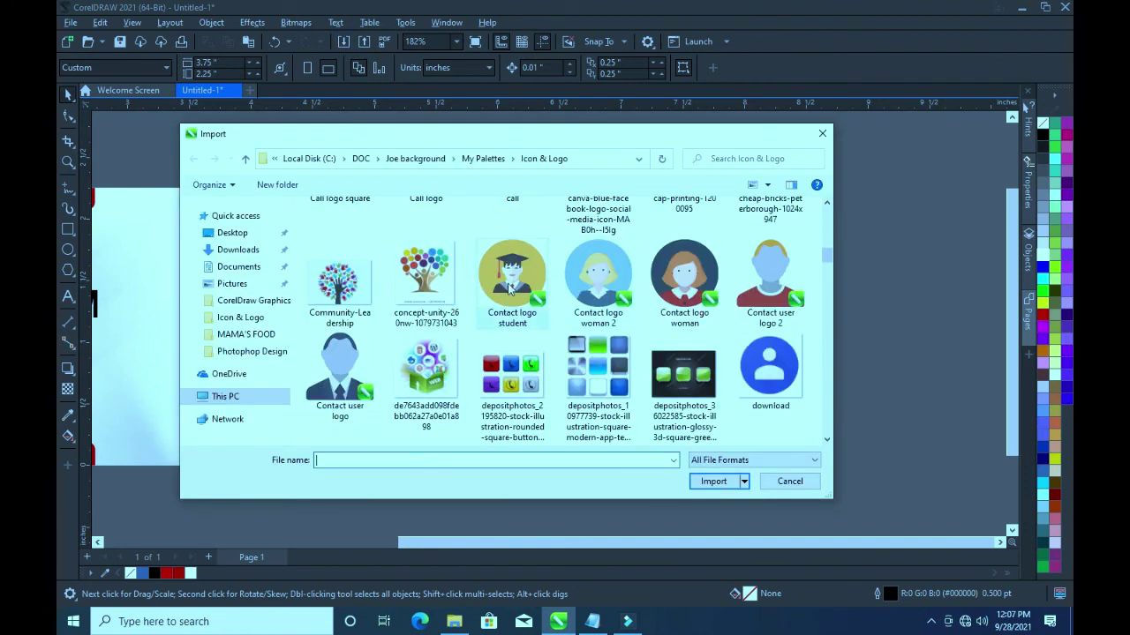
pyautogui.click(358, 362)
pyautogui.click(711, 482)
pyautogui.click(712, 482)
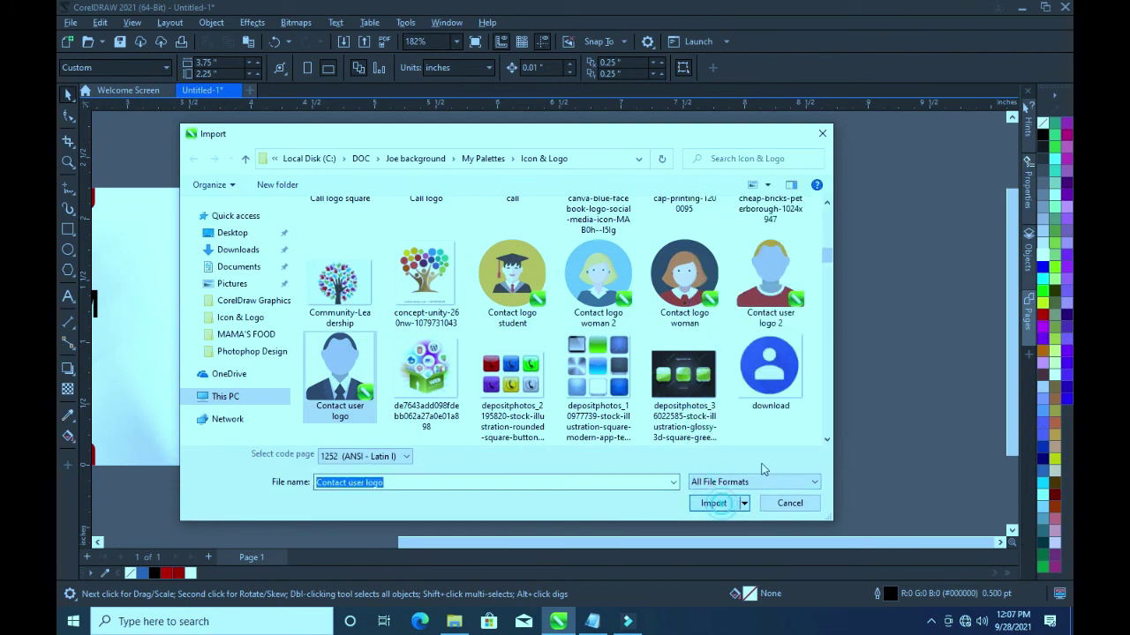
pyautogui.click(714, 503)
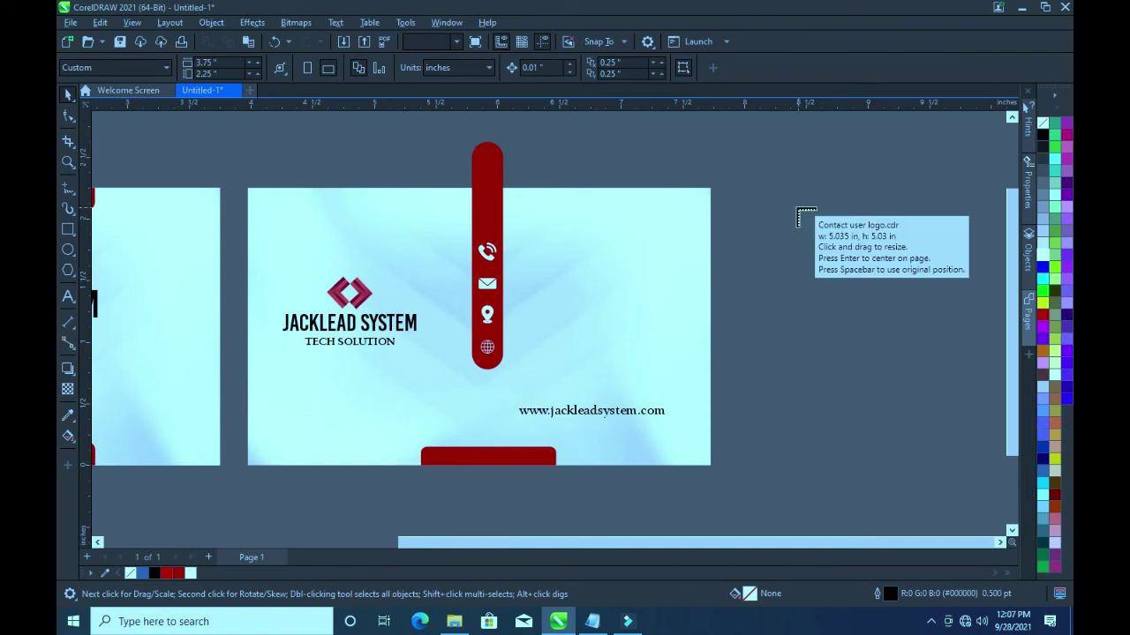
pyautogui.moveTo(789, 200)
pyautogui.mouseDown()
pyautogui.moveTo(824, 235)
pyautogui.moveTo(818, 226)
pyautogui.mouseUp()
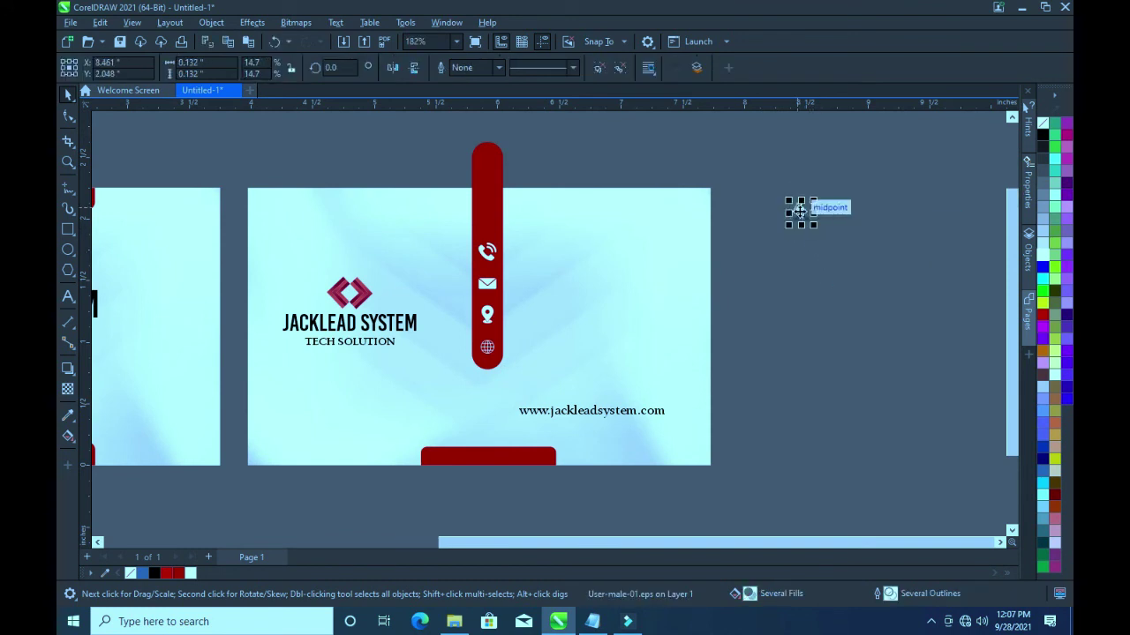
pyautogui.moveTo(812, 226); pyautogui.dragTo(486, 219)
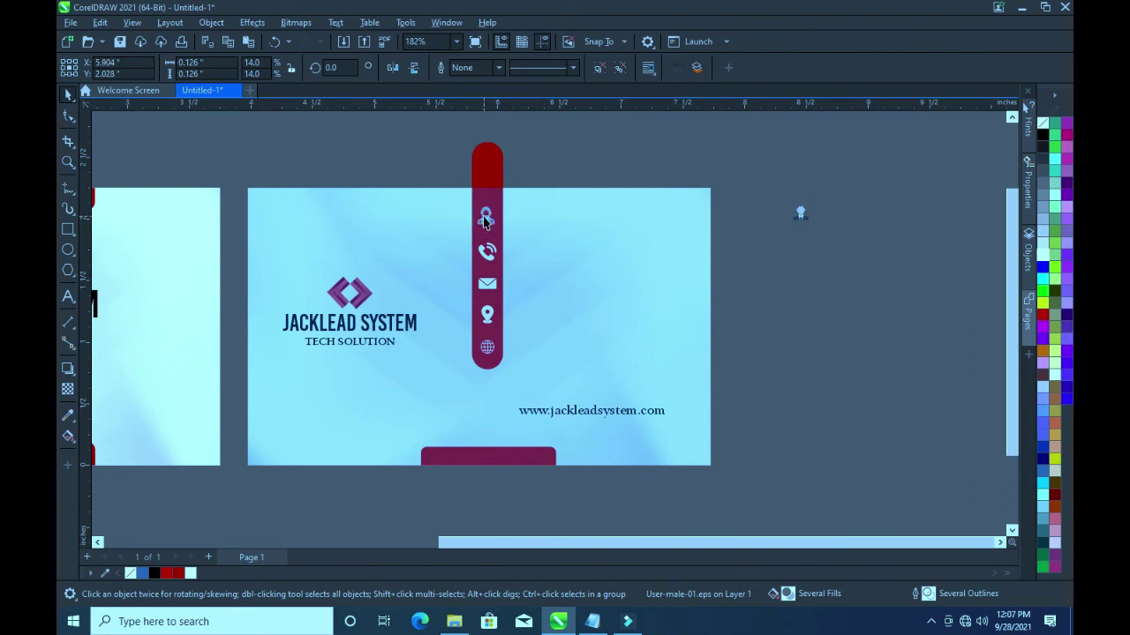
# Nudge the bar icons slightly down and lower the user icon a little more
pyautogui.click(888, 279)
pyautogui.moveTo(791, 397); pyautogui.dragTo(432, 196)
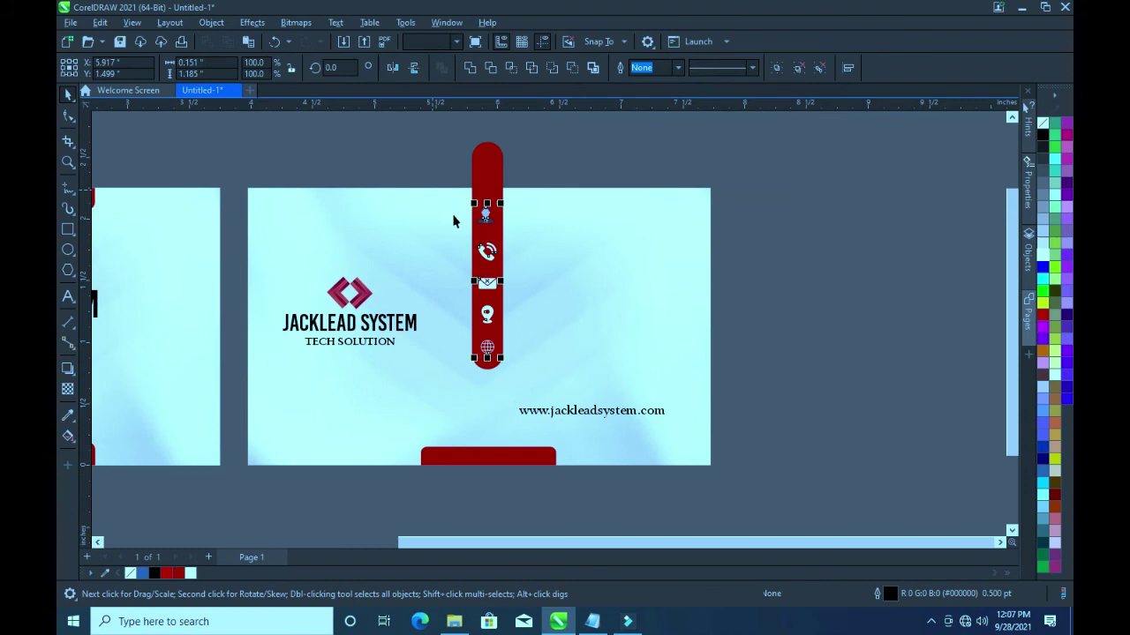
pyautogui.moveTo(487, 217); pyautogui.dragTo(488, 222)
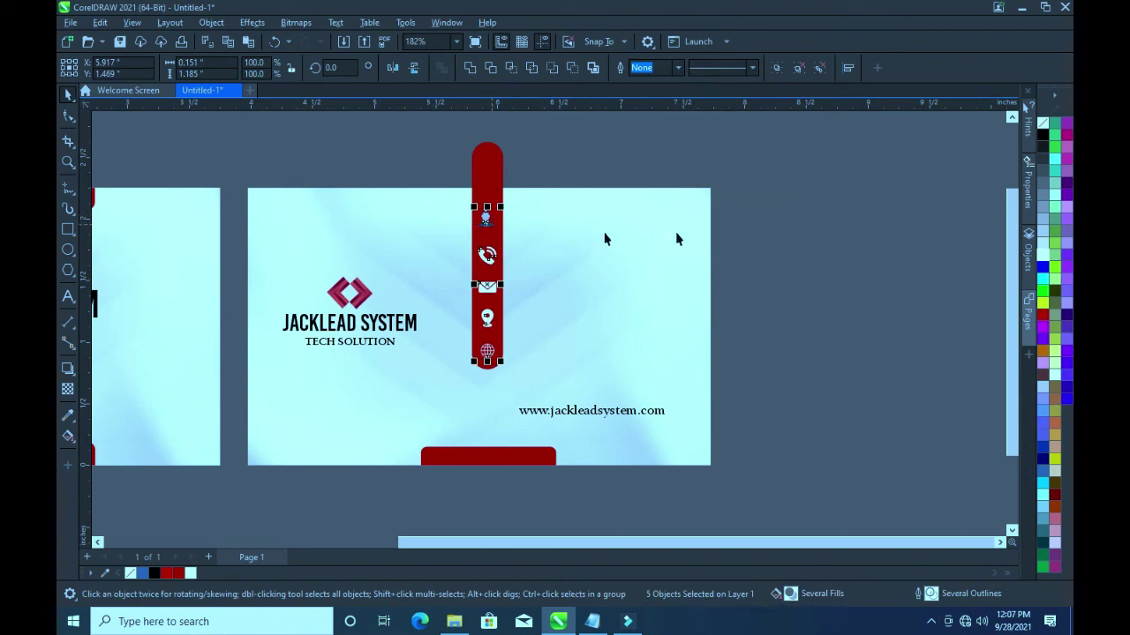
pyautogui.click(790, 250)
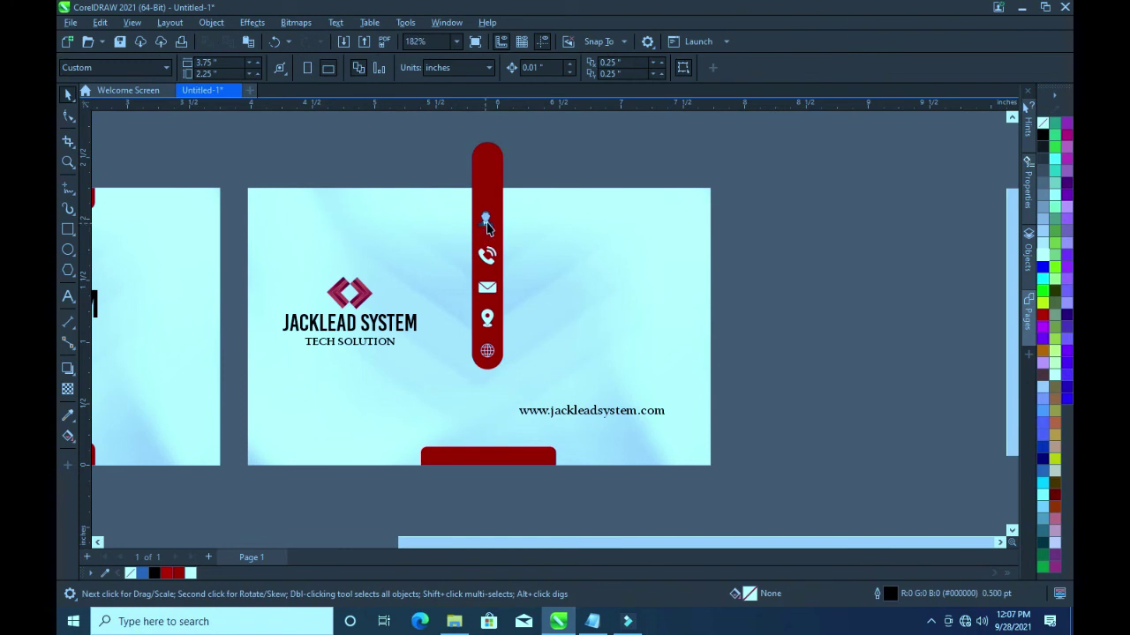
pyautogui.click(487, 225)
pyautogui.moveTo(487, 221); pyautogui.dragTo(486, 228)
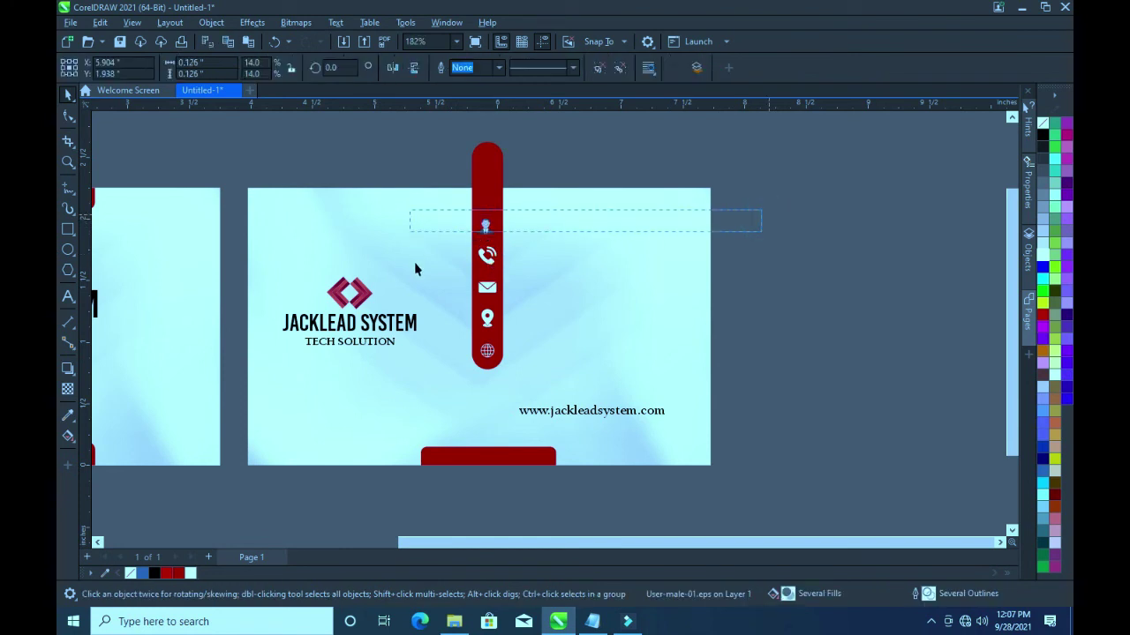
pyautogui.keyDown('shift'); pyautogui.click(487, 256); pyautogui.keyUp('shift')
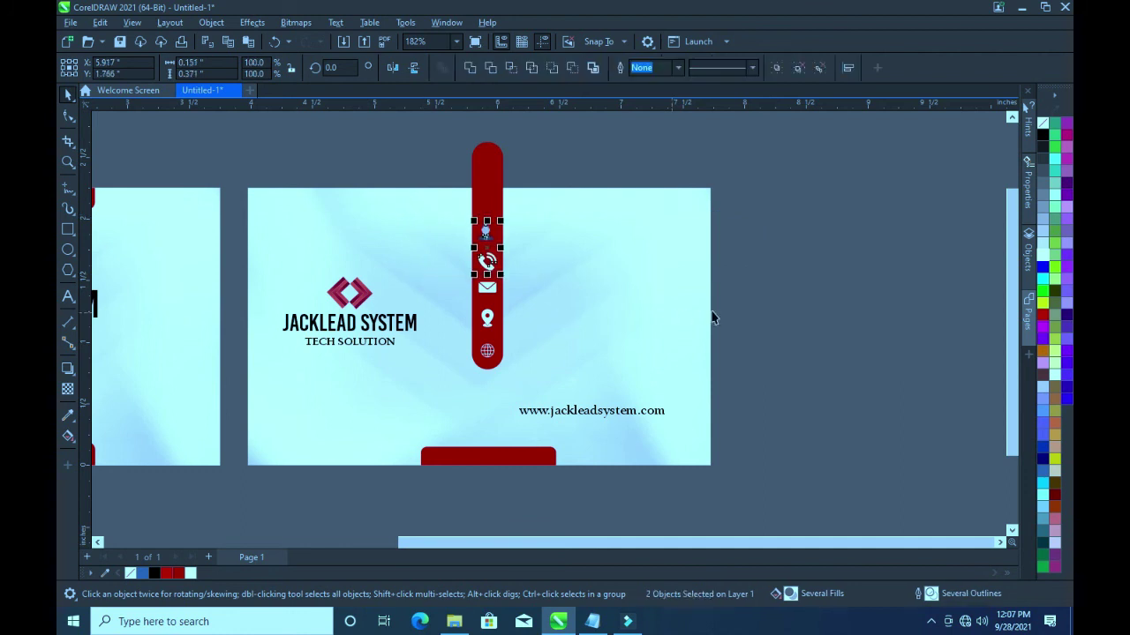
# Nudge the globe icon at the bottom of the bar slightly upward
pyautogui.moveTo(749, 215); pyautogui.dragTo(418, 312)
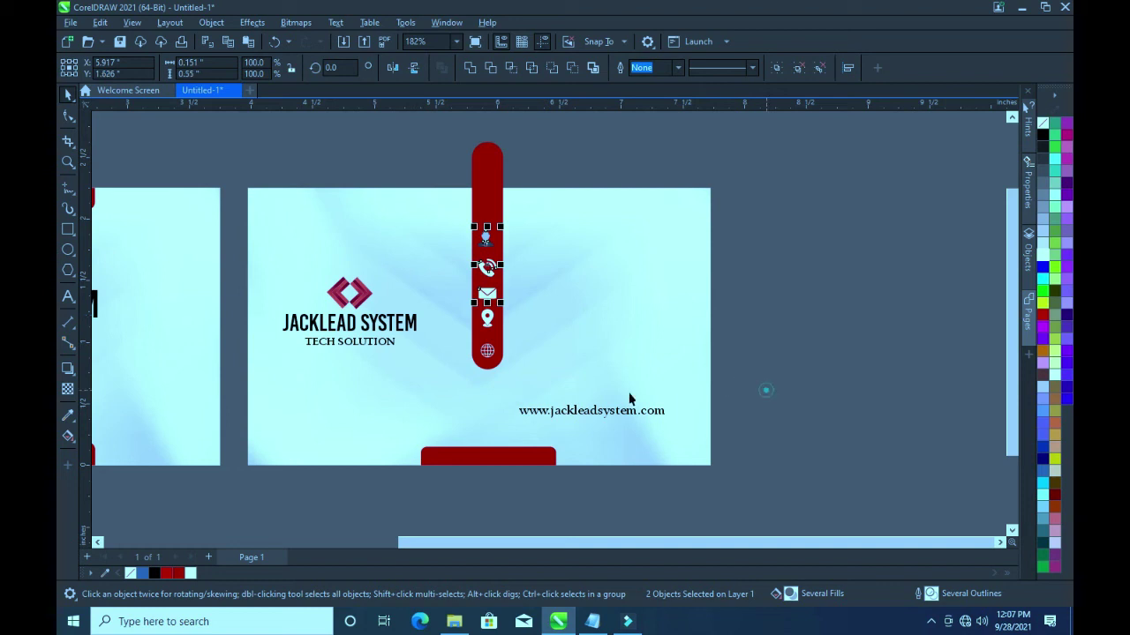
pyautogui.moveTo(694, 391); pyautogui.dragTo(430, 328)
pyautogui.press('Up')
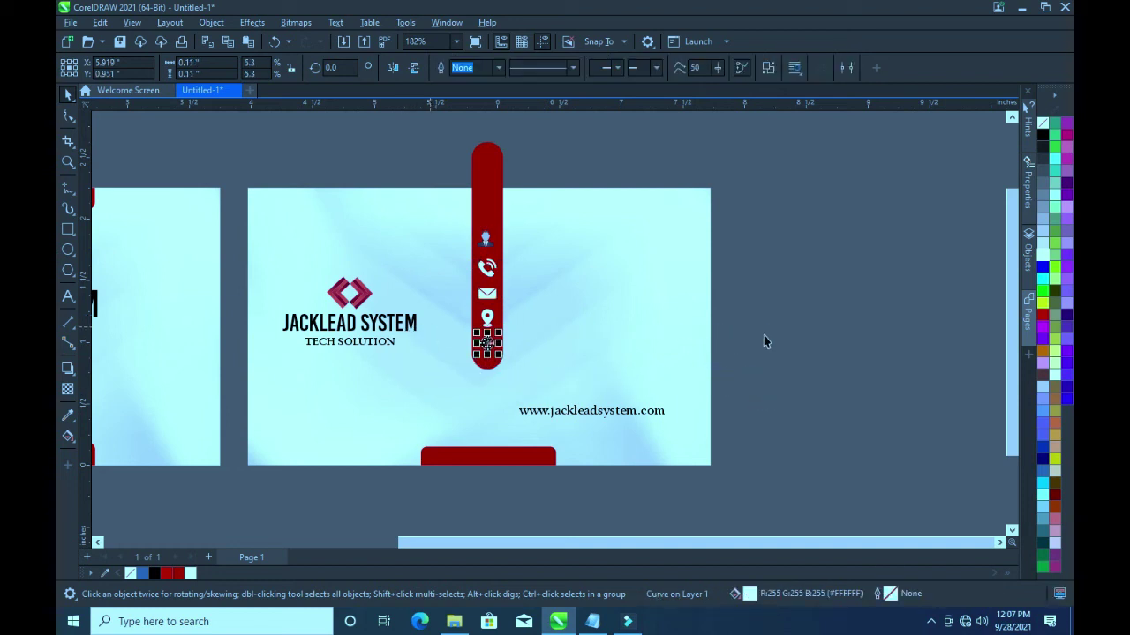
pyautogui.click(765, 341)
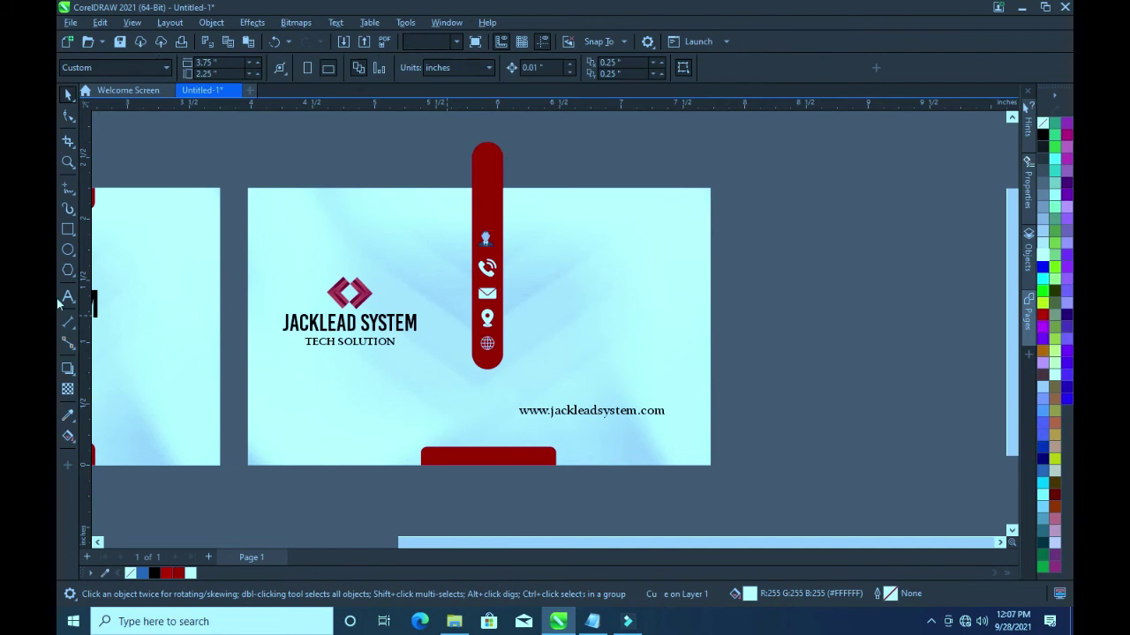
pyautogui.click(591, 420)
pyautogui.moveTo(580, 406); pyautogui.dragTo(588, 345)
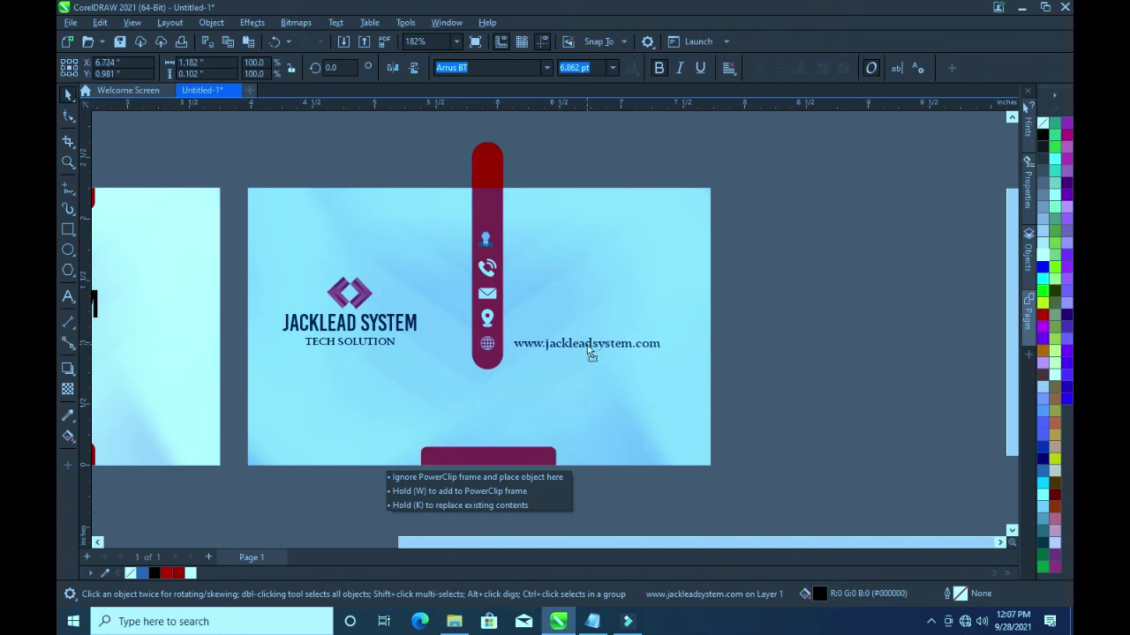
pyautogui.moveTo(587, 345); pyautogui.dragTo(588, 347)
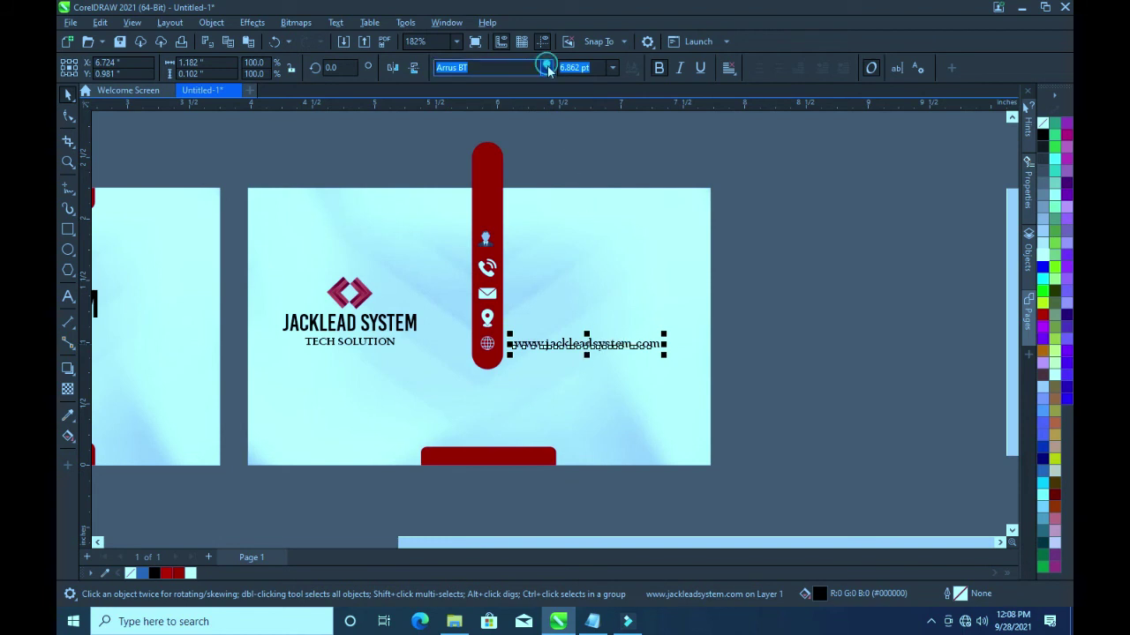
# Set the website text to Akrobat SemiBold and scale it up to about 7.965 pt
pyautogui.click(547, 67)
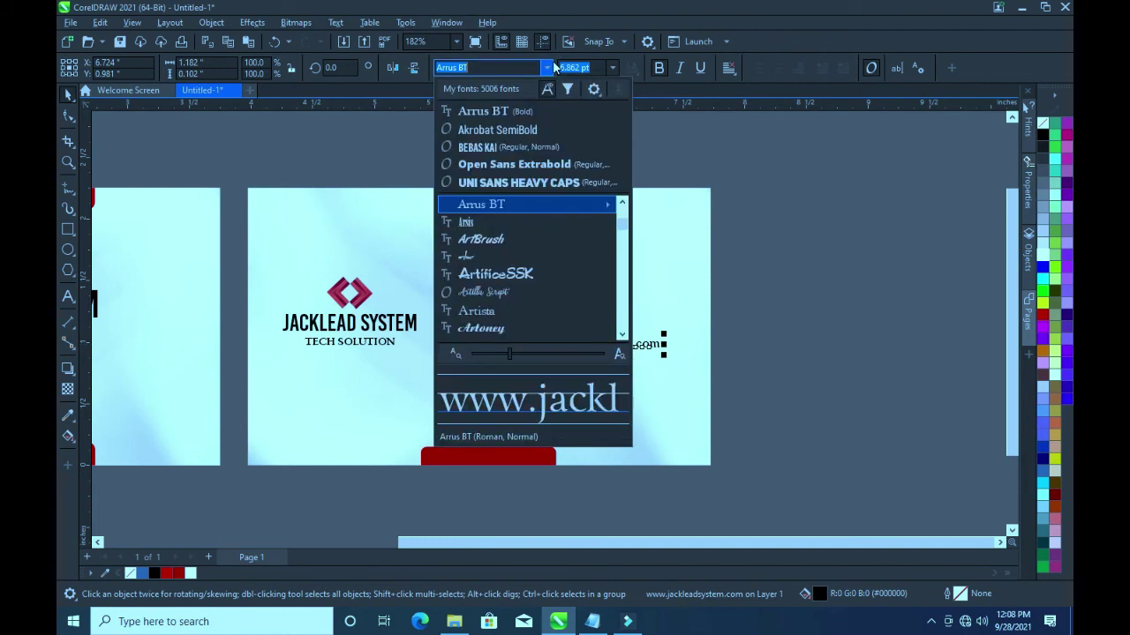
pyautogui.click(519, 131)
pyautogui.click(931, 421)
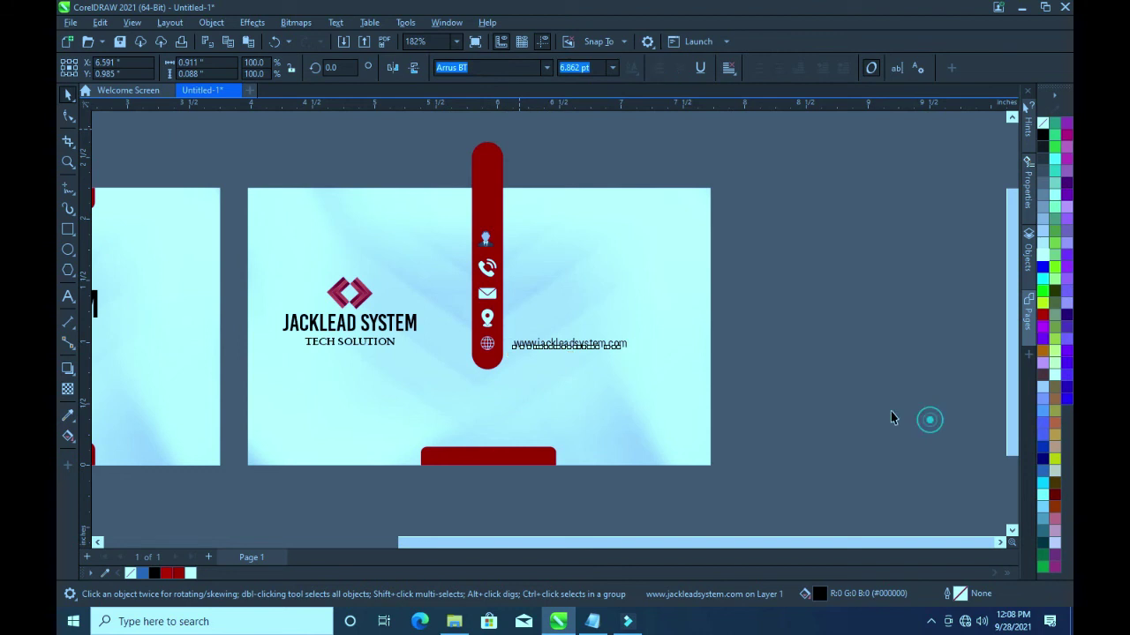
pyautogui.click(578, 345)
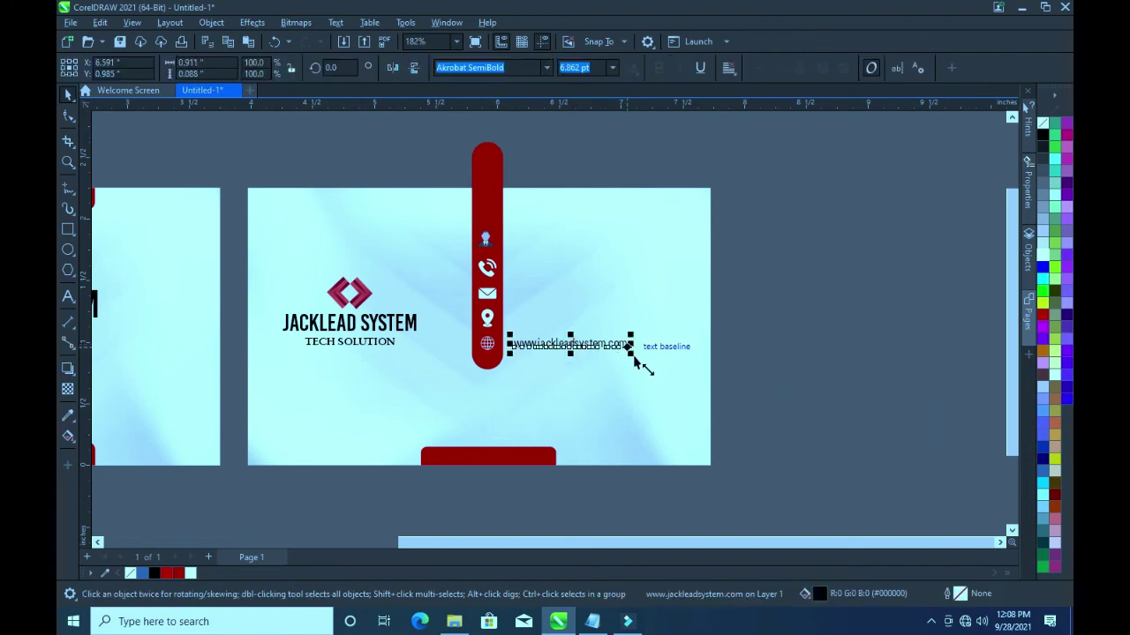
pyautogui.moveTo(633, 355); pyautogui.dragTo(651, 369)
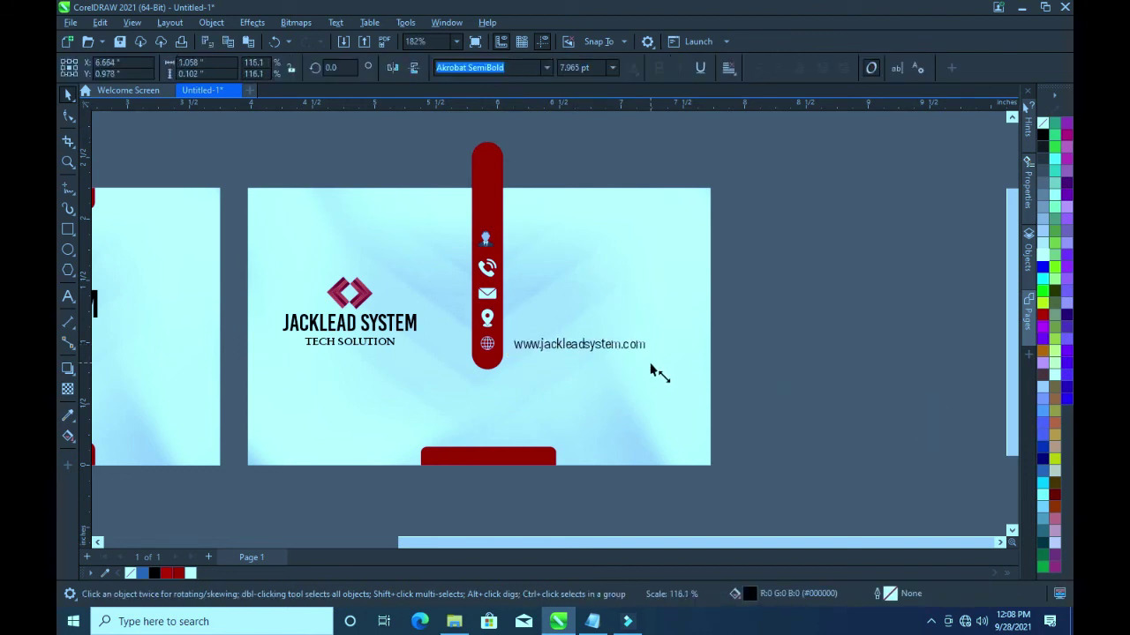
pyautogui.click(752, 362)
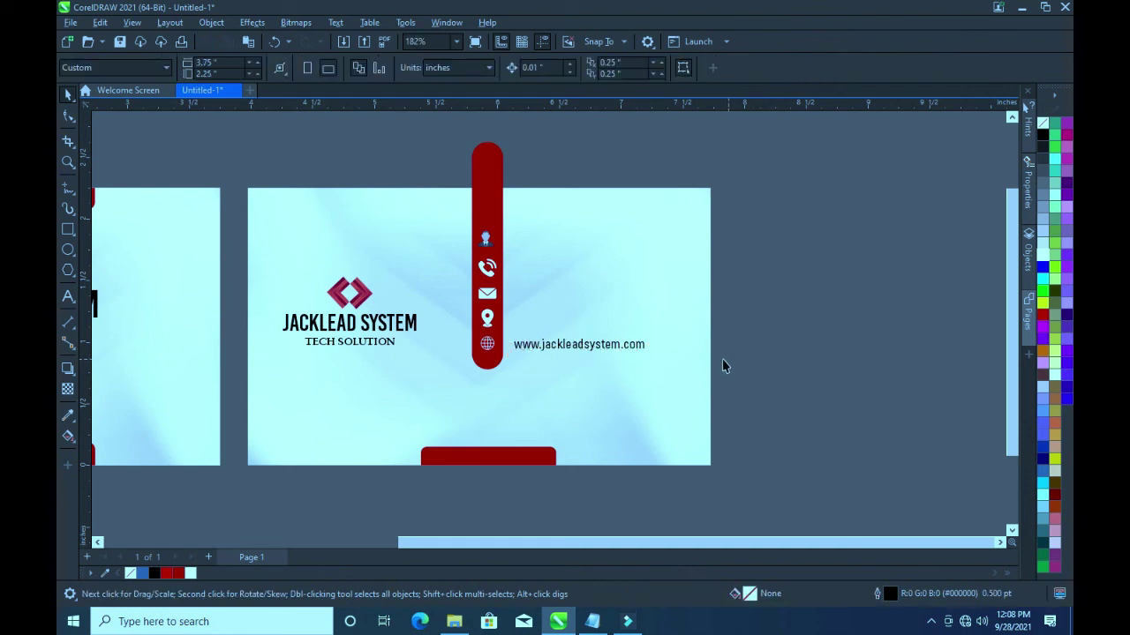
# Spread the website text's letter spacing wider with the Shape tool
pyautogui.click(594, 351)
pyautogui.click(68, 115)
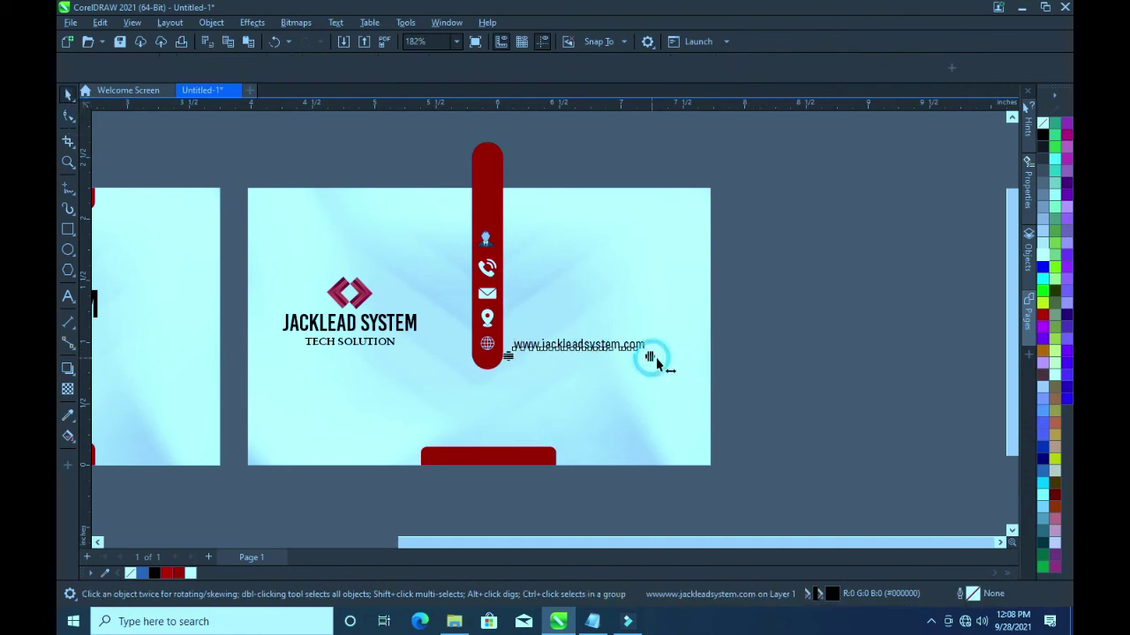
pyautogui.moveTo(651, 357); pyautogui.dragTo(662, 367)
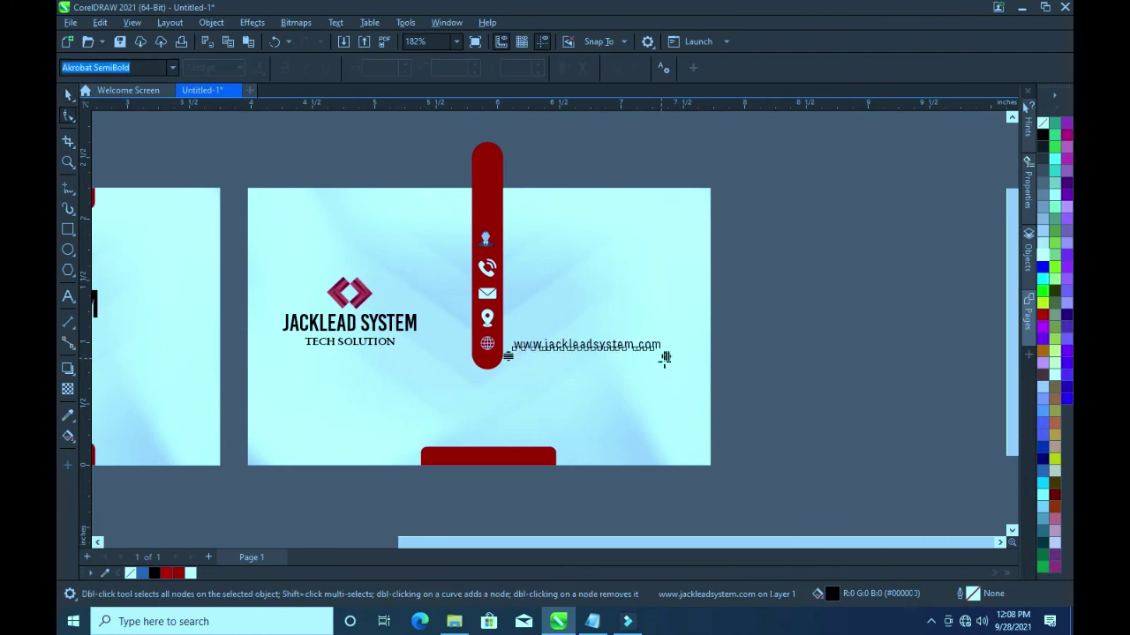
pyautogui.press('space')
pyautogui.click(782, 349)
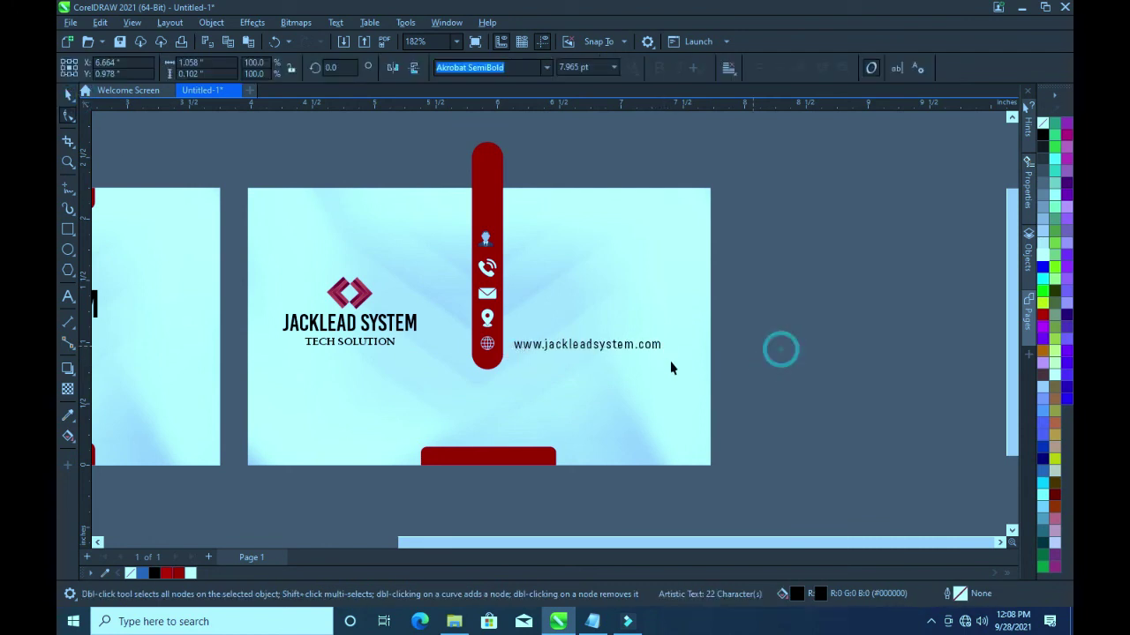
pyautogui.click(574, 350)
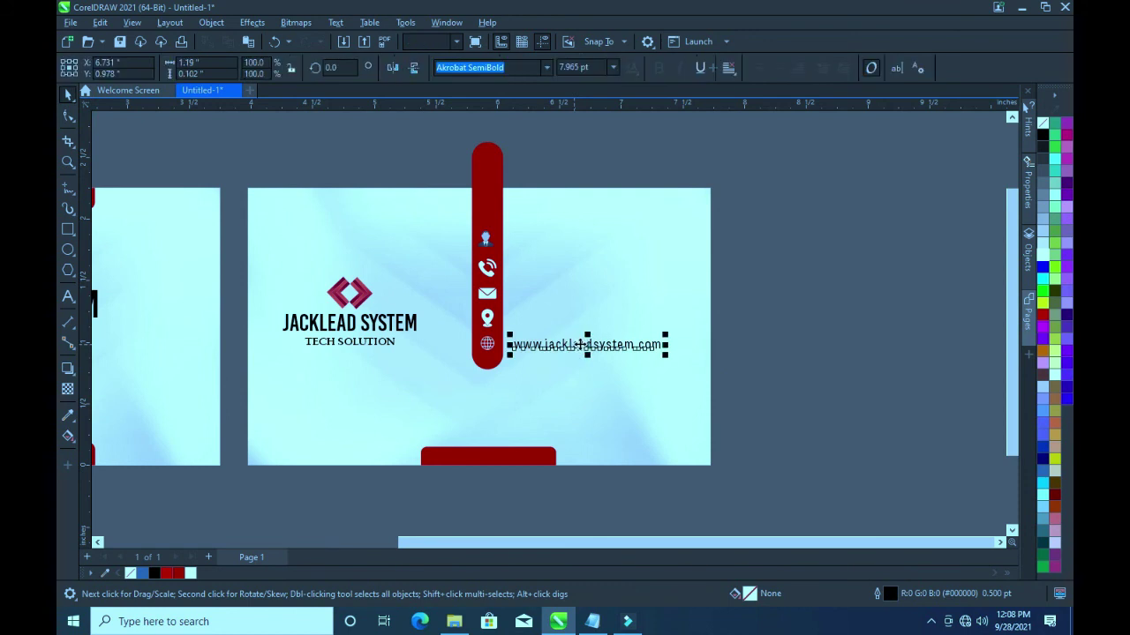
# Duplicate the website line above the original, beside the location pin, and select its words
pyautogui.moveTo(586, 349); pyautogui.dragTo(585, 319)
pyautogui.press('F8')
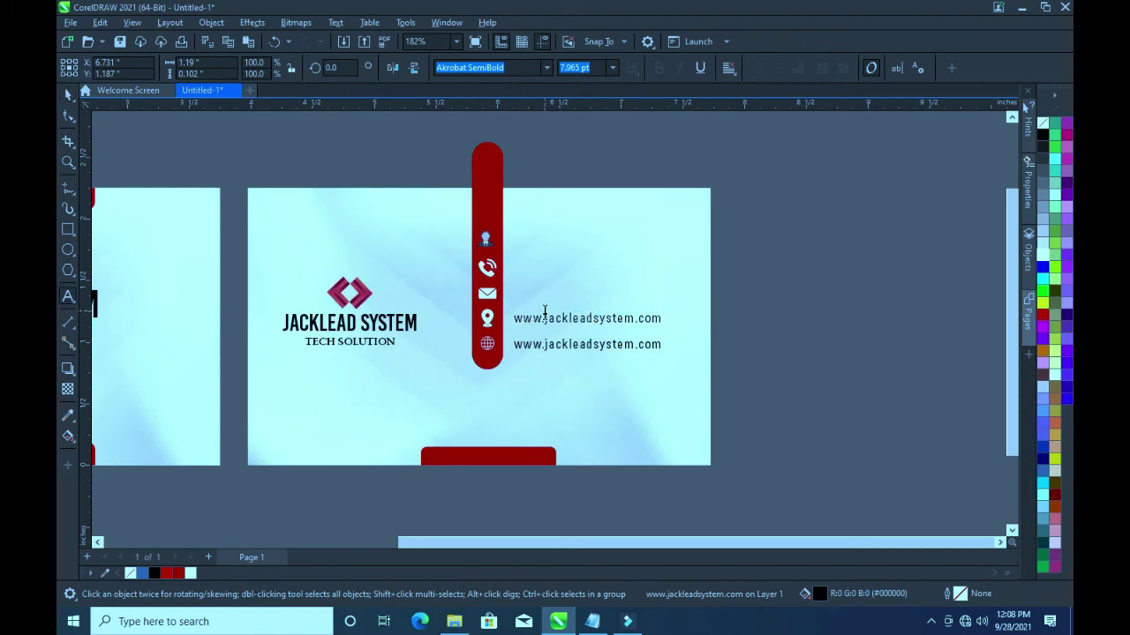
pyautogui.click(545, 318)
pyautogui.moveTo(588, 319); pyautogui.dragTo(662, 422)
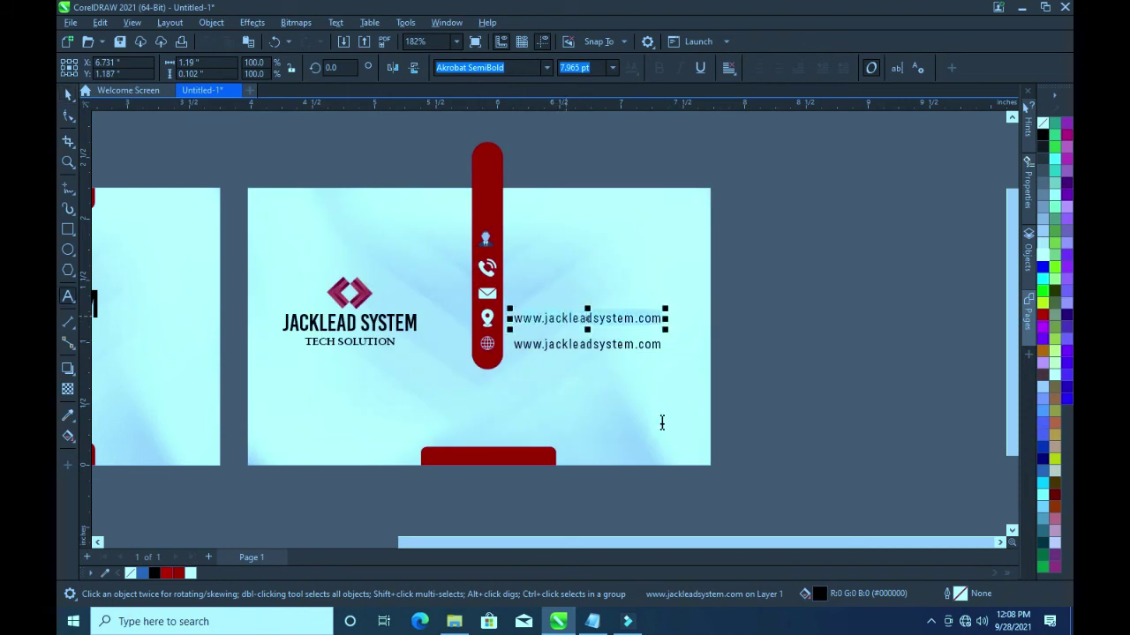
# Copy the two postal address lines from the Notepad notes
pyautogui.click(592, 621)
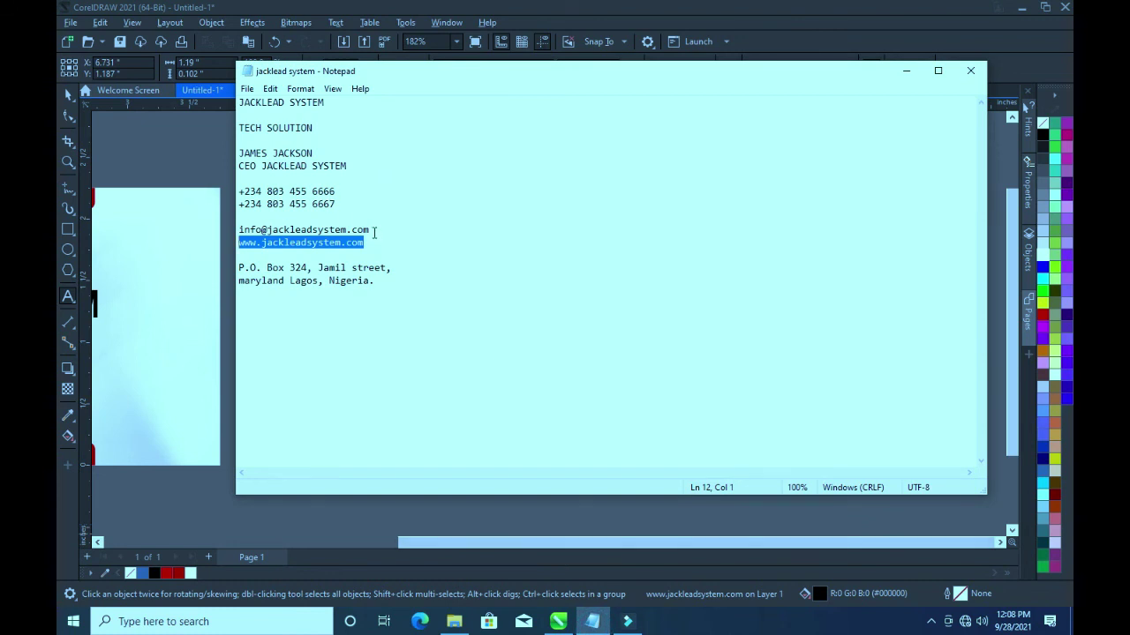
pyautogui.moveTo(380, 286); pyautogui.dragTo(241, 267)
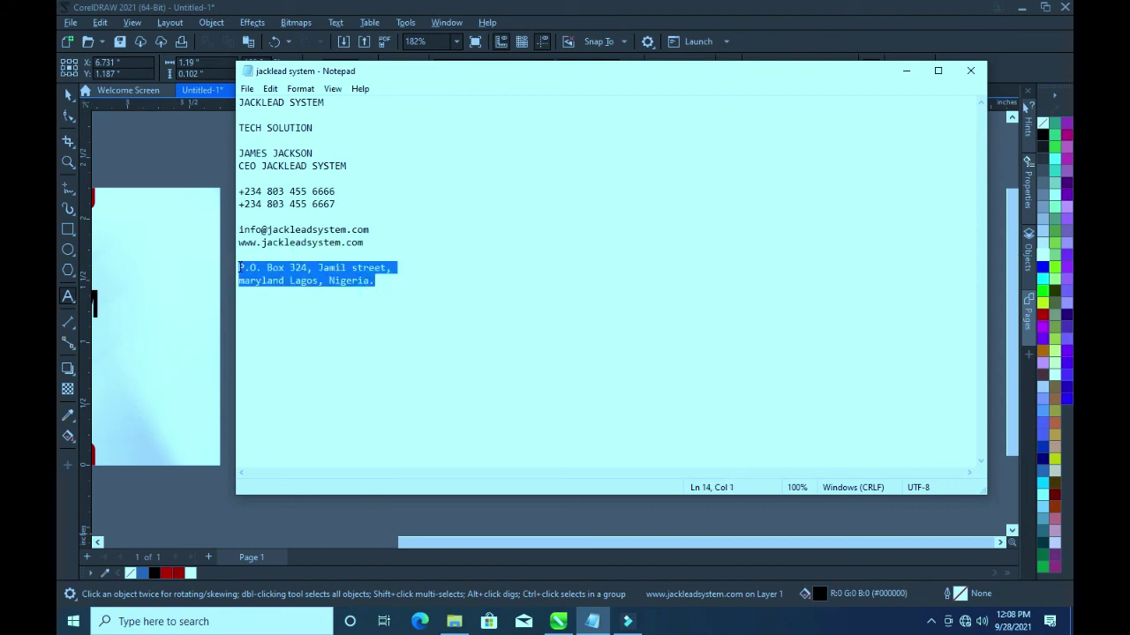
pyautogui.click(592, 621)
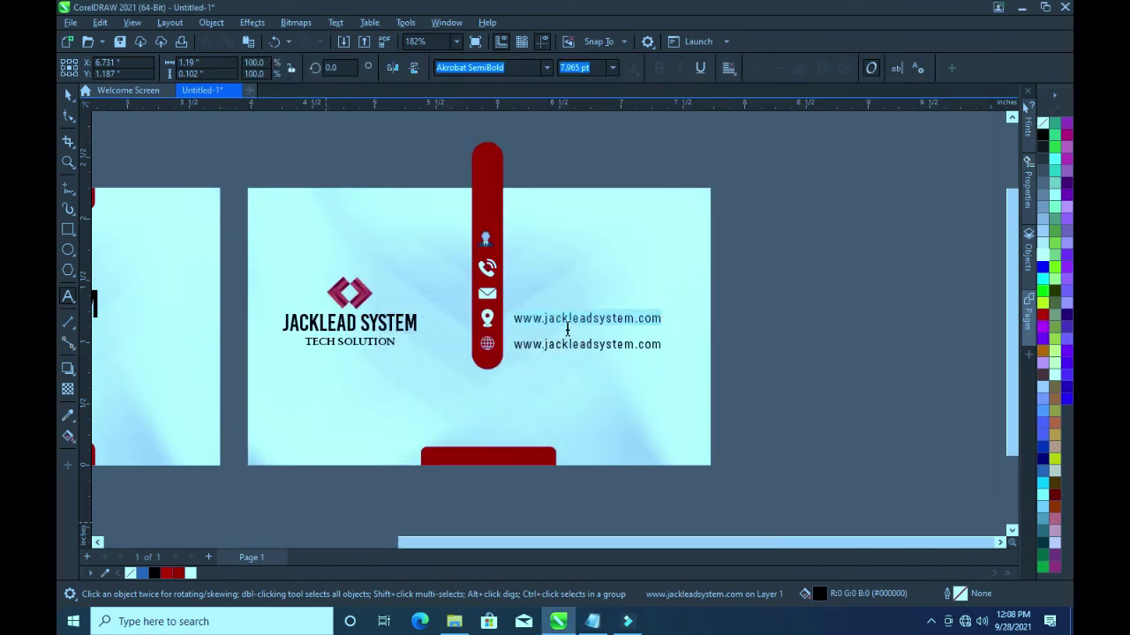
# Paste the two address lines over the top website copy and adjust their spacing
pyautogui.hotkey('ctrl', 'v')
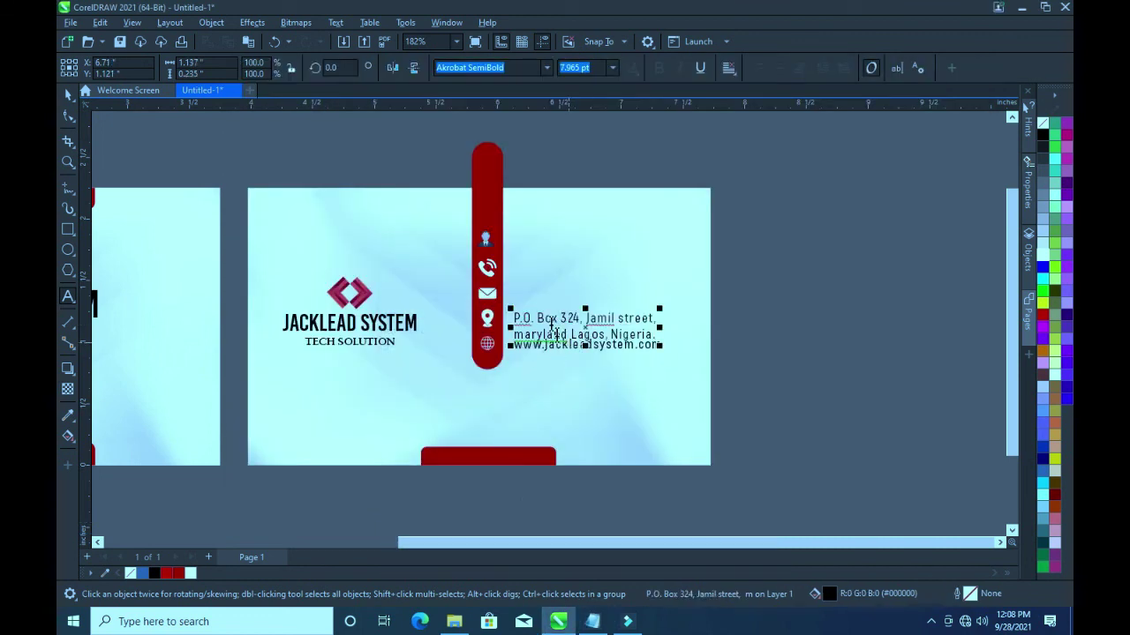
pyautogui.click(68, 93)
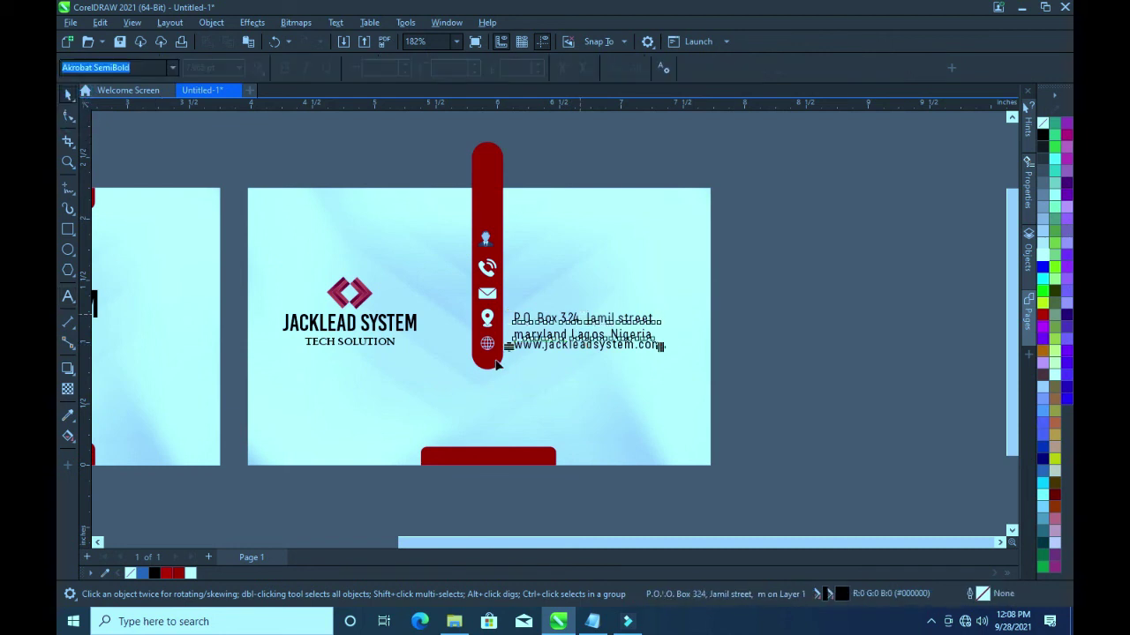
pyautogui.press('F10')
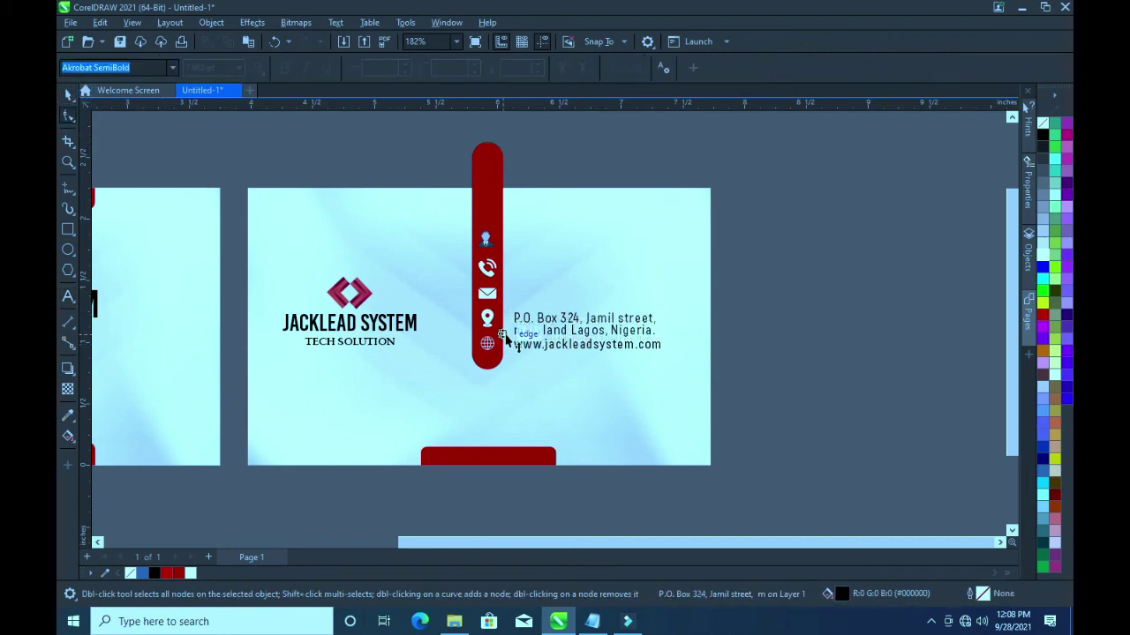
pyautogui.click(508, 338)
pyautogui.click(68, 94)
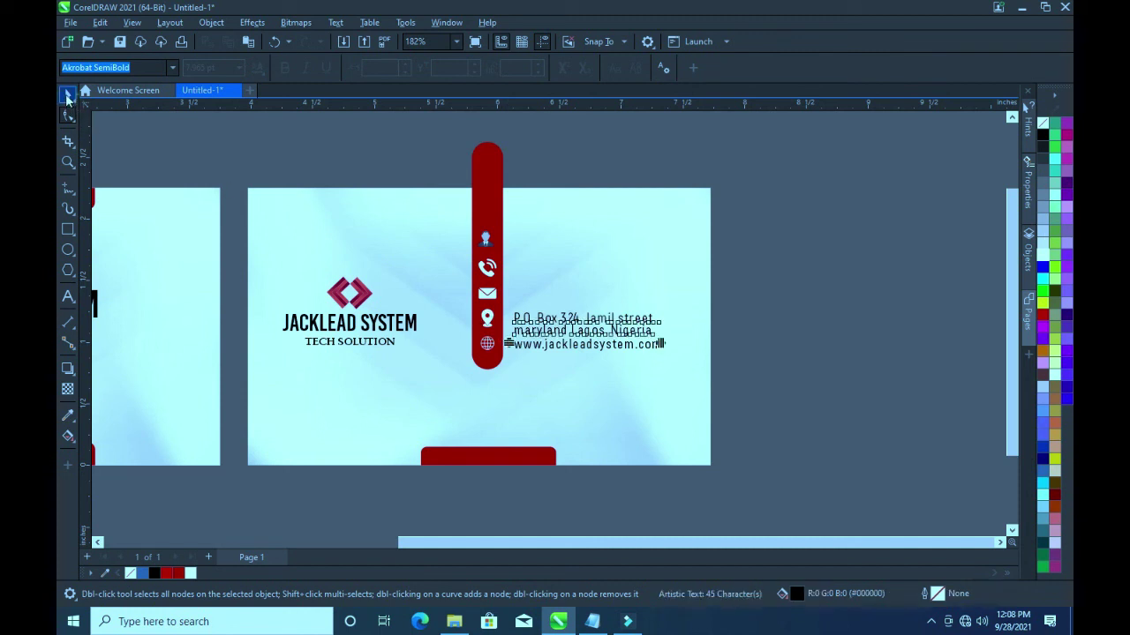
pyautogui.click(789, 310)
# Nudge the globe icon and website line down together
pyautogui.moveTo(768, 407); pyautogui.dragTo(443, 337)
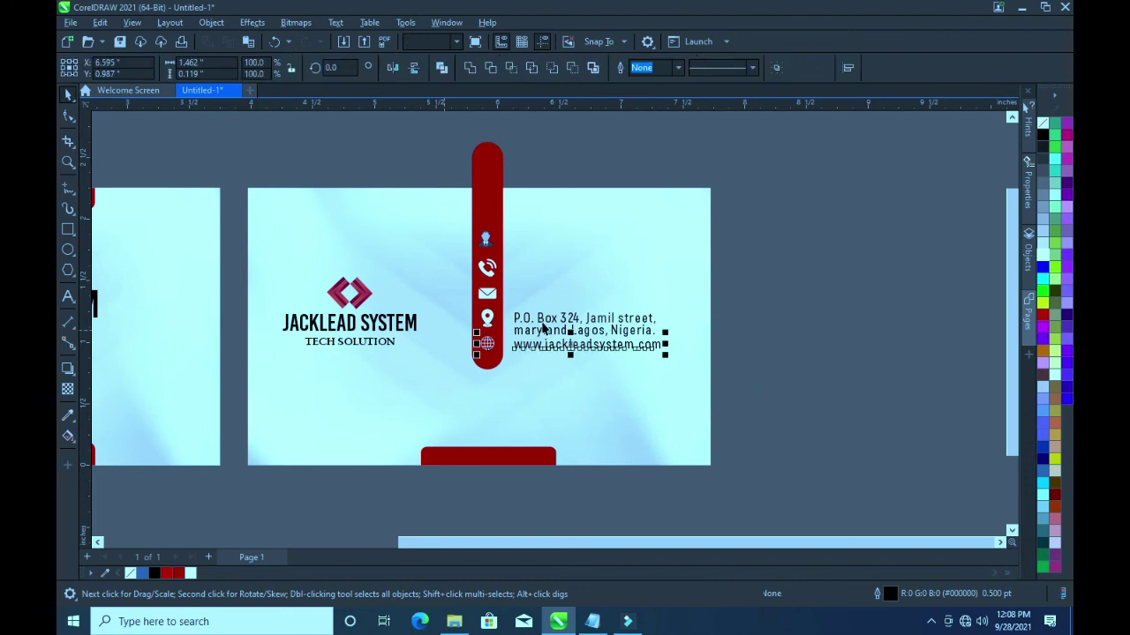
pyautogui.press('Down')
pyautogui.press('Down')
pyautogui.press('Down')
pyautogui.press('Down')
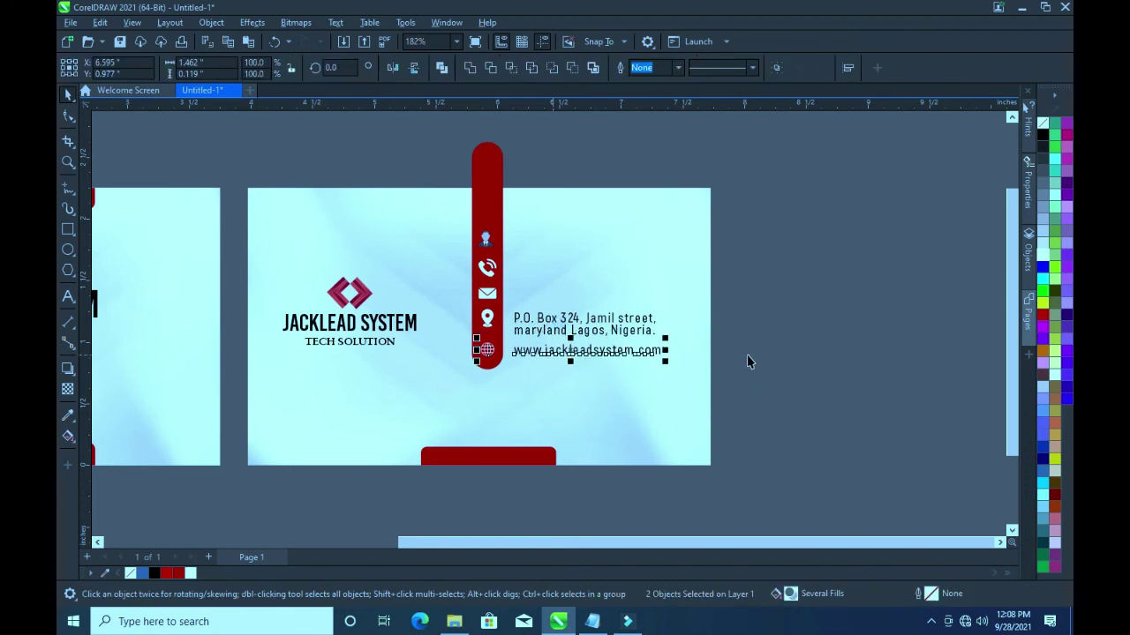
pyautogui.click(749, 362)
# Centre the address on the location pin, lower it slightly, and copy the website line beside the envelope
pyautogui.moveTo(755, 360)
pyautogui.mouseDown()
pyautogui.moveTo(406, 308)
pyautogui.moveTo(454, 310)
pyautogui.mouseUp()
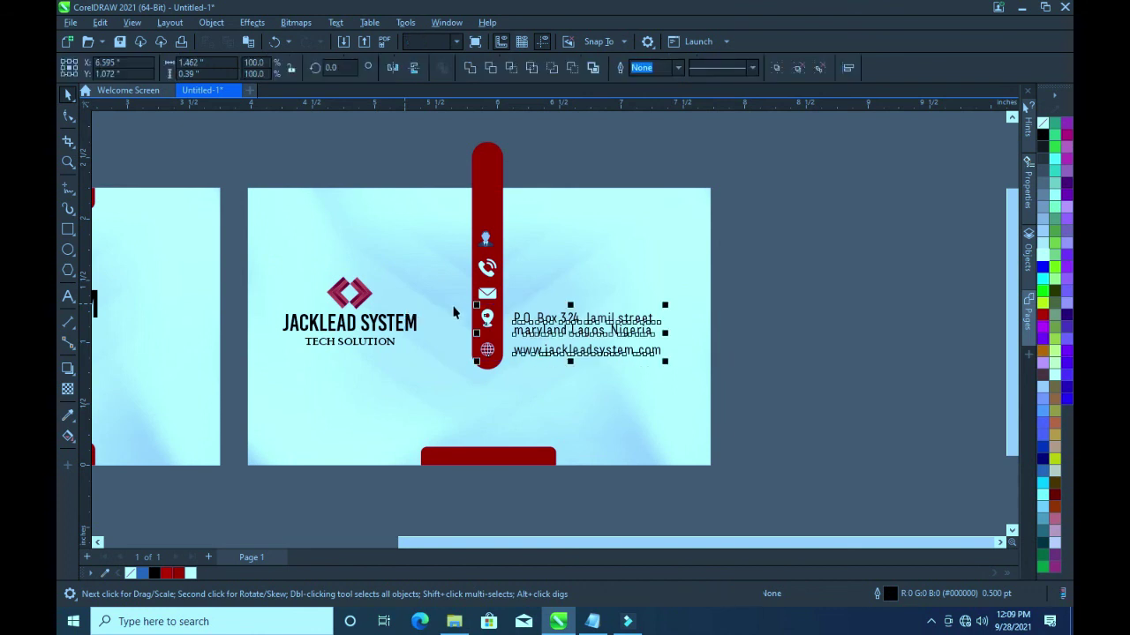
pyautogui.click(764, 340)
pyautogui.moveTo(750, 304); pyautogui.dragTo(439, 347)
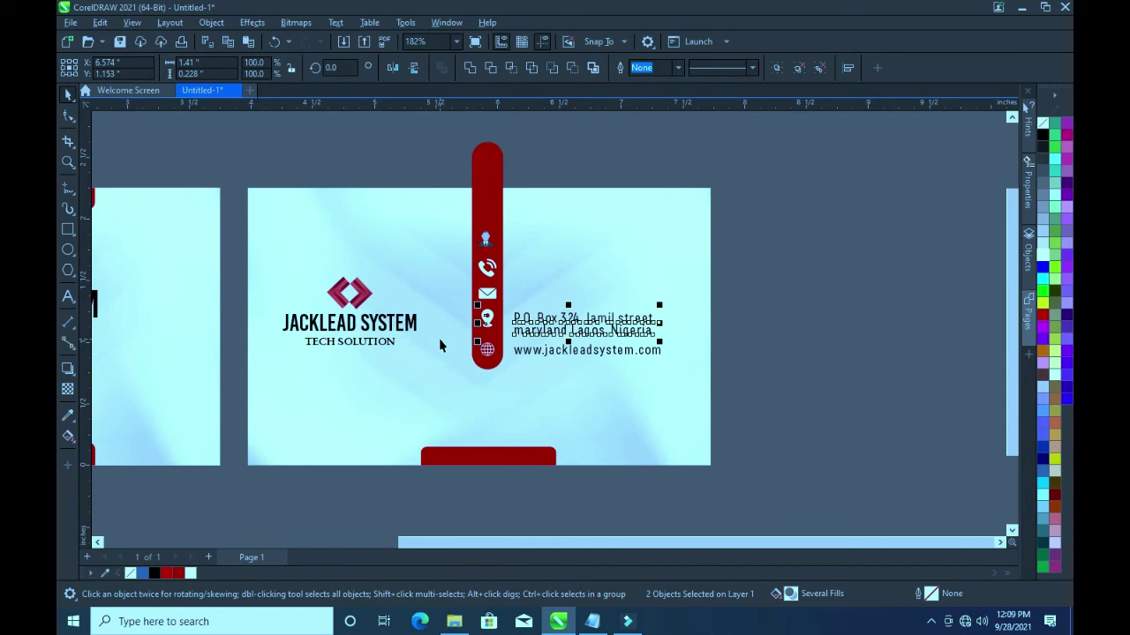
pyautogui.press('e')
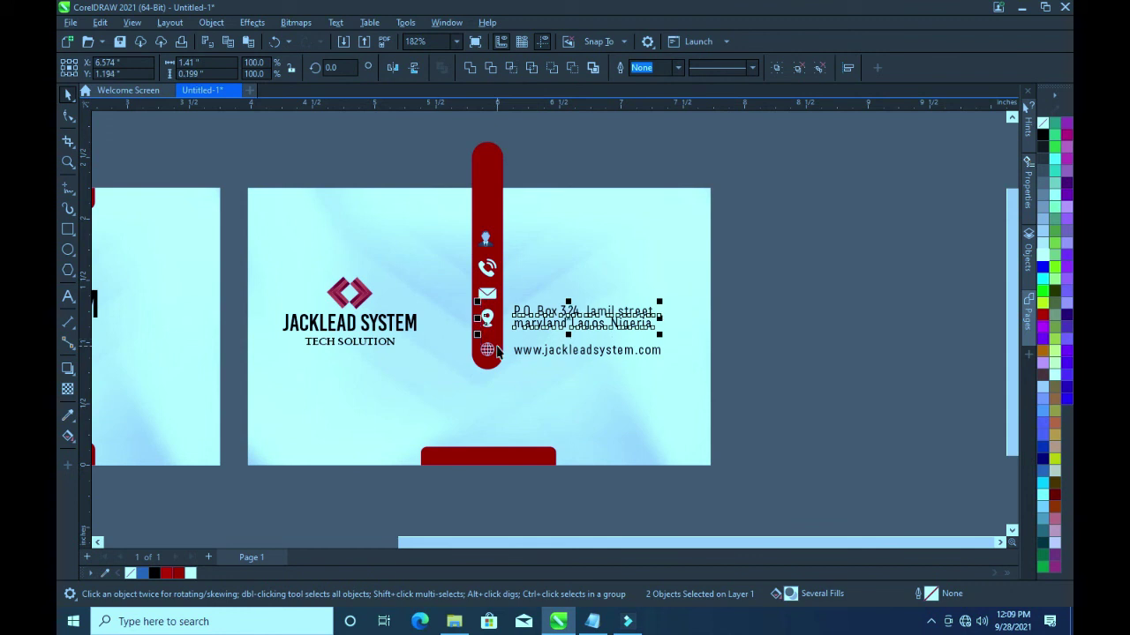
pyautogui.press('Down')
pyautogui.press('Down')
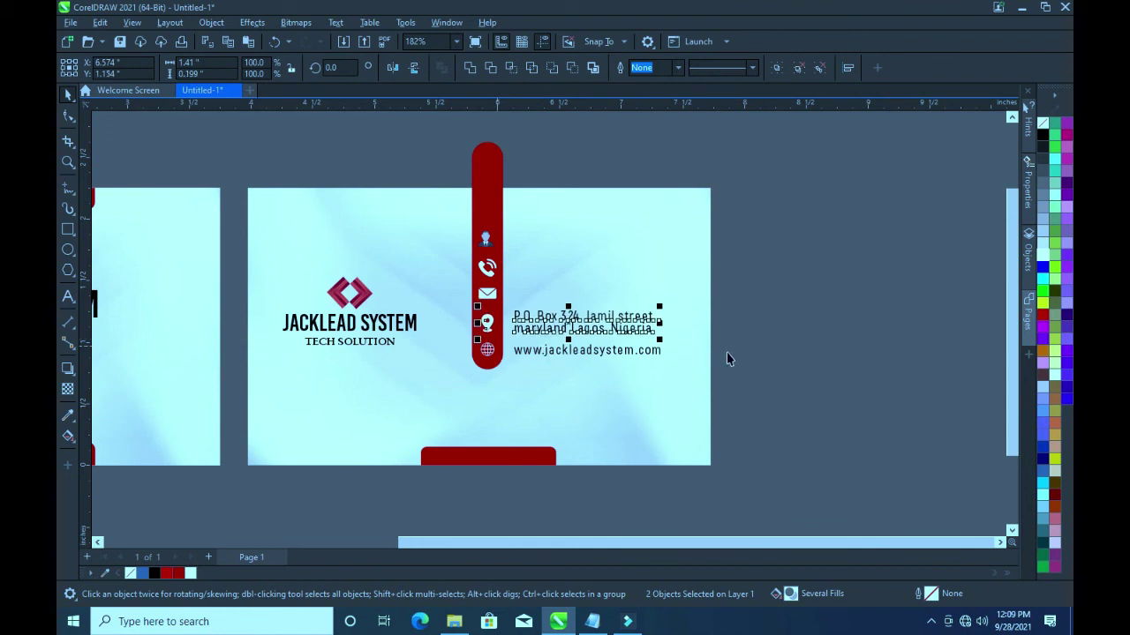
pyautogui.press('Down')
pyautogui.press('Down')
pyautogui.click(753, 371)
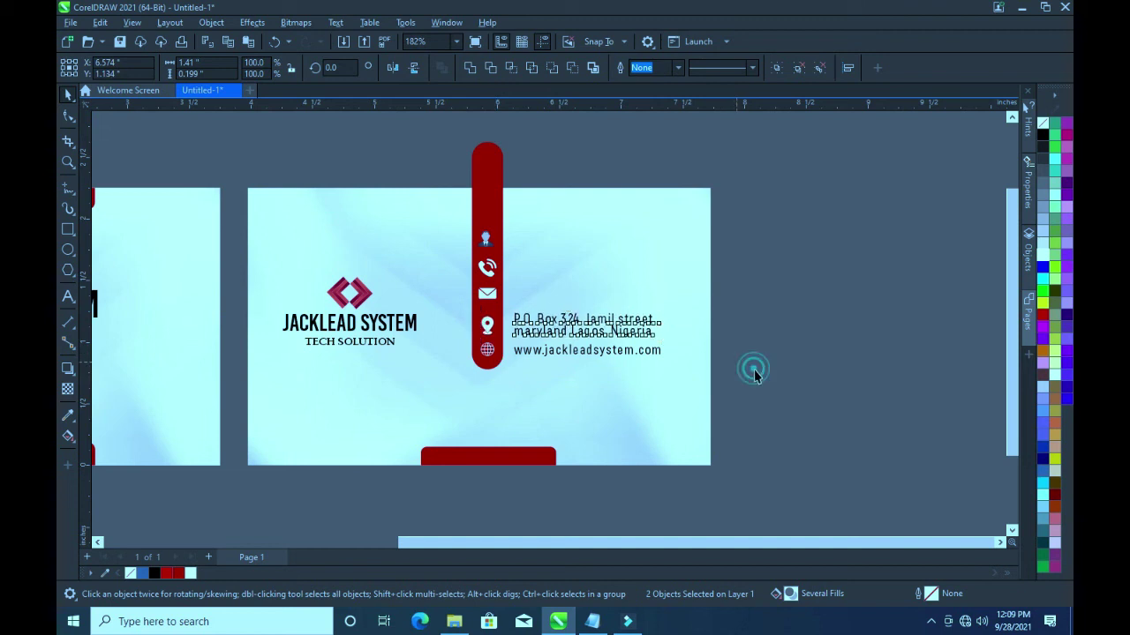
pyautogui.click(577, 357)
pyautogui.moveTo(575, 353); pyautogui.dragTo(575, 299)
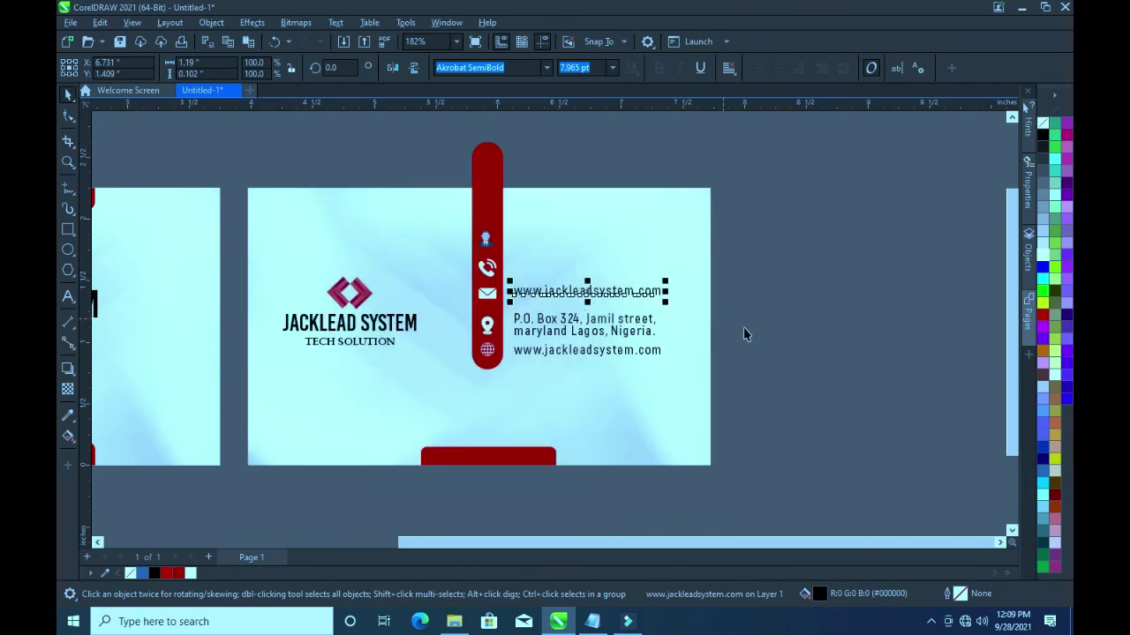
# Select the envelope-row text for replacement and copy the company e-mail line from Notepad
pyautogui.doubleClick(545, 292)
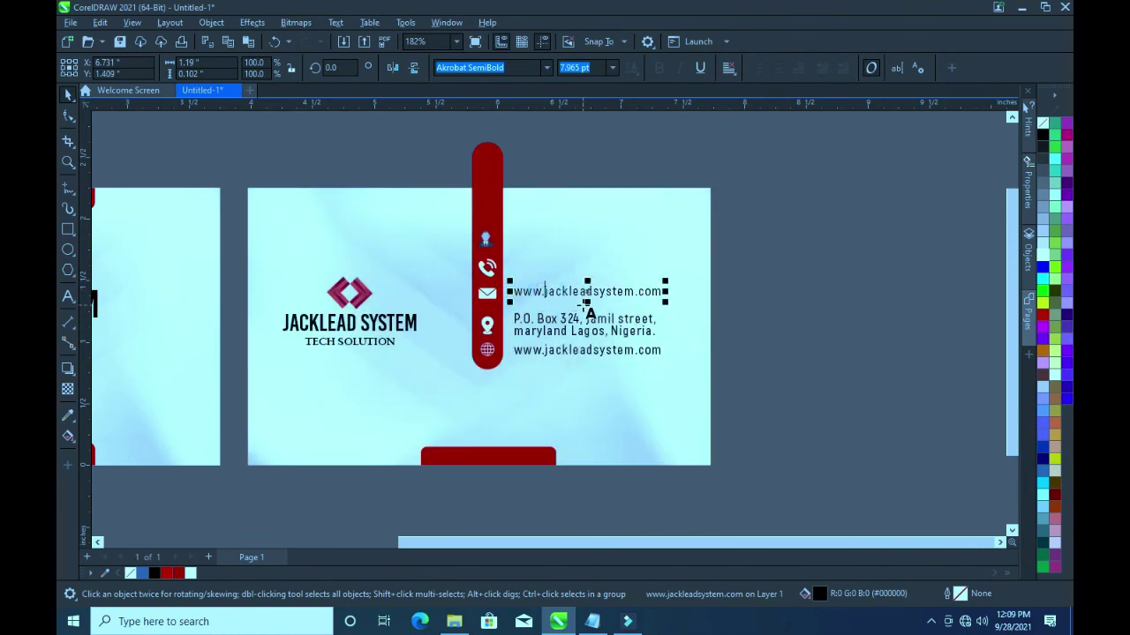
pyautogui.moveTo(588, 307); pyautogui.dragTo(595, 426)
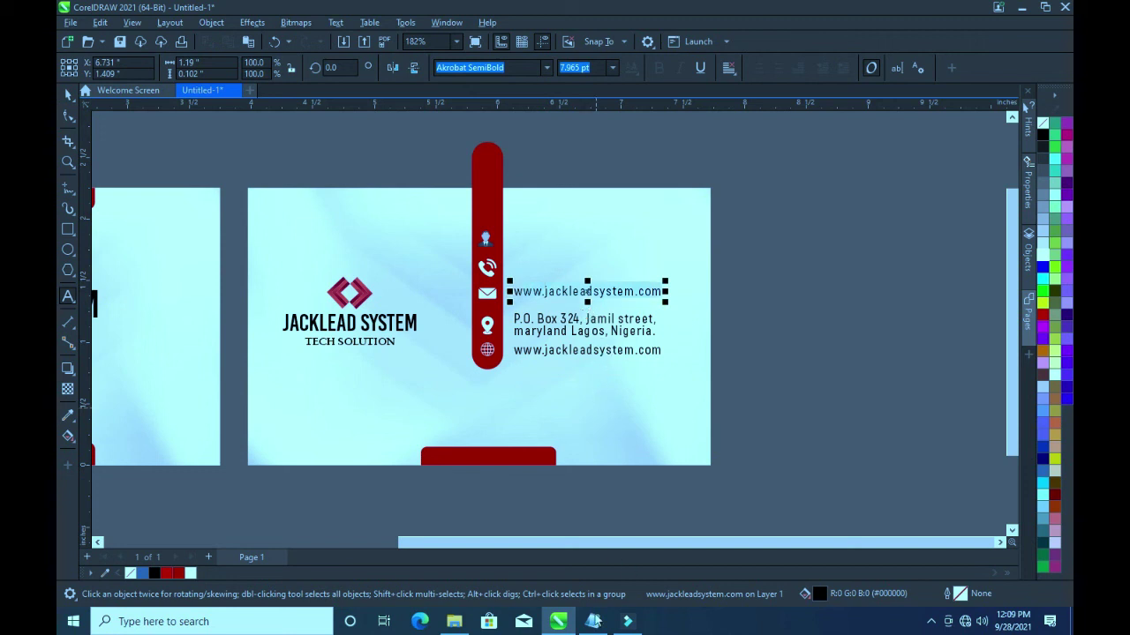
pyautogui.click(594, 622)
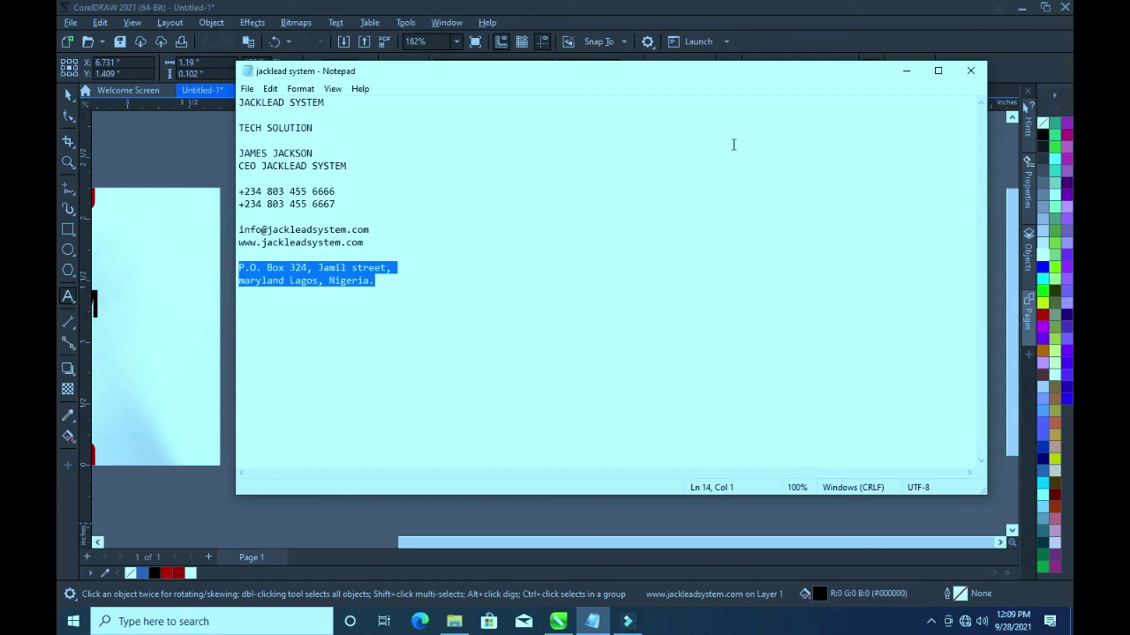
pyautogui.moveTo(790, 77); pyautogui.dragTo(766, 145)
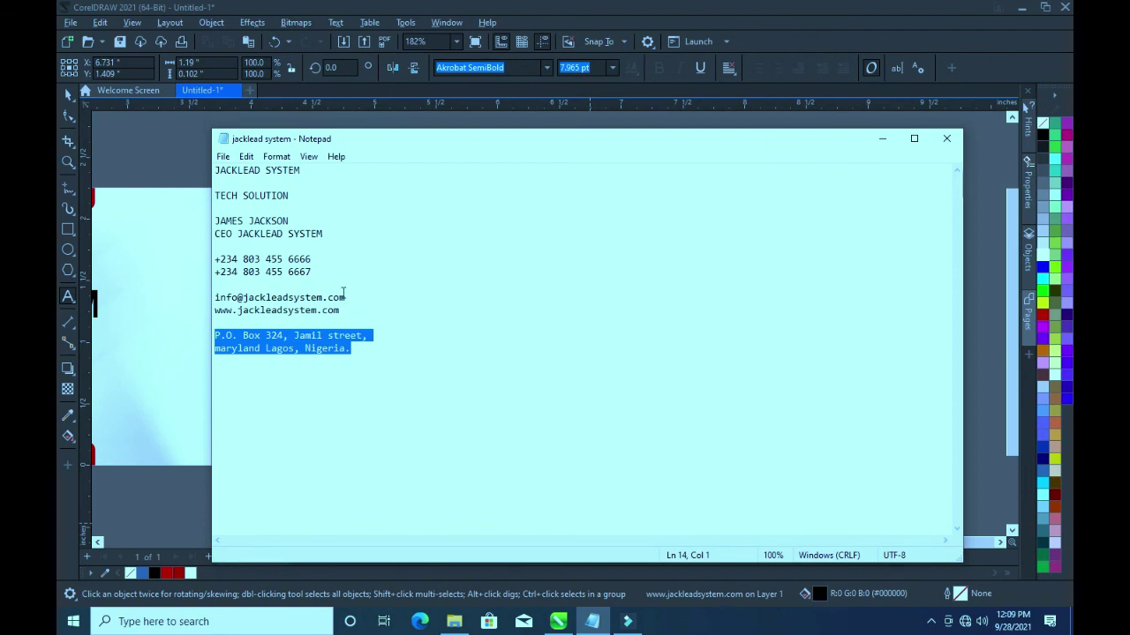
pyautogui.moveTo(345, 297); pyautogui.dragTo(215, 298)
pyautogui.hotkey('ctrl', 'c')
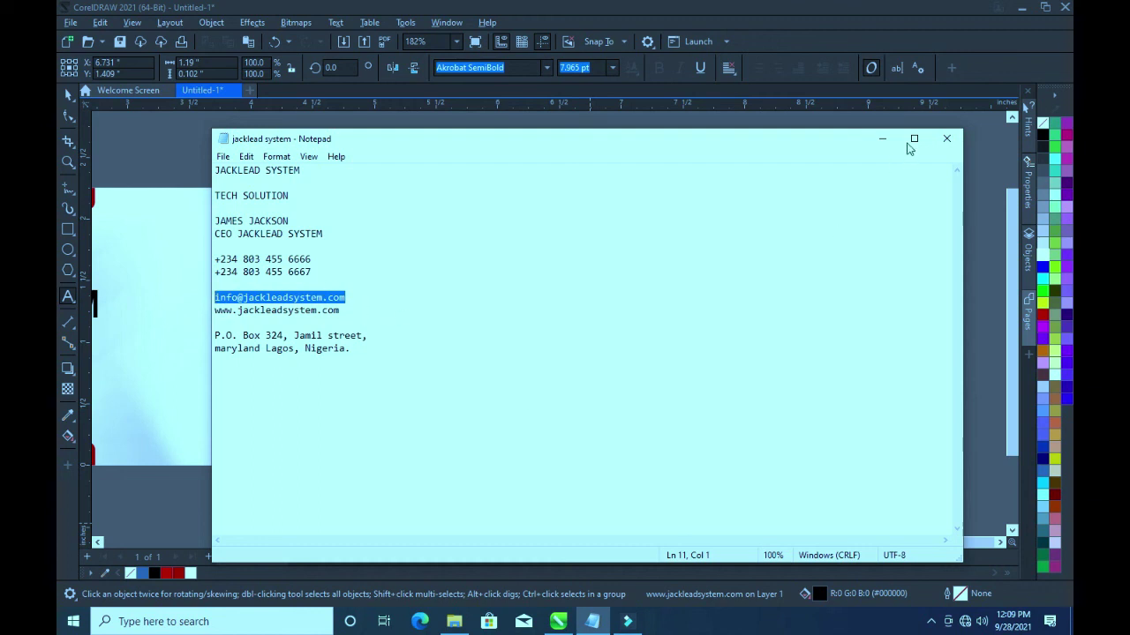
pyautogui.click(882, 138)
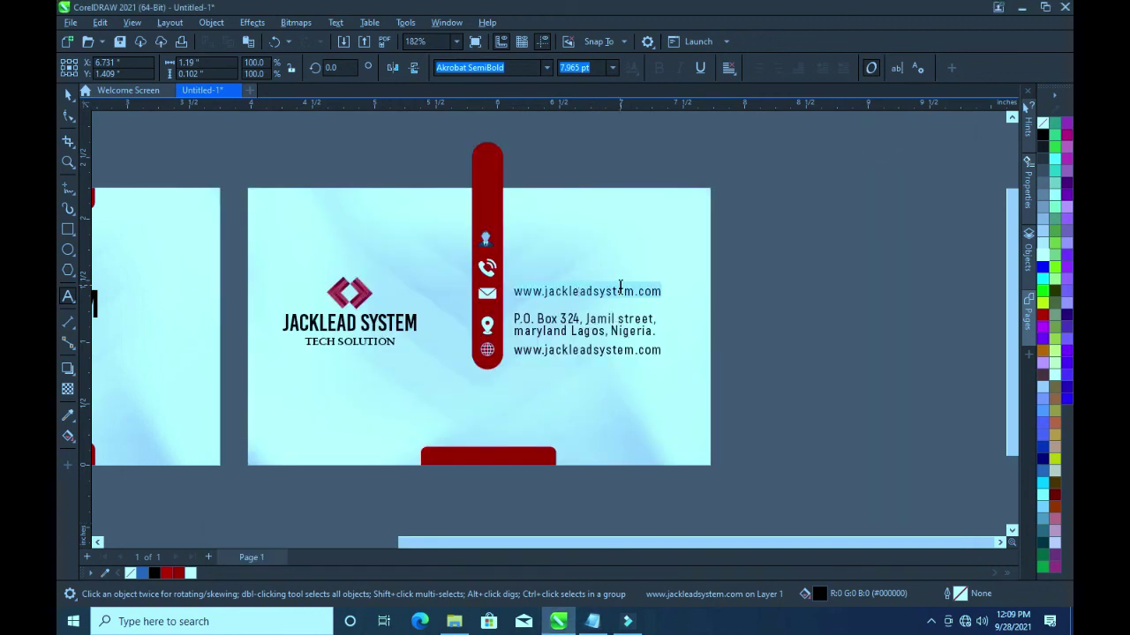
# Paste the e-mail address beside the envelope, centre it on the icon and nudge both down
pyautogui.hotkey('ctrl', 'v')
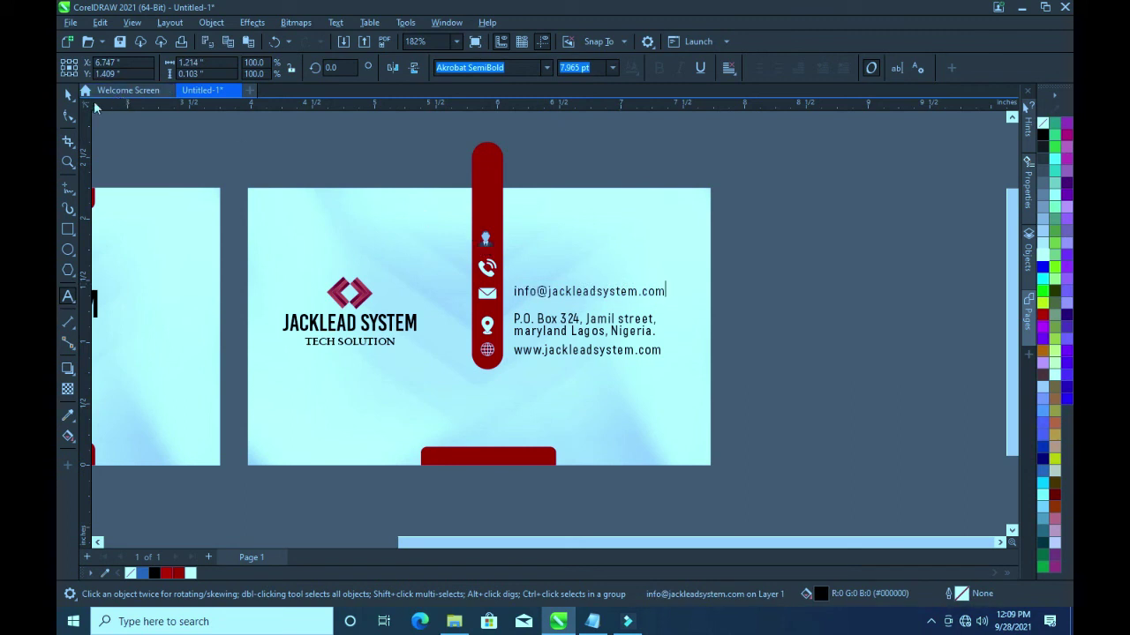
pyautogui.click(67, 94)
pyautogui.click(730, 275)
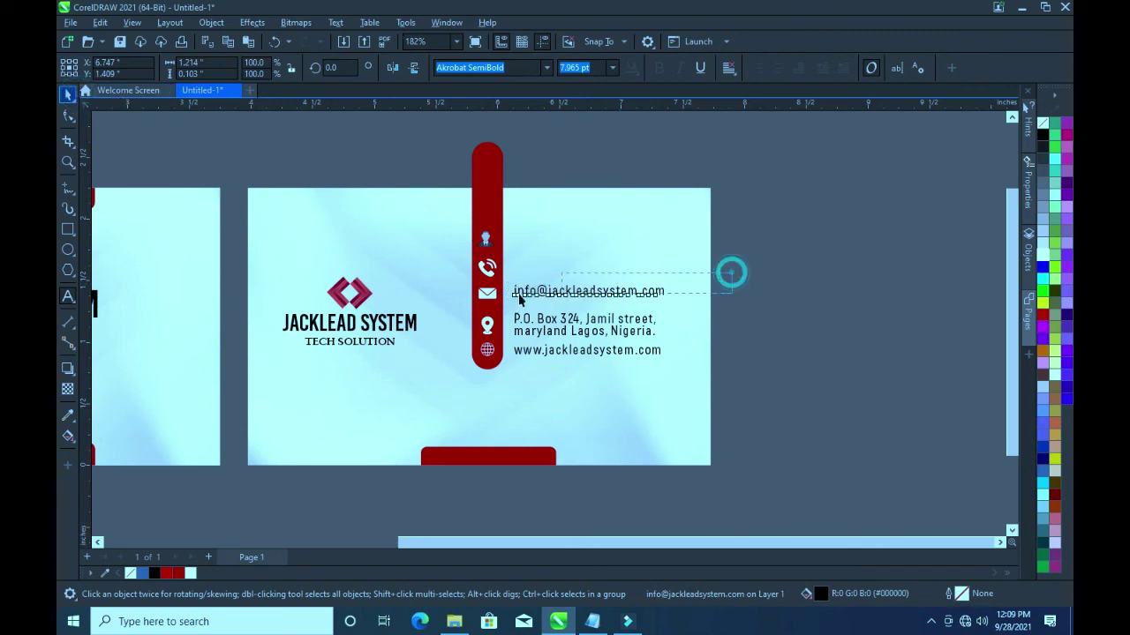
pyautogui.moveTo(455, 308); pyautogui.dragTo(455, 308)
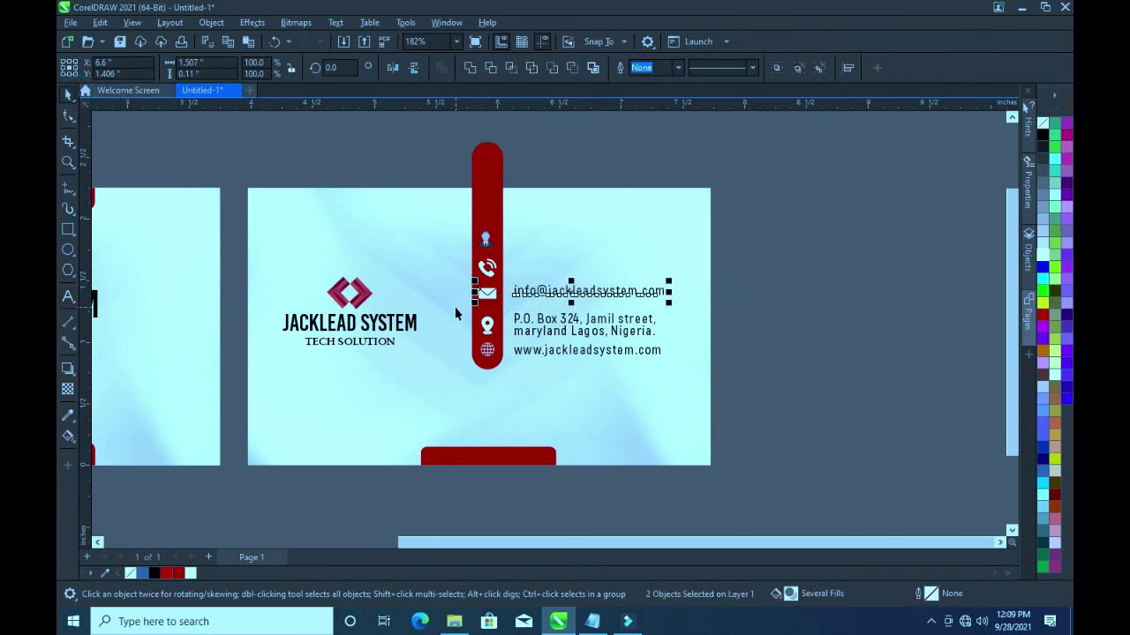
pyautogui.press('e')
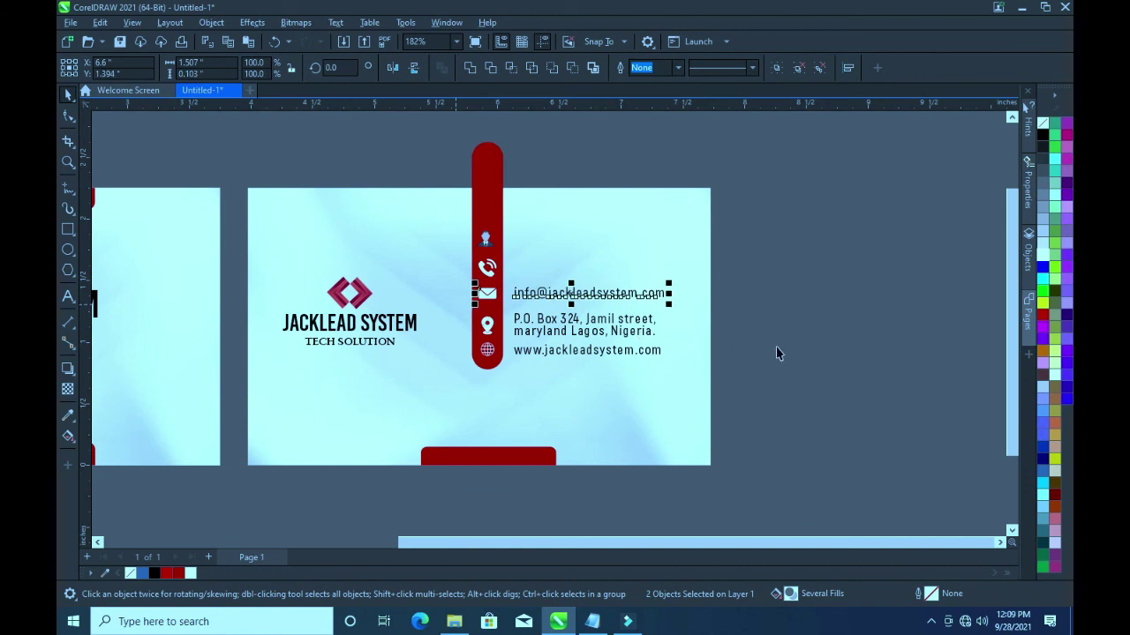
pyautogui.click(777, 350)
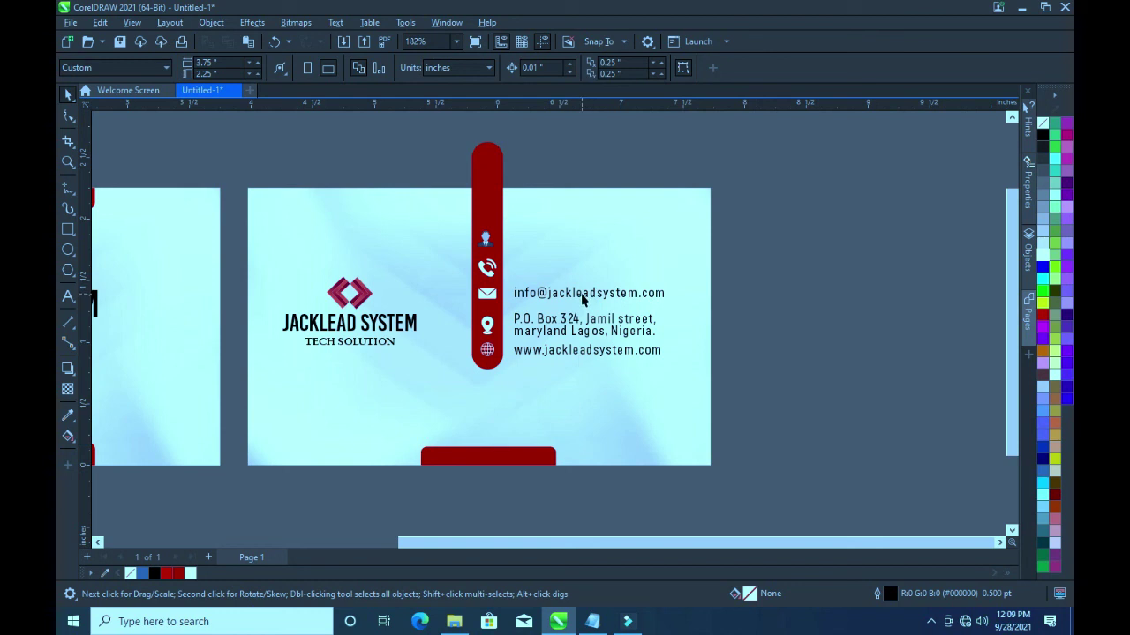
pyautogui.moveTo(757, 323); pyautogui.dragTo(431, 276)
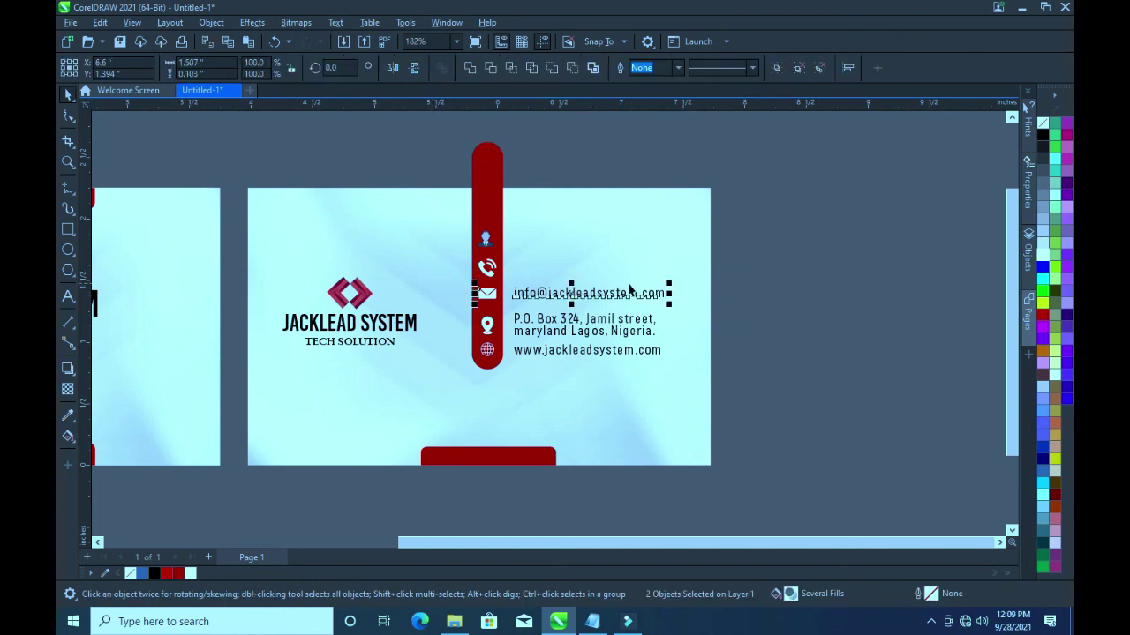
pyautogui.press('Down')
pyautogui.press('Down')
pyautogui.press('Down')
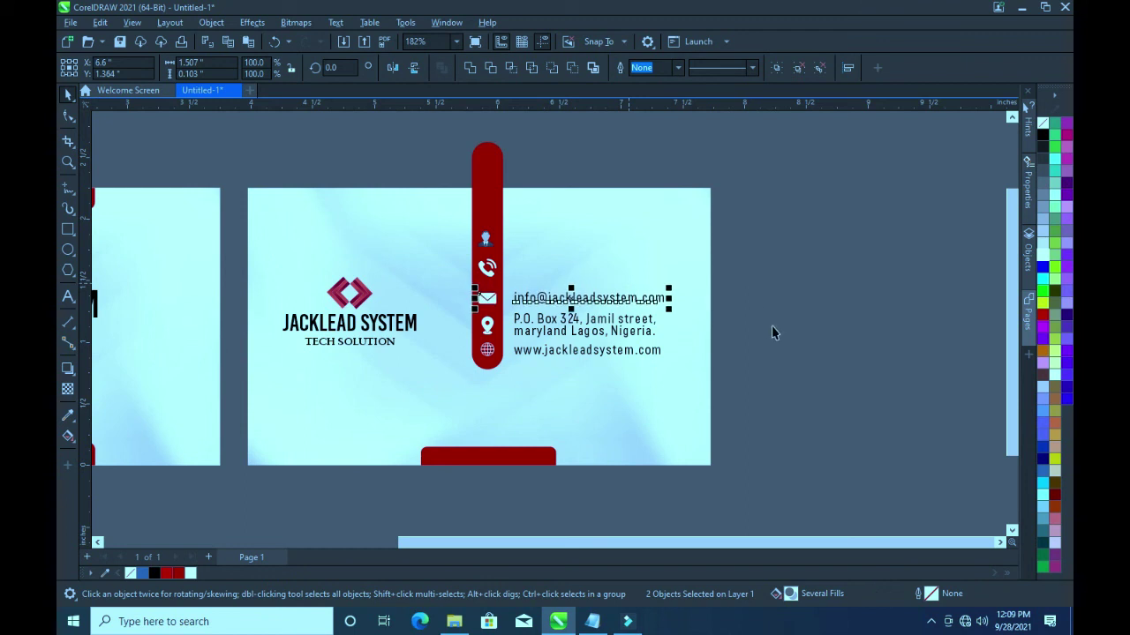
# Place a copy of the e-mail line beside the phone icon
pyautogui.click(586, 300)
pyautogui.moveTo(587, 301); pyautogui.dragTo(583, 265)
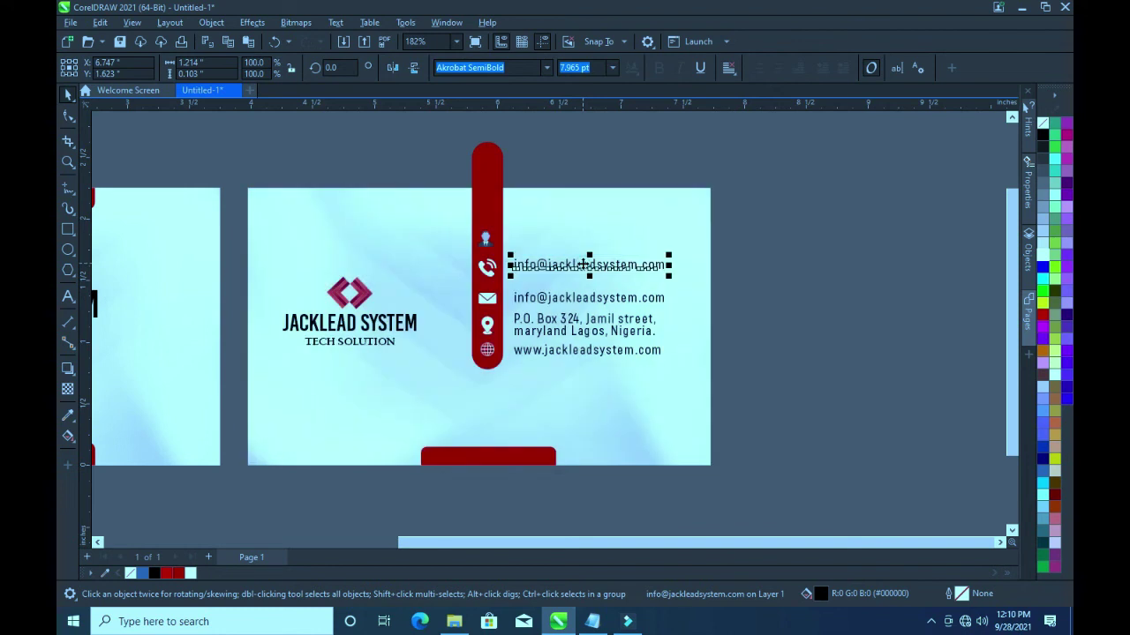
pyautogui.press('F8')
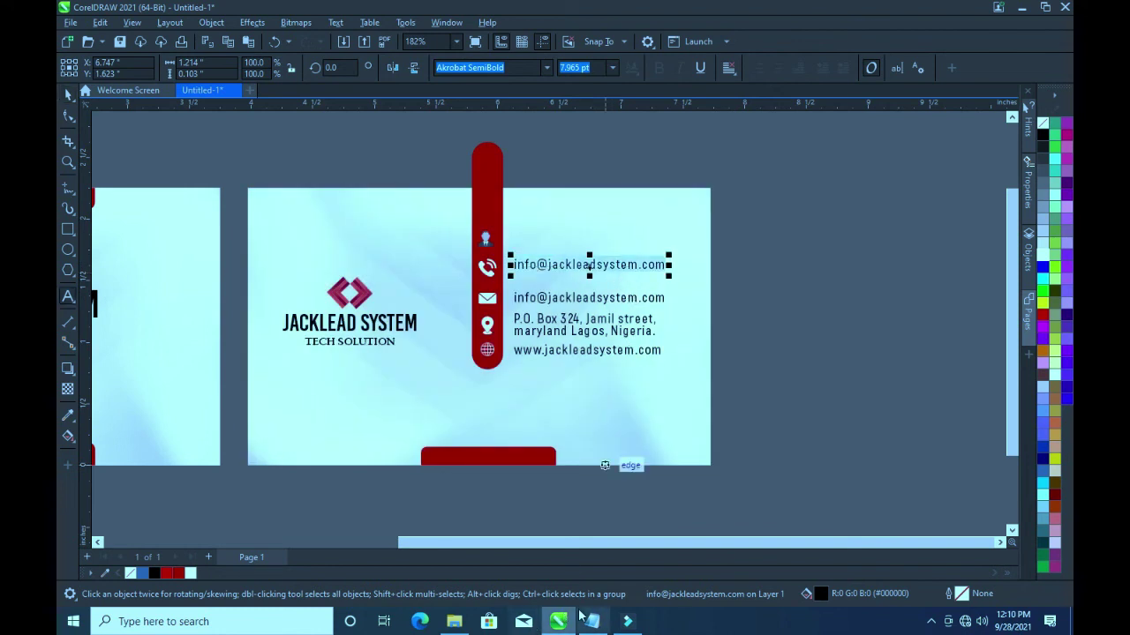
# Paste the two phone numbers from the notes beside the phone icon and tighten their line spacing
pyautogui.click(591, 621)
pyautogui.moveTo(311, 272)
pyautogui.mouseDown()
pyautogui.moveTo(221, 247)
pyautogui.moveTo(302, 273)
pyautogui.mouseUp()
pyautogui.click(219, 259)
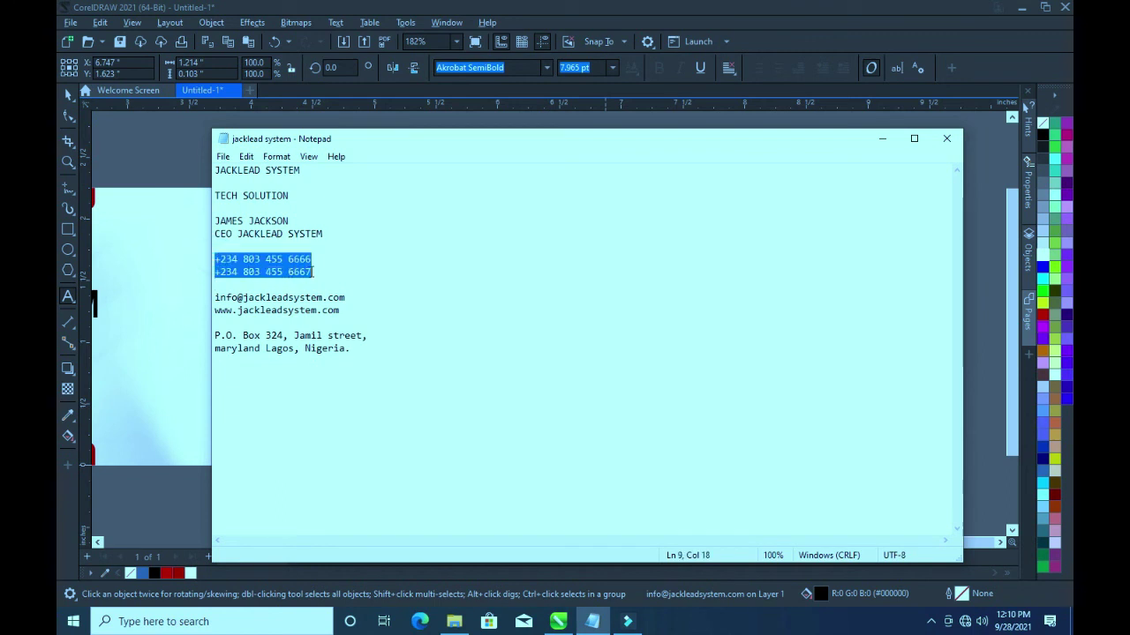
pyautogui.click(591, 621)
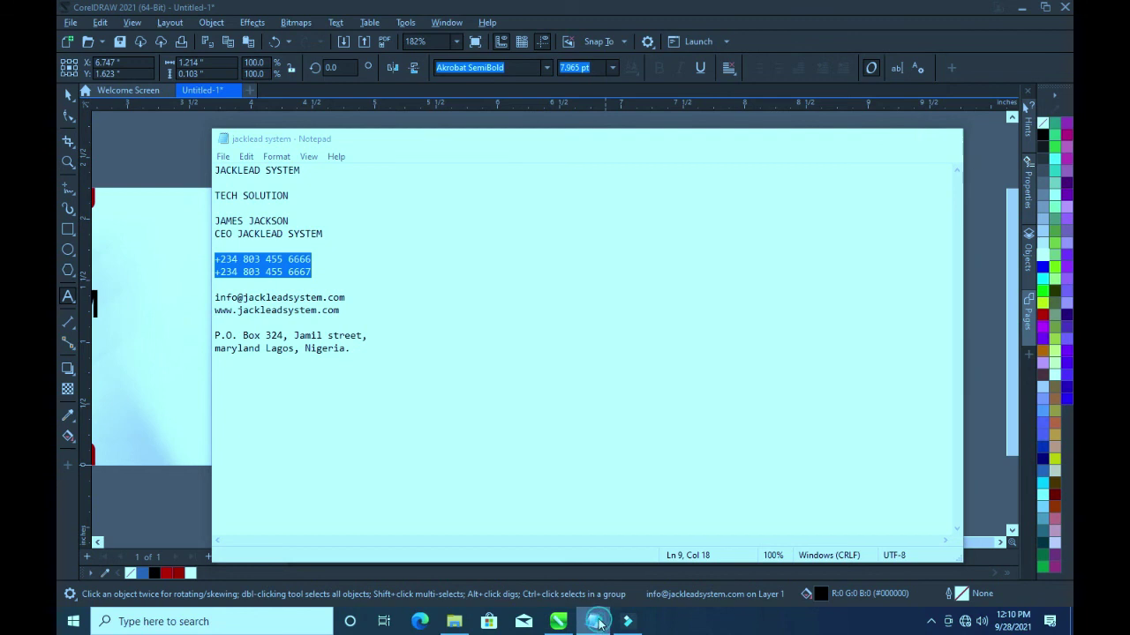
pyautogui.hotkey('ctrl', 'v')
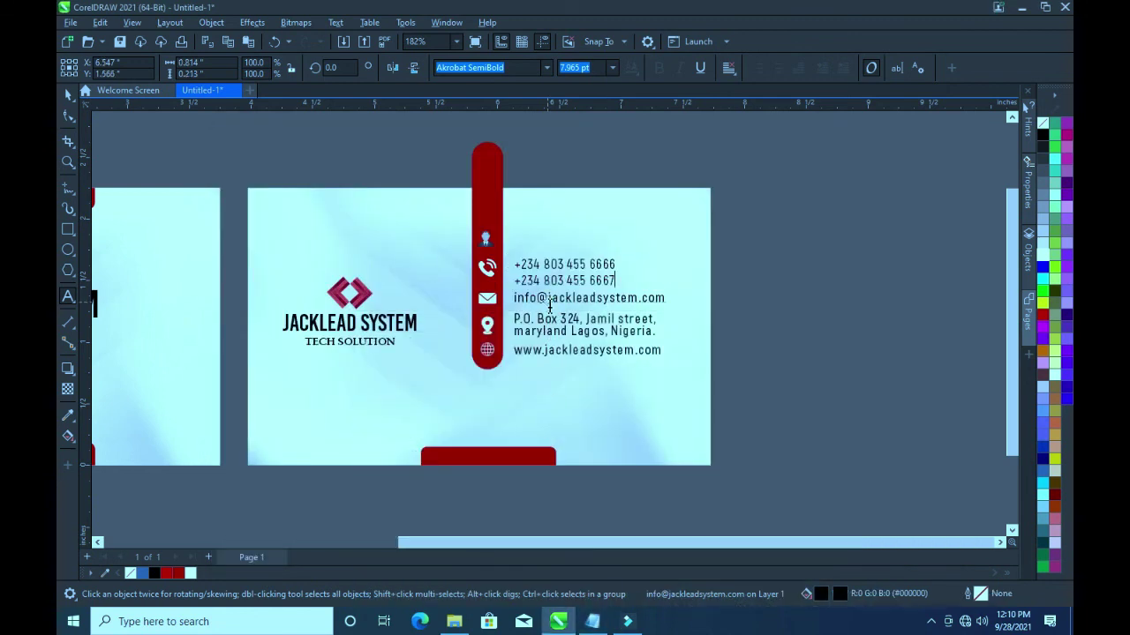
pyautogui.click(67, 115)
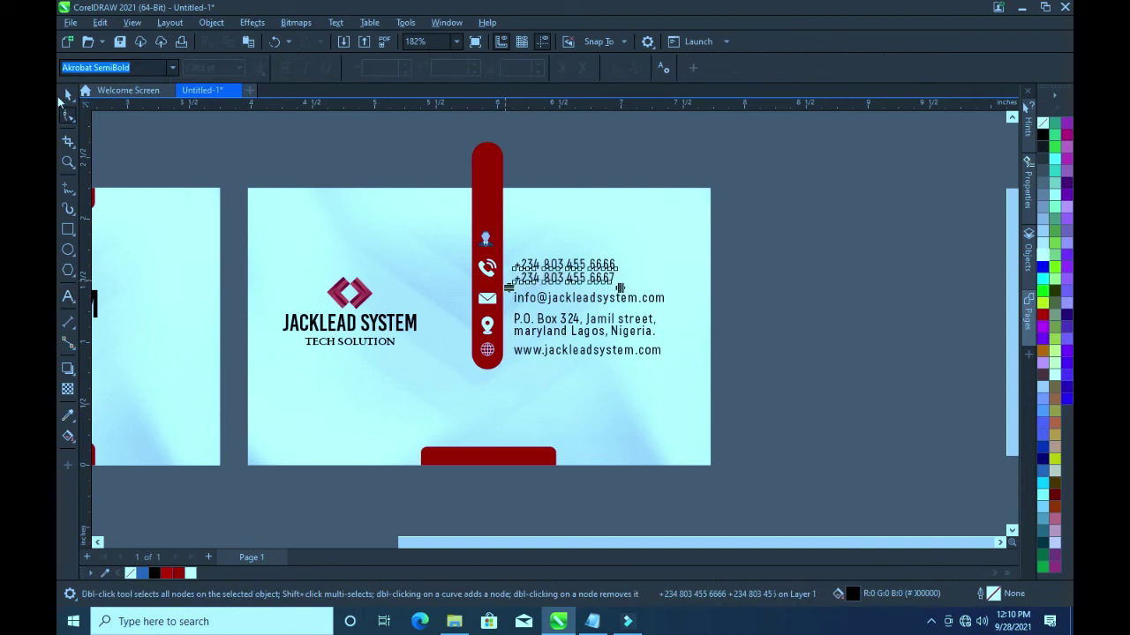
pyautogui.click(67, 95)
pyautogui.click(815, 280)
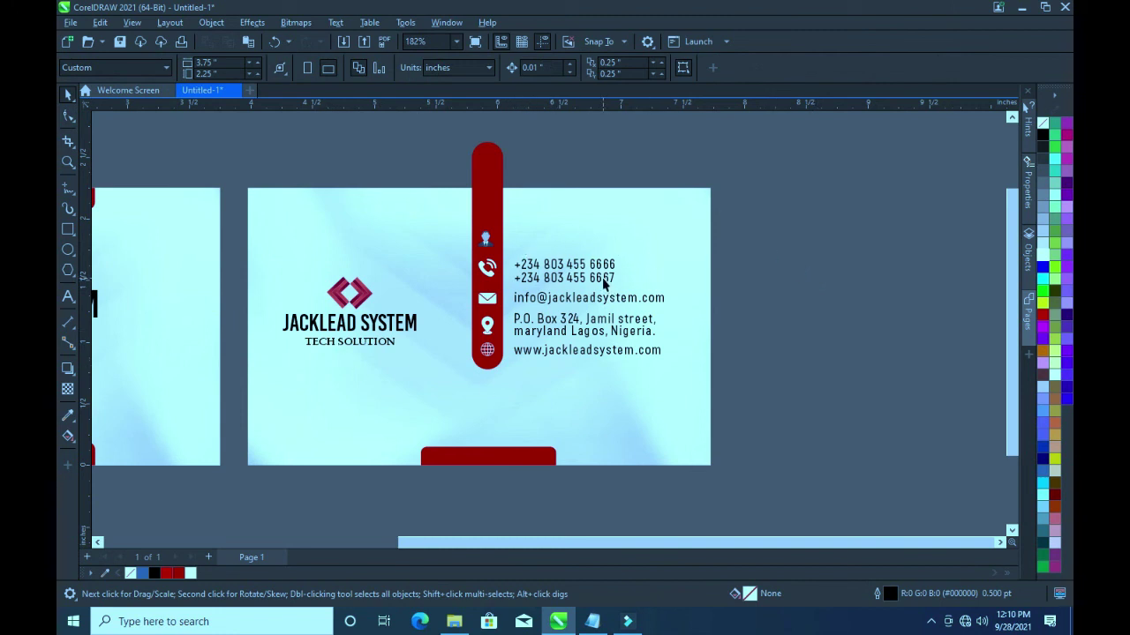
# Copy the JACKLEAD SYSTEM logo text beside the person icon
pyautogui.click(341, 328)
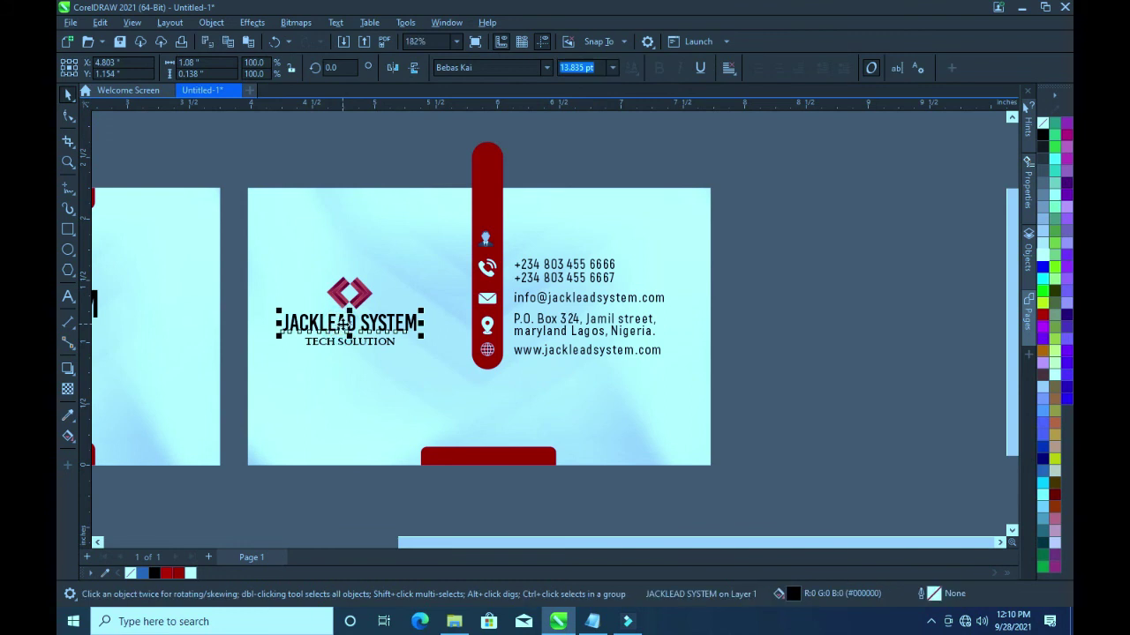
pyautogui.moveTo(345, 323); pyautogui.dragTo(576, 246)
pyautogui.doubleClick(568, 239)
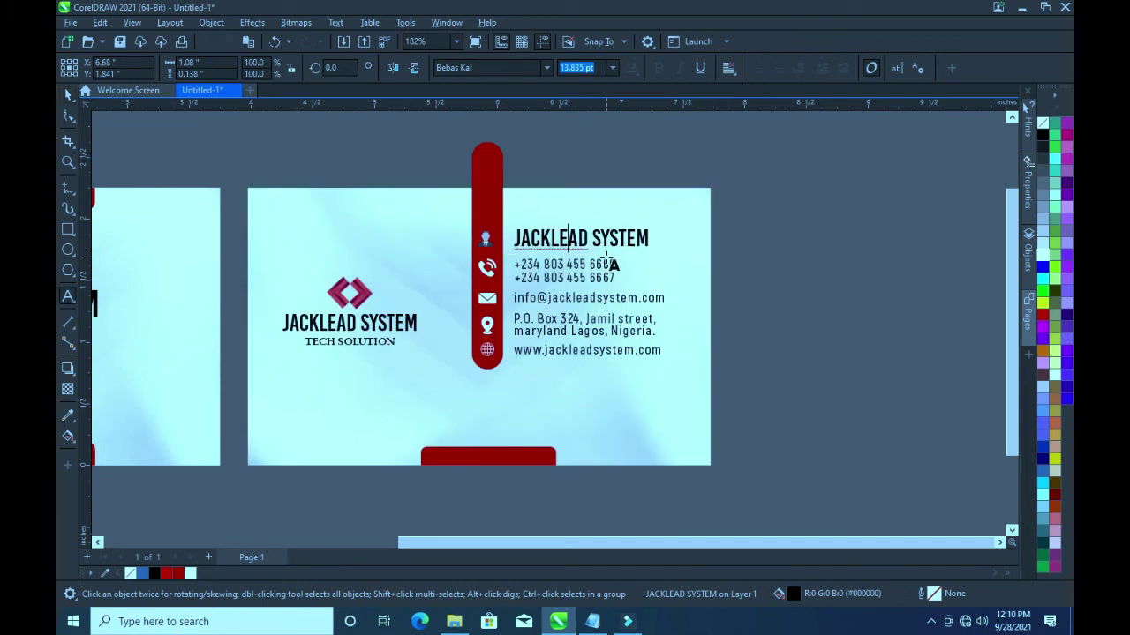
pyautogui.press('Escape')
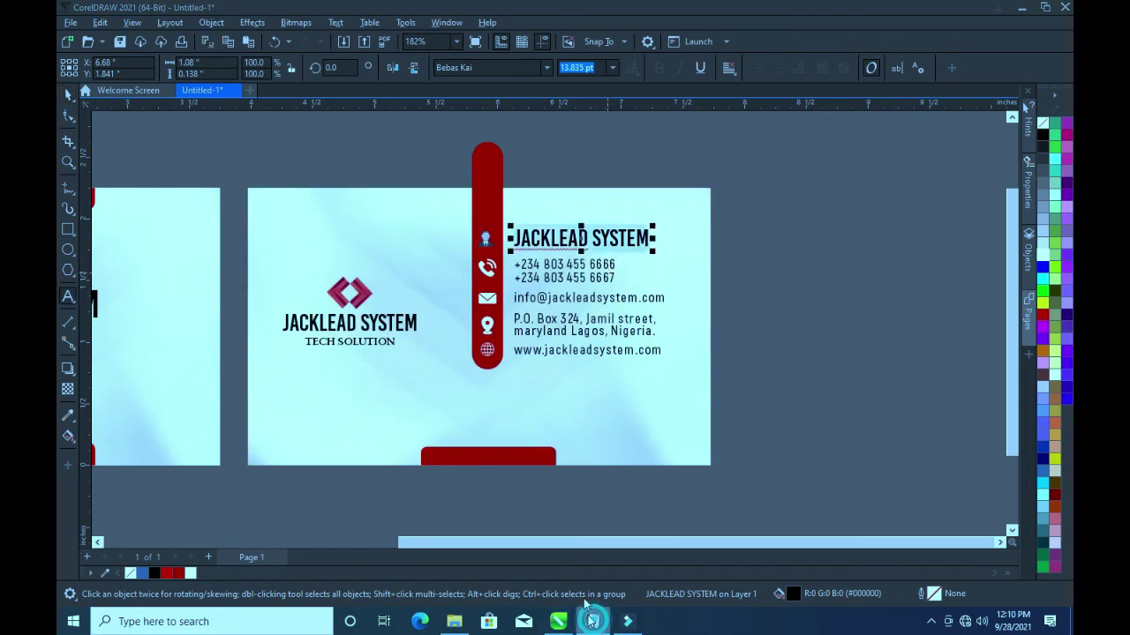
# Paste the name and job title from the notes over the copy and shrink the name
pyautogui.click(589, 618)
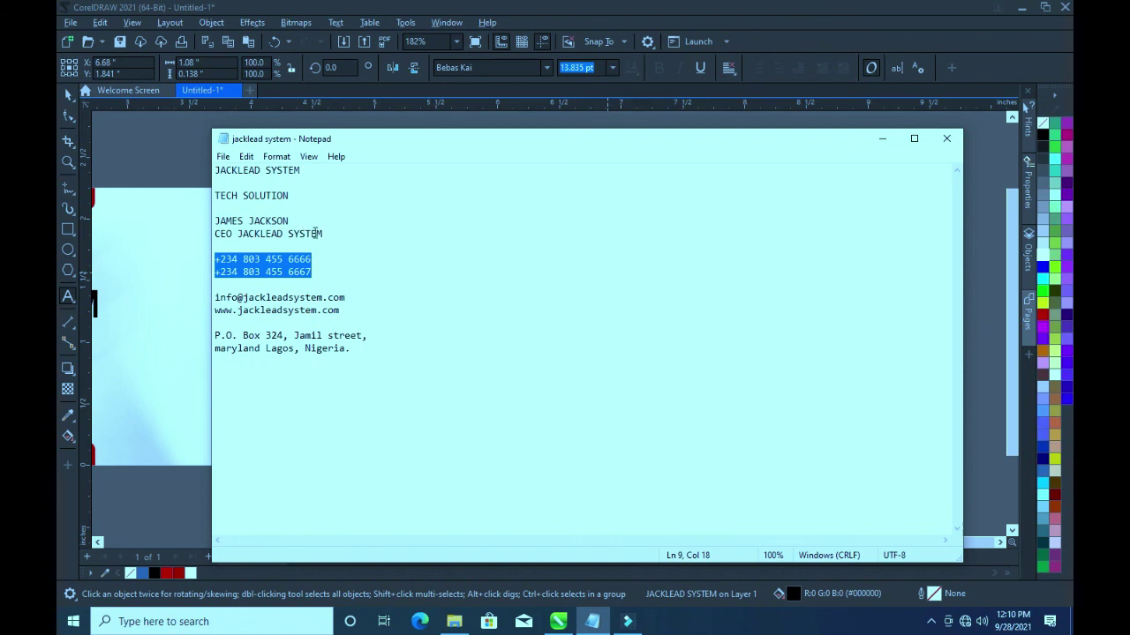
pyautogui.moveTo(323, 235); pyautogui.dragTo(233, 221)
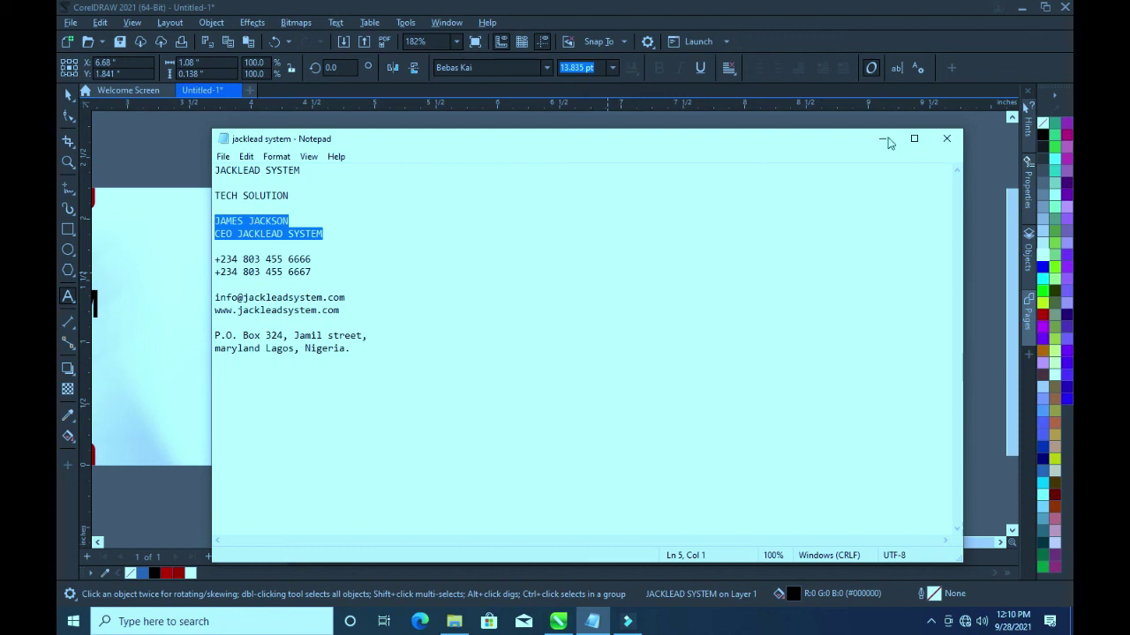
pyautogui.click(874, 141)
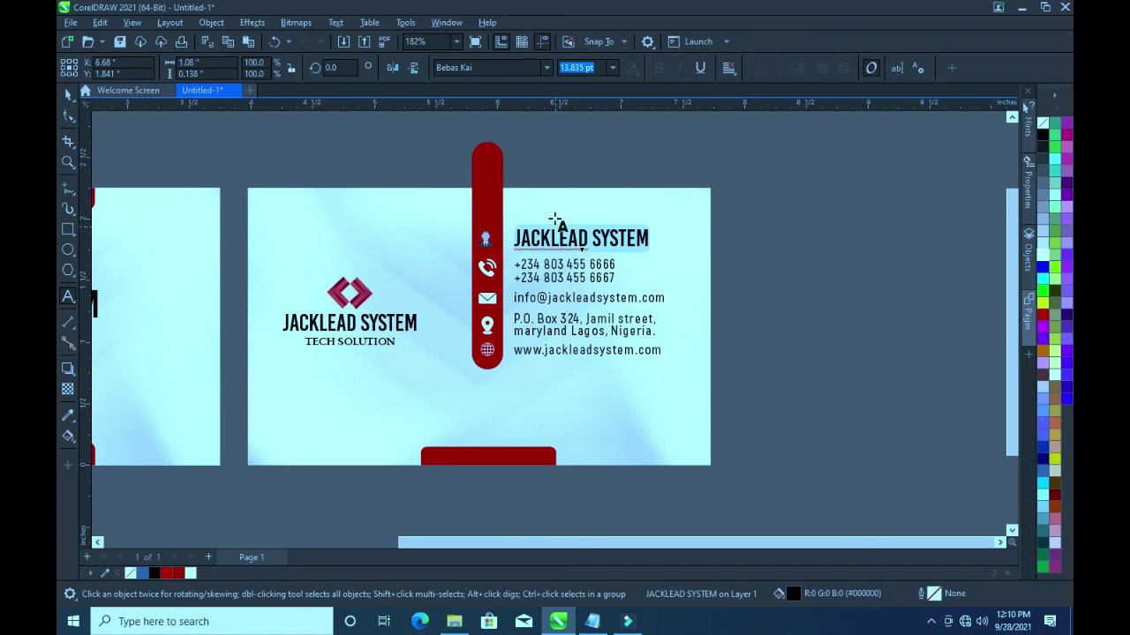
pyautogui.hotkey('ctrl', 'v')
pyautogui.click(68, 93)
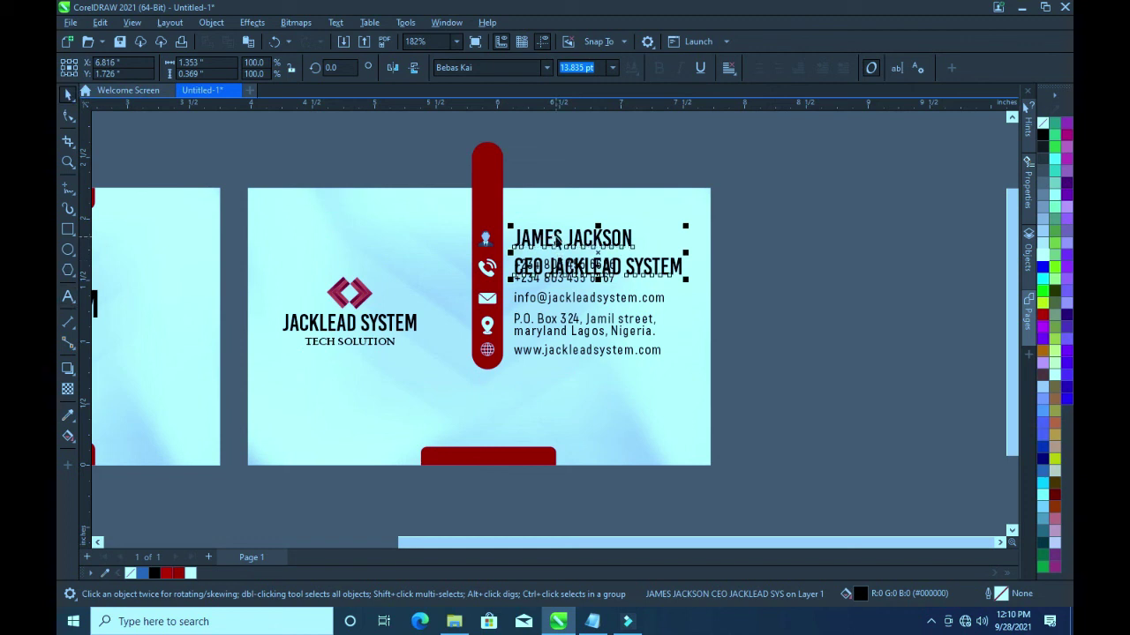
pyautogui.click(556, 240)
pyautogui.moveTo(638, 256); pyautogui.dragTo(596, 251)
pyautogui.click(749, 278)
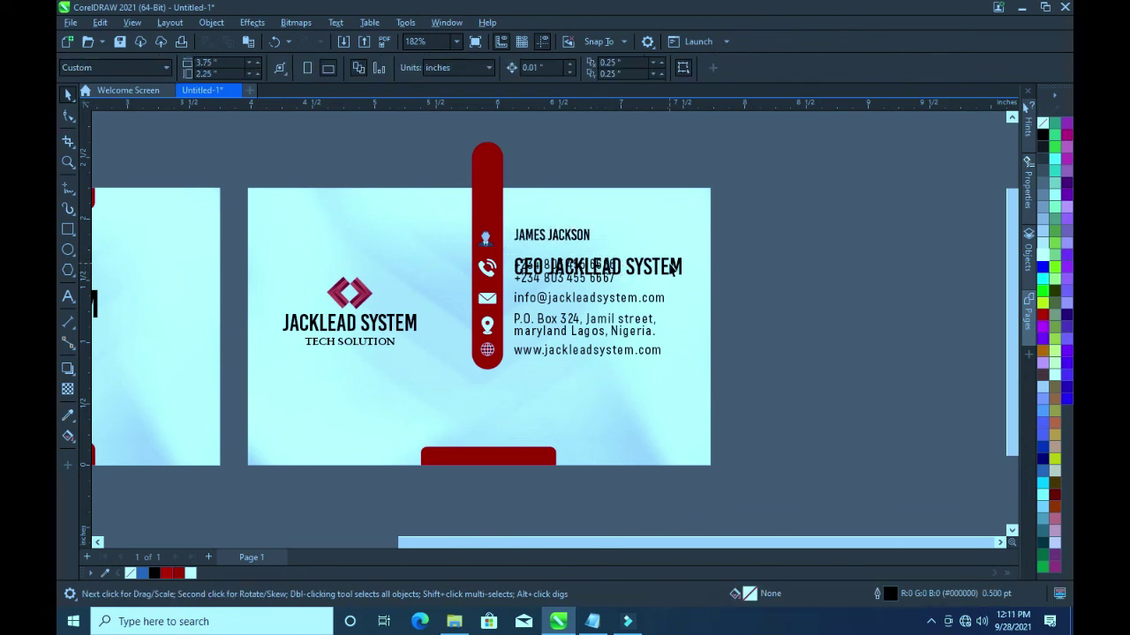
# Set CEO JACKLEAD SYSTEM to Akrobat SemiBold, resize it, and move it below the name
pyautogui.click(670, 269)
pyautogui.click(487, 67)
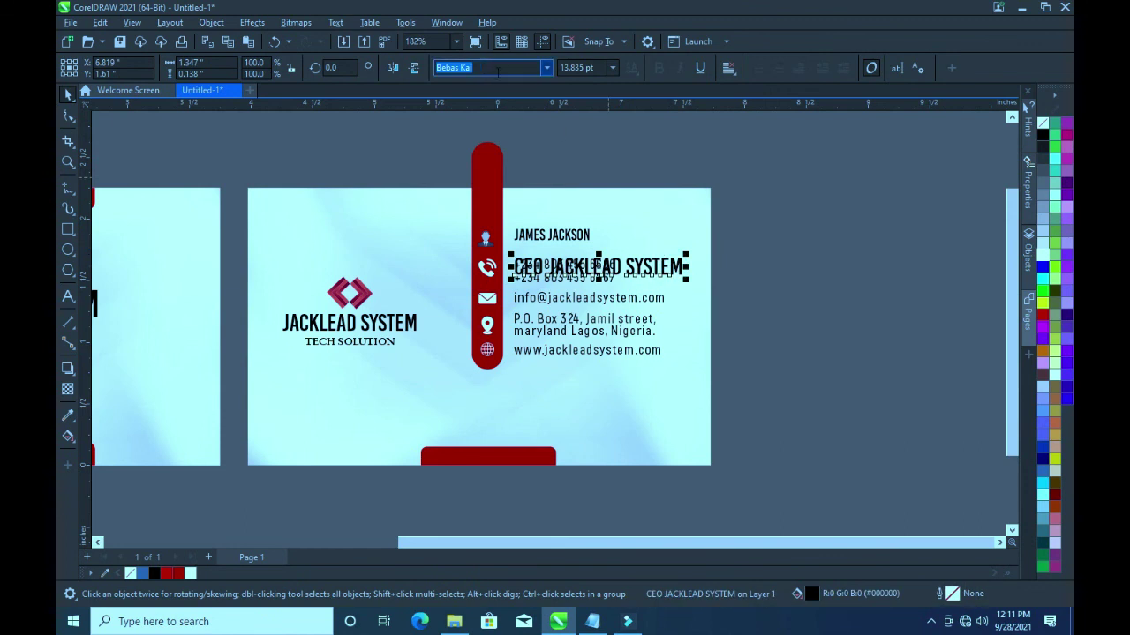
pyautogui.click(547, 68)
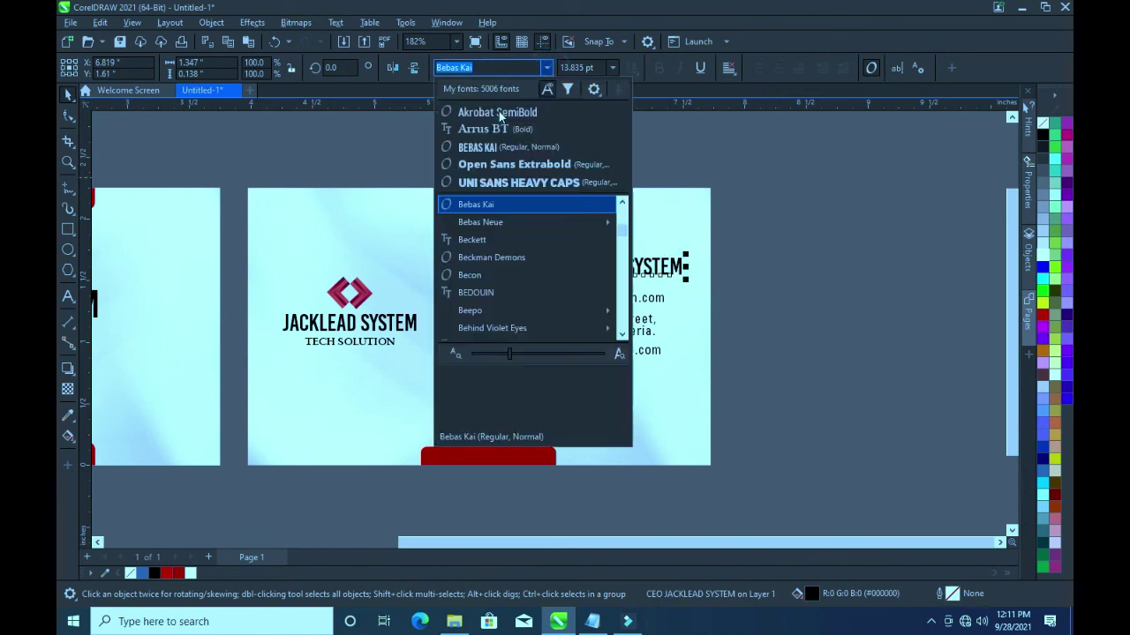
pyautogui.click(498, 113)
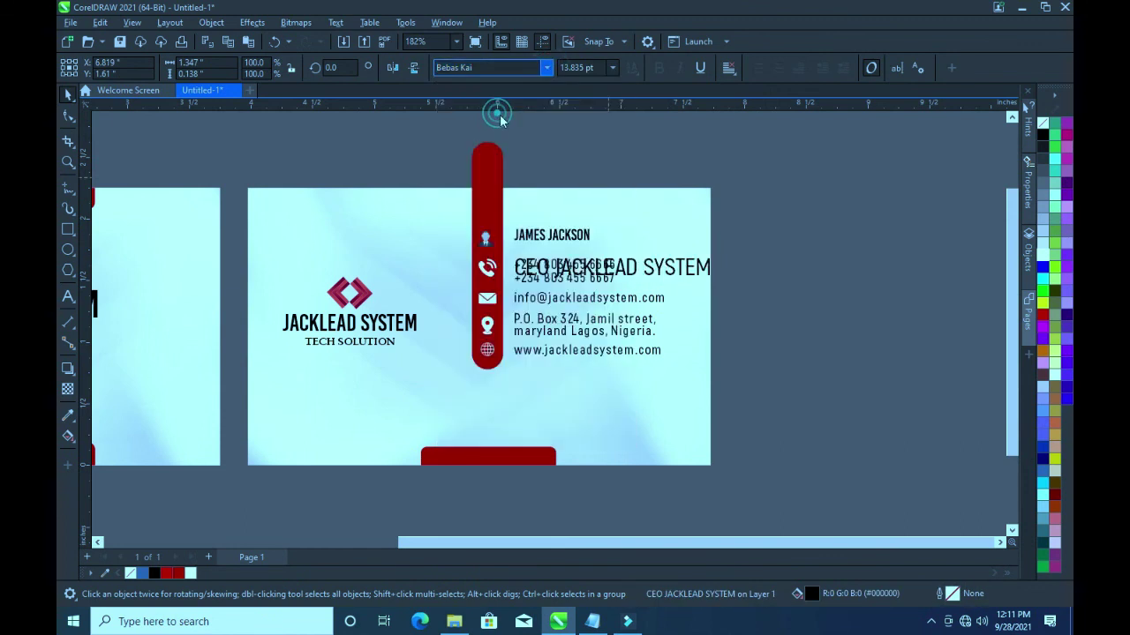
pyautogui.moveTo(715, 282); pyautogui.dragTo(608, 239)
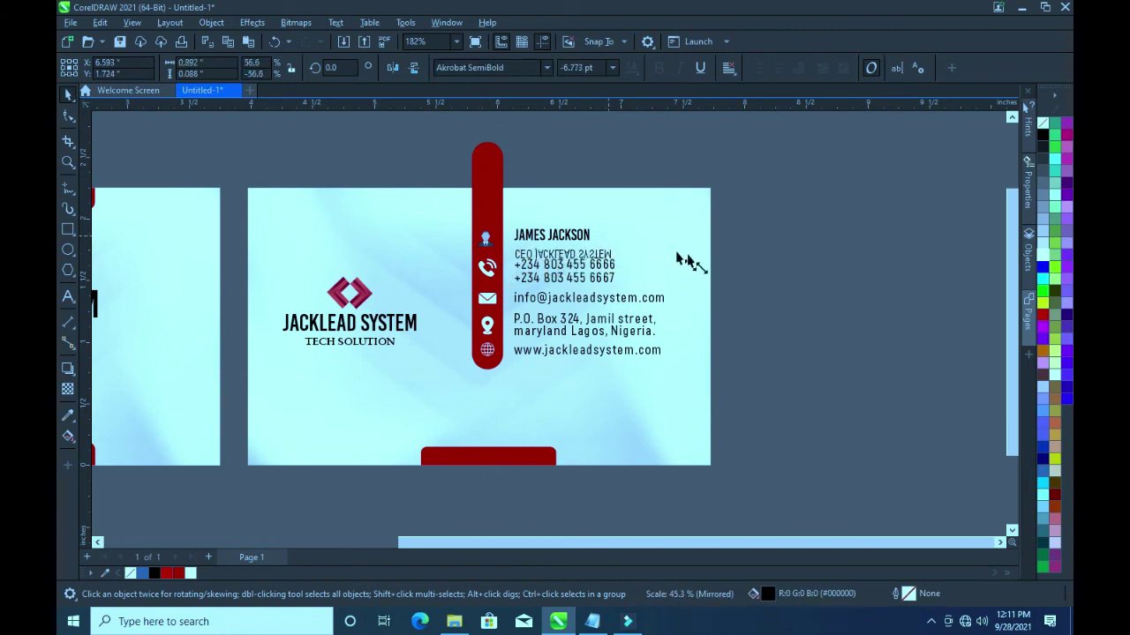
pyautogui.moveTo(608, 240)
pyautogui.mouseDown()
pyautogui.moveTo(741, 246)
pyautogui.moveTo(747, 273)
pyautogui.moveTo(871, 288)
pyautogui.moveTo(693, 270)
pyautogui.moveTo(722, 204)
pyautogui.moveTo(649, 212)
pyautogui.moveTo(658, 205)
pyautogui.mouseUp()
pyautogui.moveTo(568, 211); pyautogui.dragTo(569, 251)
# Scale the CEO JACKLEAD SYSTEM title down to about 4.5 pt and centre it under the name
pyautogui.scroll(2, 543, 245)
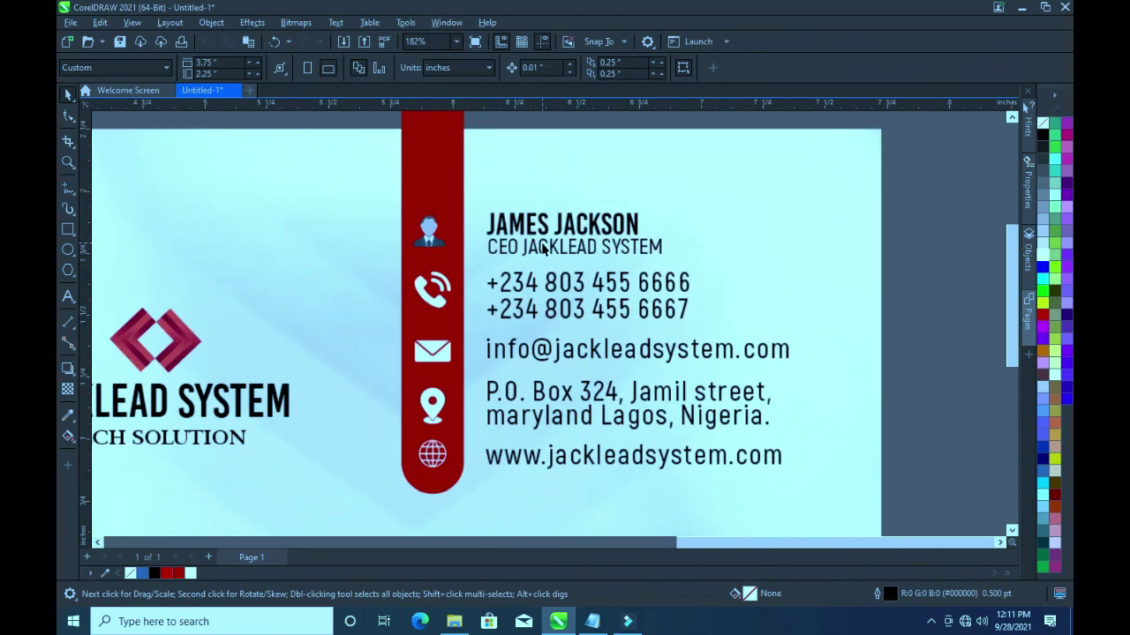
pyautogui.click(648, 252)
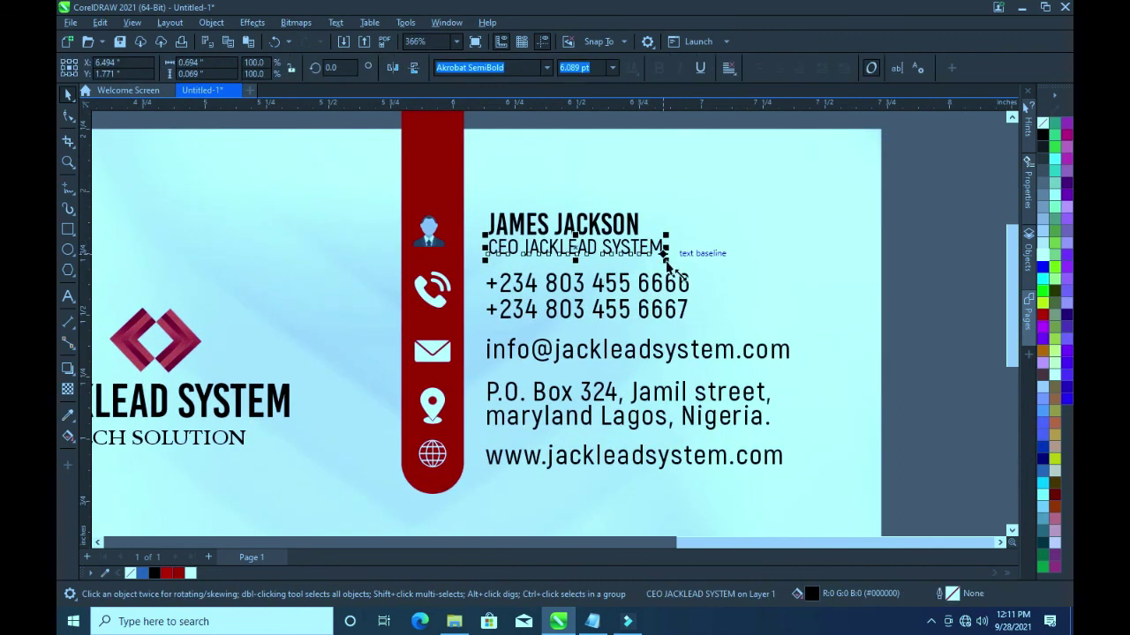
pyautogui.moveTo(666, 265); pyautogui.dragTo(649, 265)
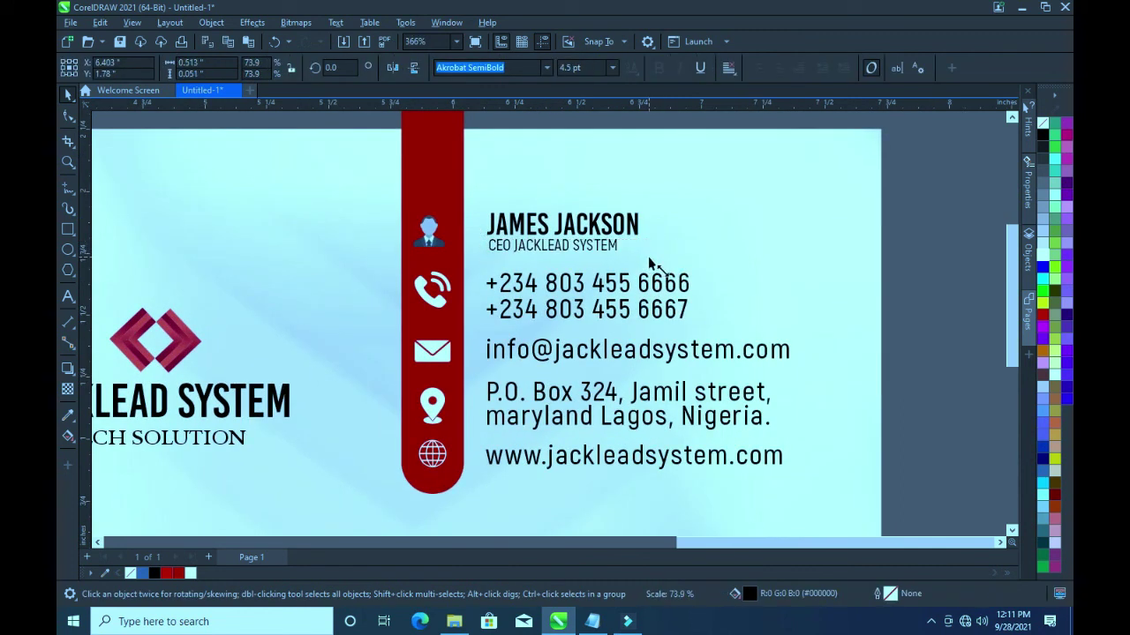
pyautogui.moveTo(651, 263); pyautogui.dragTo(578, 236)
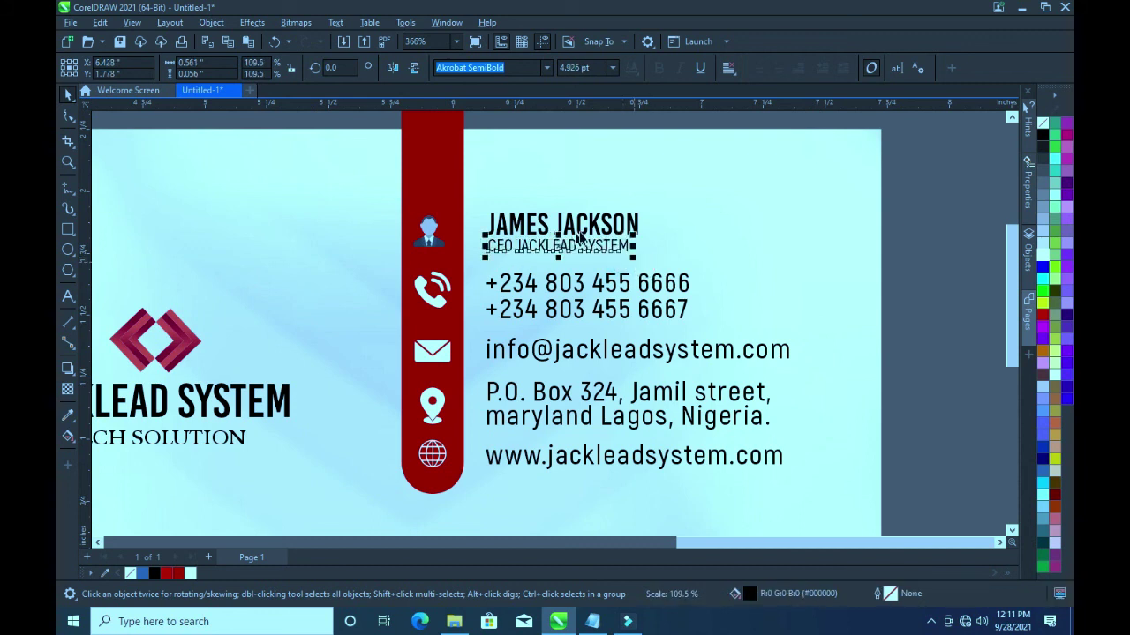
pyautogui.moveTo(902, 170); pyautogui.dragTo(480, 270)
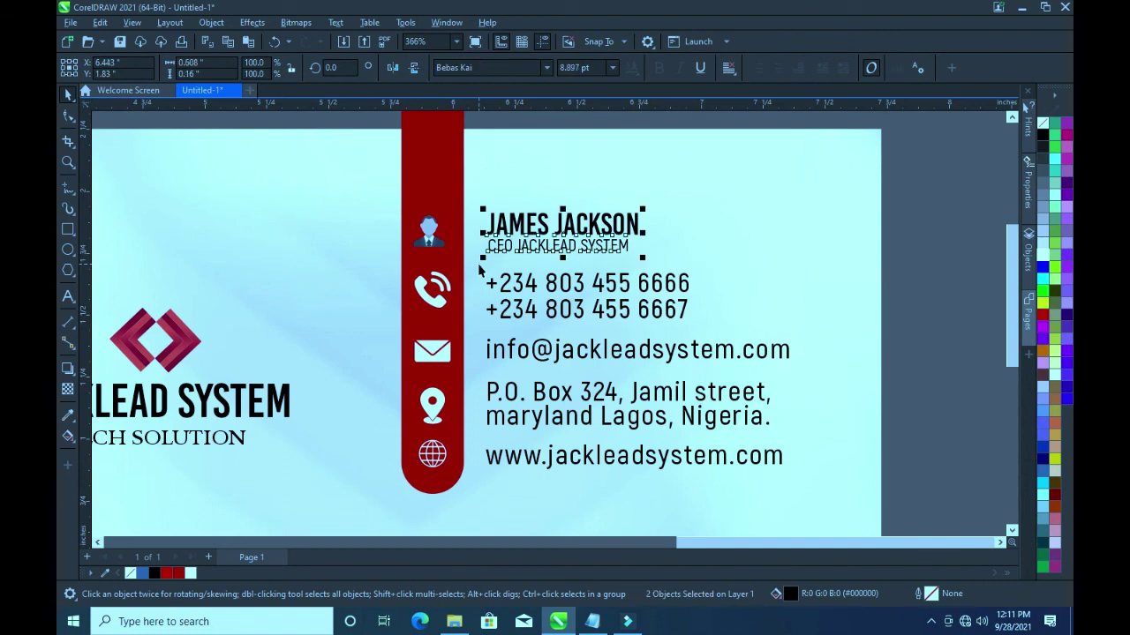
pyautogui.press('c')
# Change the title to Akrobat Bold at 4.222 pt and left-align it with the name
pyautogui.click(900, 261)
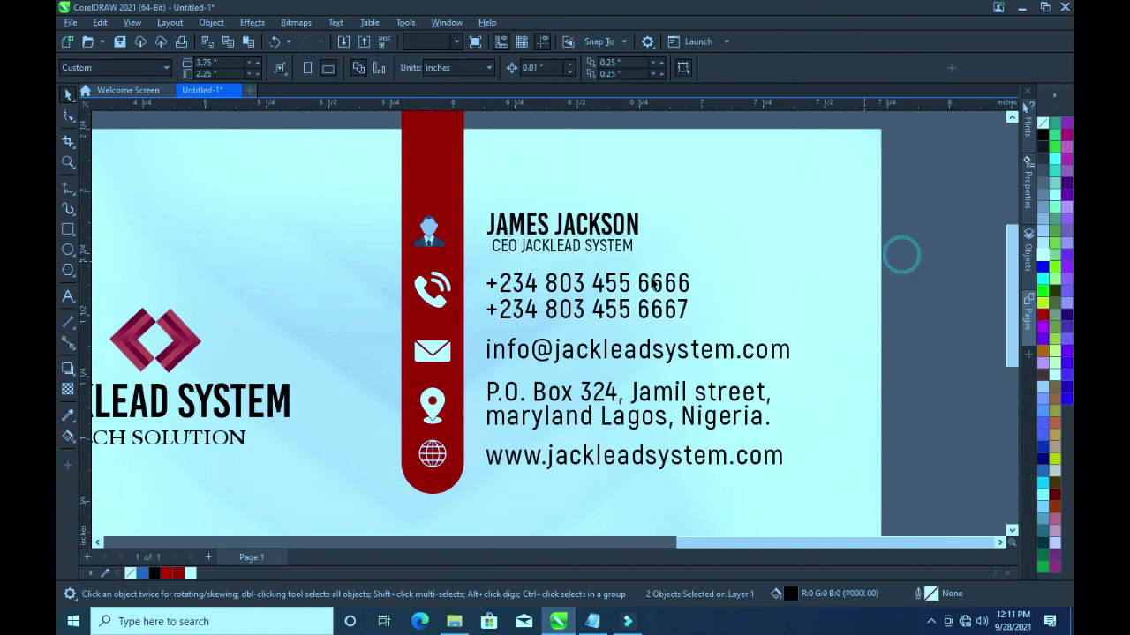
pyautogui.click(543, 249)
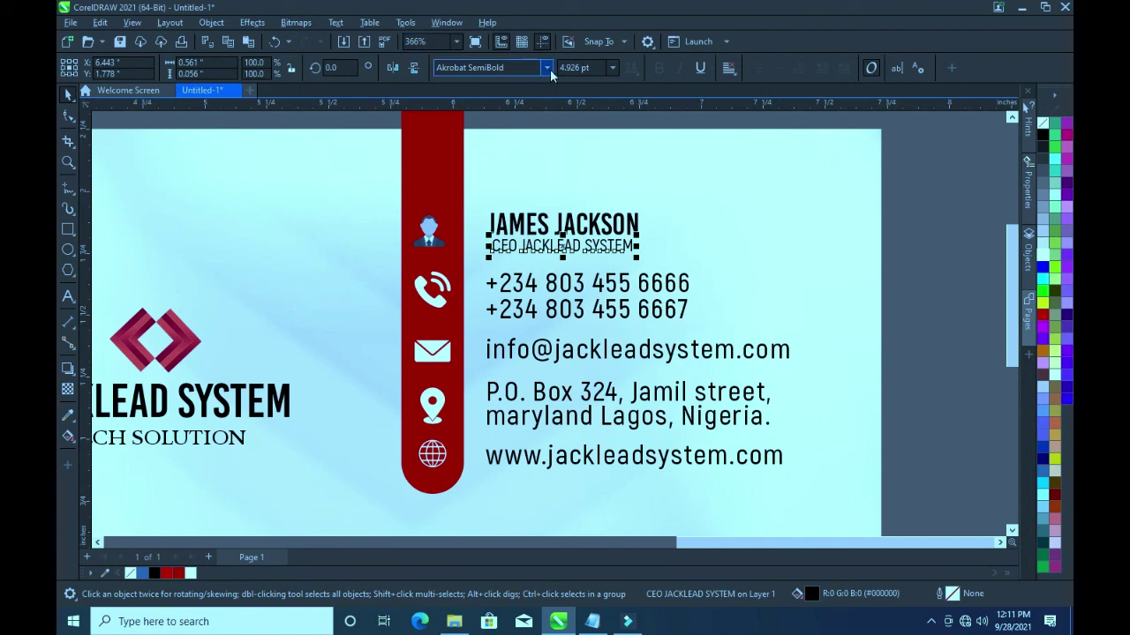
pyautogui.click(546, 67)
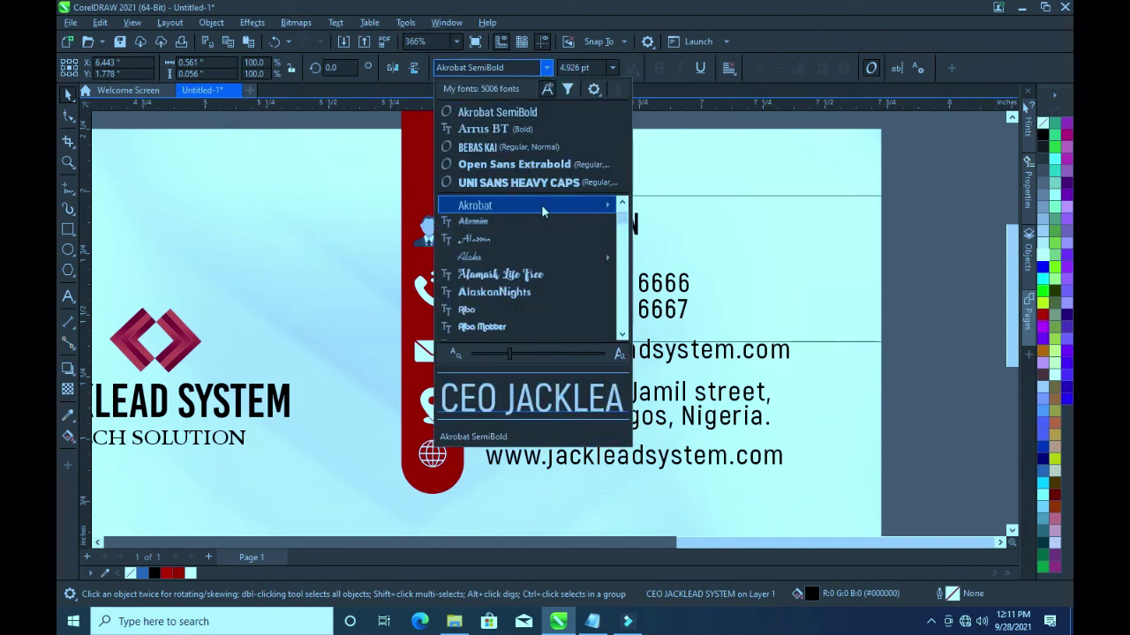
pyautogui.moveTo(522, 205)
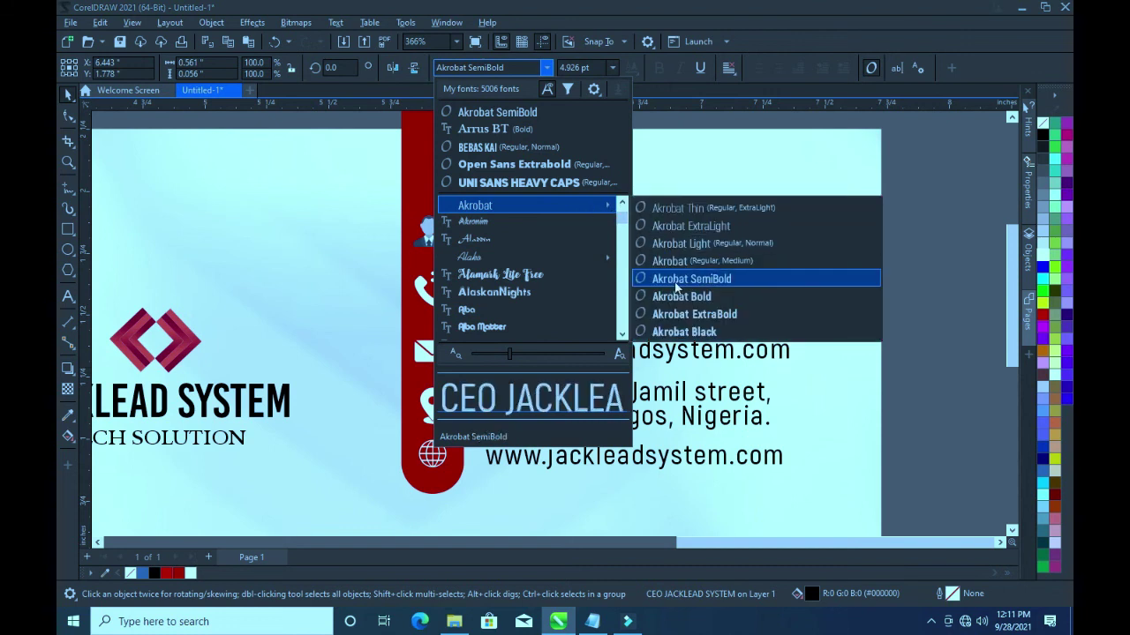
pyautogui.click(680, 281)
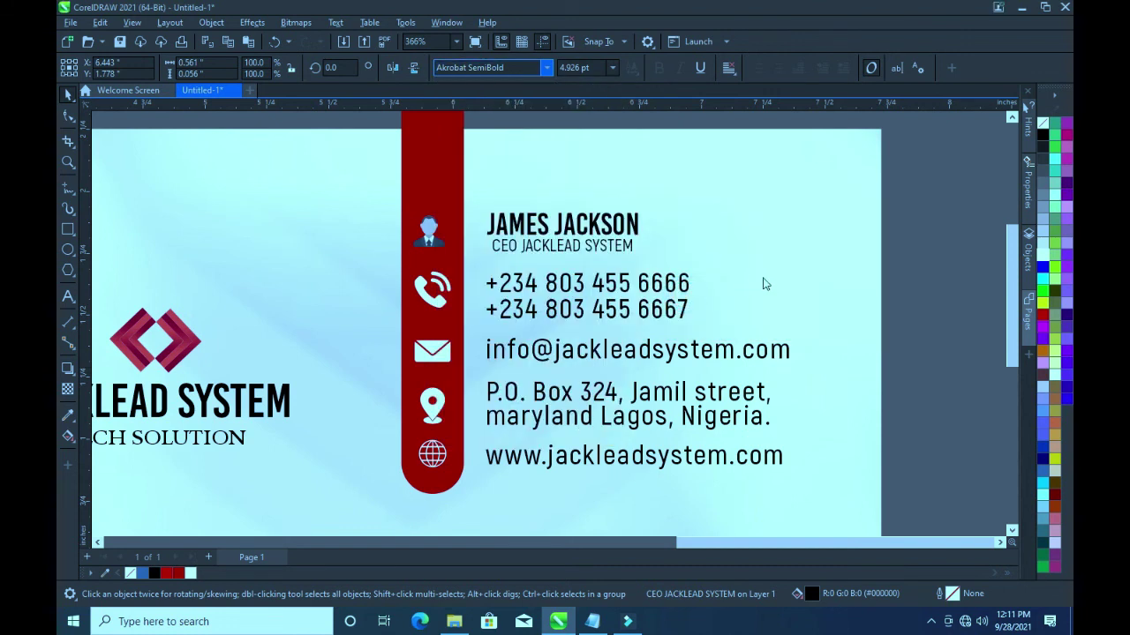
pyautogui.press('Escape')
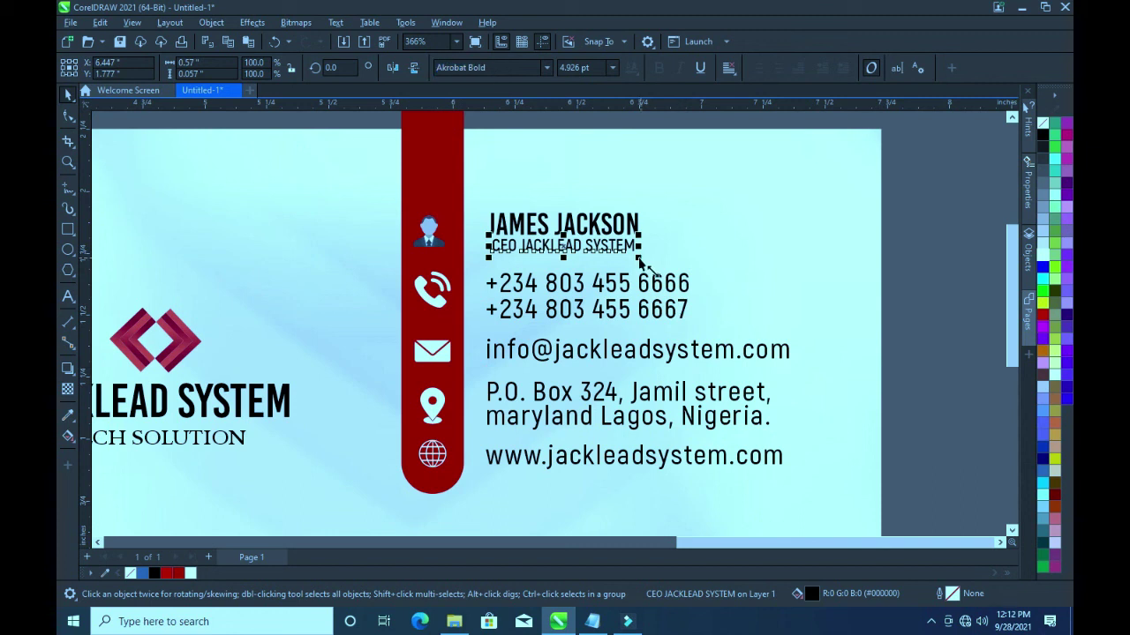
pyautogui.moveTo(639, 263); pyautogui.dragTo(630, 263)
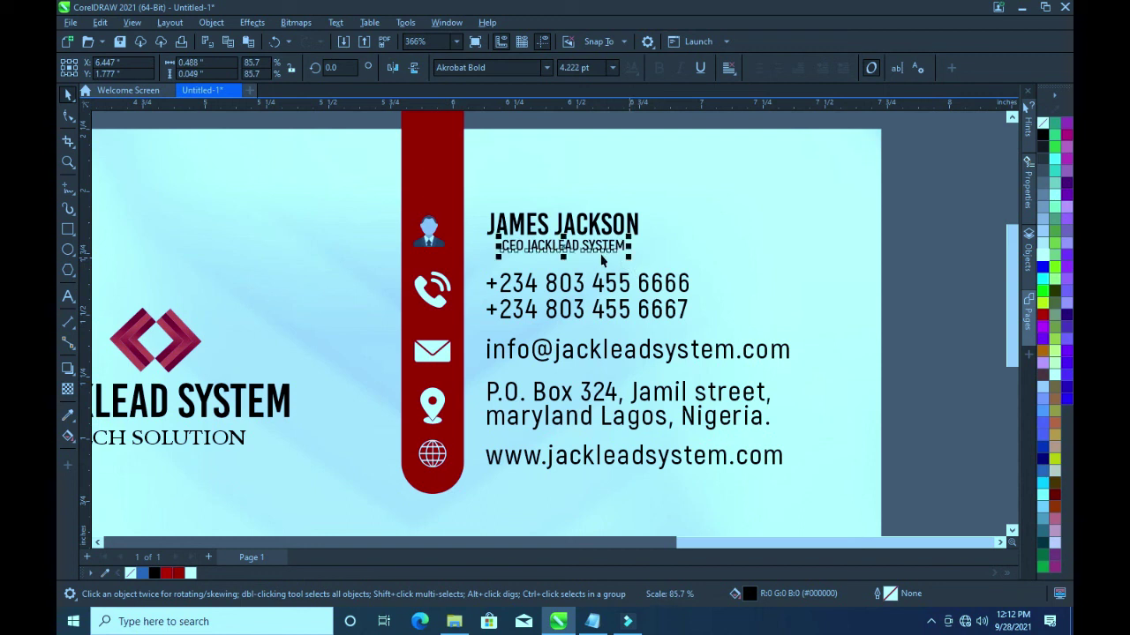
pyautogui.keyDown('shift'); pyautogui.click(499, 229); pyautogui.keyUp('shift')
pyautogui.press('l')
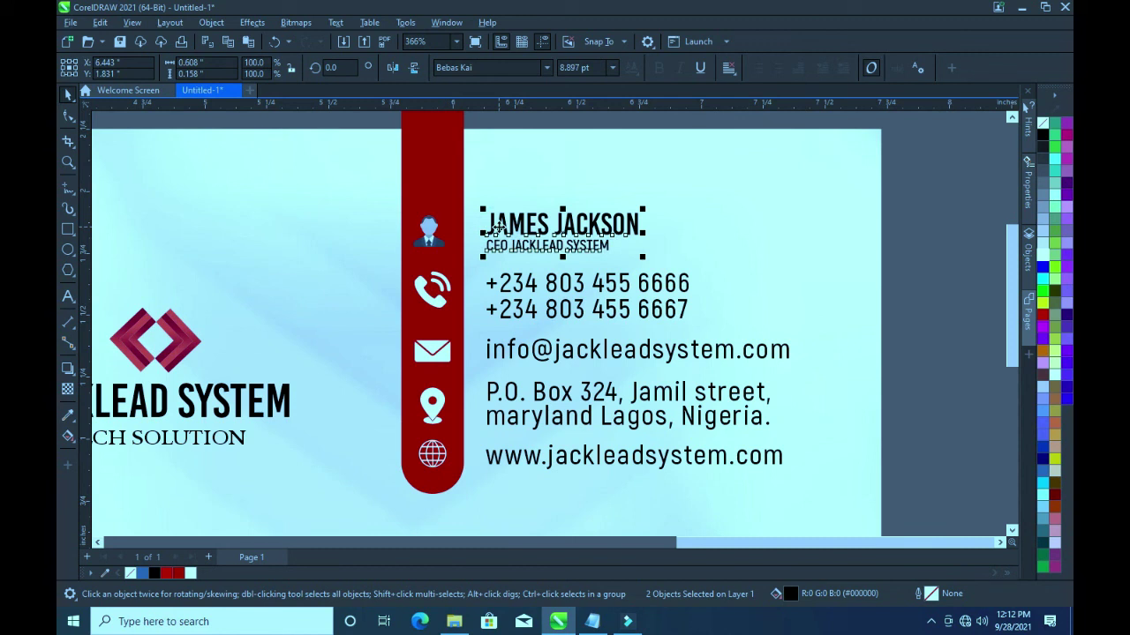
pyautogui.press('Escape')
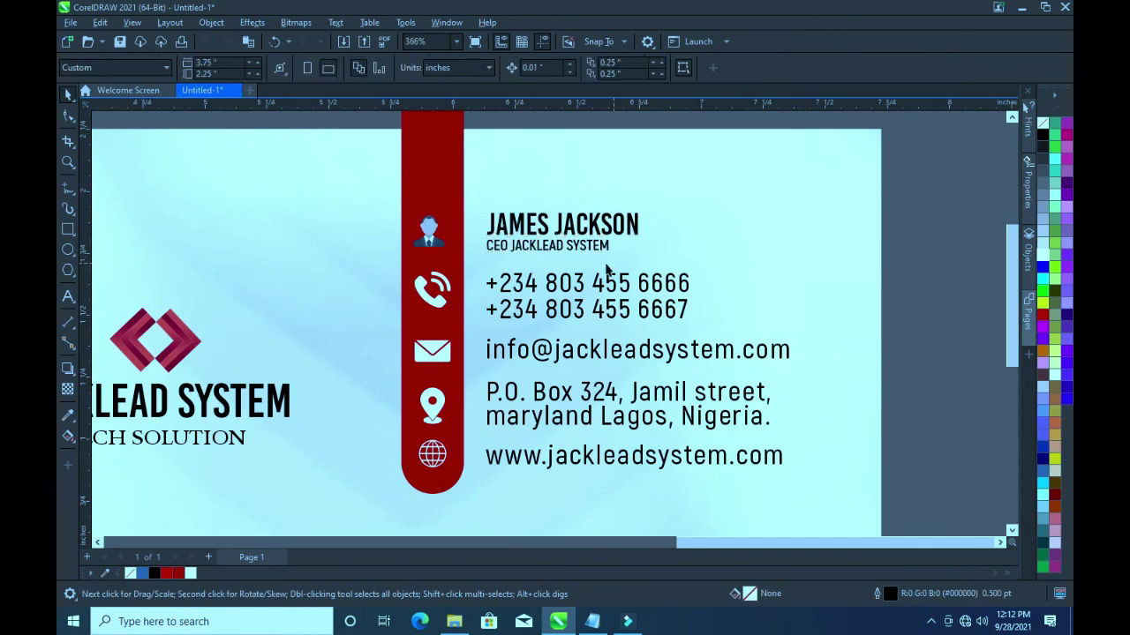
# PowerClip the red bar with its icons and contact text inside the back card
pyautogui.scroll(-1, 588, 240)
pyautogui.scroll(-1, 674, 245)
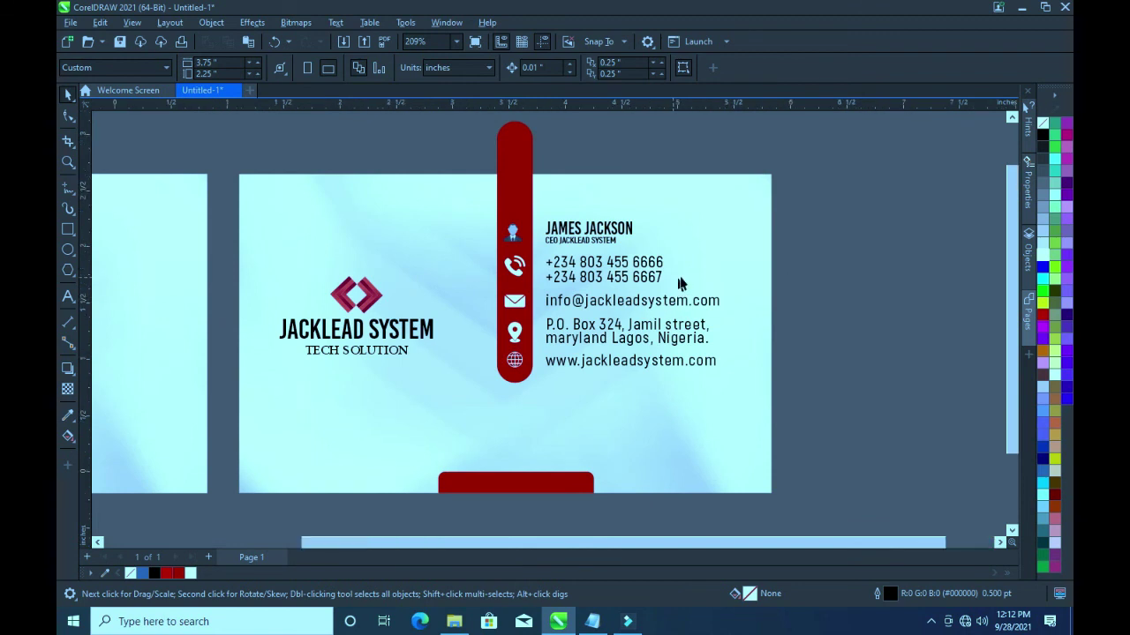
pyautogui.scroll(-1, 679, 285)
pyautogui.moveTo(718, 169); pyautogui.dragTo(805, 399)
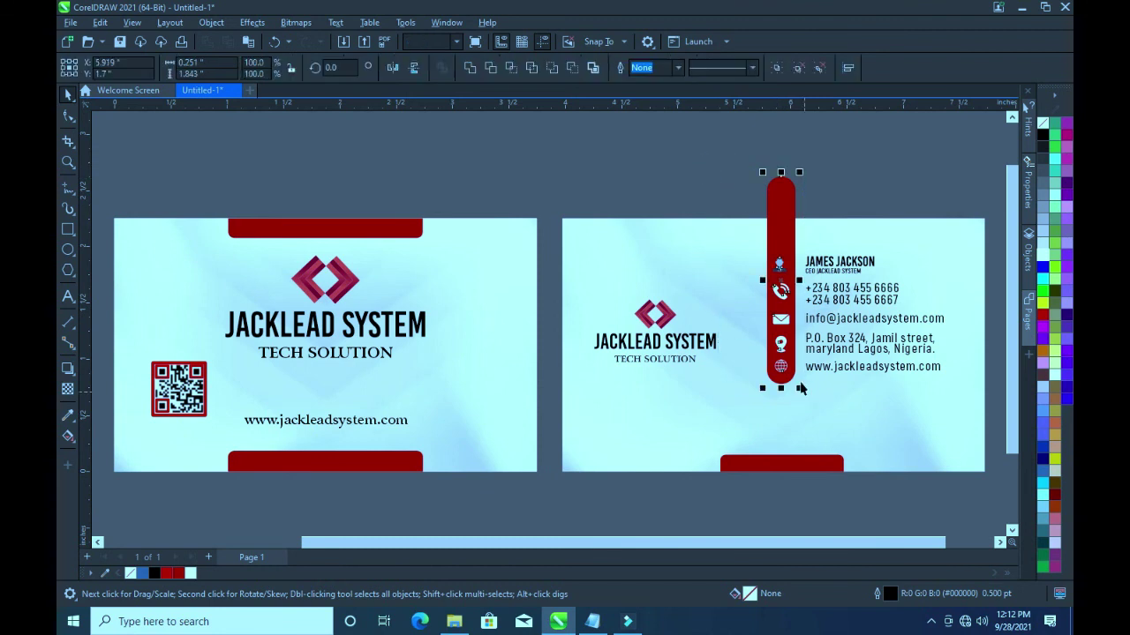
pyautogui.rightClick(776, 212)
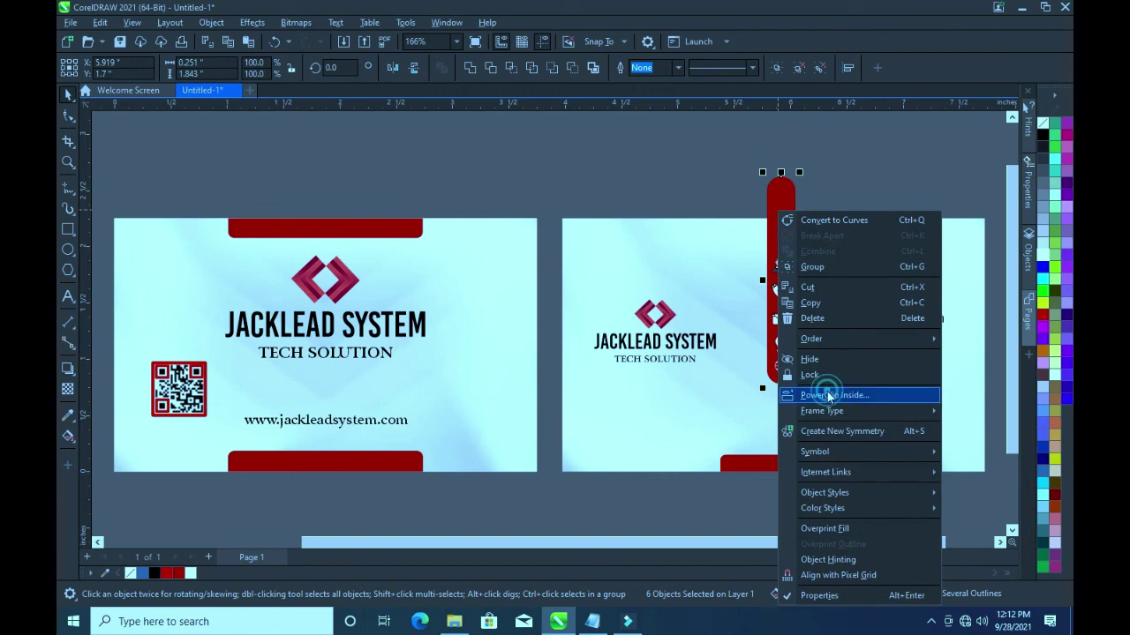
pyautogui.click(829, 396)
pyautogui.click(706, 256)
pyautogui.click(684, 183)
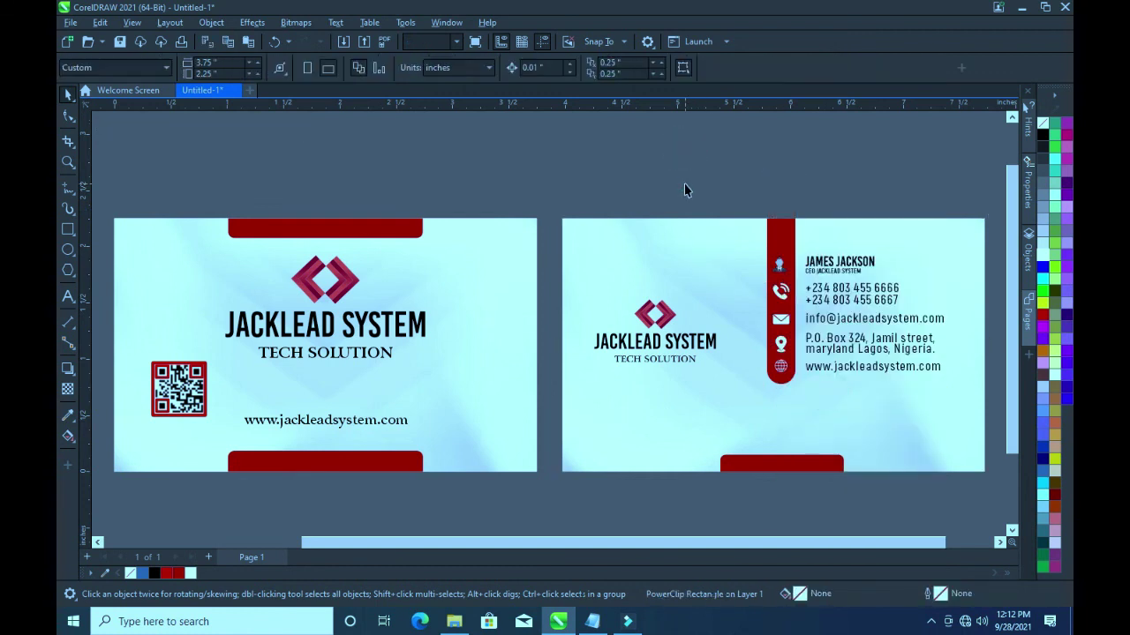
pyautogui.scroll(-1, 687, 190)
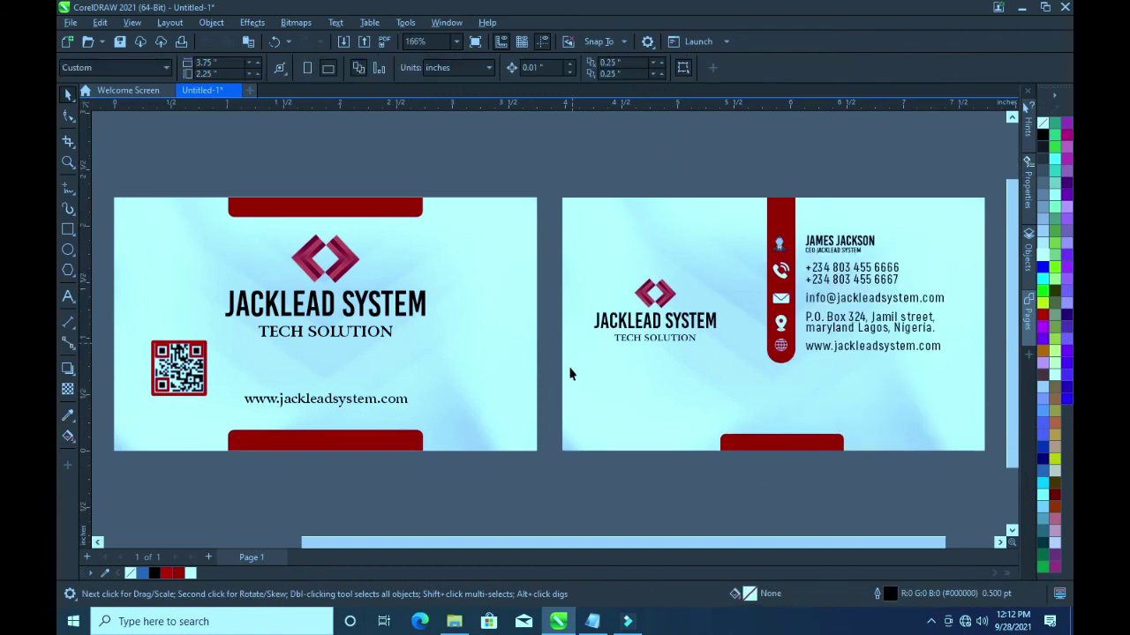